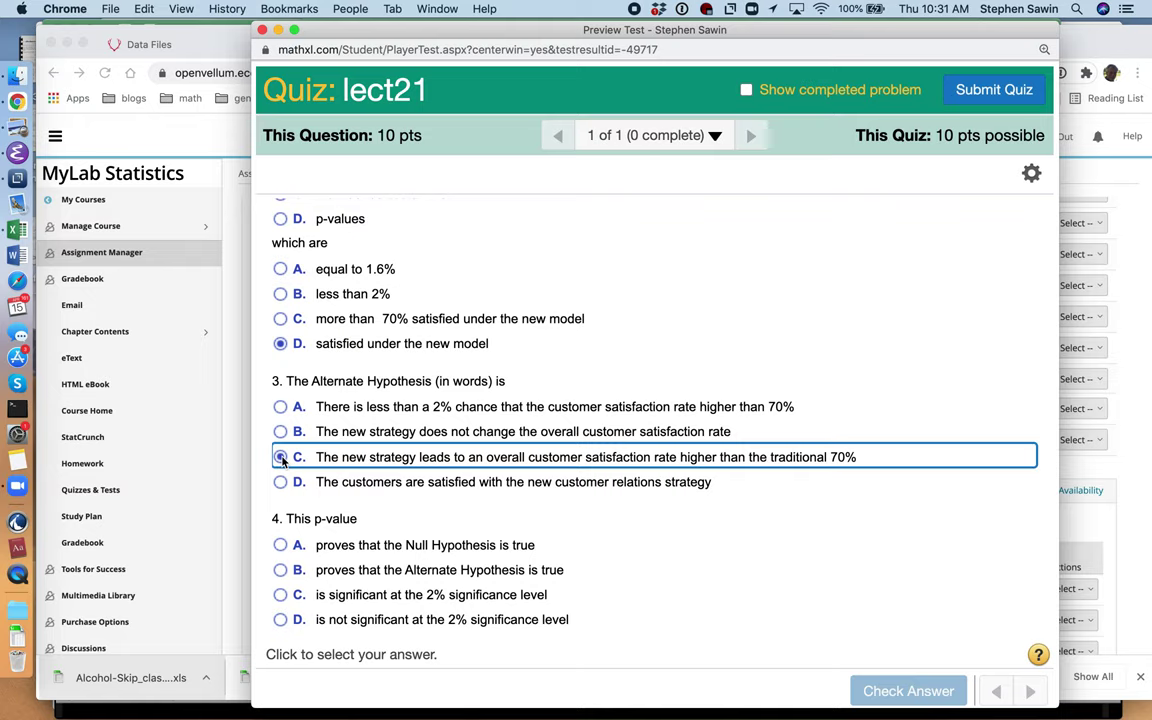
Review the earlier lect21 answers and answer question 4 that the p-value is significant at the 2% significance level.
scroll(282, 459, up, 6)
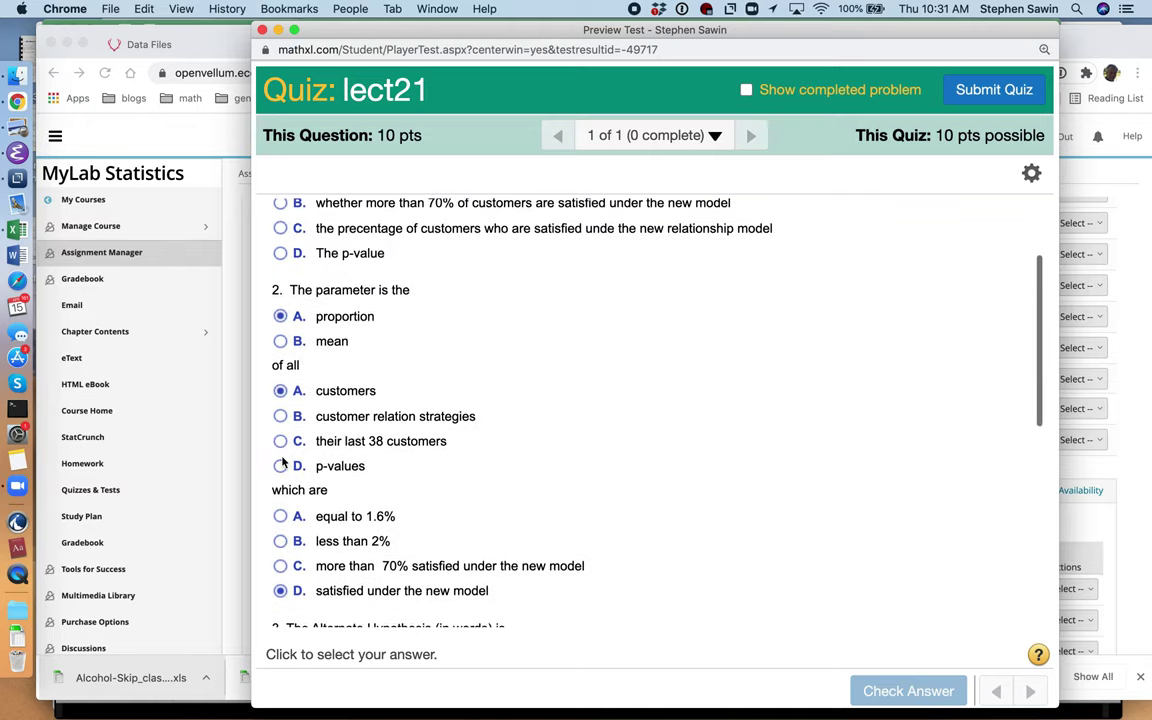
scroll(282, 461, up, 2)
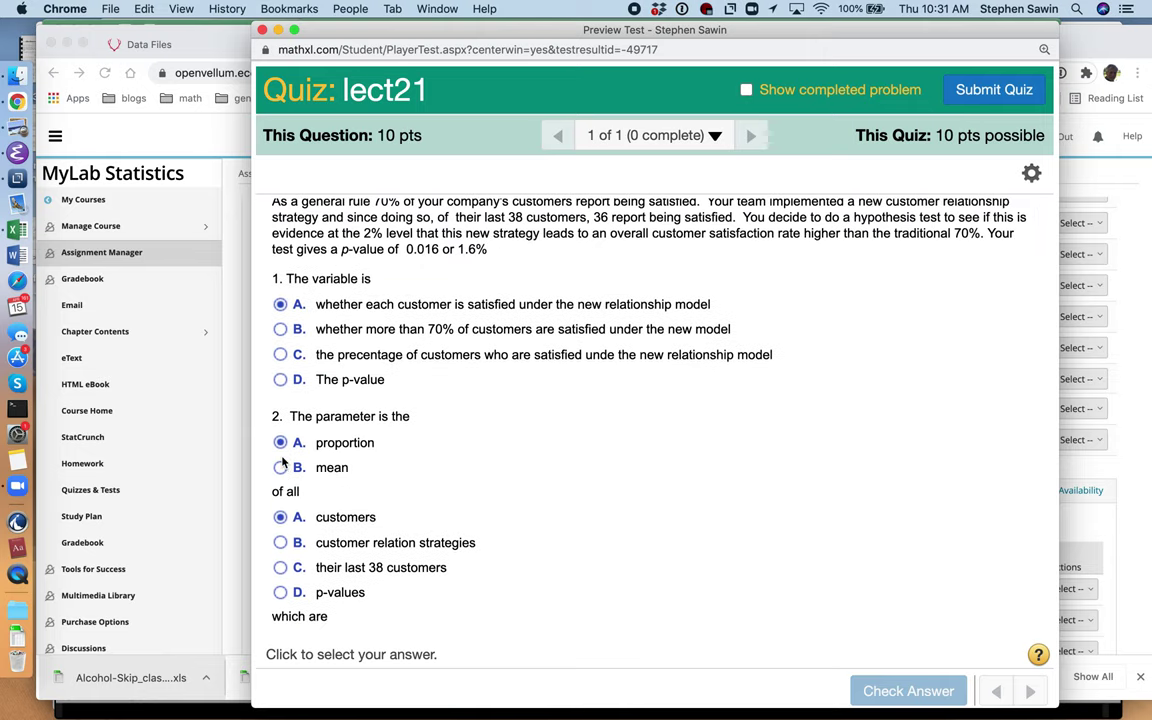
scroll(282, 461, up, 1)
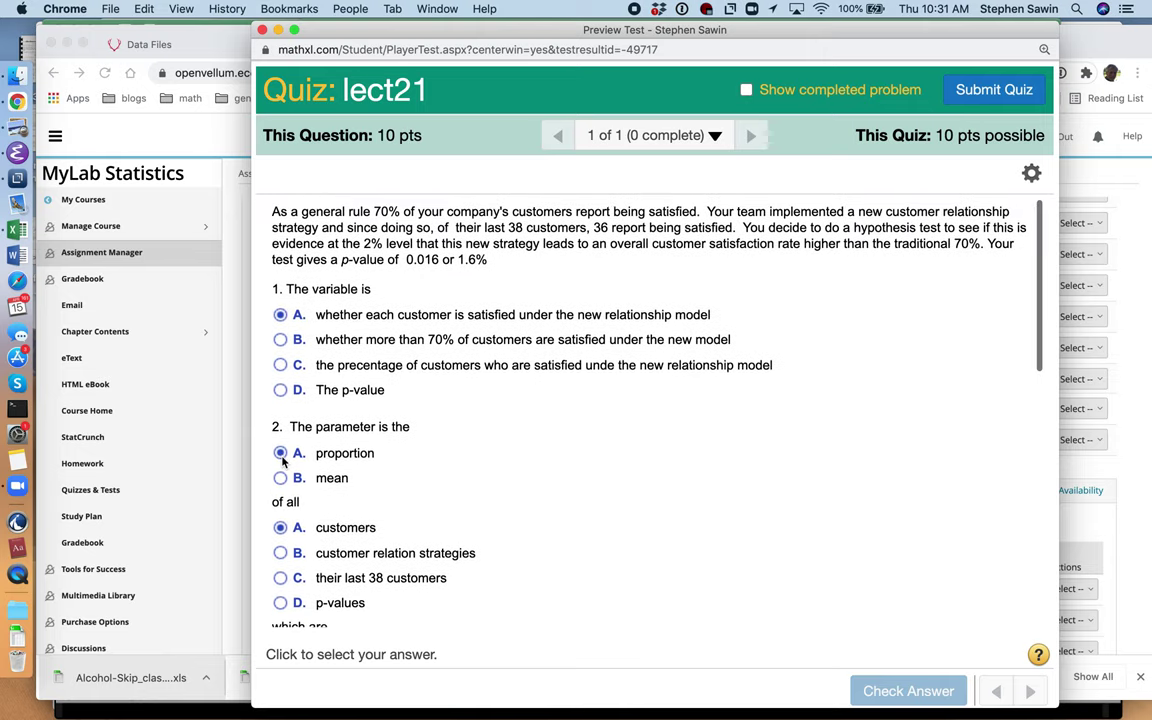
scroll(282, 459, down, 4)
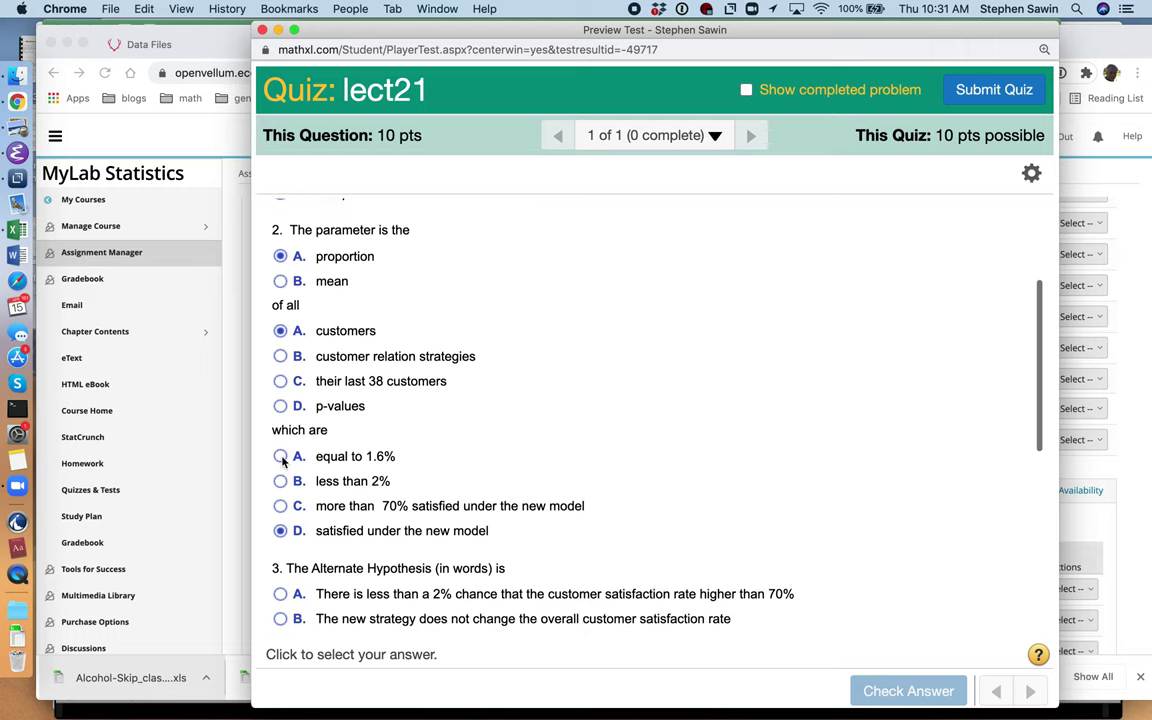
scroll(282, 461, down, 7)
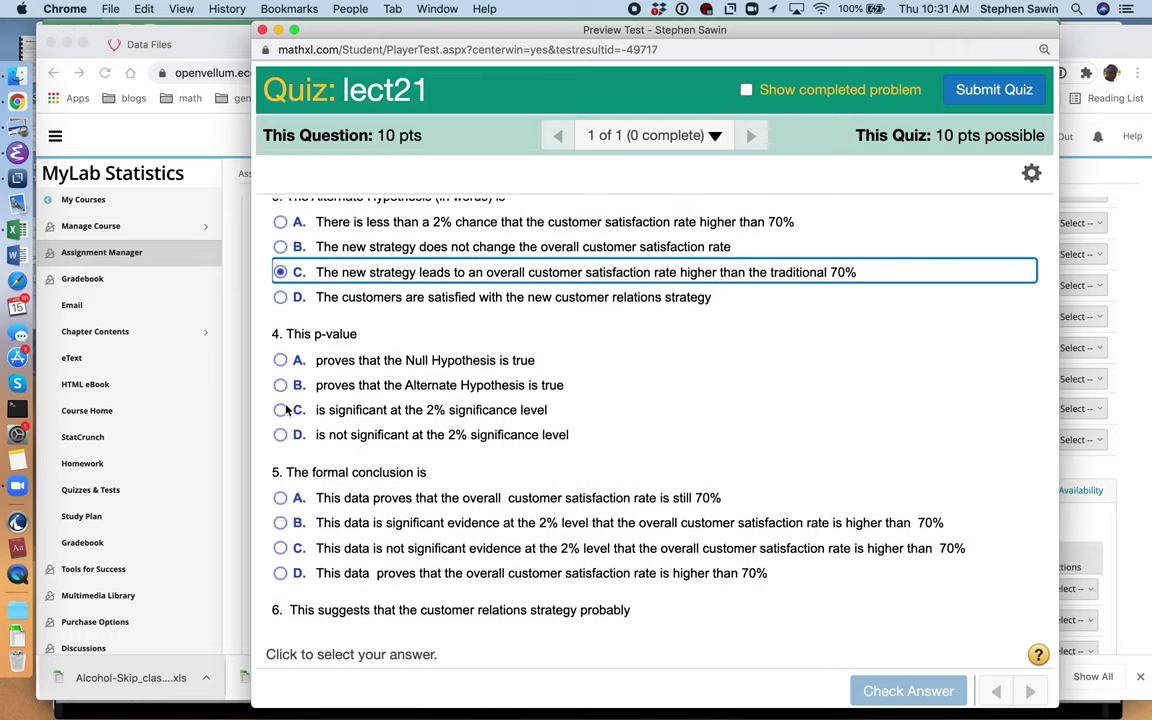
click(280, 410)
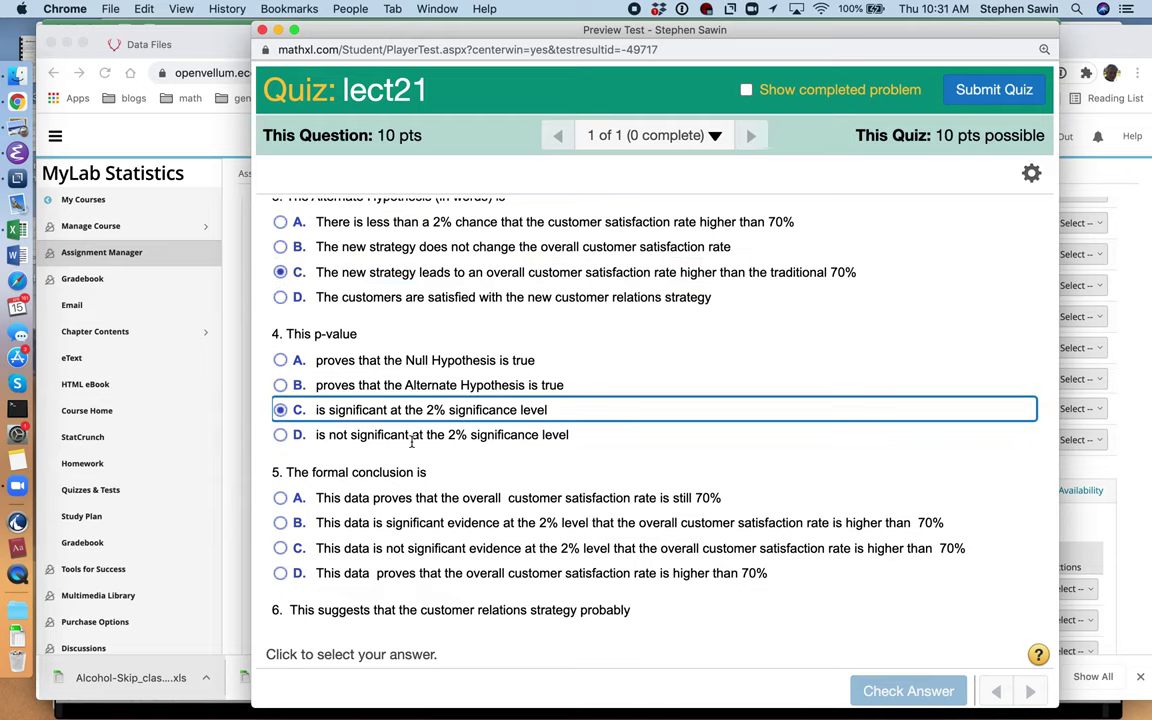
Answer question 5 with significant evidence at the 2% level of a rate higher than 70%, and question 6 with "Improved customer satisfaction".
scroll(463, 440, down, 2)
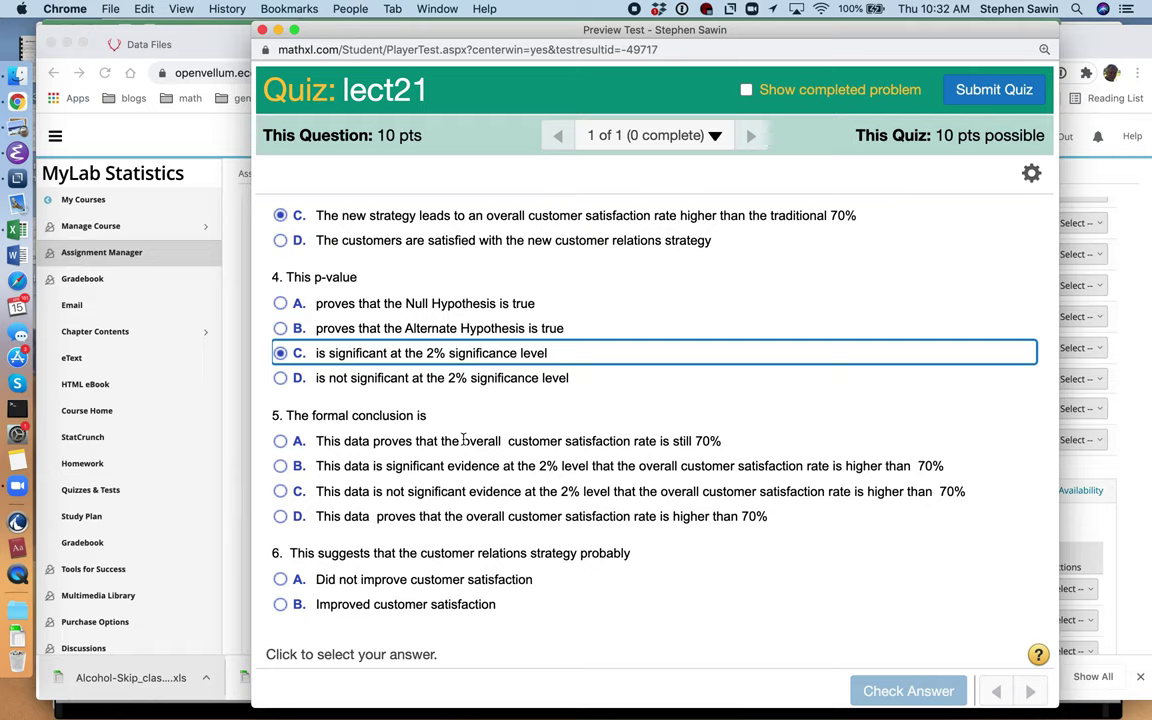
click(281, 467)
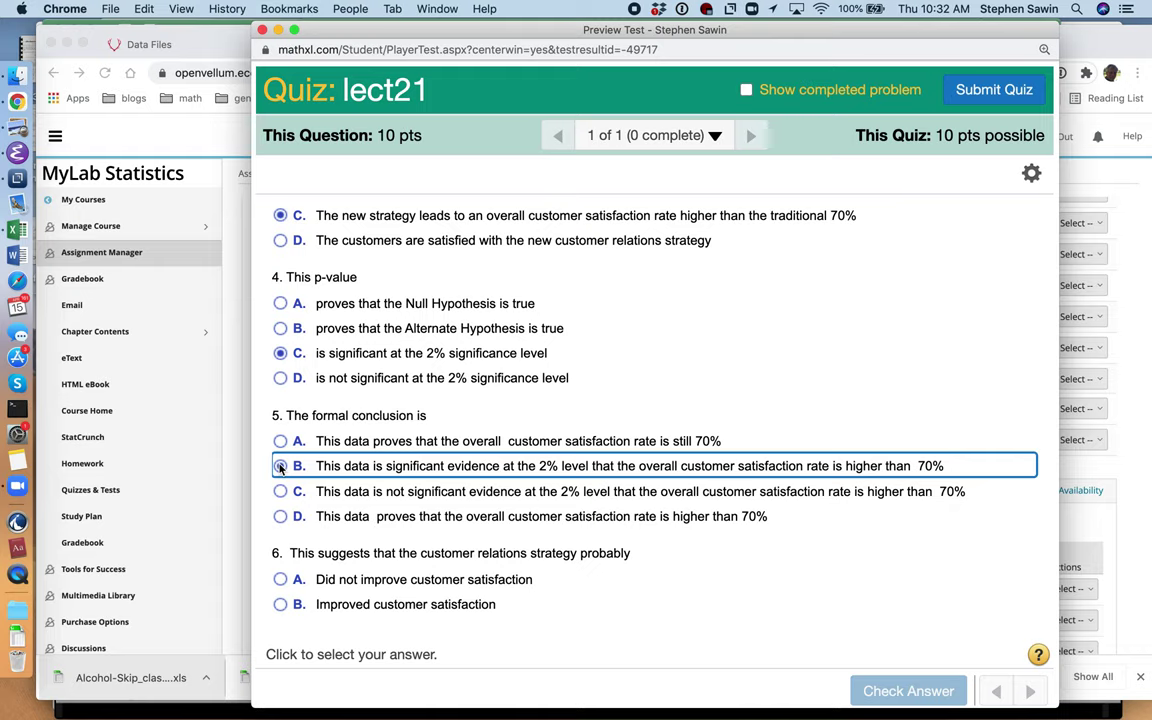
click(280, 605)
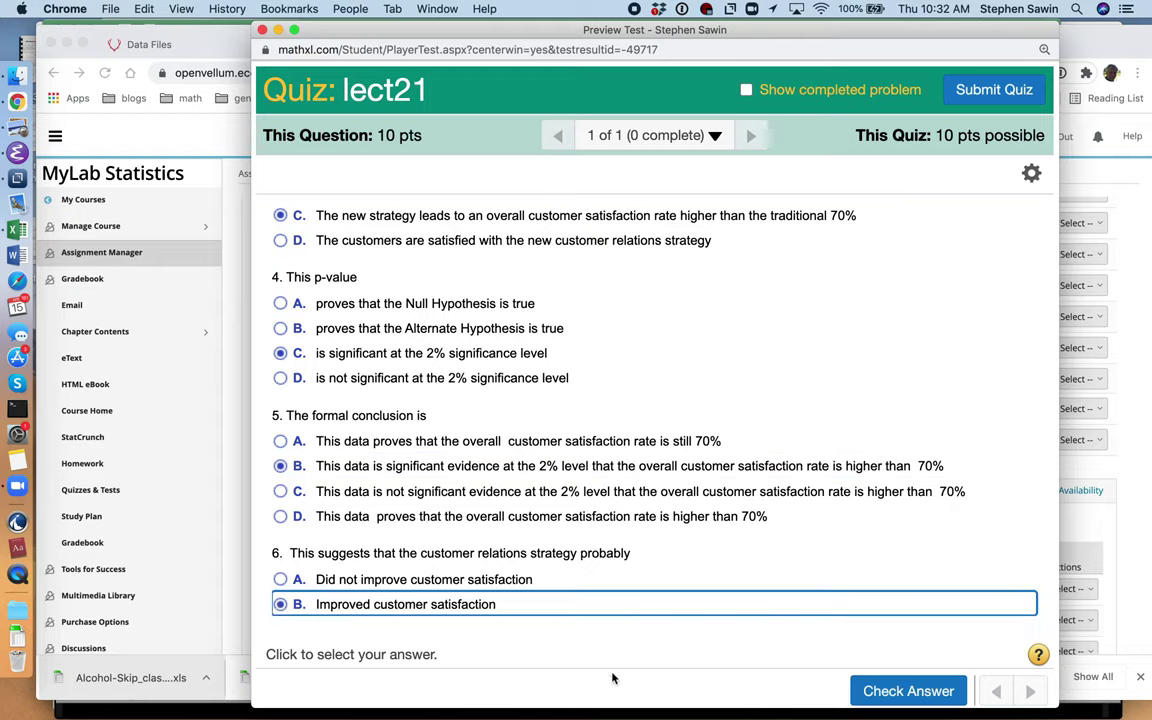
Check the lect21 quiz answers and close the quiz preview.
click(871, 695)
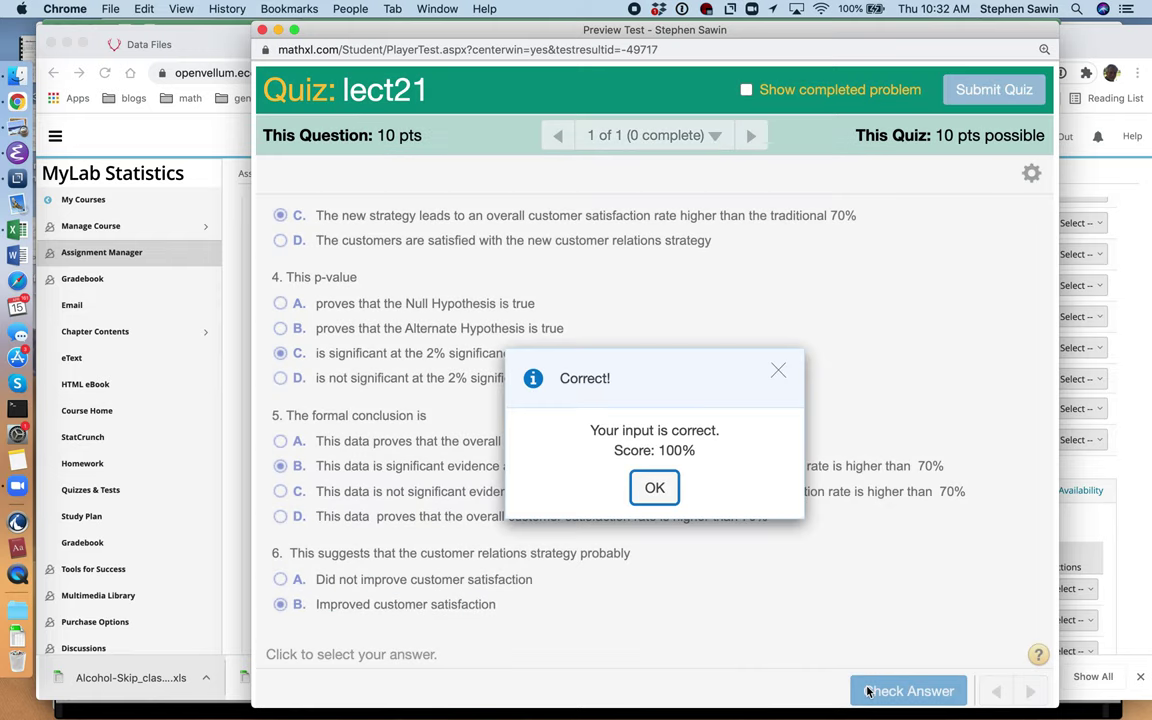
click(655, 487)
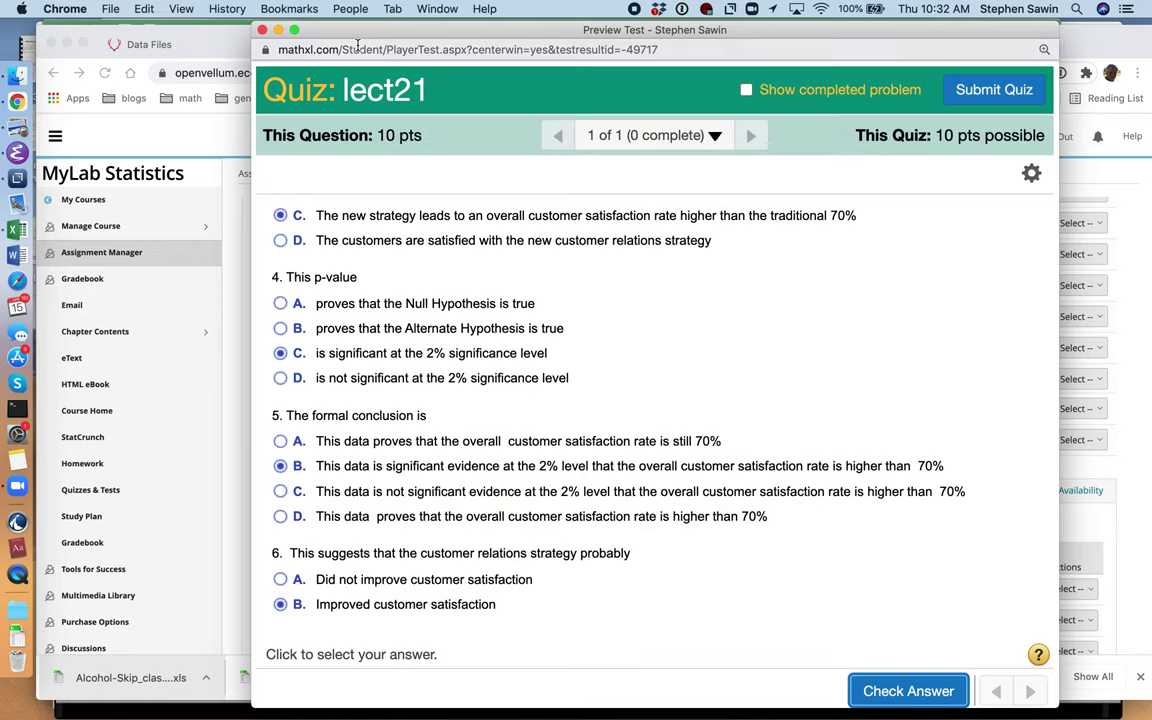
click(262, 30)
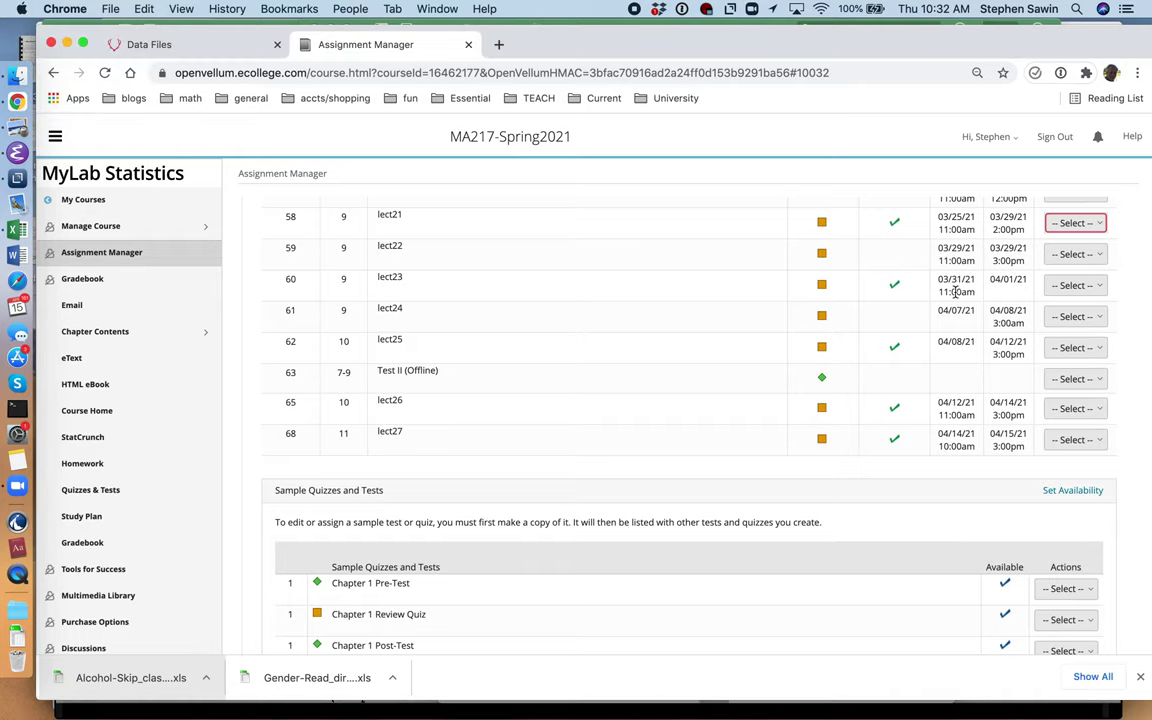
Preview the lect22 quiz and enter 5% as the significance level in question 1.
click(1078, 256)
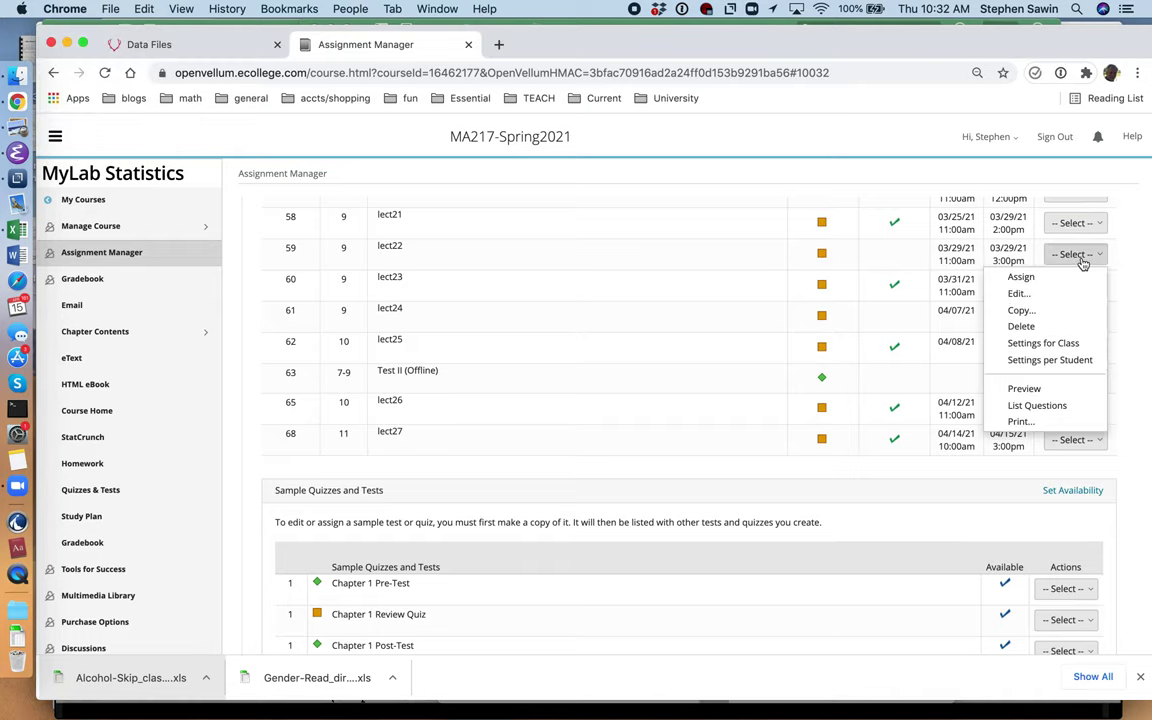
click(1025, 389)
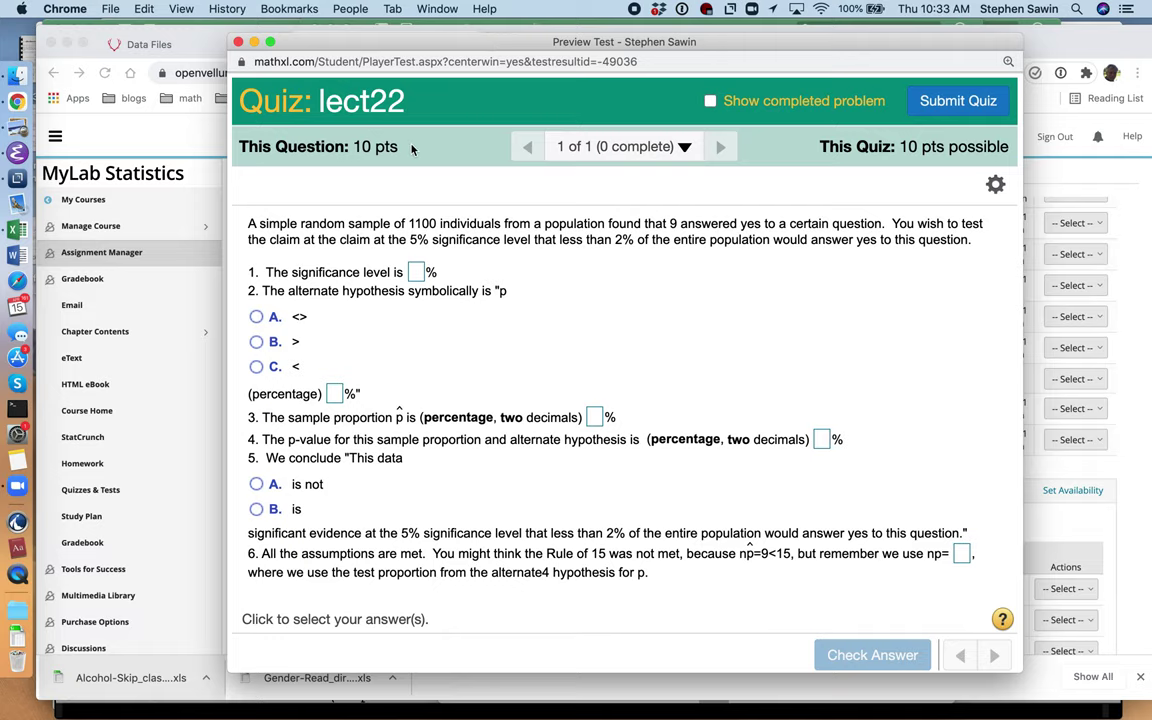
click(421, 273)
text(5)
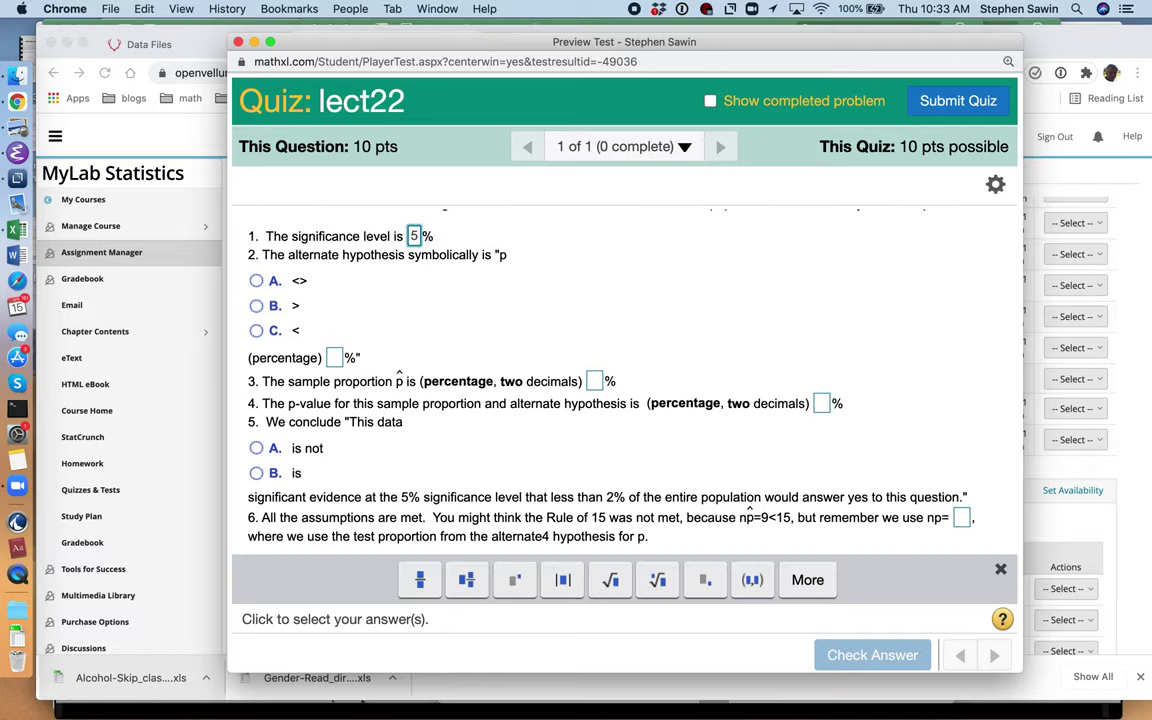
Set the alternate hypothesis in question 2 to p < 2%.
click(448, 305)
scroll(470, 290, up, 1)
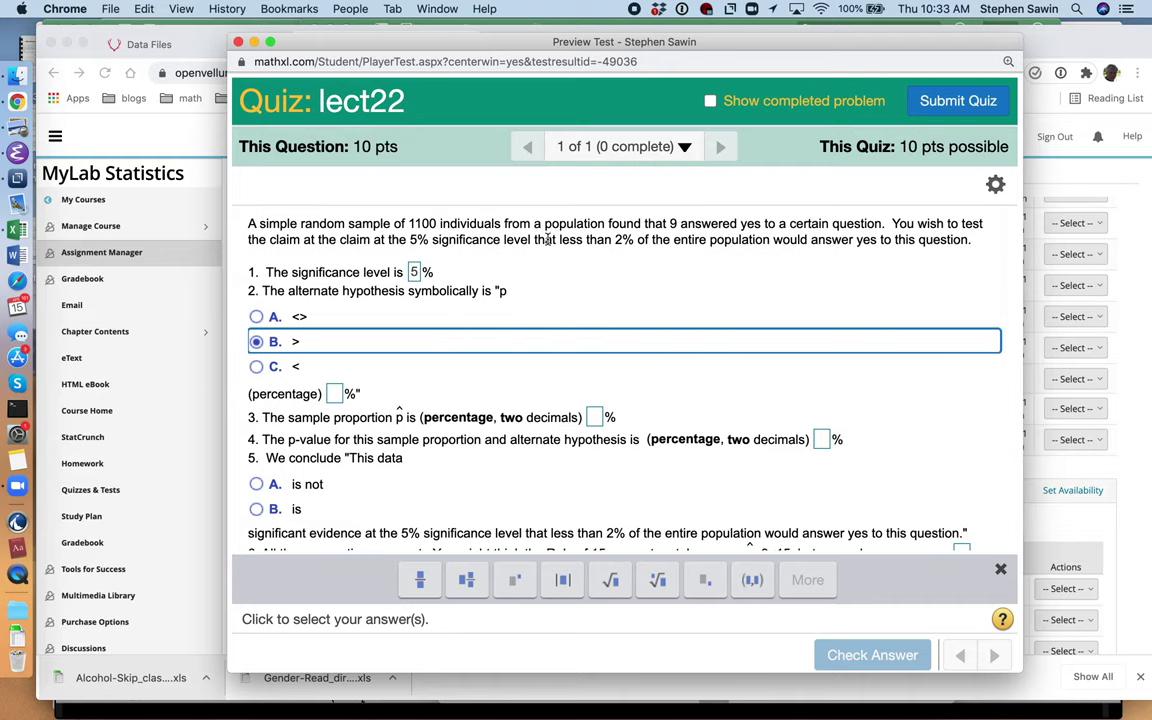
drag(560, 242, 985, 237)
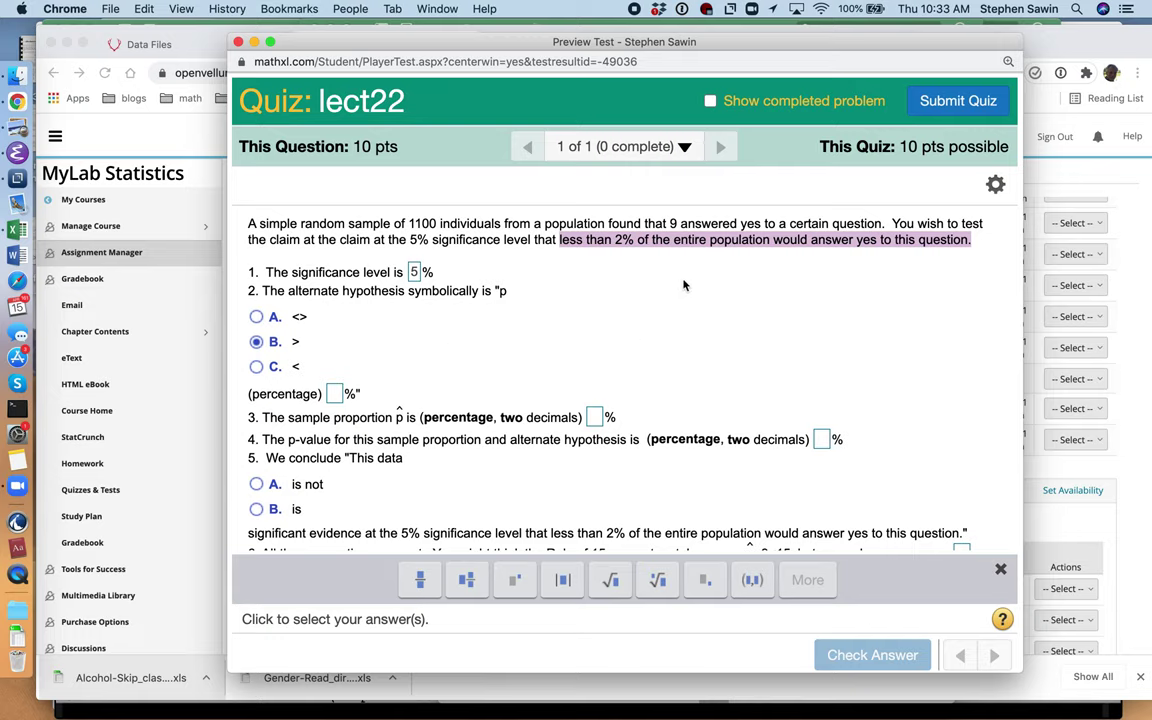
click(256, 368)
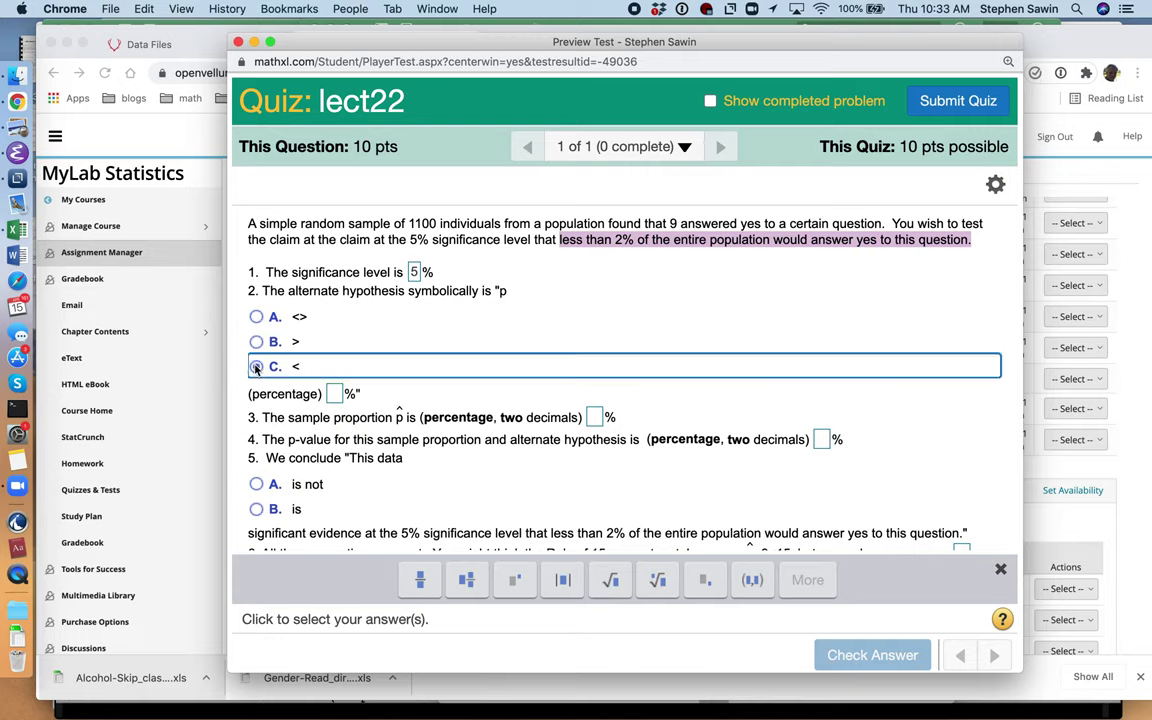
click(334, 394)
text(2)
click(491, 354)
scroll(493, 354, up, 2)
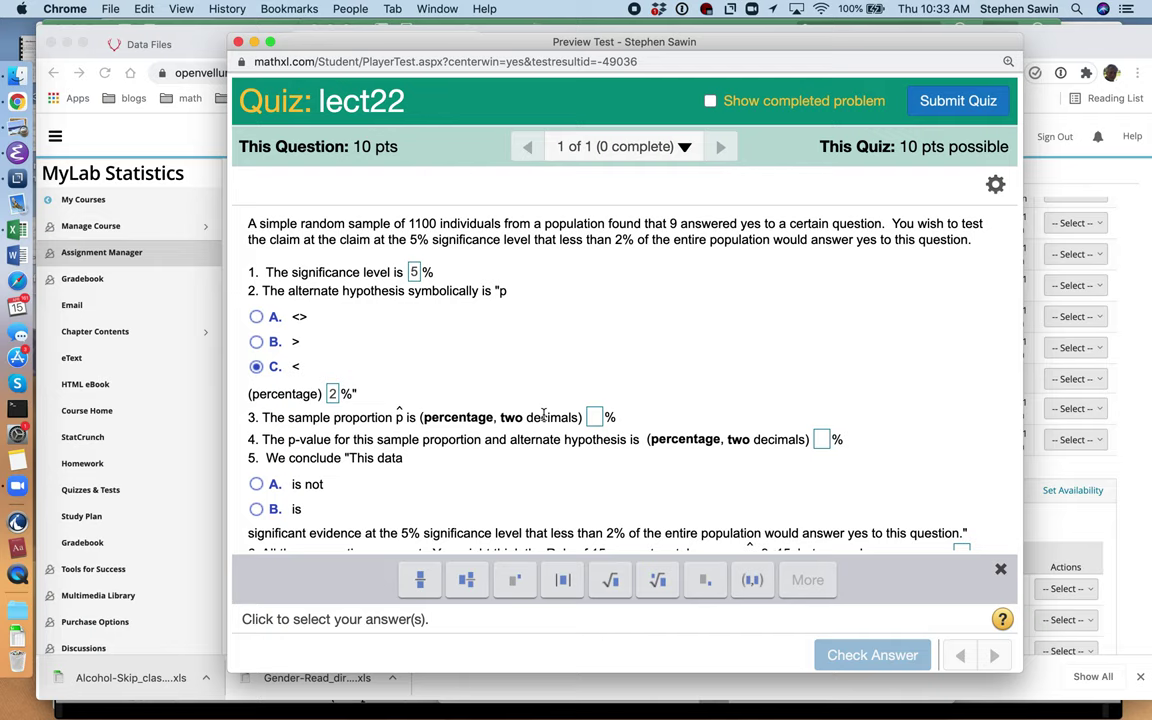
Switch to the Book1 workbook in Excel and clear cells A1 and A2.
key(super+Tab)
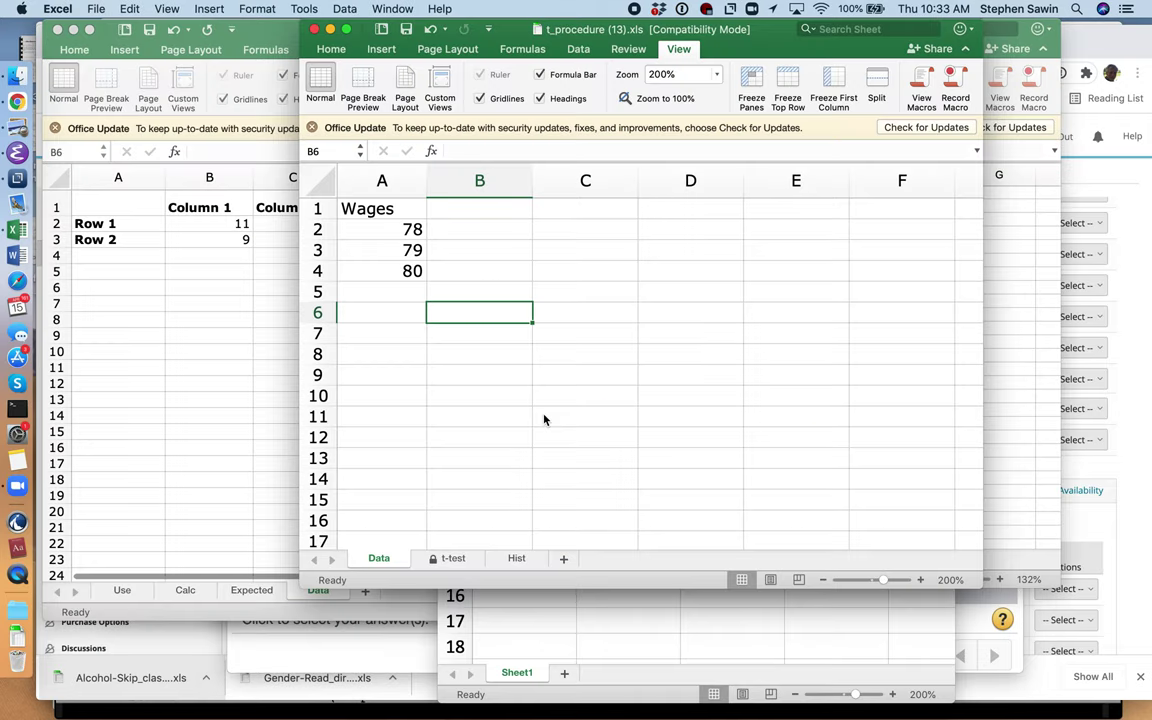
click(638, 625)
click(557, 211)
key(Delete)
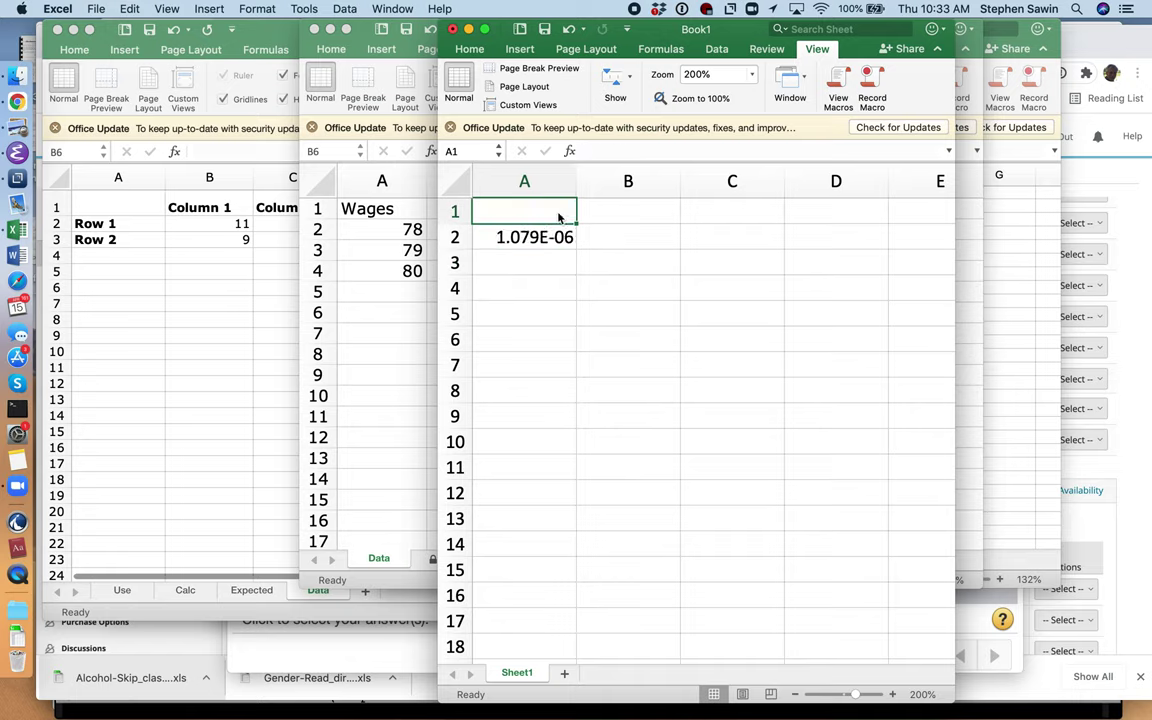
click(562, 238)
key(Delete)
Calculate the sample proportion in cell A1 with the formula =9/1100.
click(548, 208)
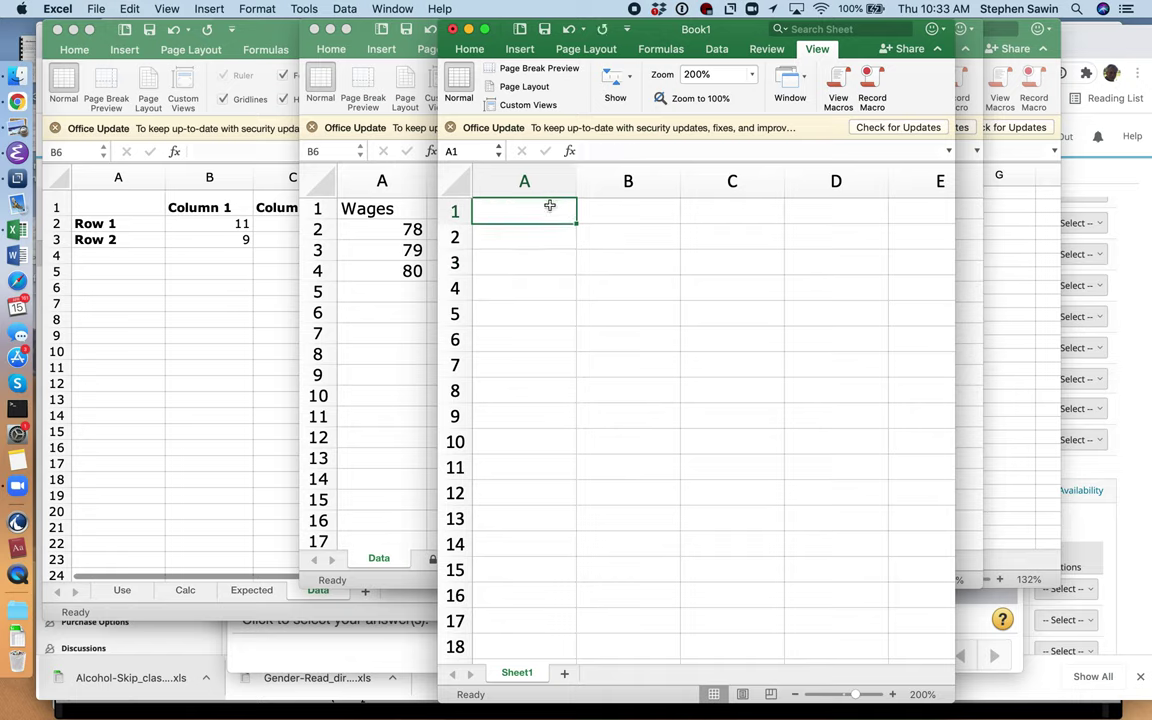
text(=9/100)
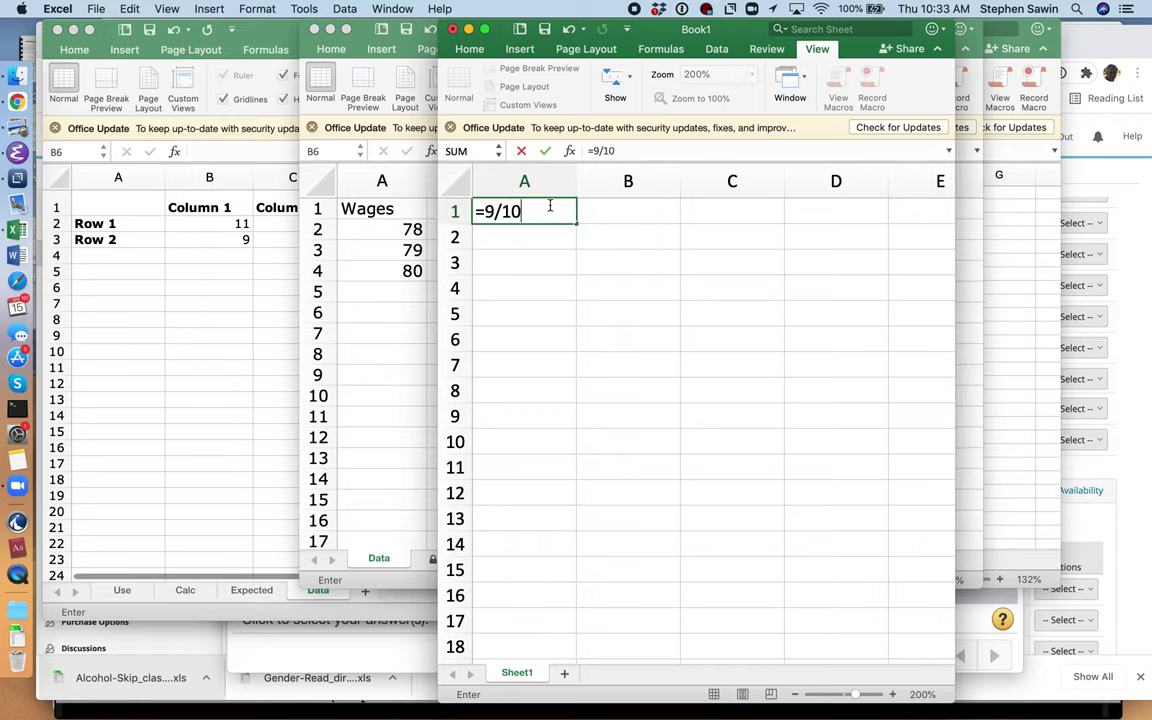
key(BackSpace)
key(BackSpace)
text(100)
key(Return)
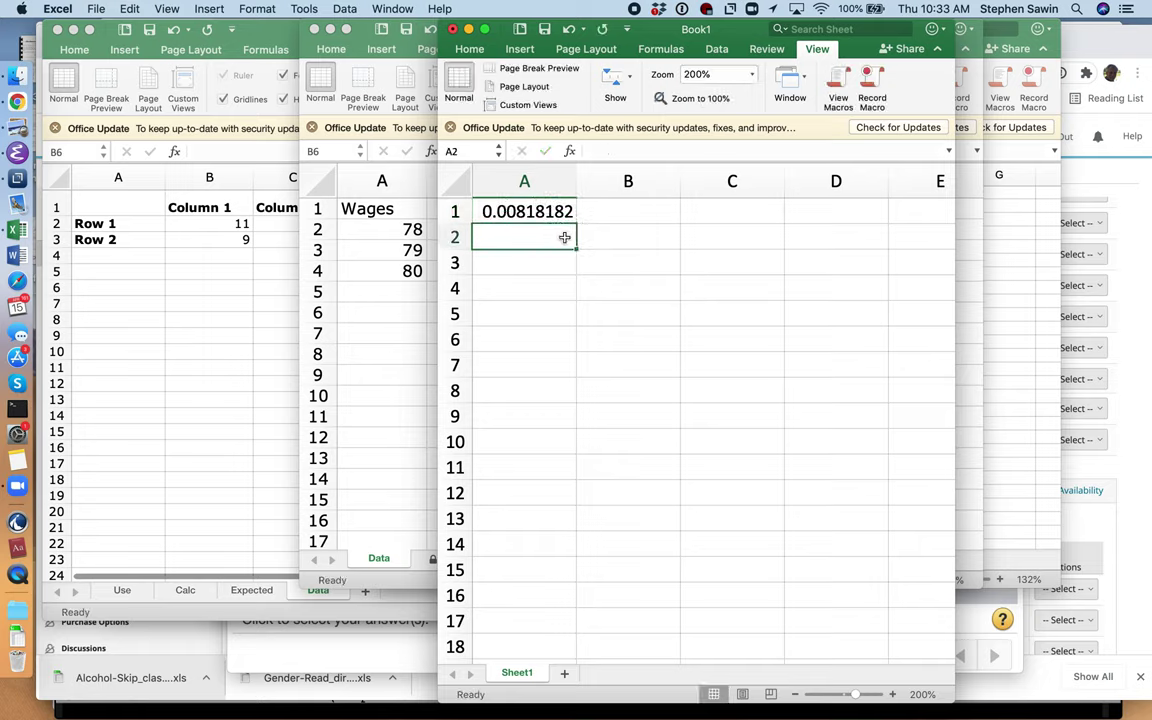
Switch back to the lect22 quiz in Chrome and enter 8.18% as the sample proportion in question 3.
key(super+Tab)
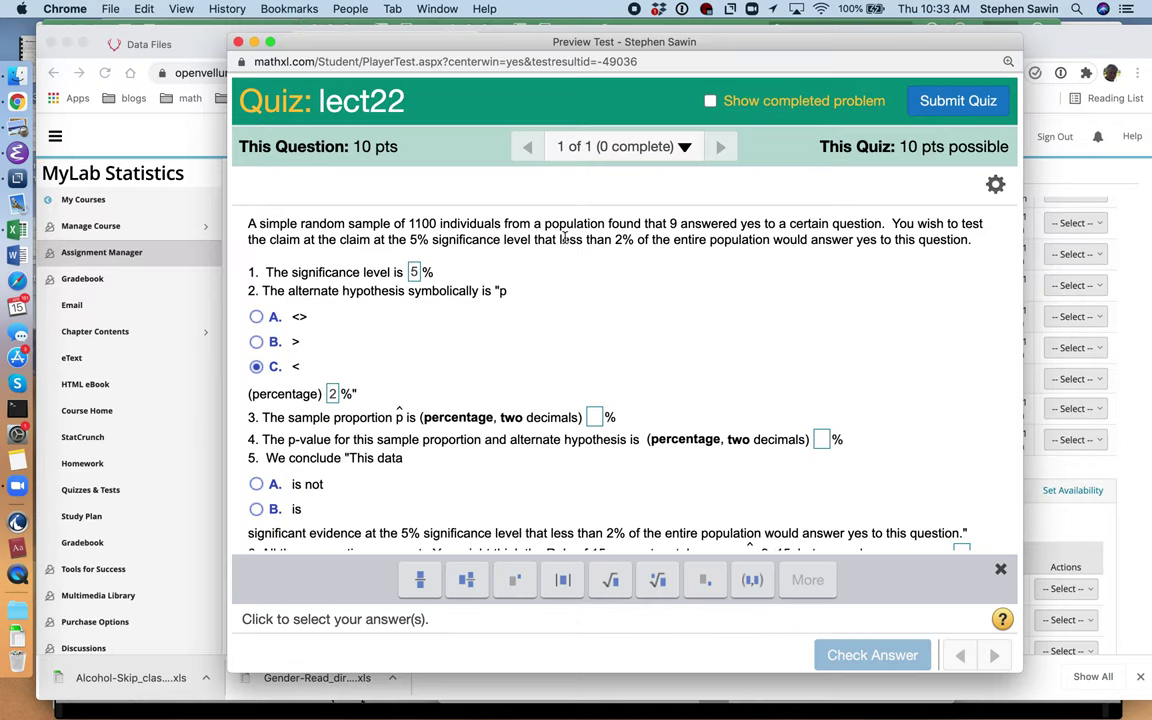
click(594, 419)
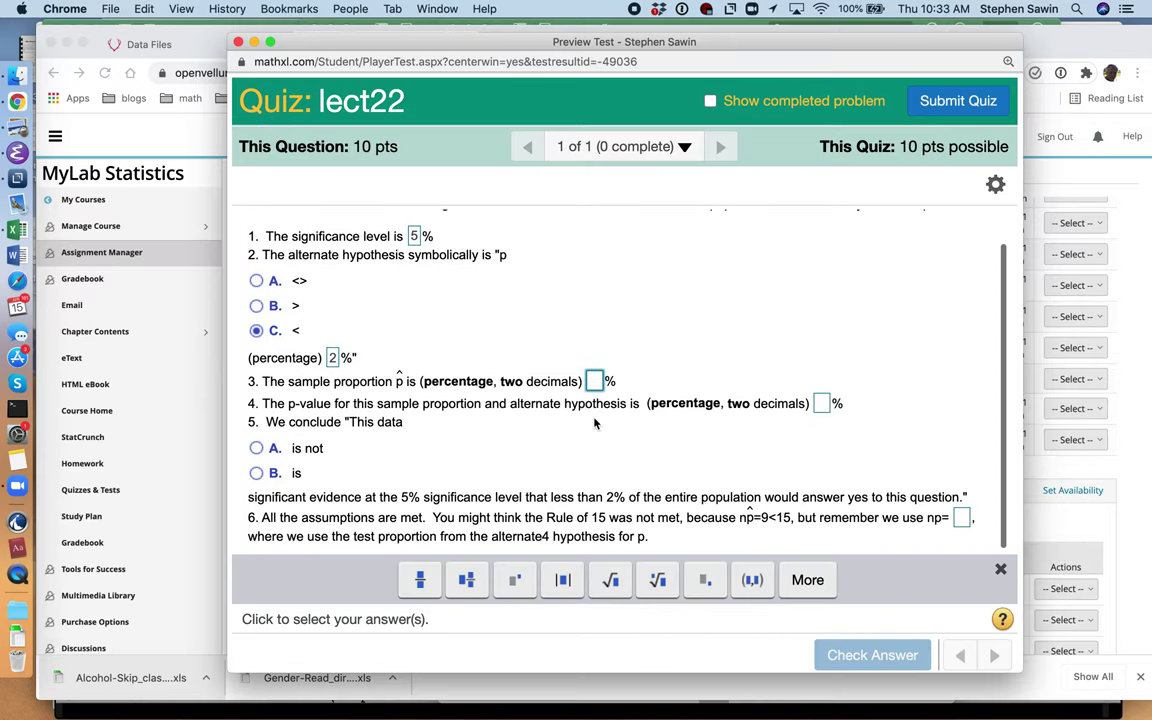
text(8.18)
click(705, 387)
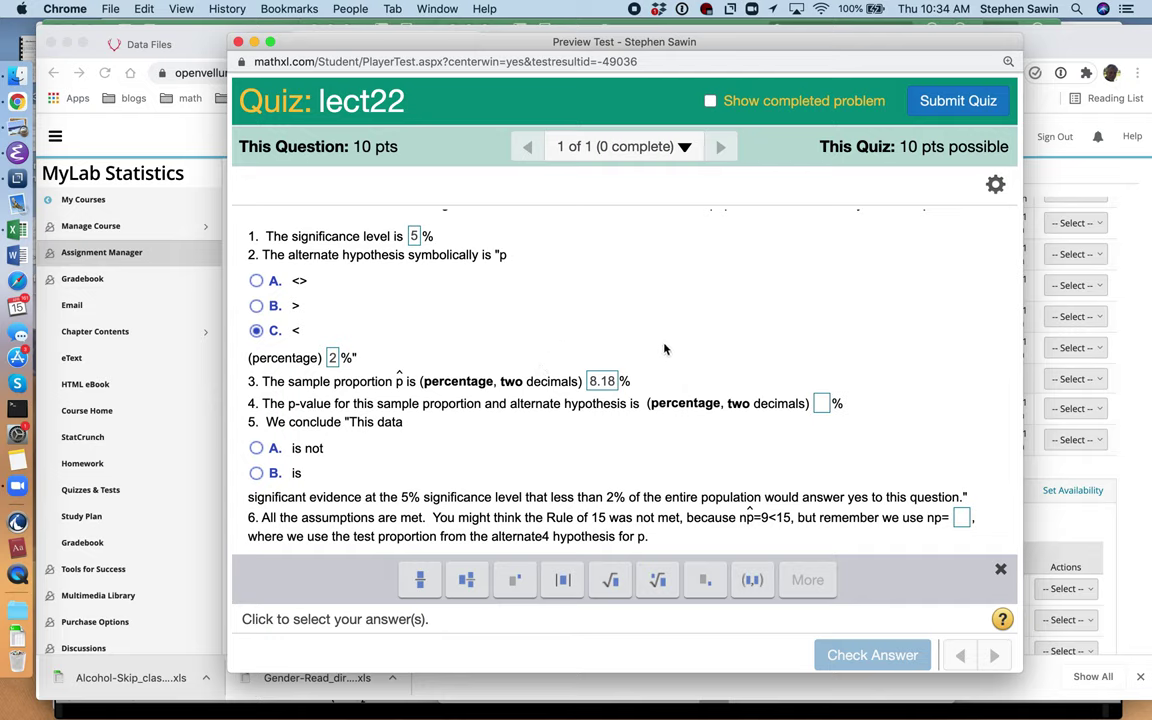
Switch to Book1 in Excel and calculate the p-value in cell A2 with =normdist(A1,.02,sqrt(.02*.98/1100),1).
key(super+Tab)
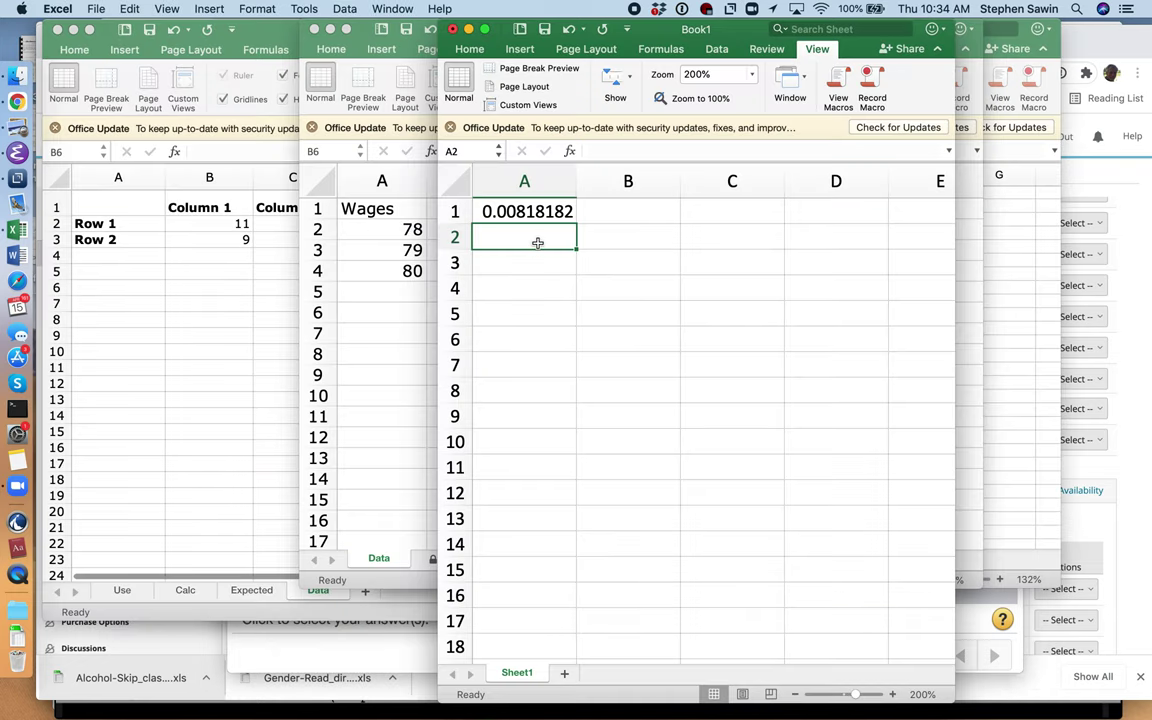
text(=no)
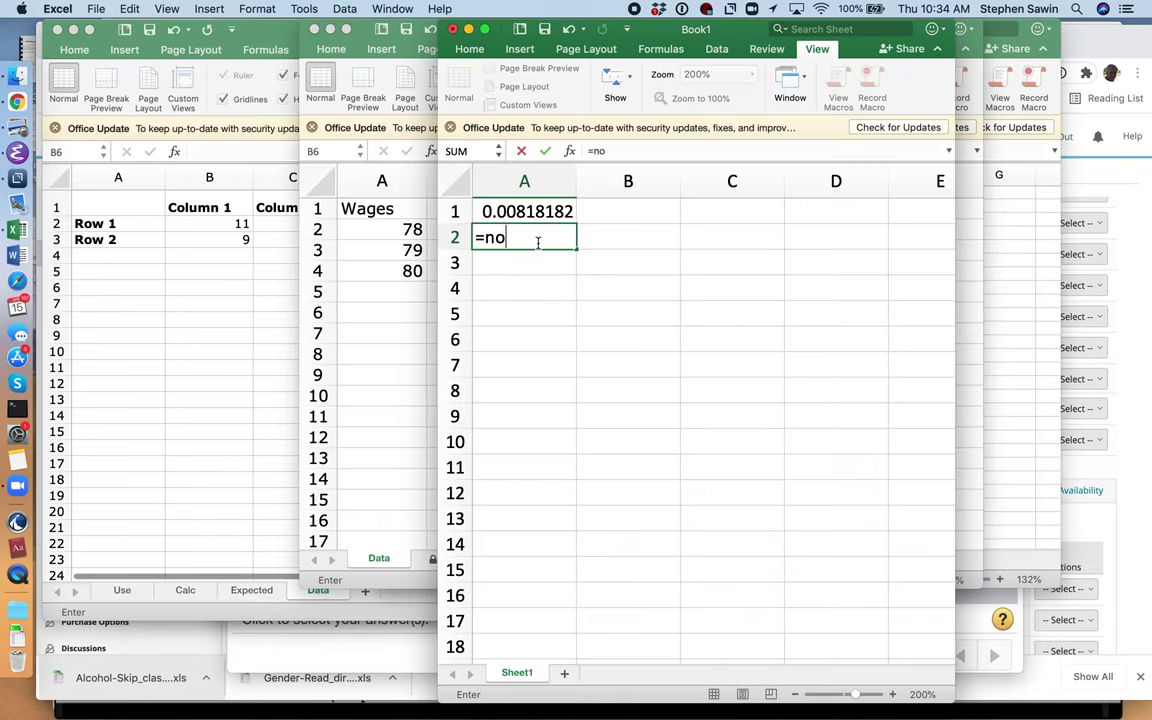
text(rmdist()
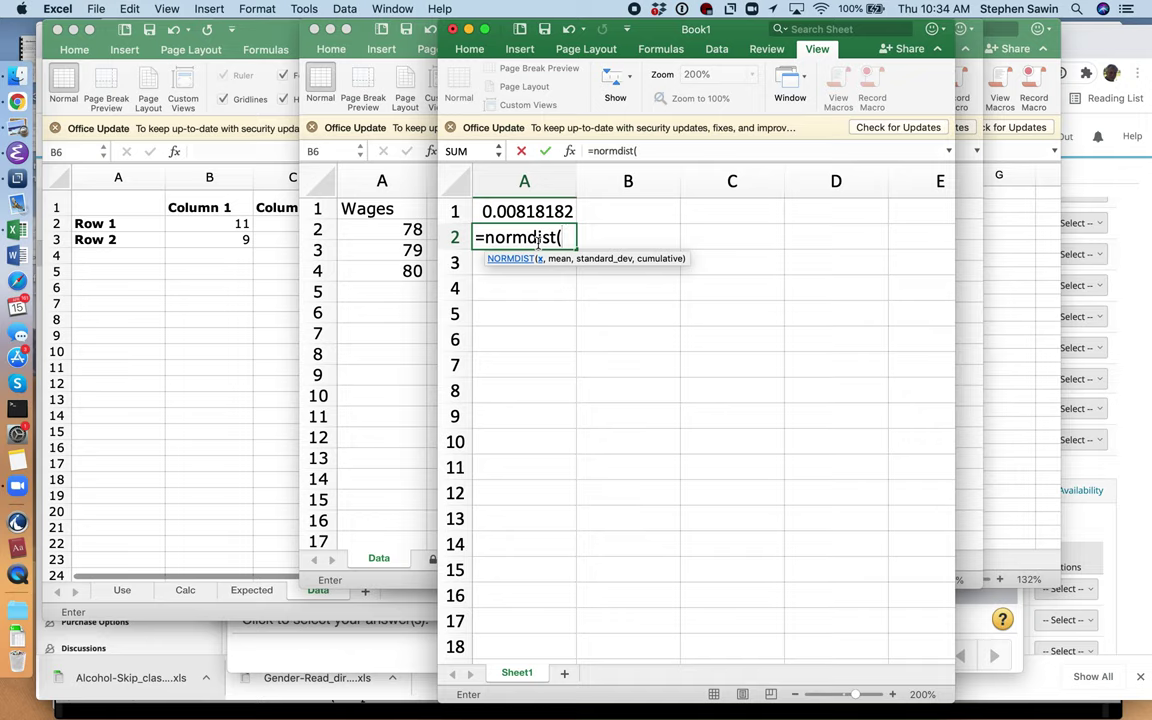
click(552, 213)
click(552, 213)
text(,)
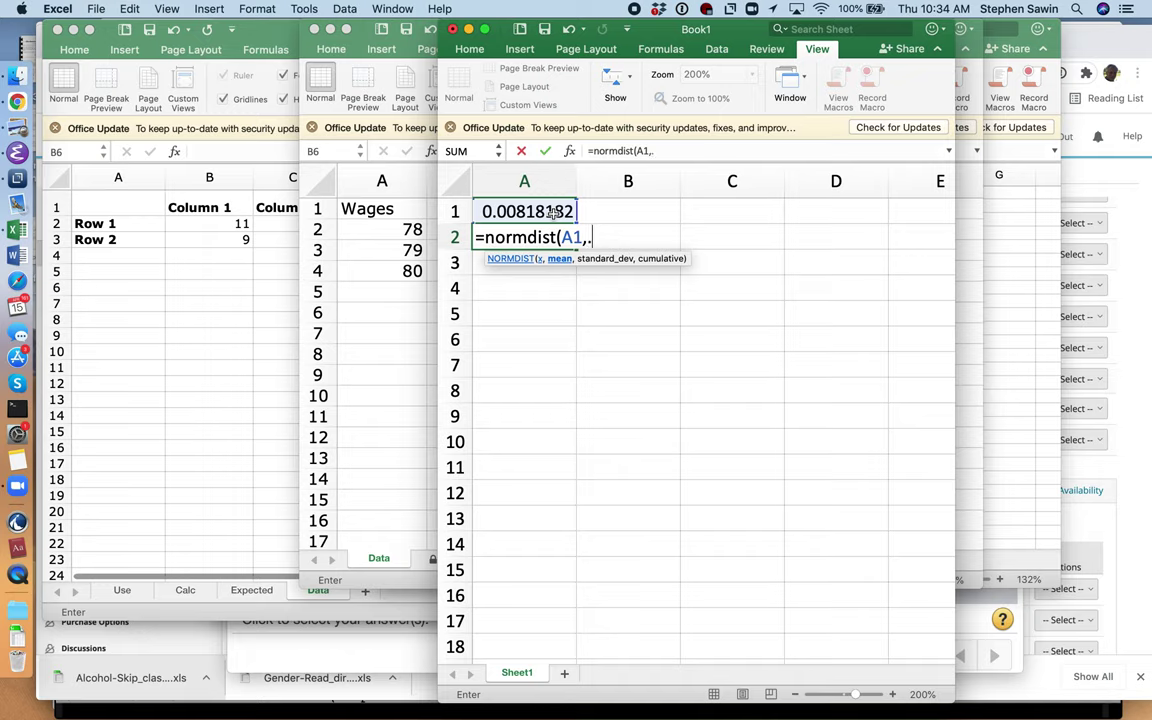
text(.02,)
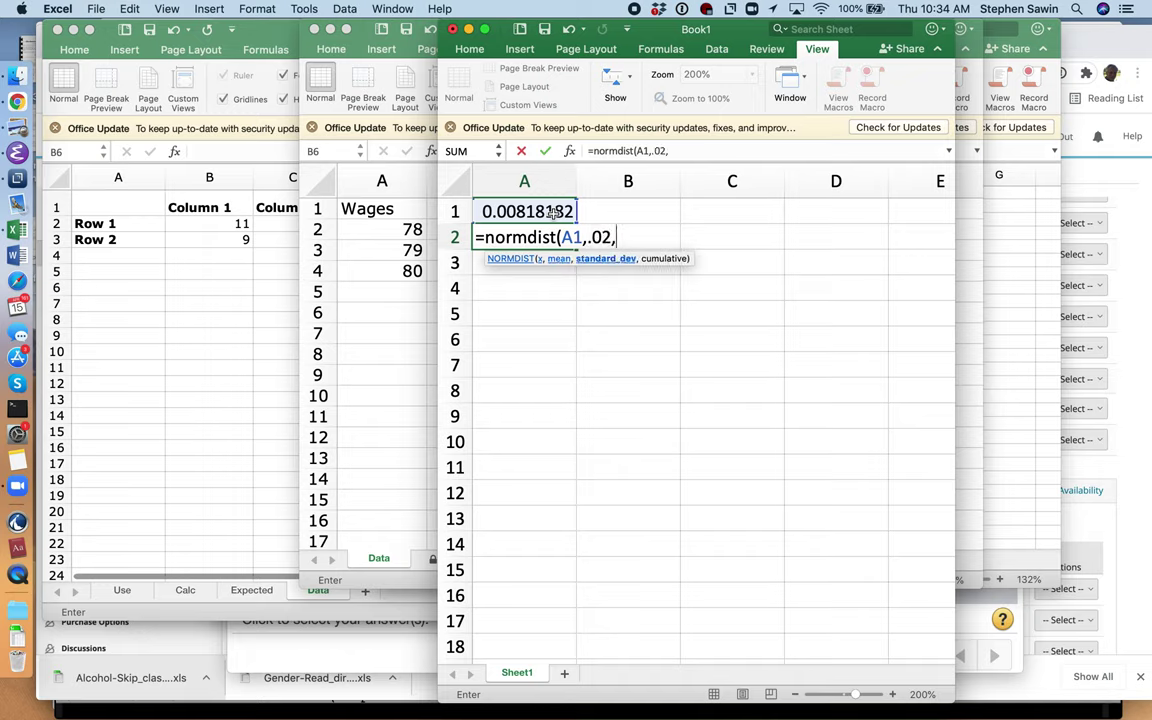
text(sqrt()
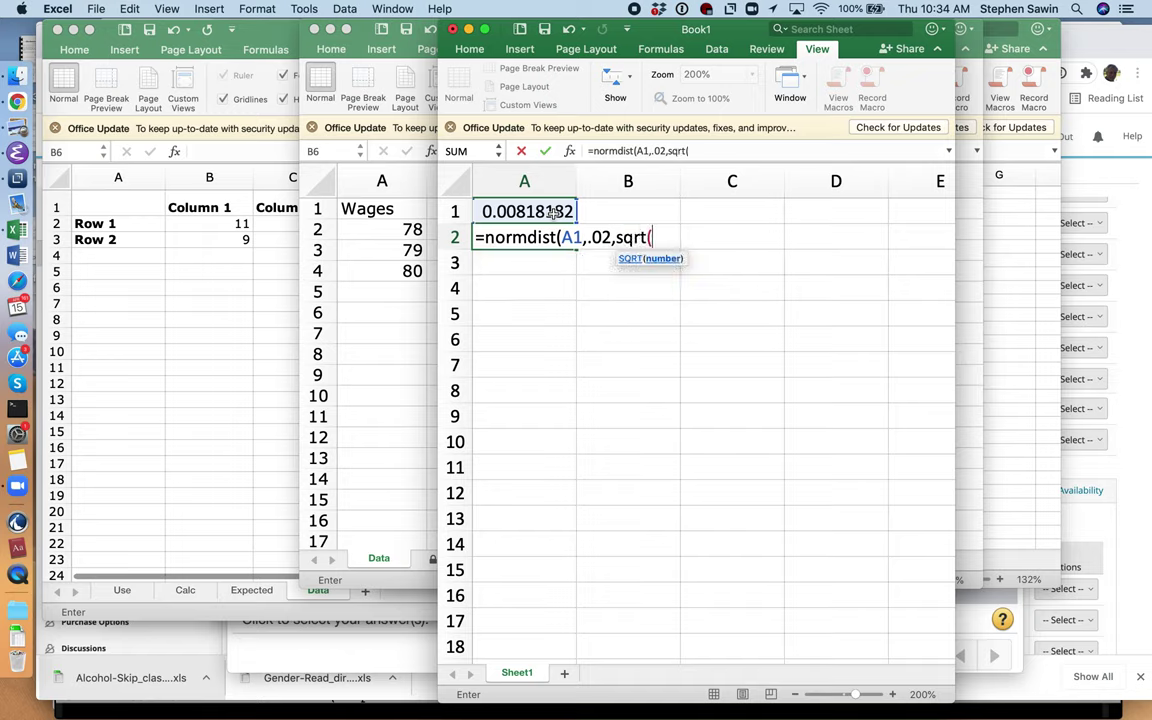
text(.02*.98)
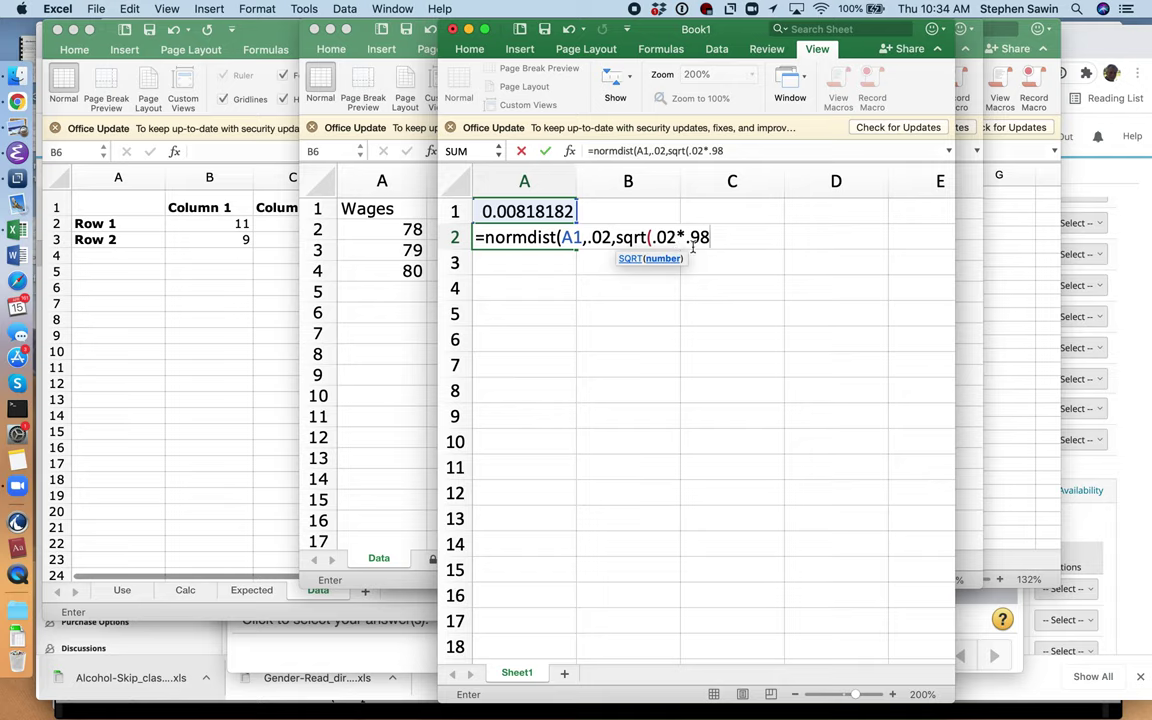
text(/1100)
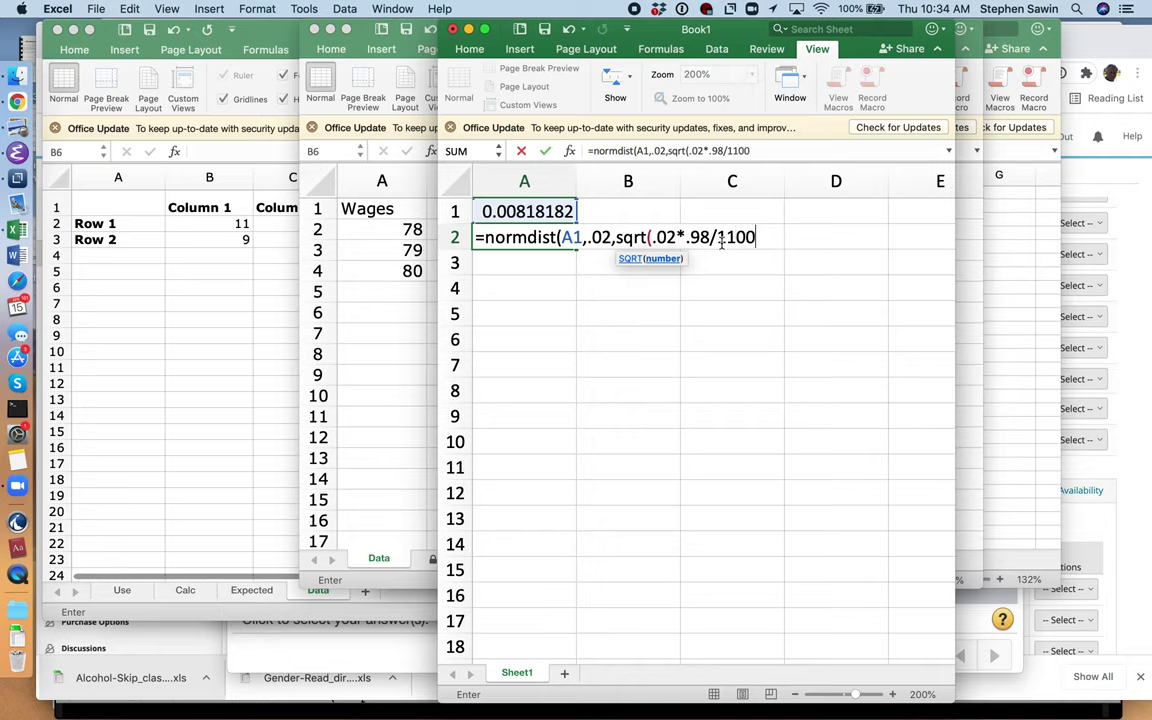
text())
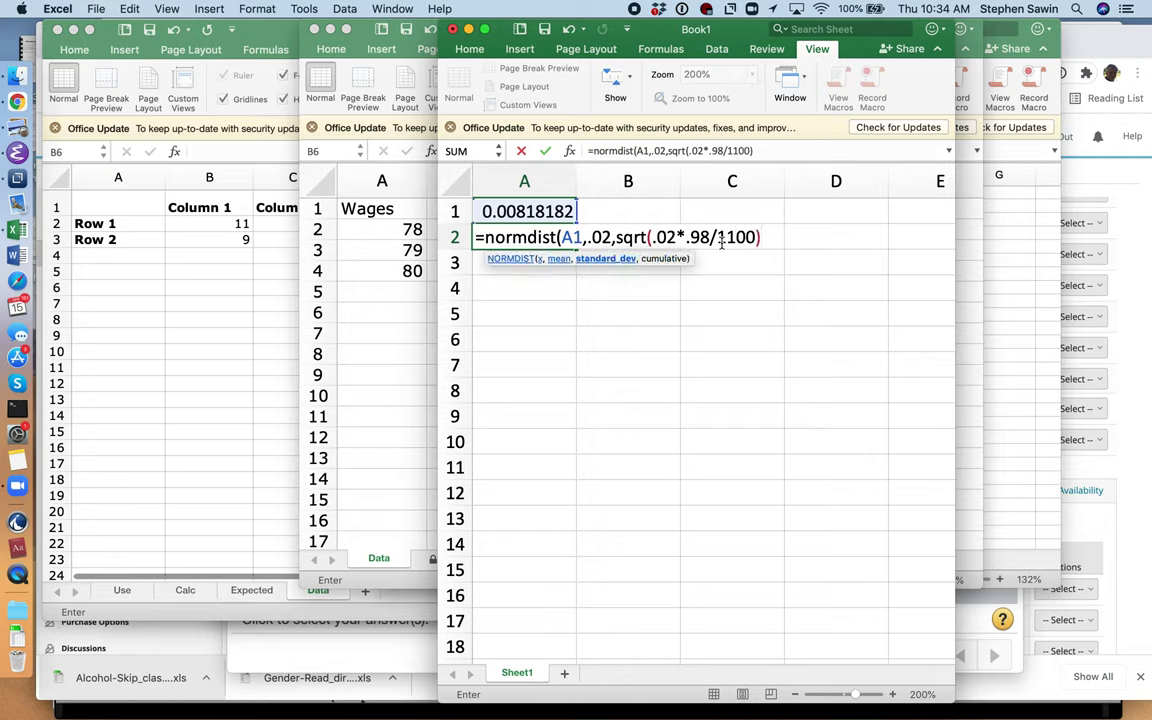
text(,)
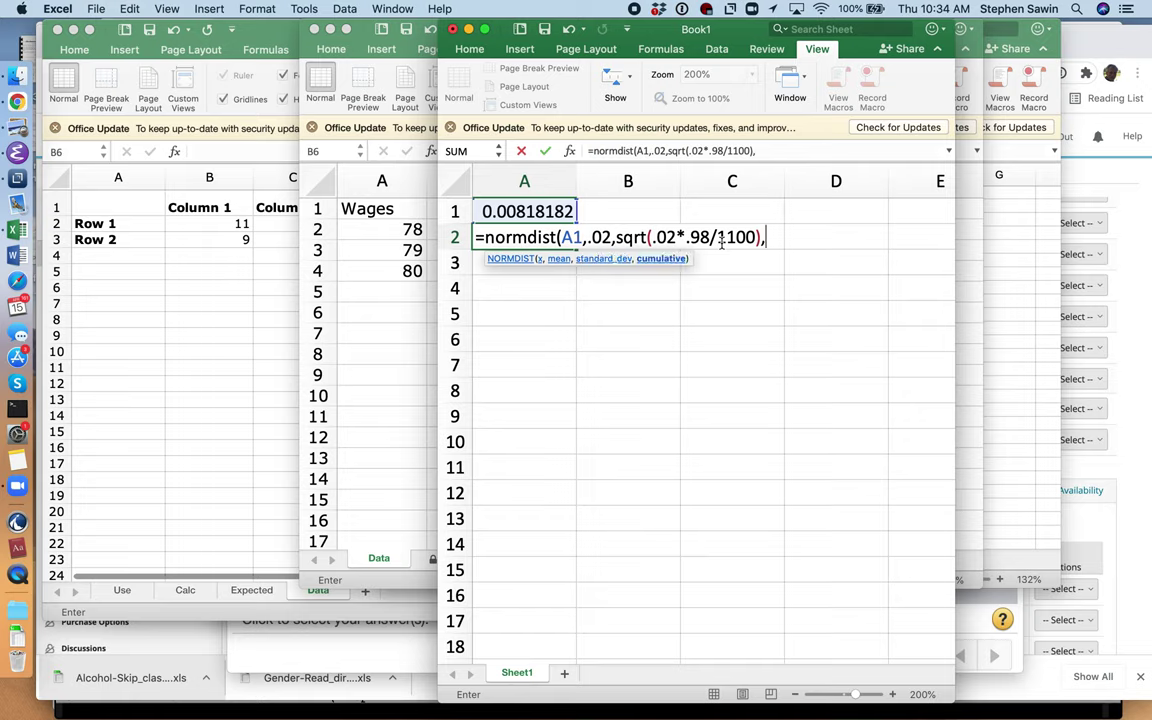
text(10)
key(BackSpace)
text())
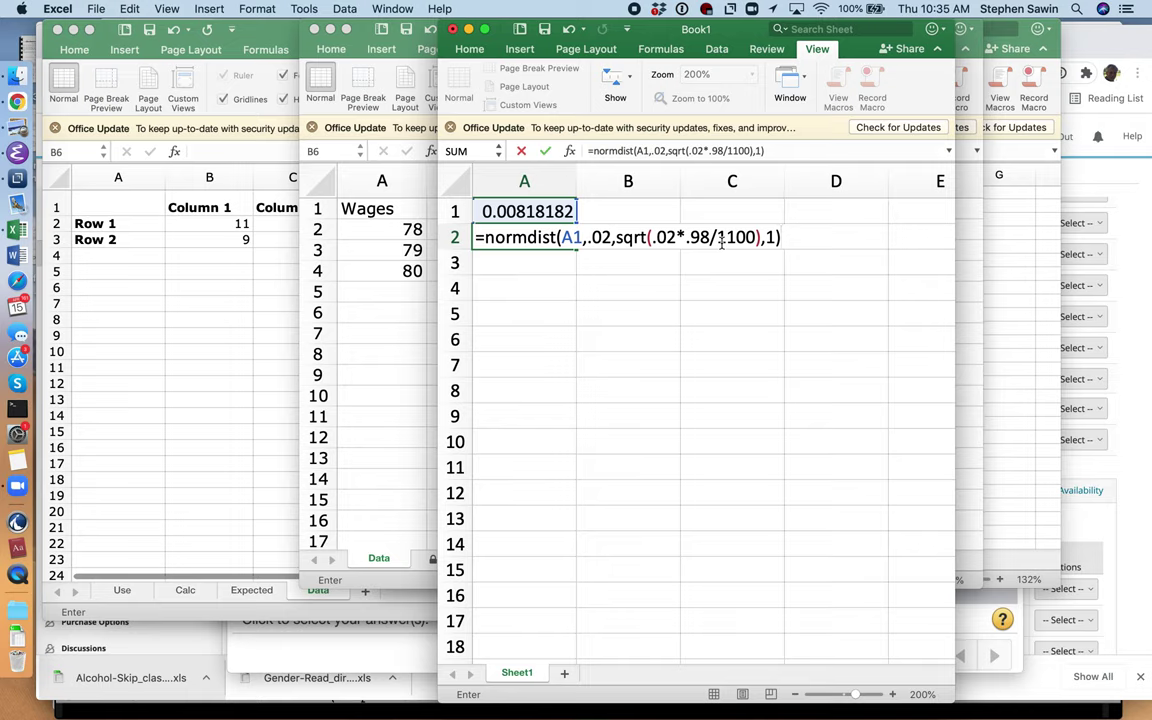
key(Return)
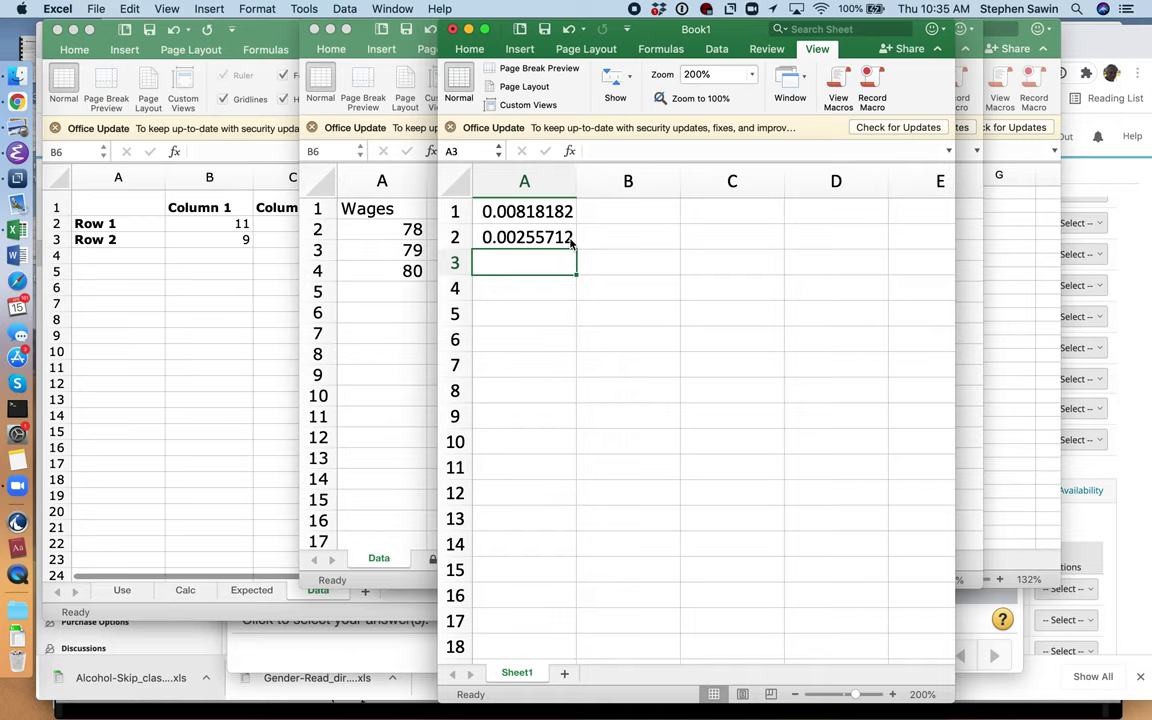
Format cells A1 and A2 as percentages with two decimal places.
click(563, 204)
drag(563, 204, 566, 241)
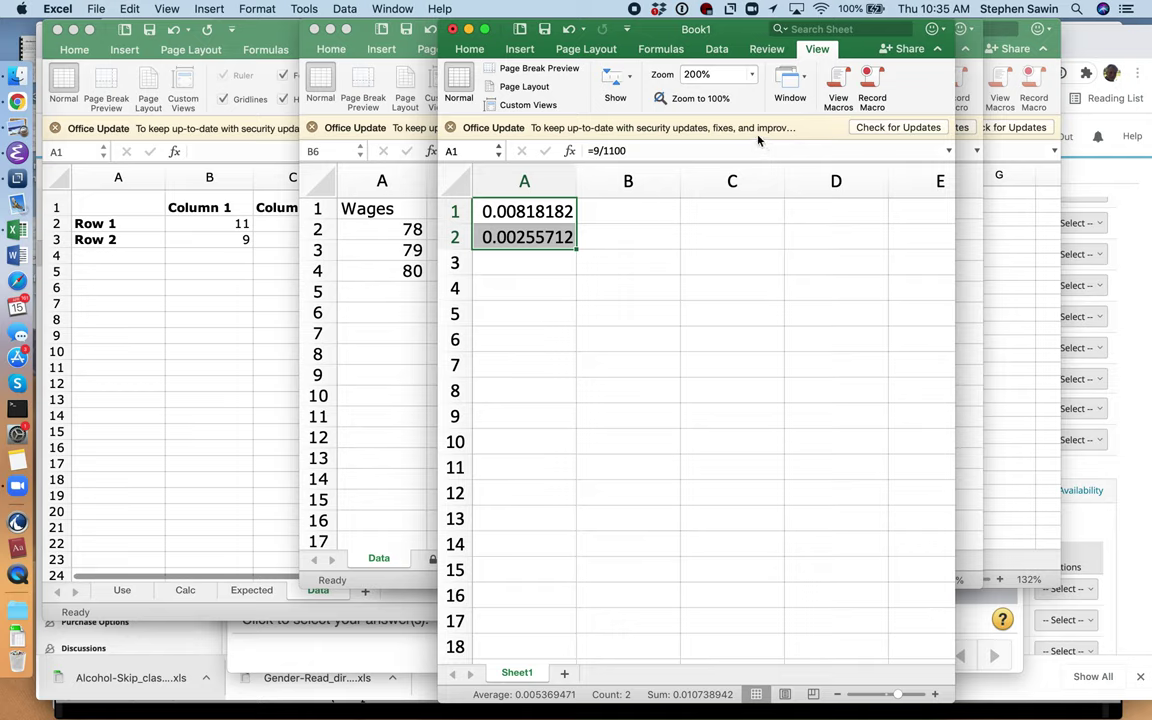
click(471, 50)
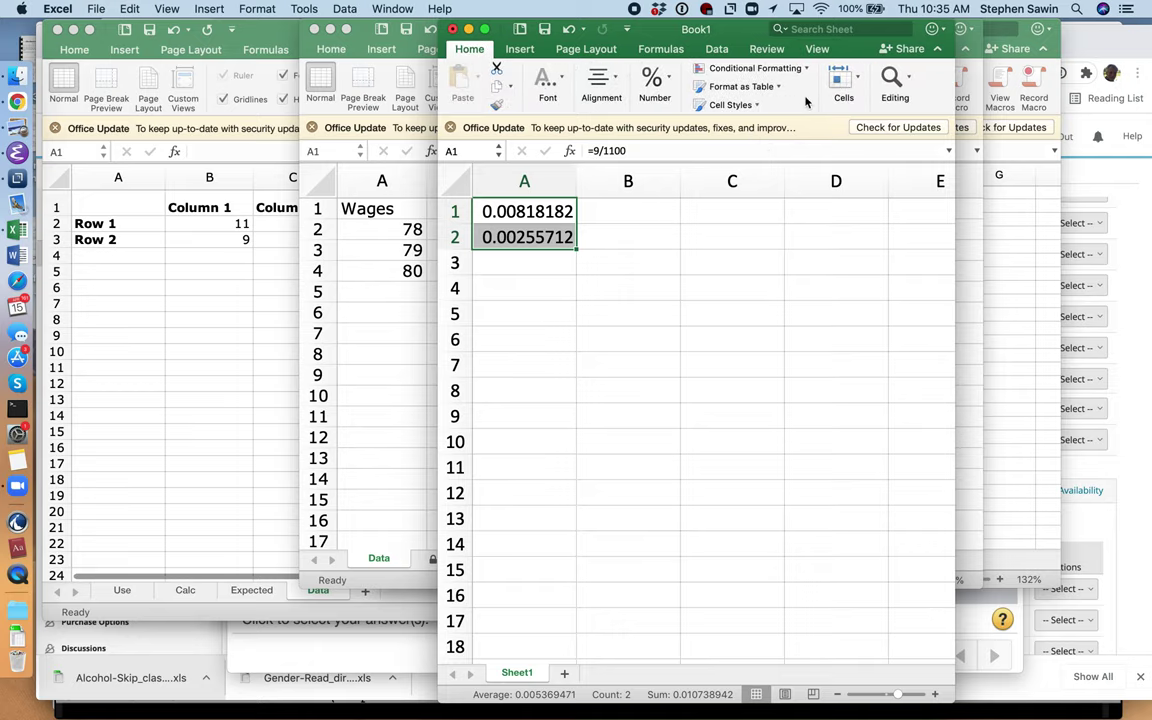
click(670, 80)
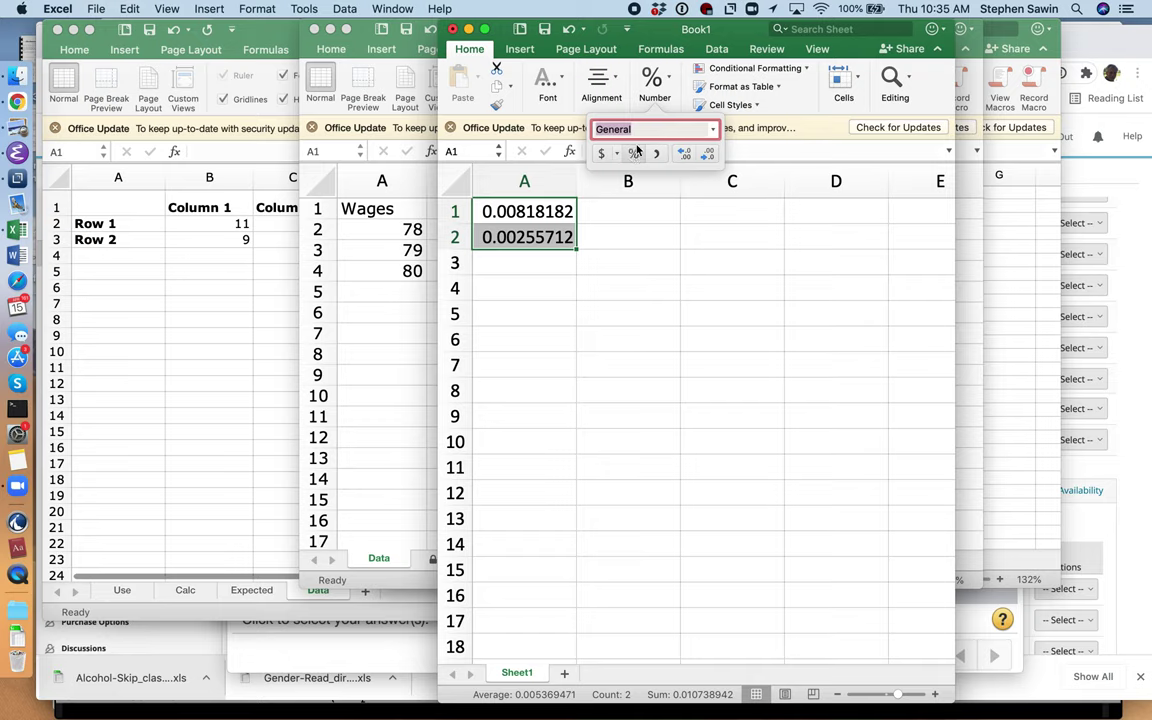
click(633, 154)
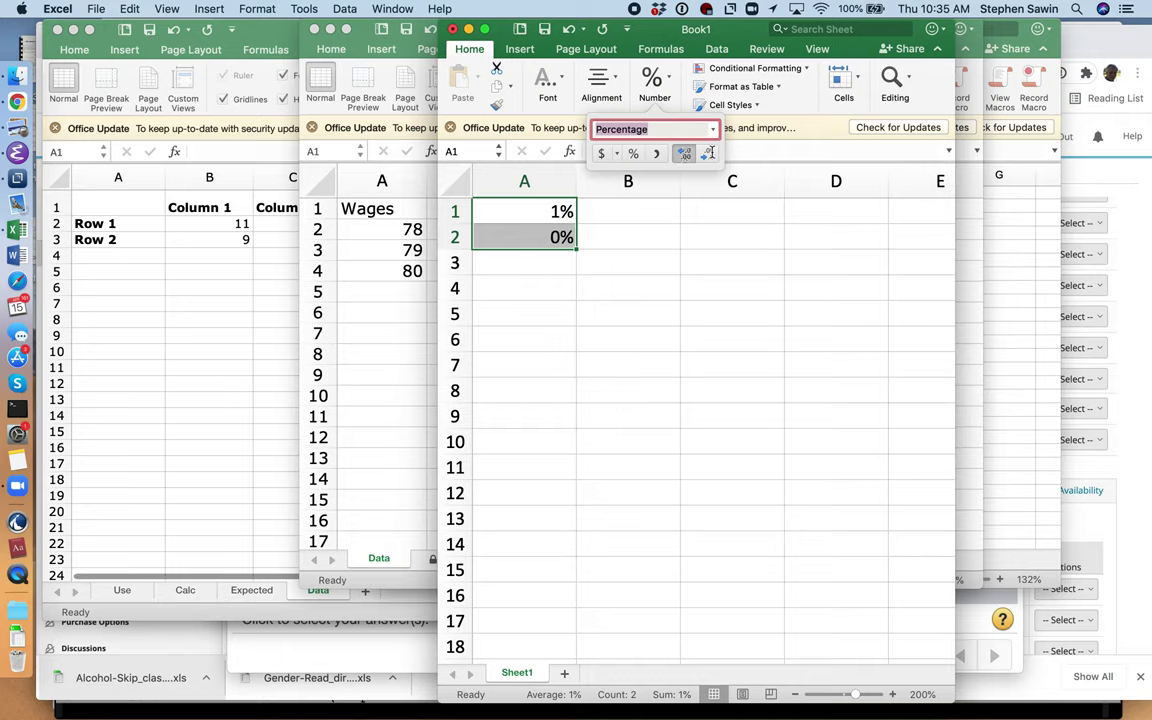
click(708, 153)
click(708, 153)
click(682, 153)
click(682, 153)
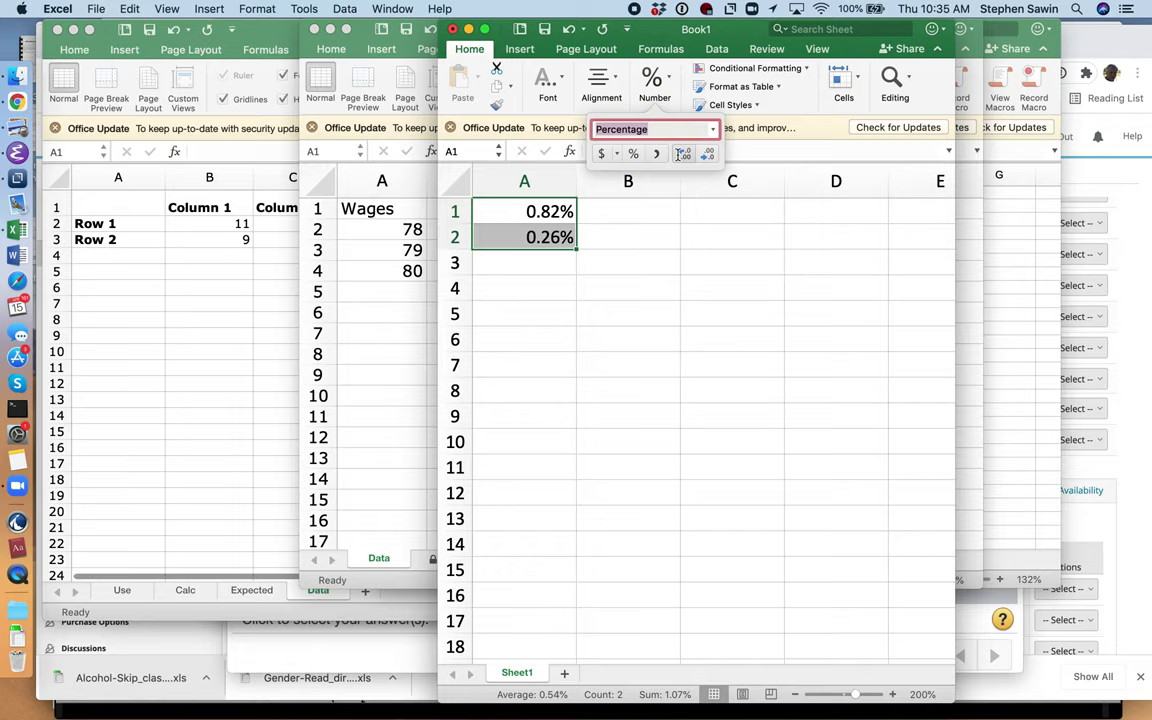
click(697, 218)
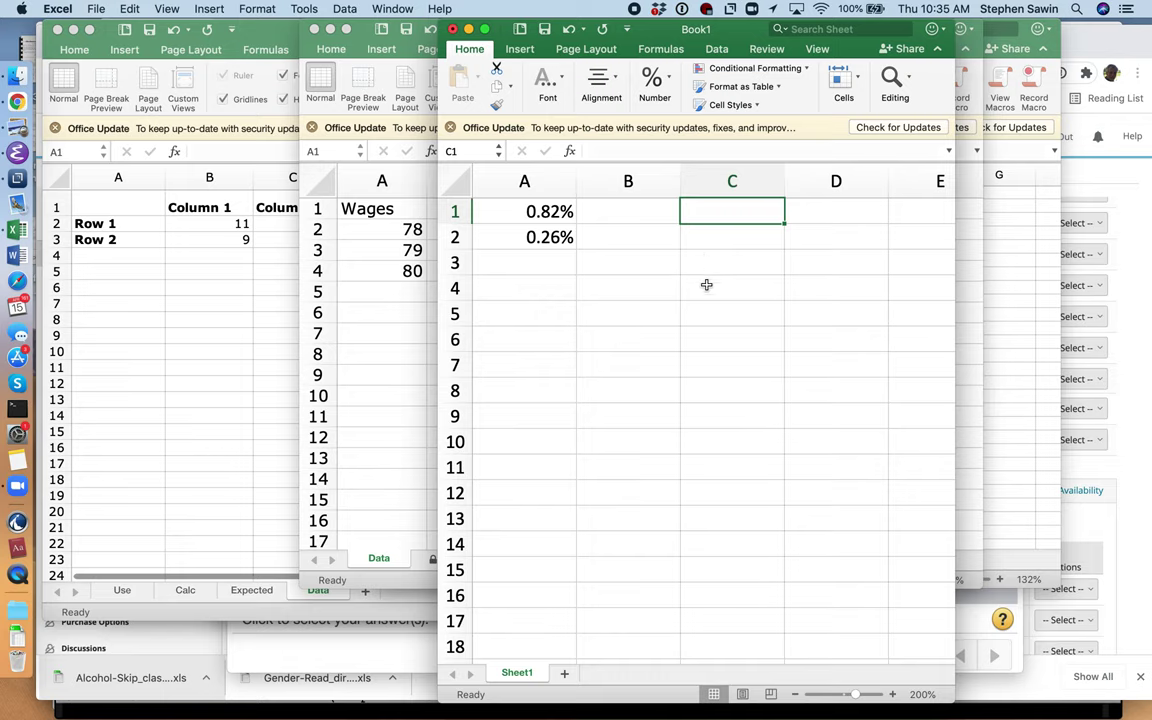
Switch back to the lect22 quiz in Chrome and change the sample proportion in question 3 to .82%.
key(super+Tab)
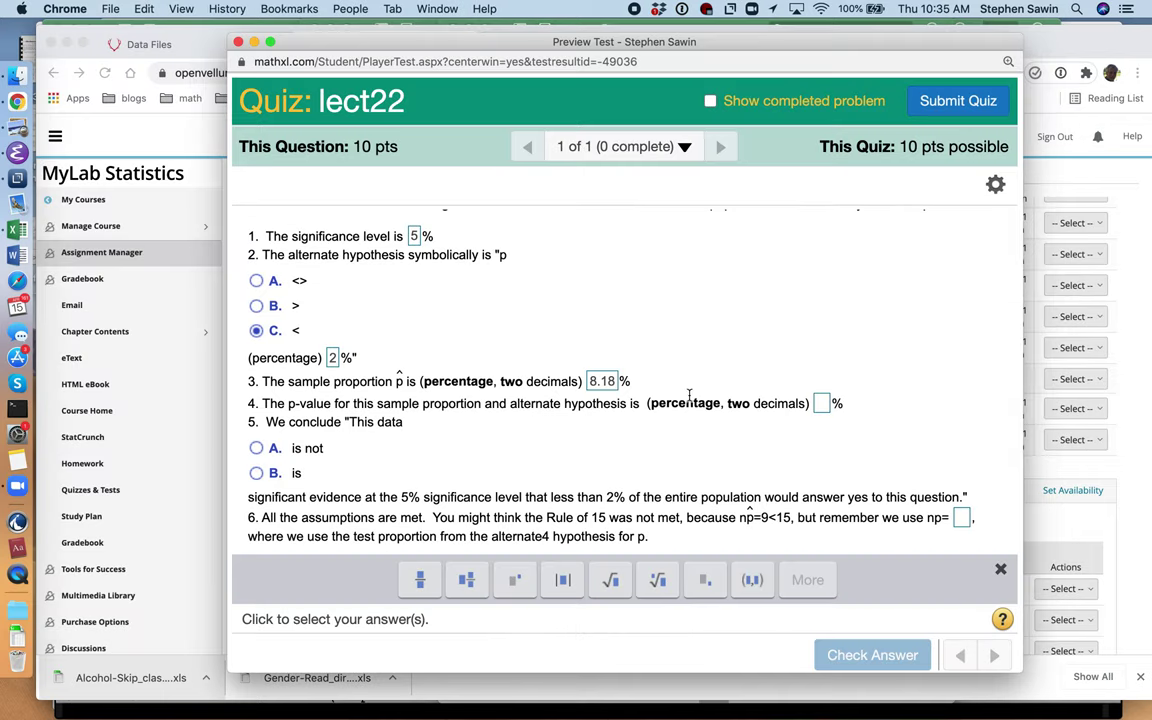
click(615, 383)
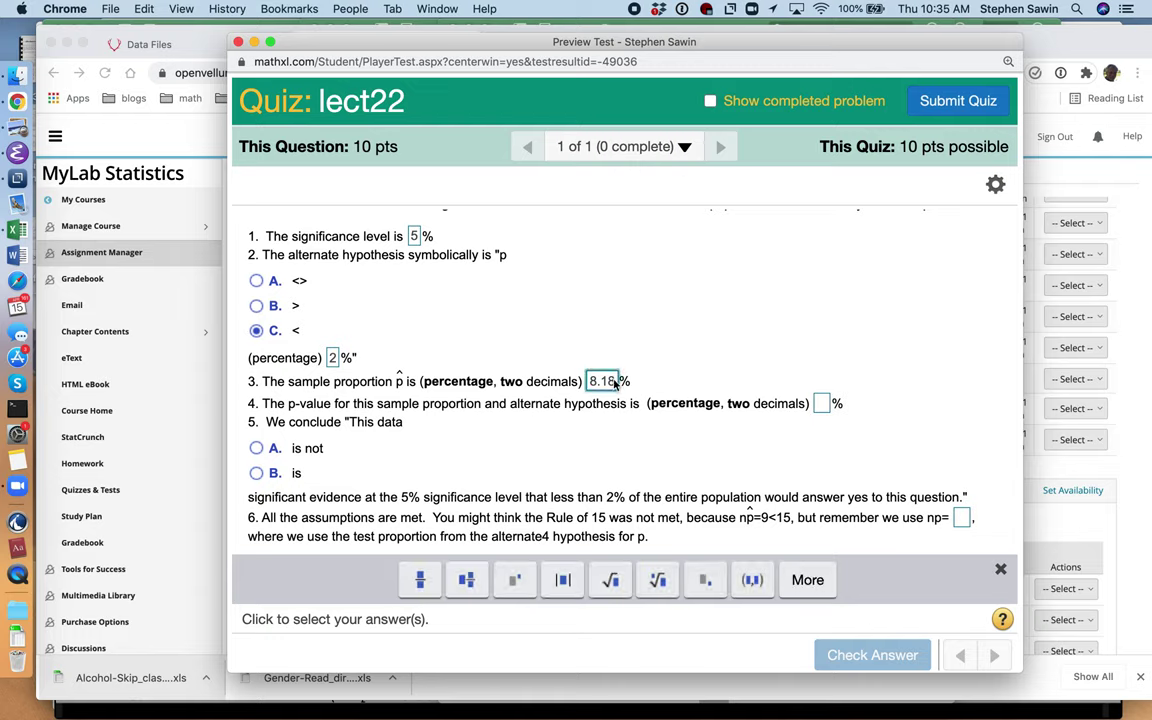
key(BackSpace)
key(BackSpace)
key(BackSpace)
key(BackSpace)
text(.82)
Enter .26% as the p-value in question 4.
click(823, 403)
key(super+Tab)
key(super+Tab)
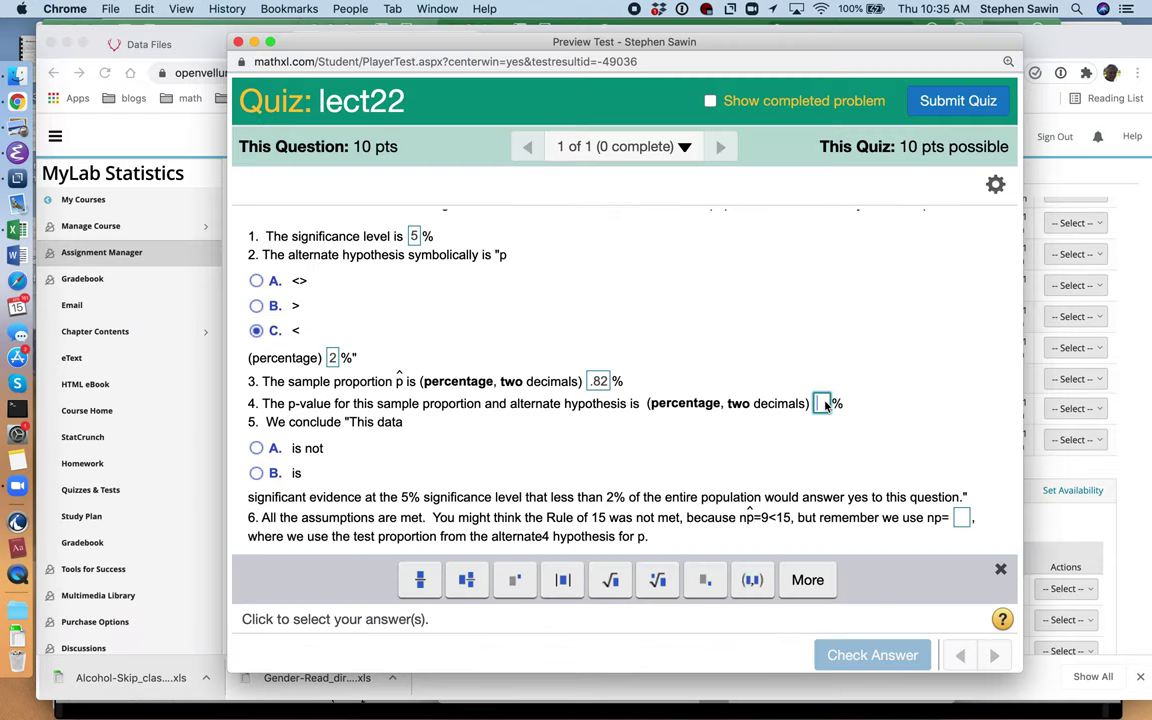
text(.26)
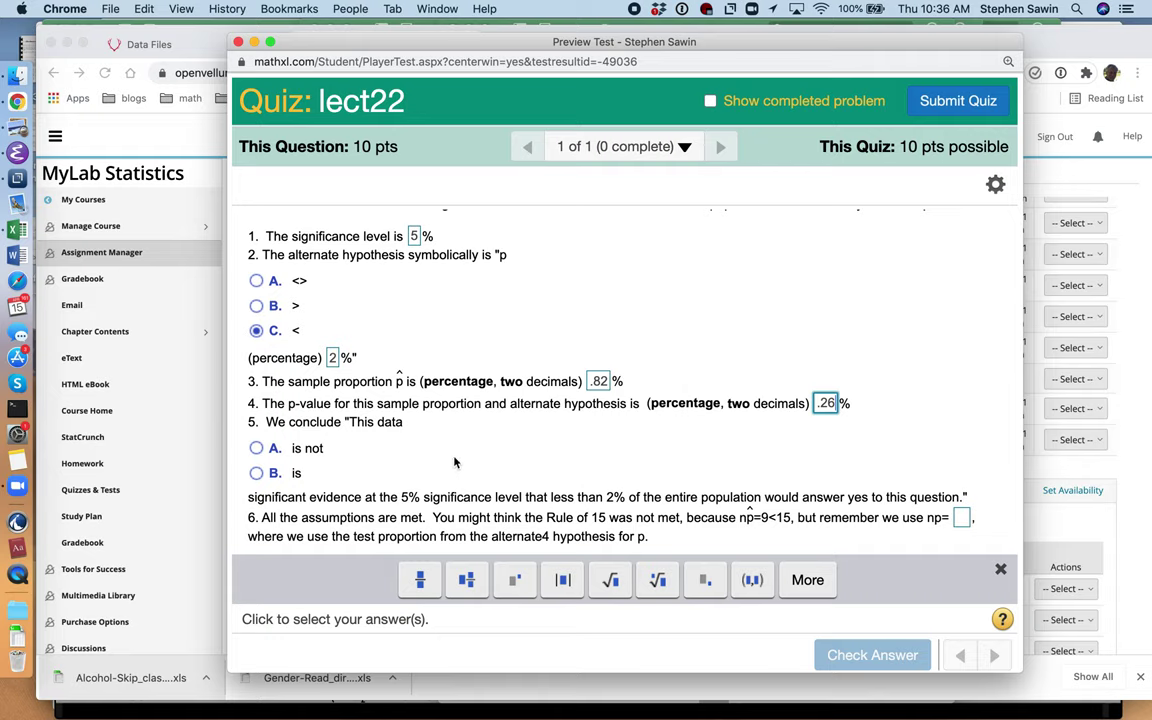
Review the problem statement and answer question 5 that the data "is" significant evidence at the 5% level.
scroll(831, 424, up, 2)
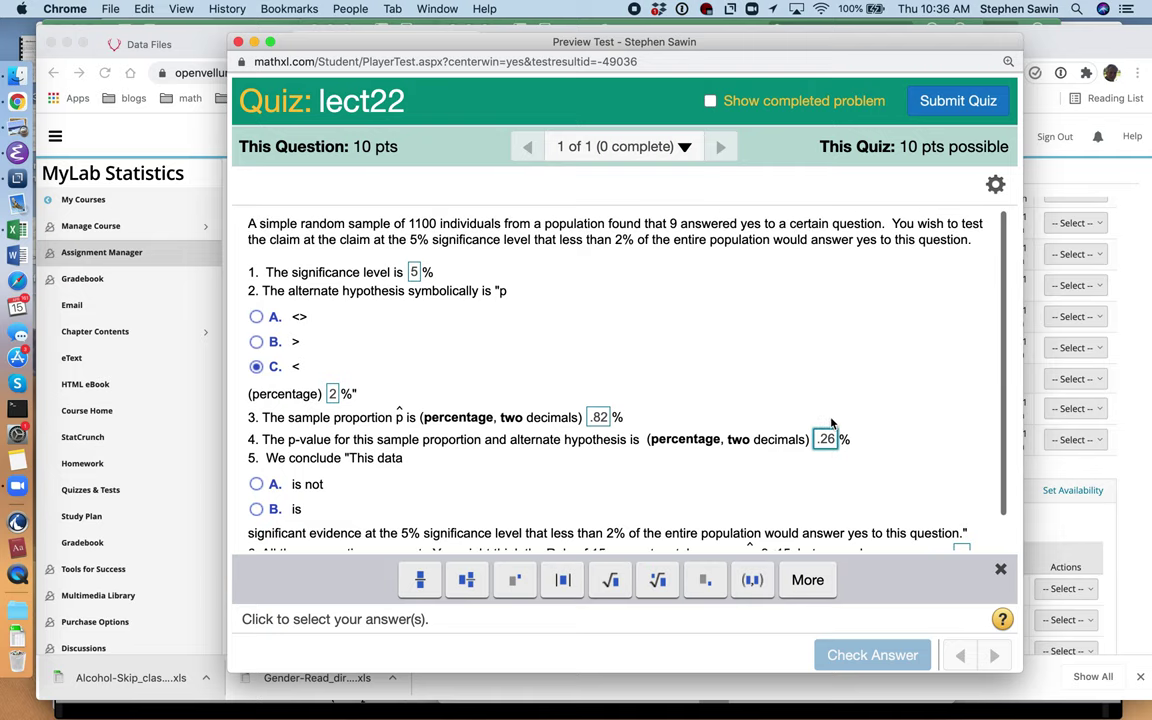
scroll(831, 424, down, 2)
scroll(831, 424, up, 2)
click(410, 224)
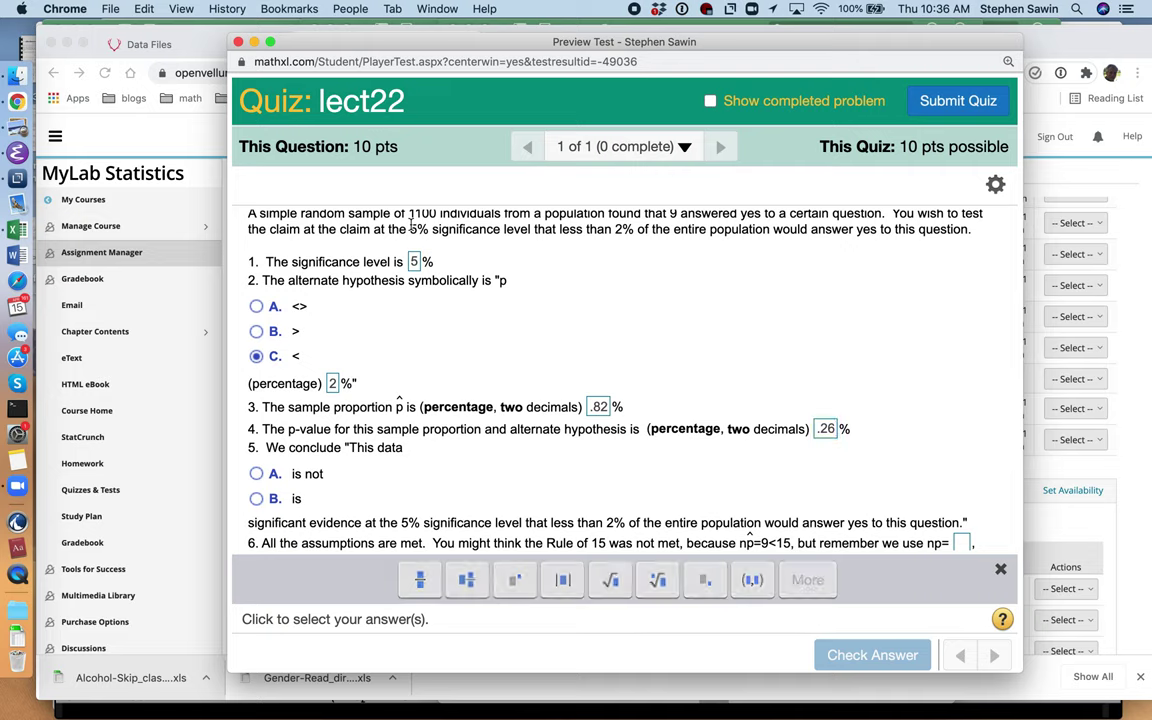
scroll(463, 477, down, 2)
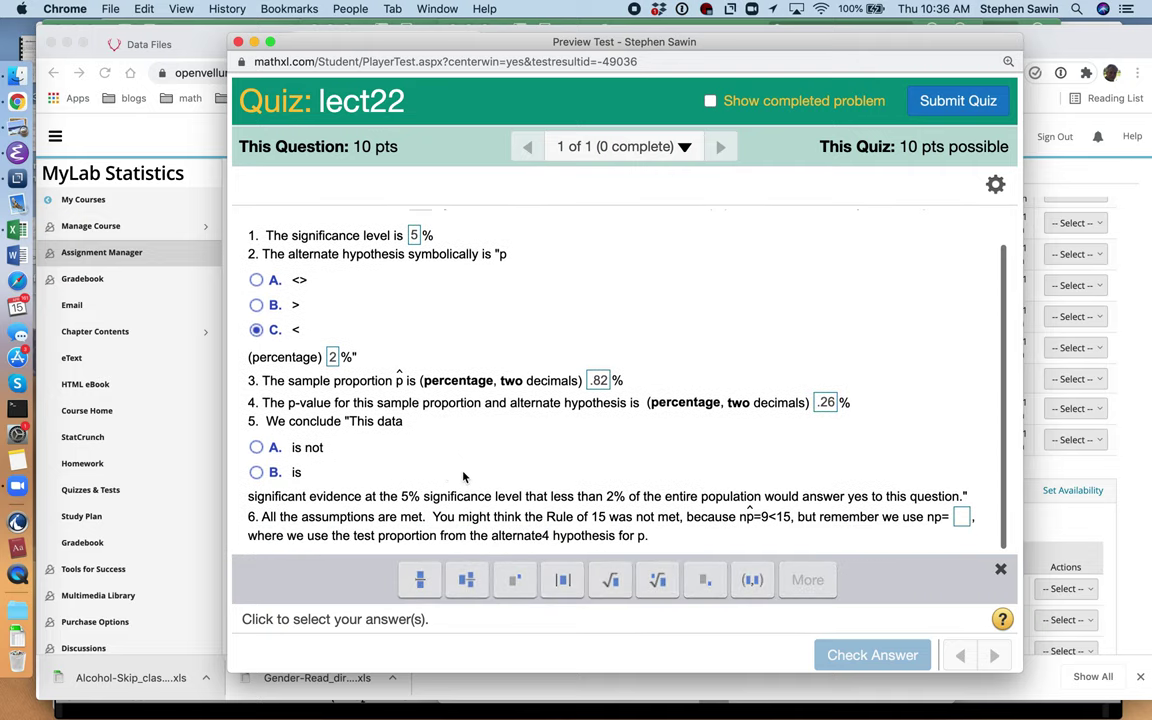
click(257, 472)
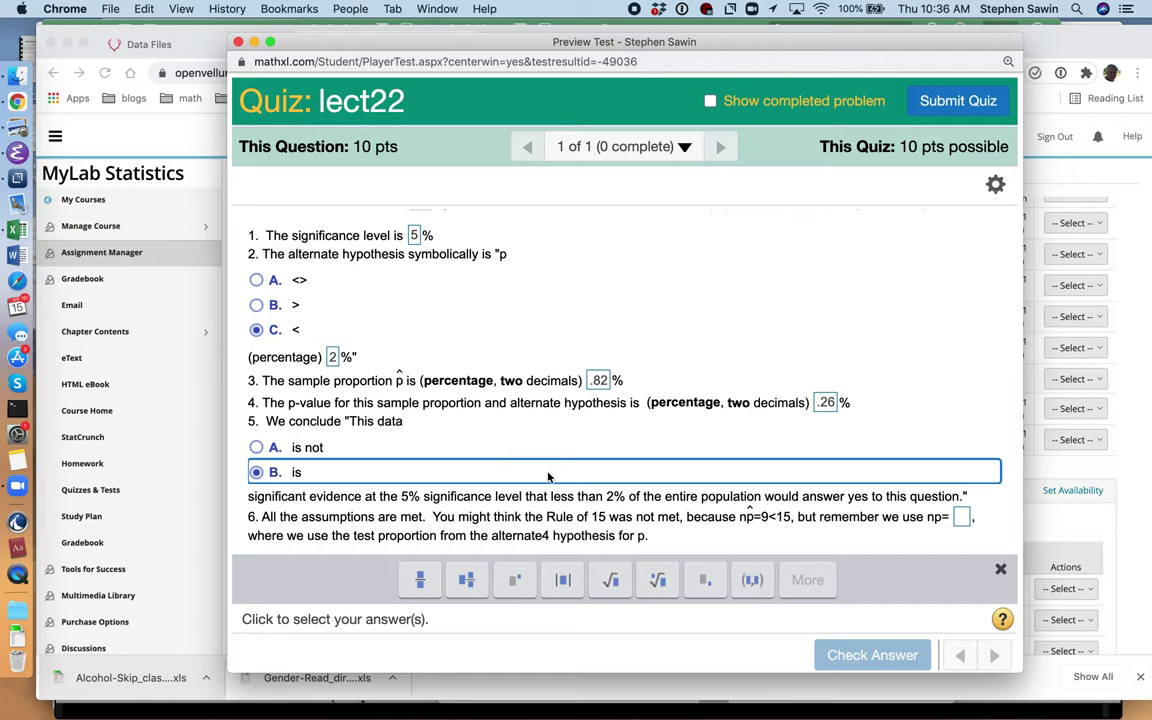
Enter 22 as the value of np in question 6 and check the quiz answer.
drag(740, 517, 752, 521)
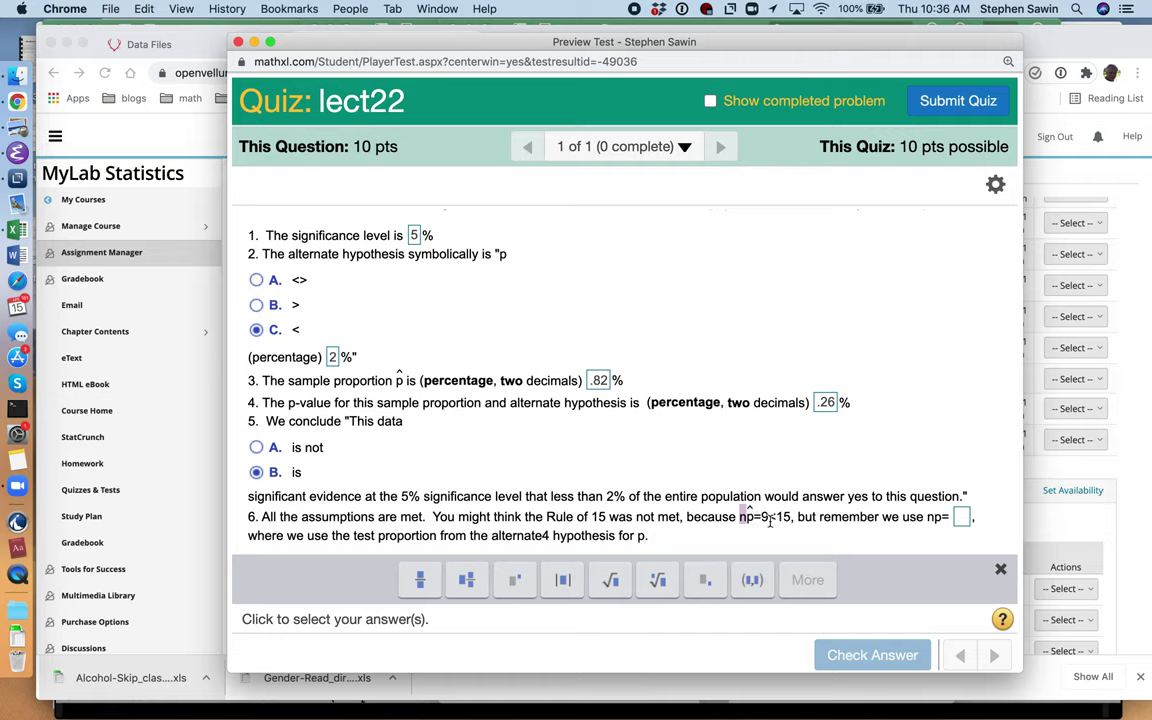
scroll(940, 544, up, 3)
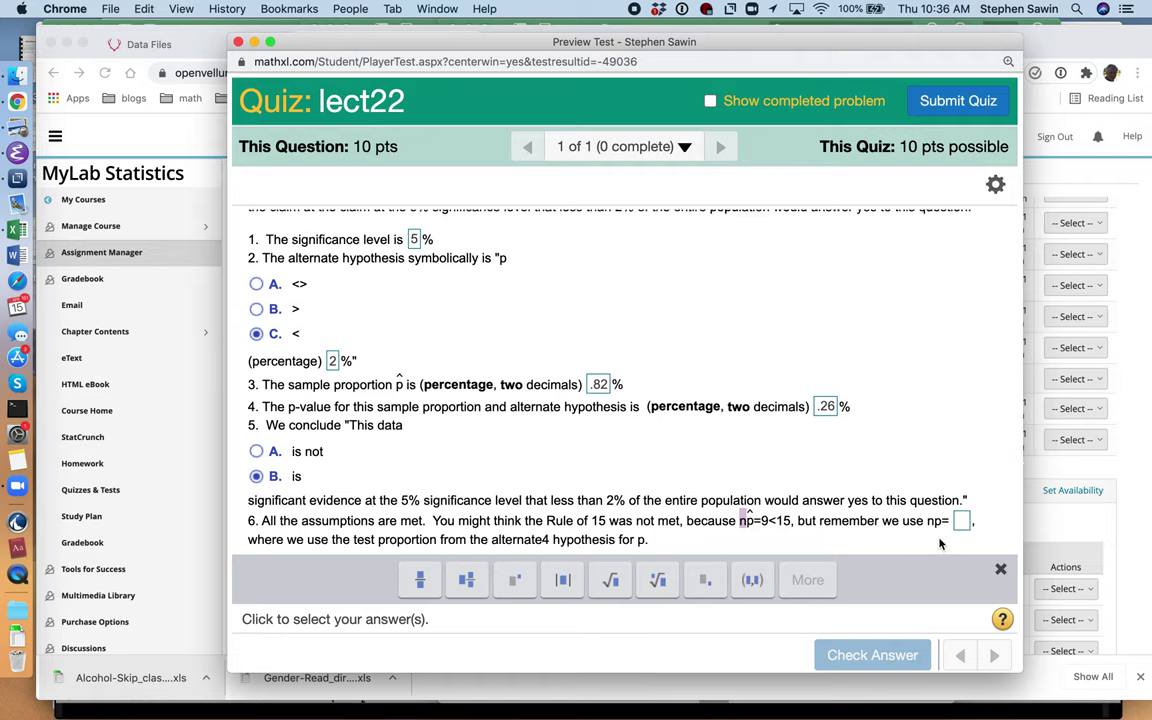
scroll(940, 544, down, 2)
scroll(940, 544, down, 1)
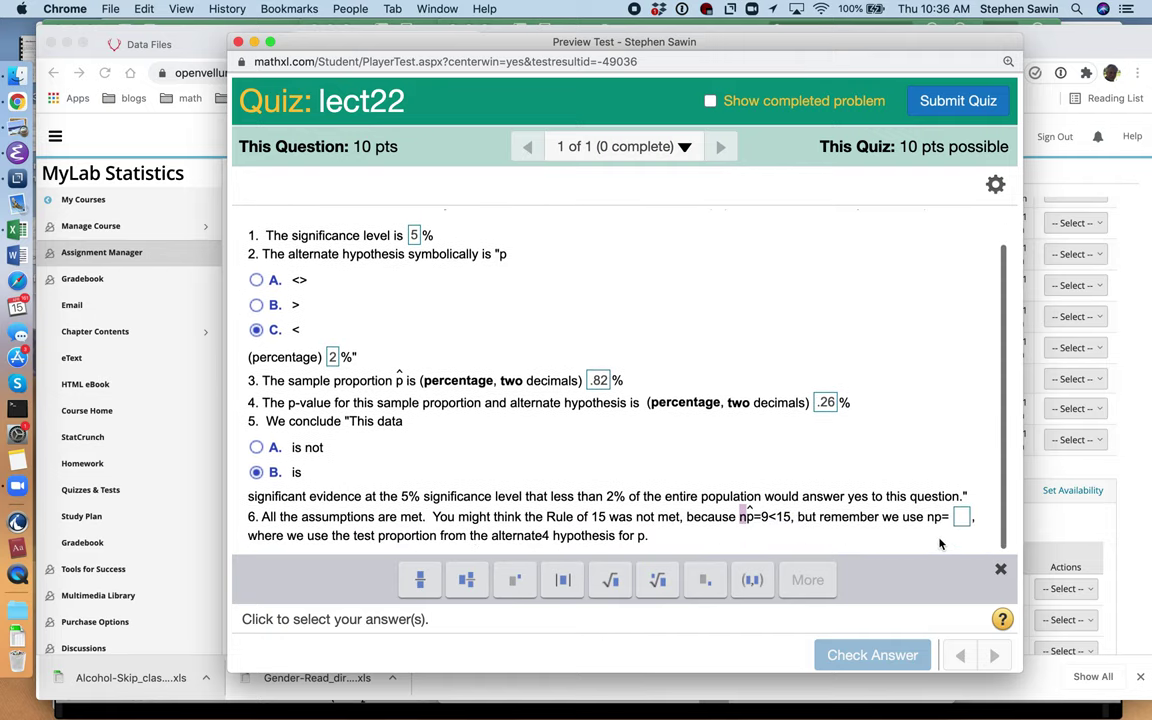
click(960, 517)
text(22)
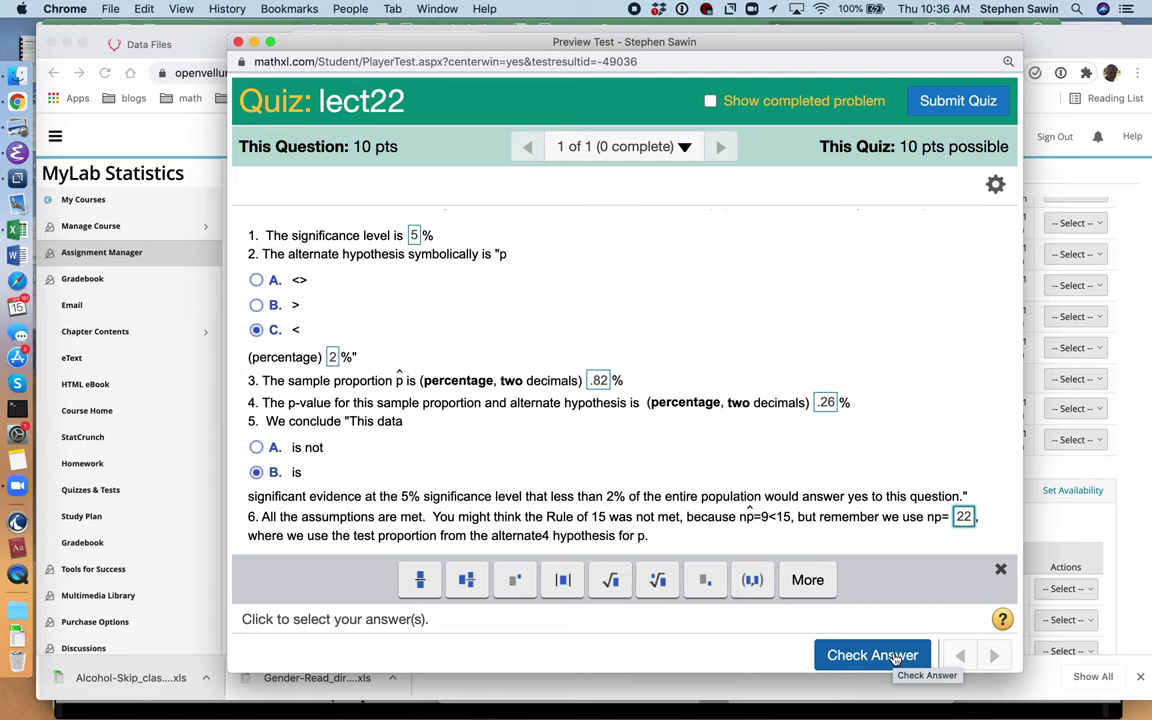
click(895, 660)
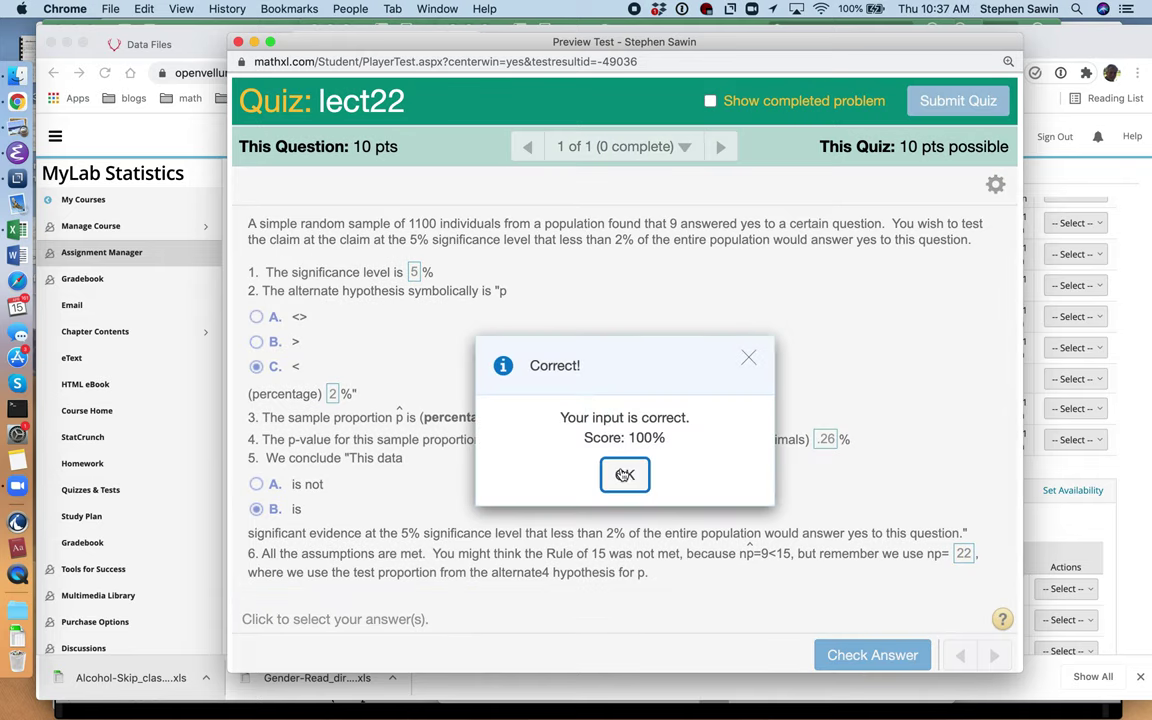
click(625, 478)
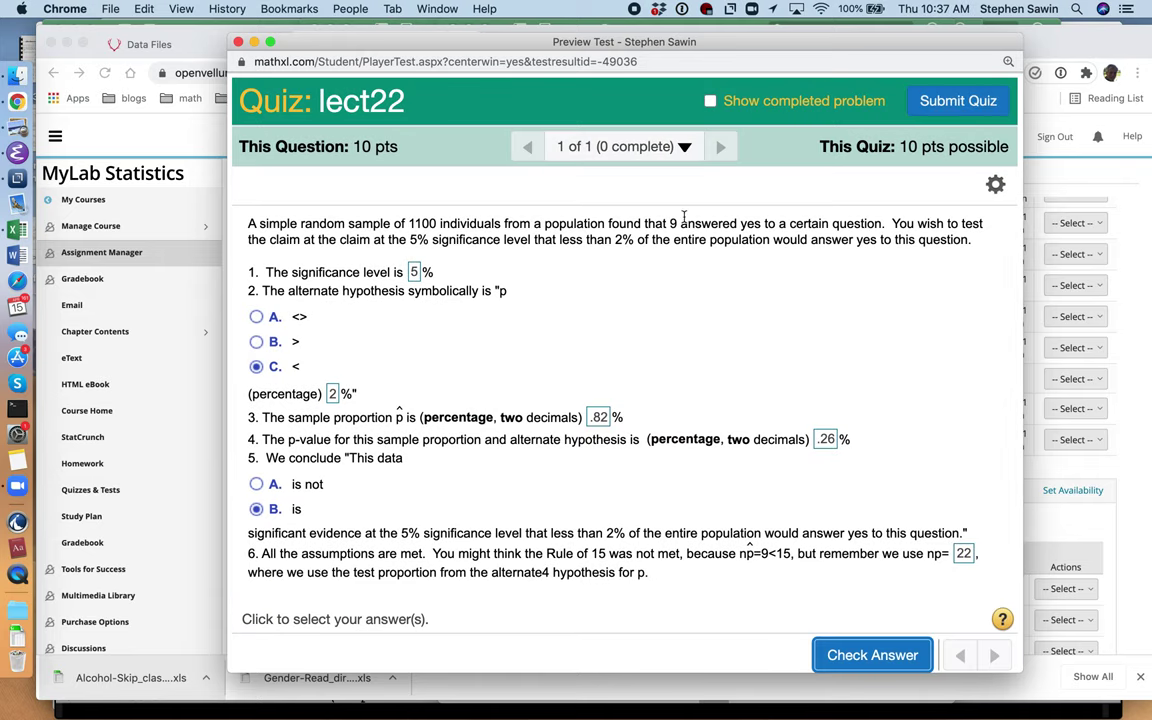
Close the lect22 quiz preview and open the preview of the lect23 quiz from the Assignment Manager.
click(238, 41)
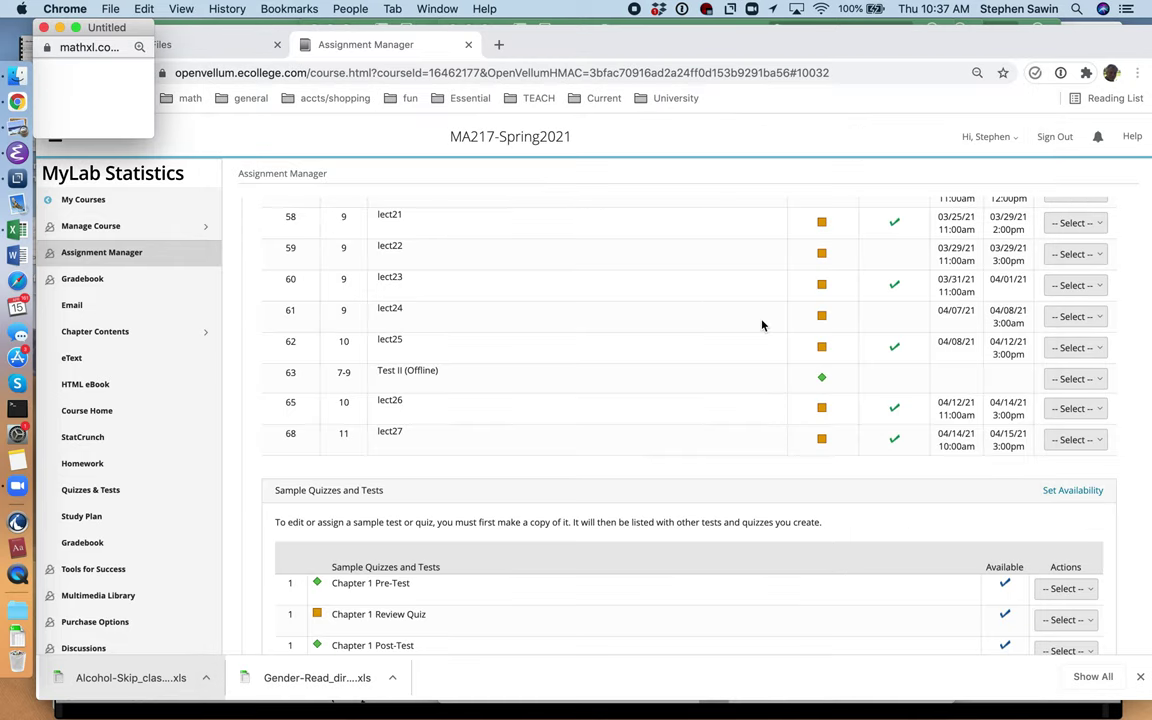
click(1073, 287)
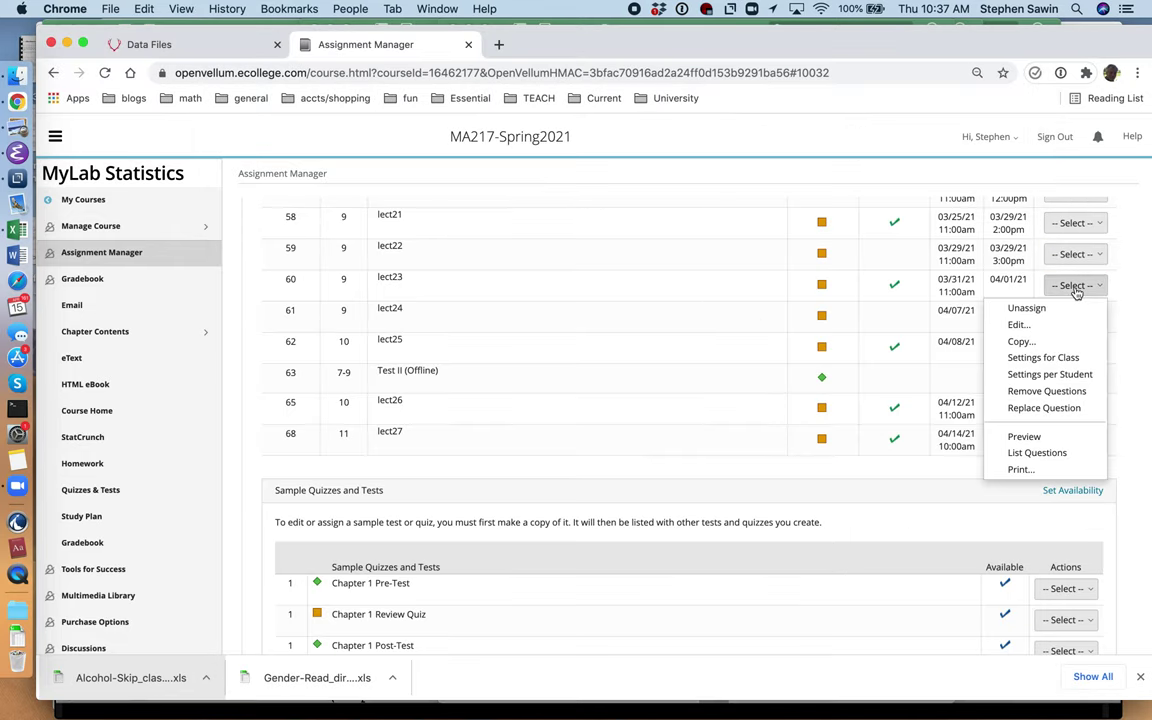
click(1058, 442)
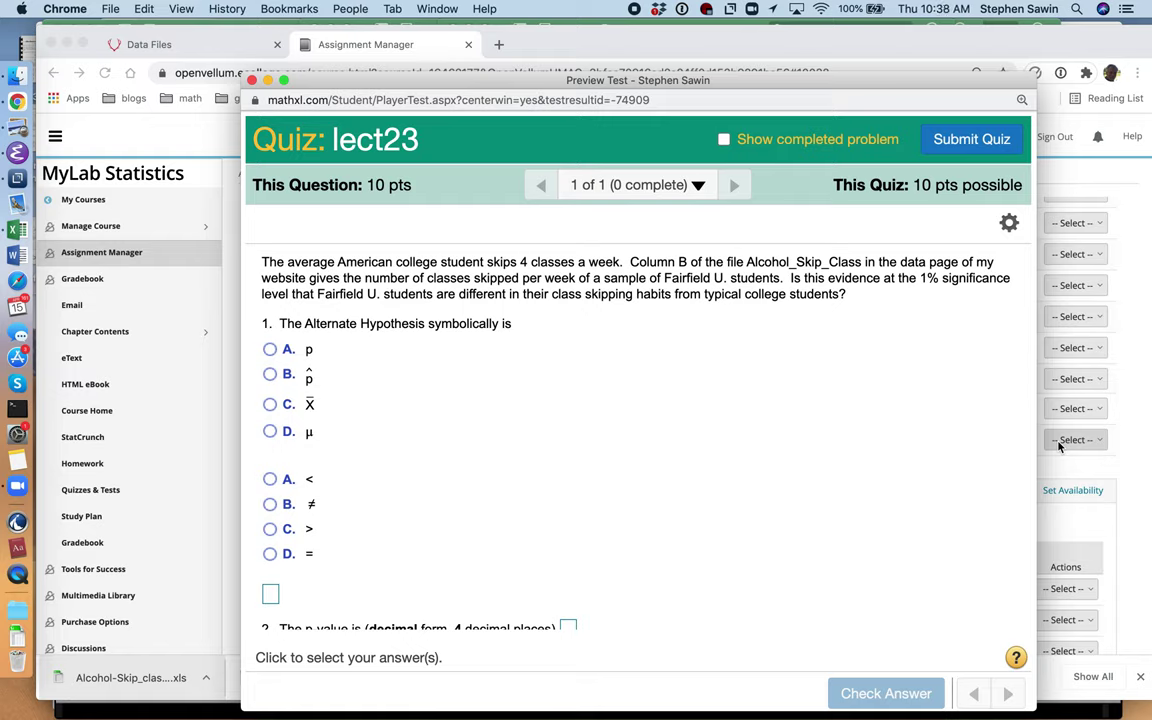
Answer question 1 with the alternate hypothesis μ ≠ 4 and reread the problem statement.
click(269, 432)
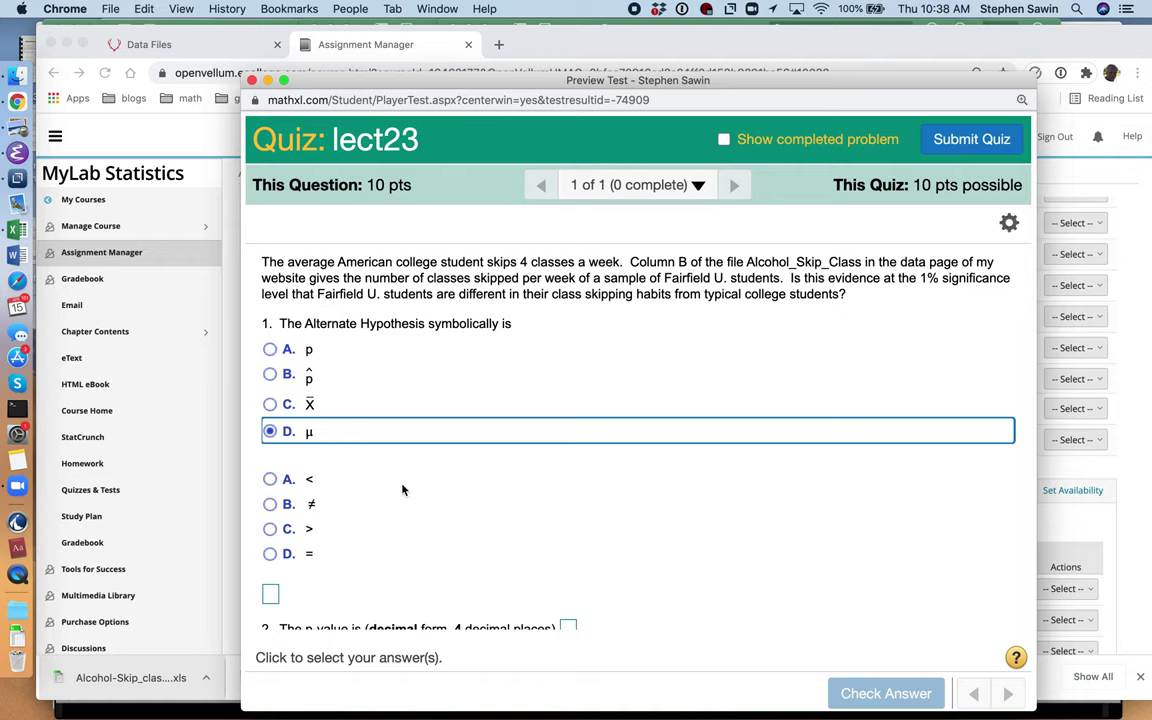
scroll(402, 489, down, 2)
scroll(402, 489, up, 2)
drag(459, 294, 522, 294)
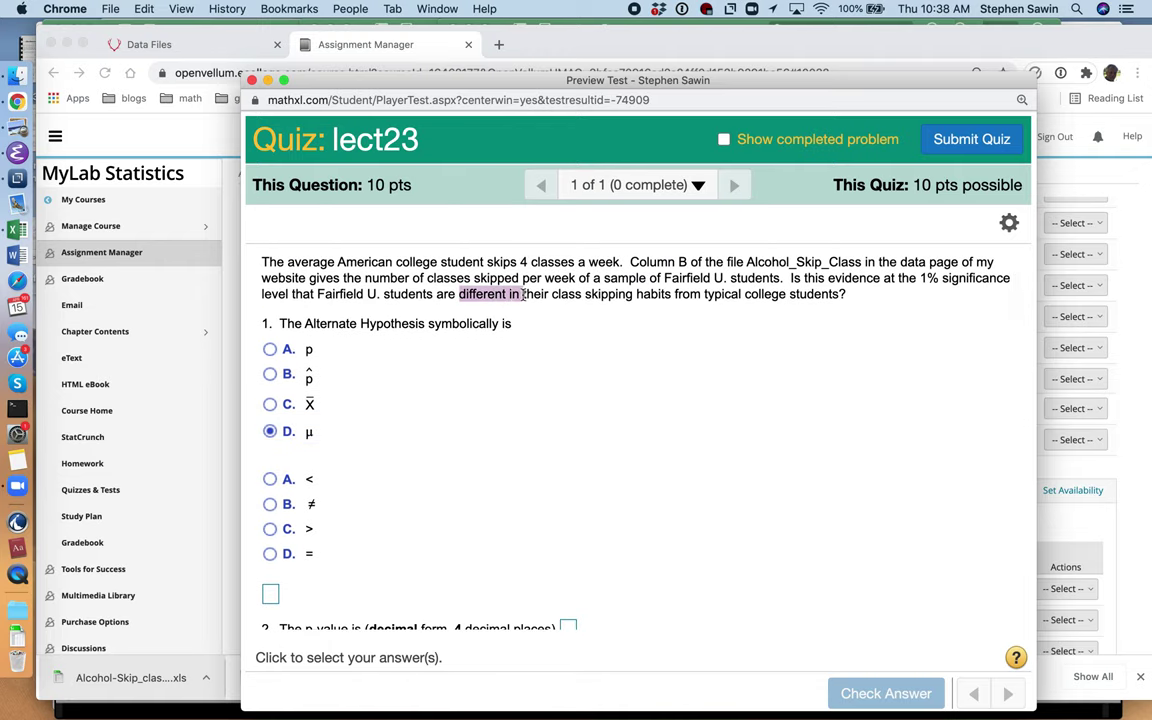
click(269, 504)
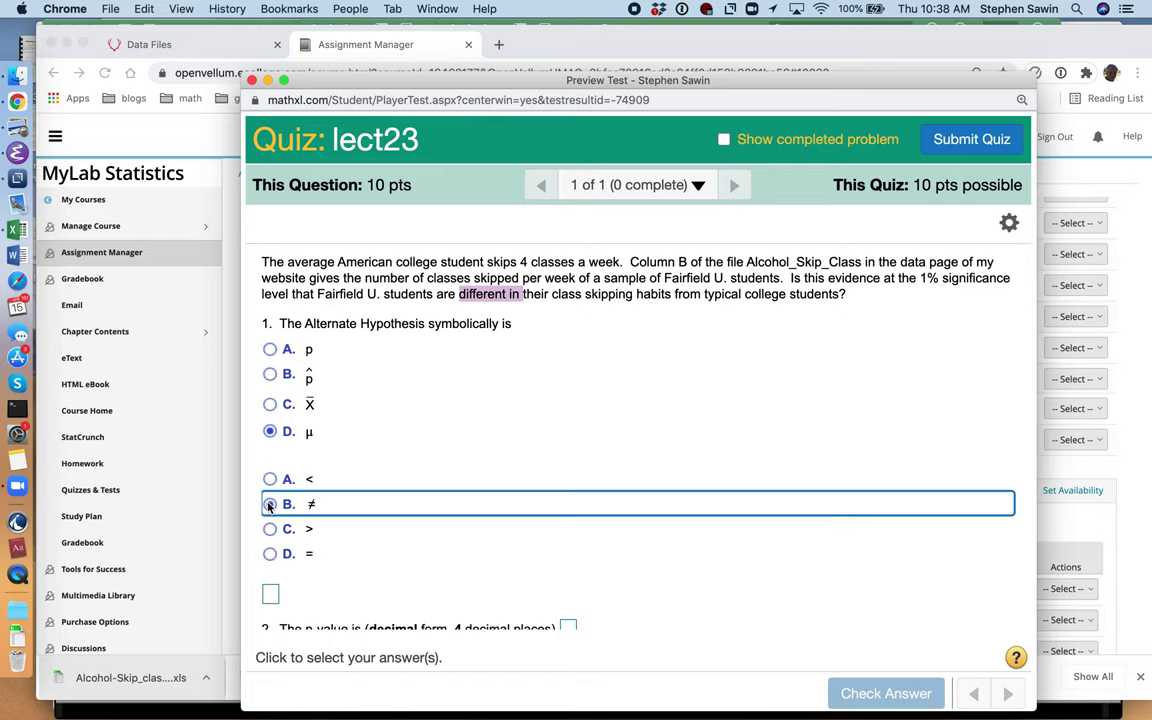
click(270, 594)
text(4)
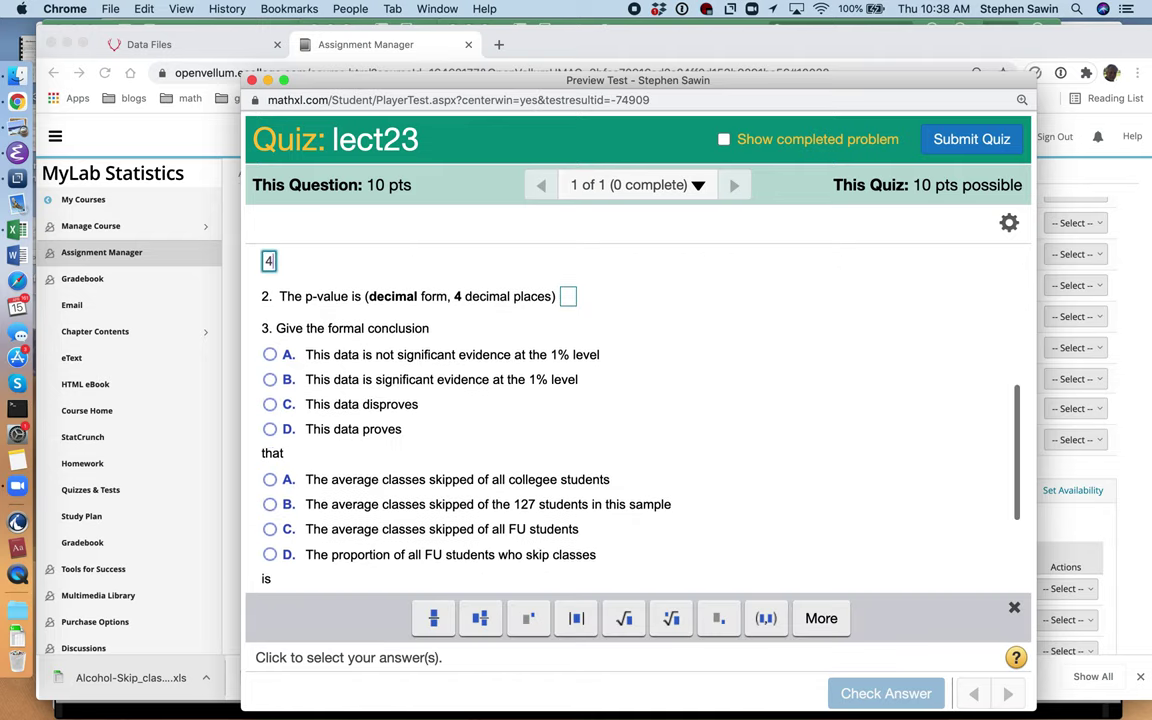
scroll(423, 450, up, 5)
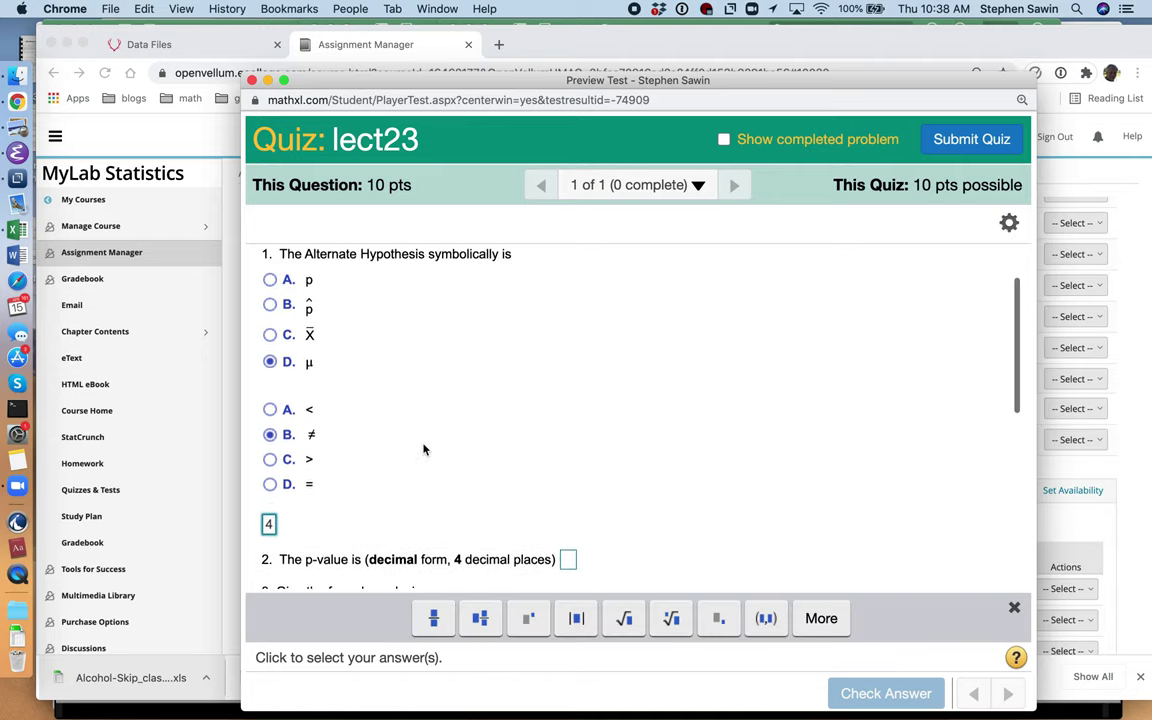
scroll(423, 450, up, 2)
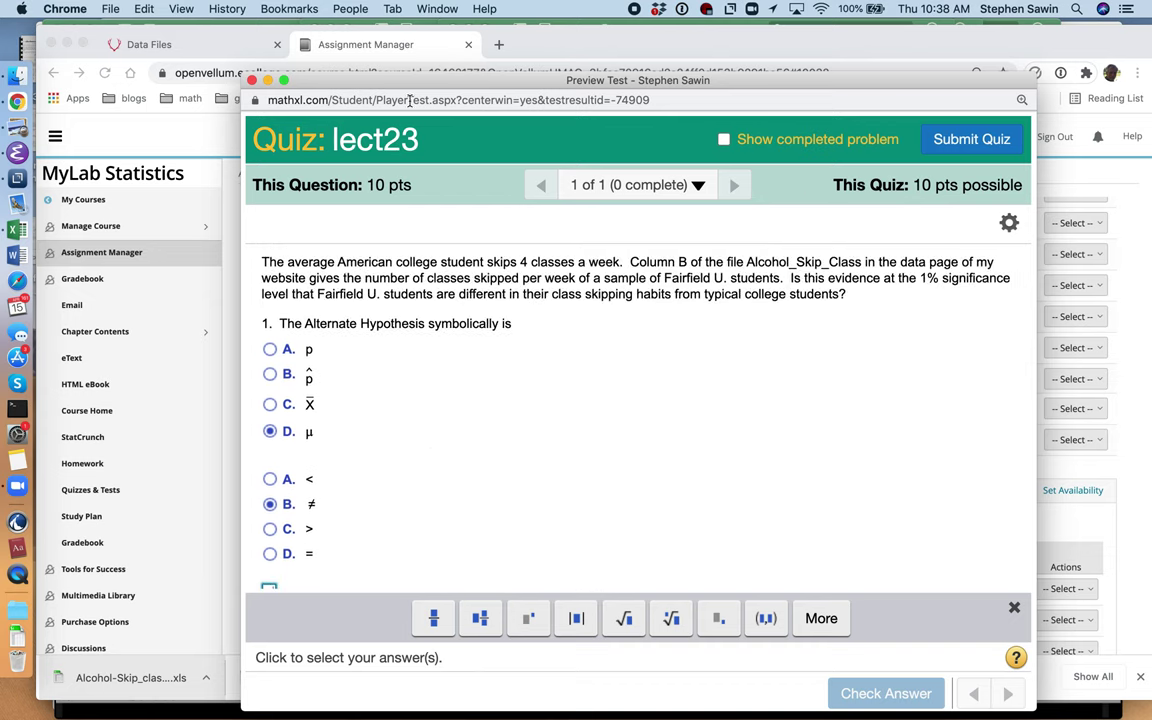
Switch to Excel and bring the Alcohol-Skip_class workbook to the front.
key(super+Tab)
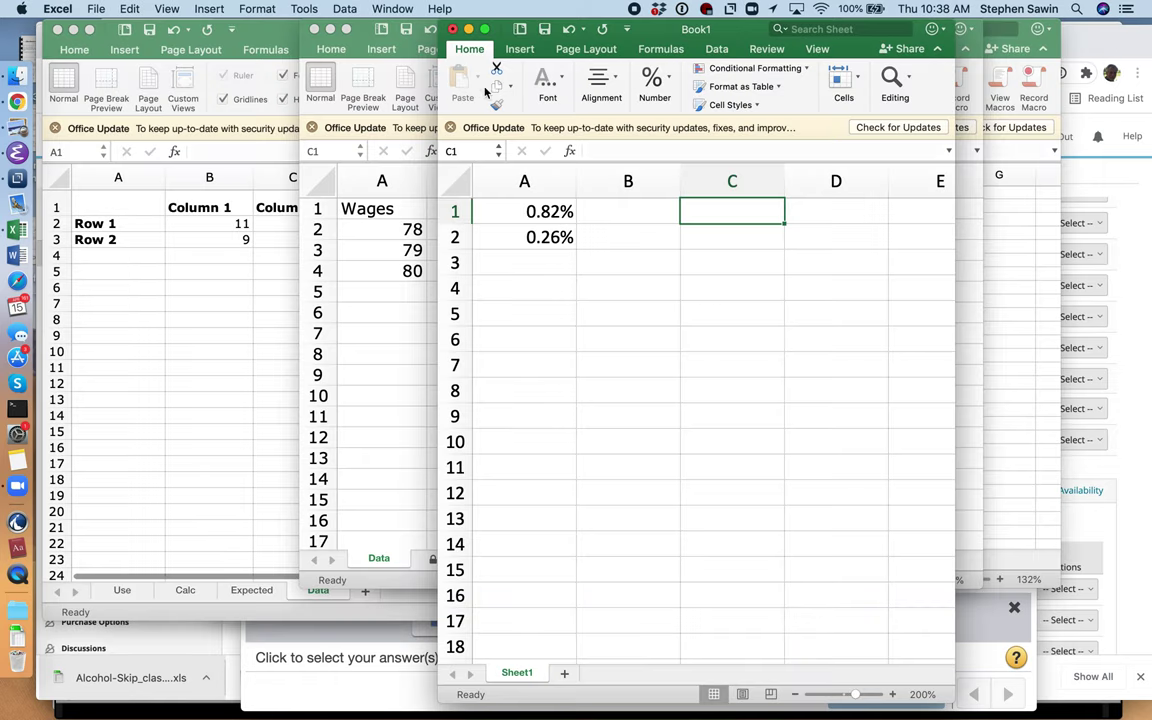
click(388, 227)
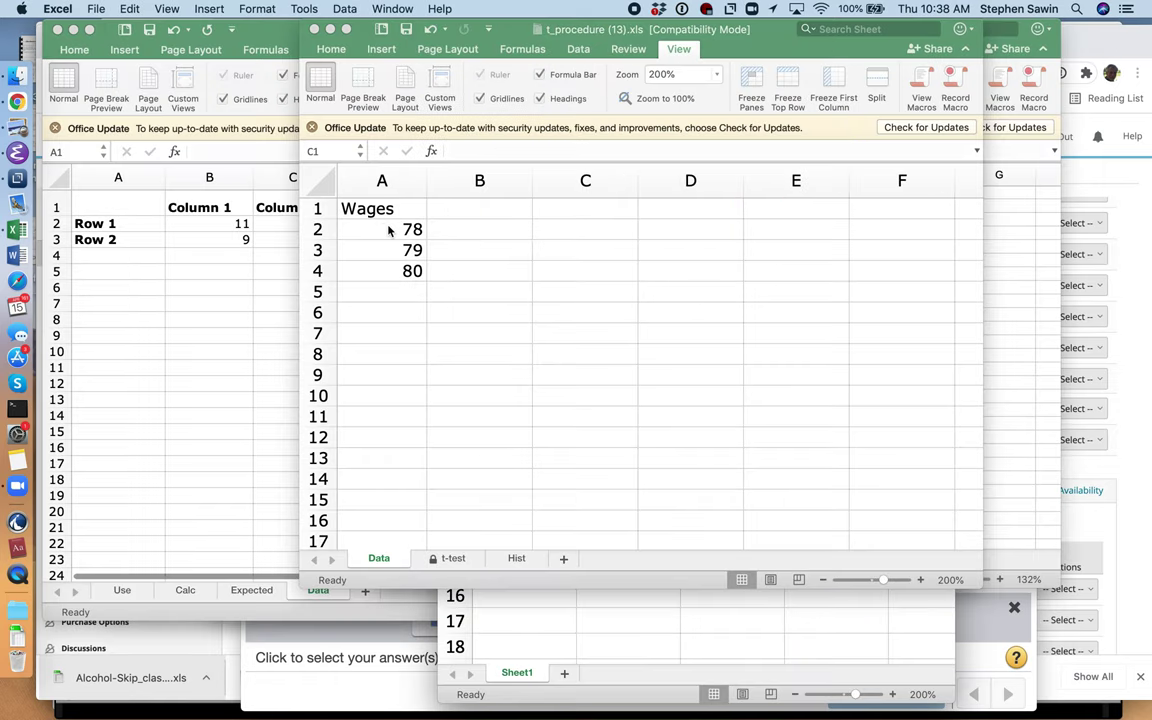
click(479, 312)
click(588, 612)
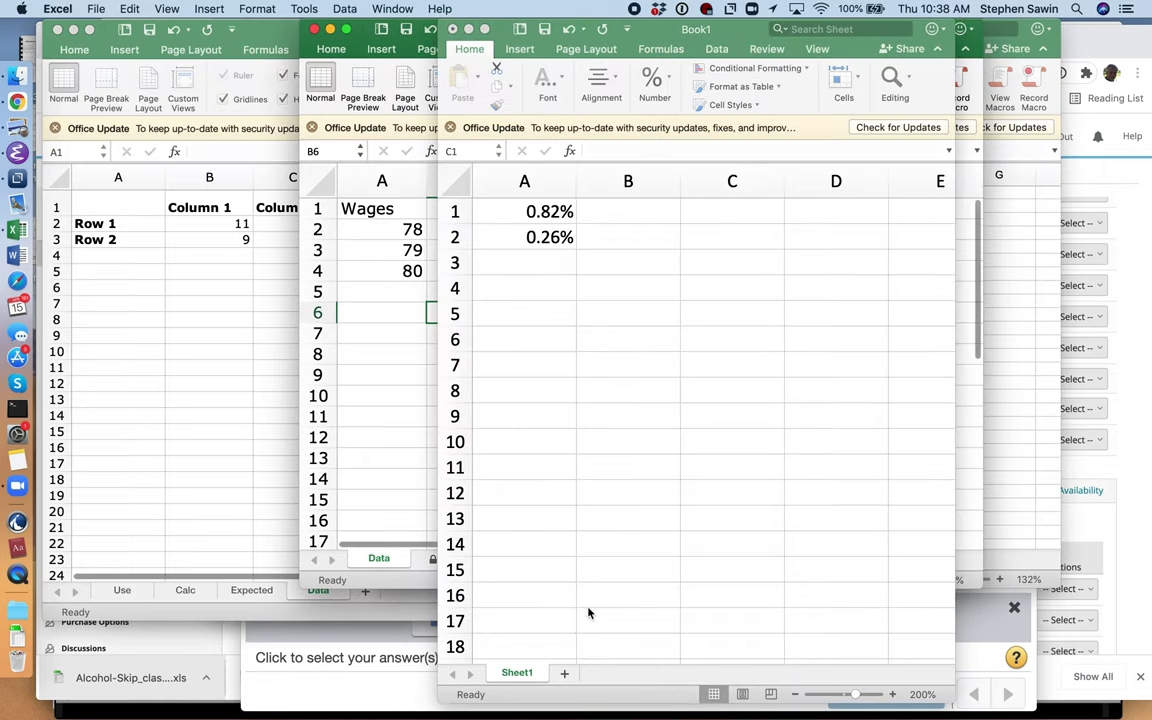
click(732, 210)
click(414, 8)
click(418, 8)
click(412, 8)
click(455, 204)
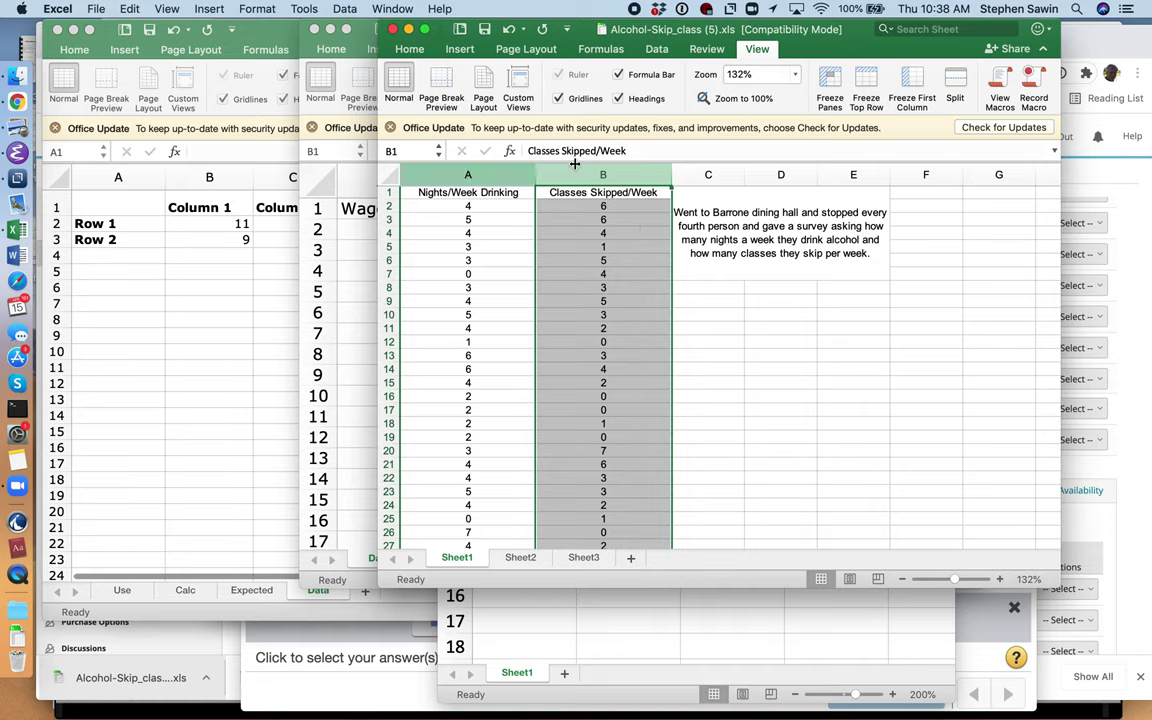
Try to copy the Classes Skipped/Week column into column A of the t_procedure workbook's Data sheet.
key(super+c)
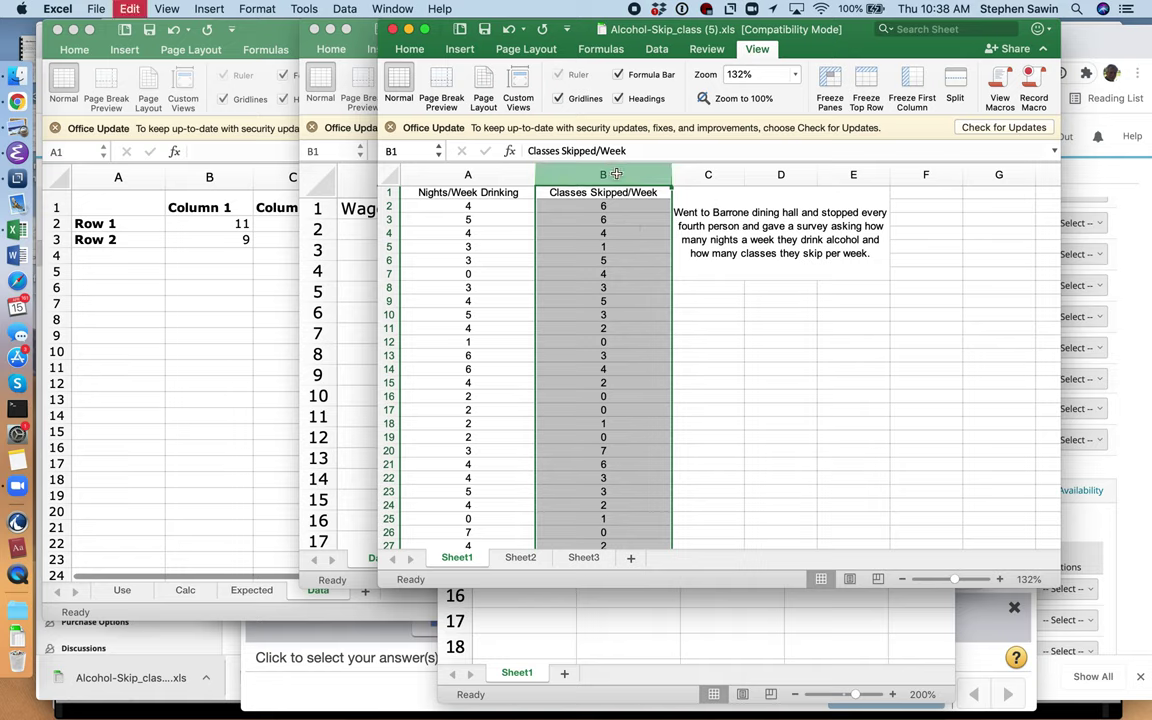
click(500, 315)
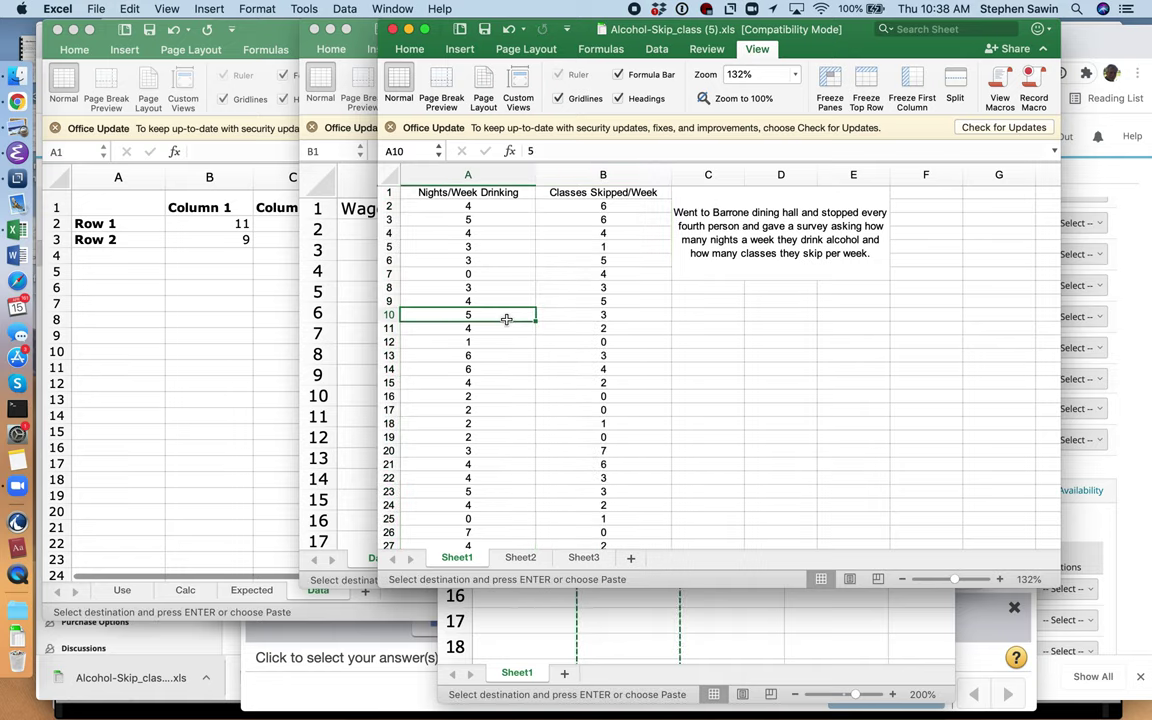
click(606, 176)
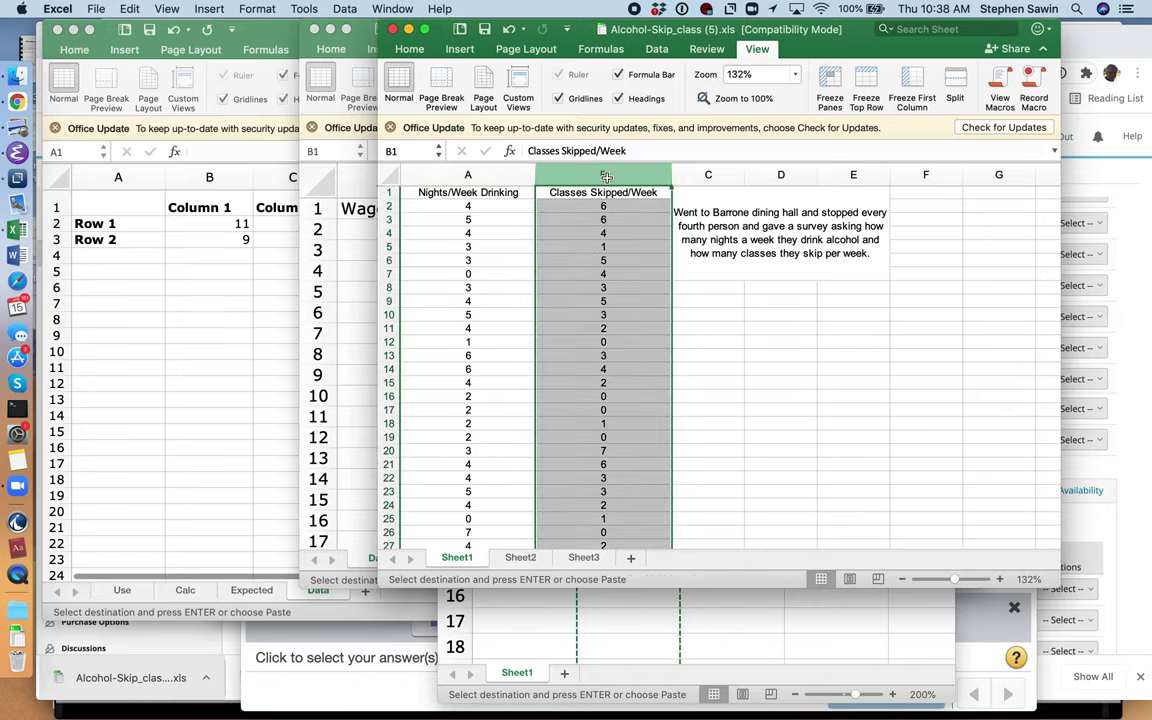
click(357, 312)
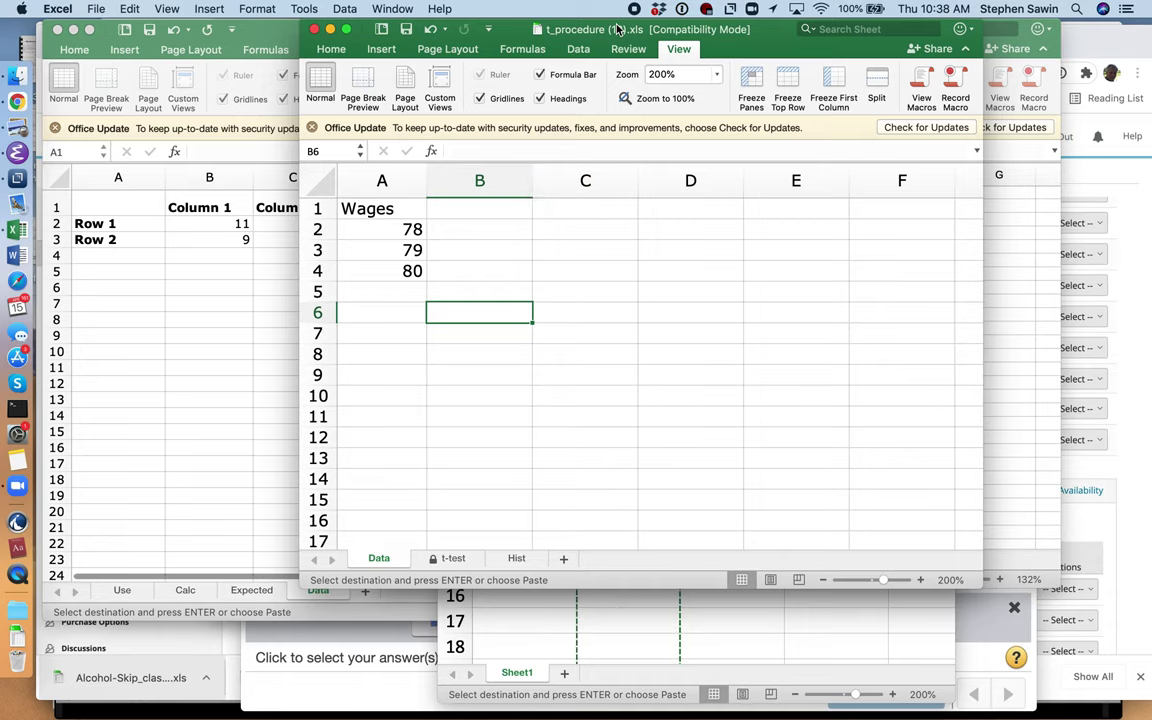
drag(617, 29, 593, 33)
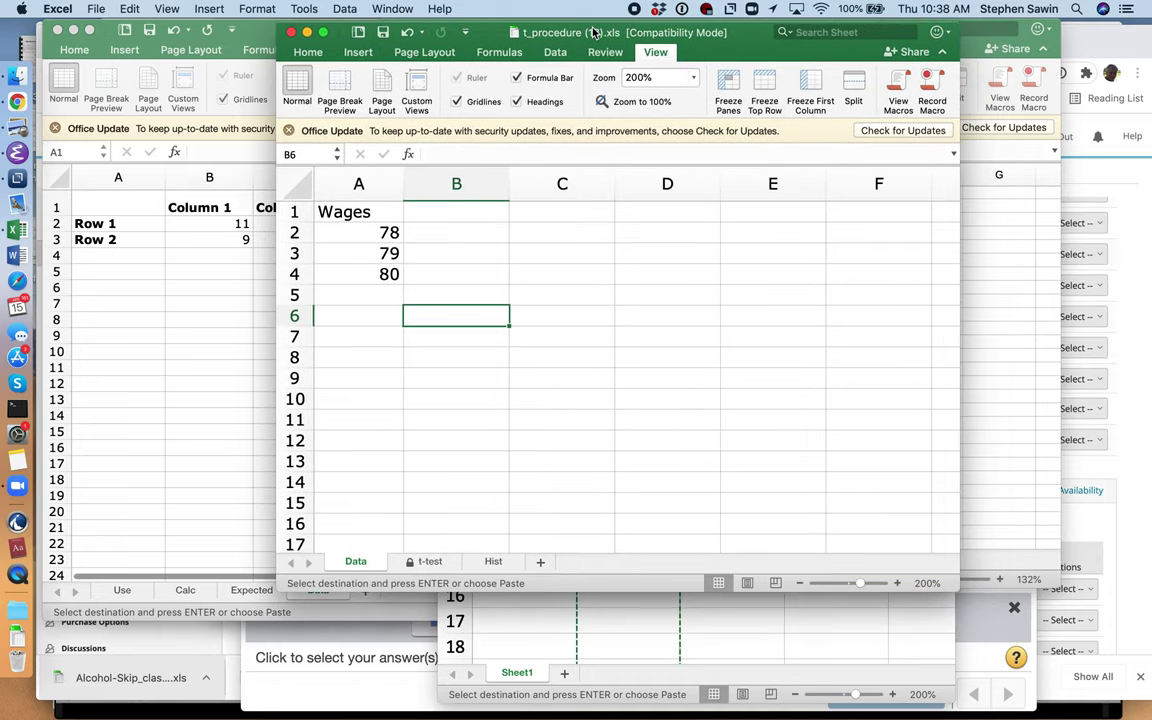
click(360, 185)
key(super+v)
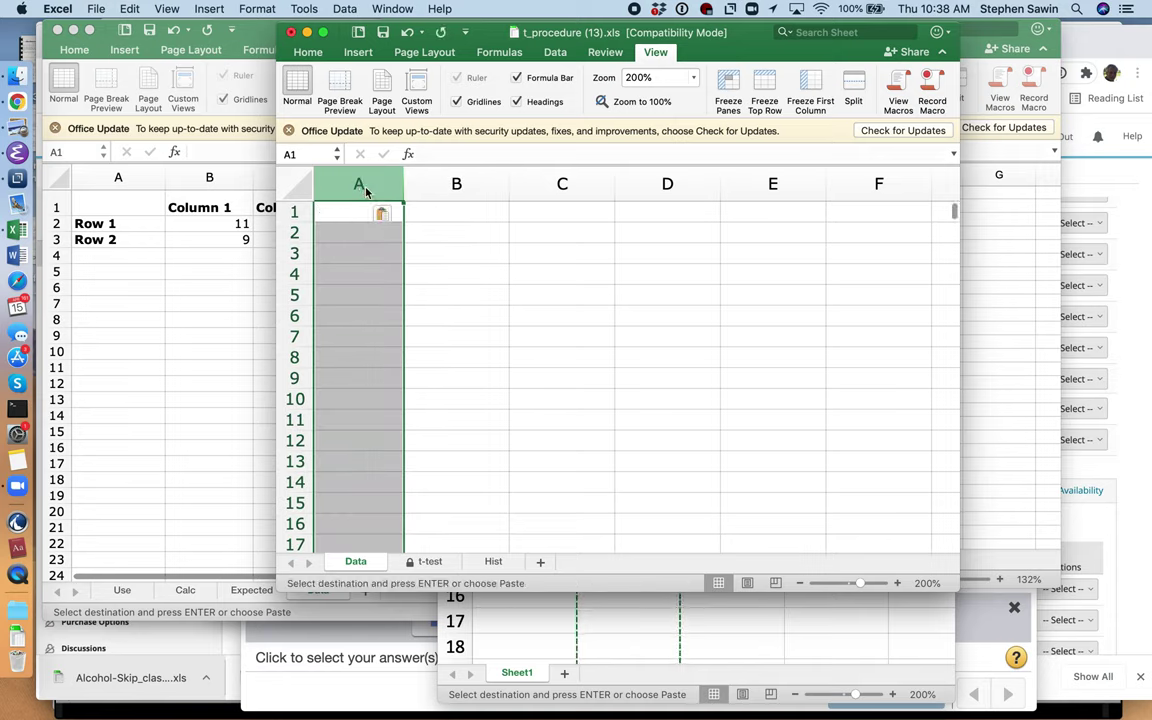
click(441, 296)
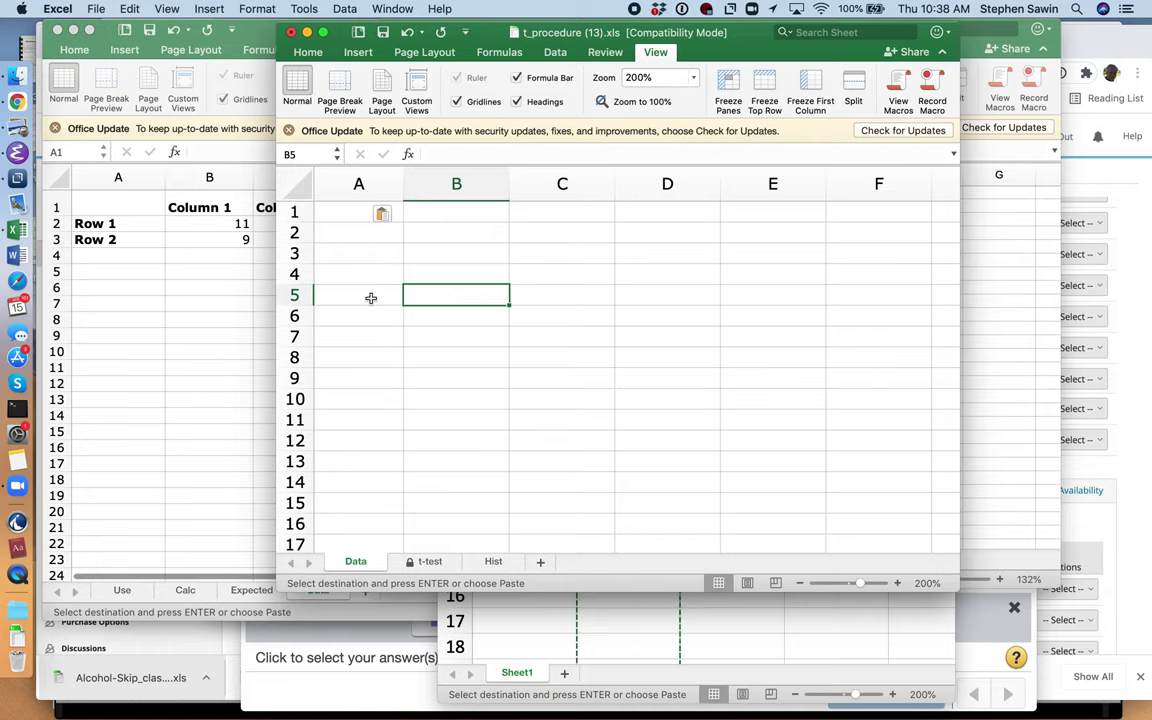
click(361, 182)
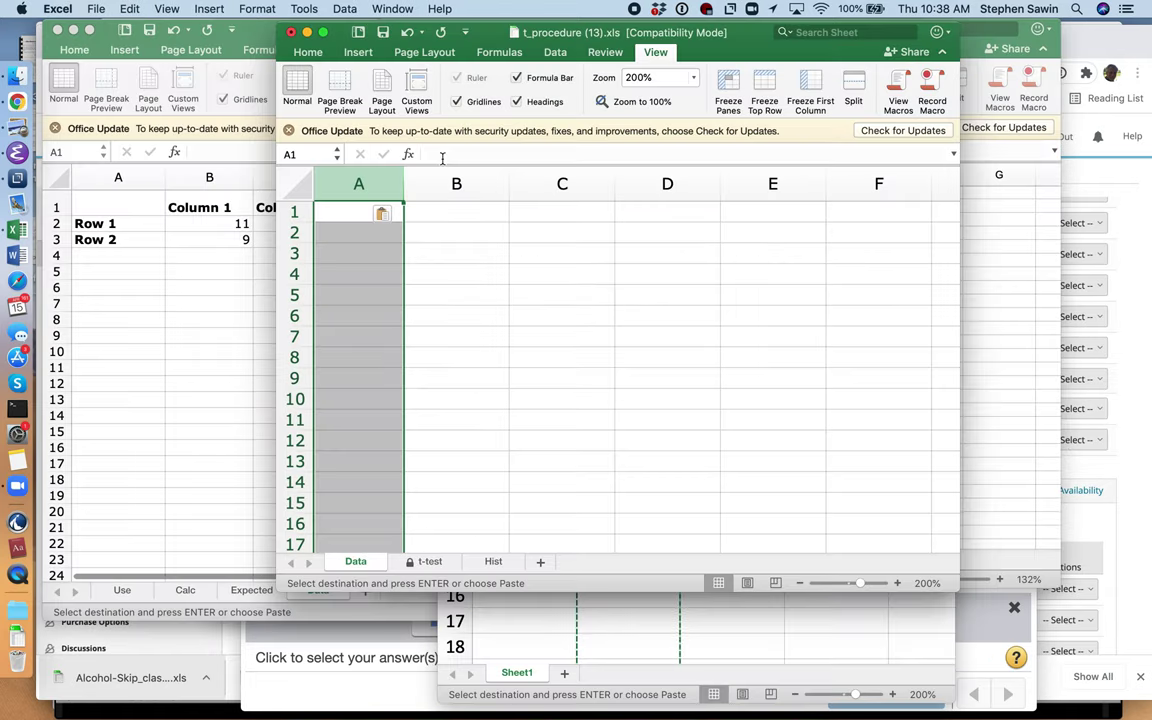
Move the Book1 window aside and bring the Alcohol-Skip_class workbook back to the front.
key(super+grave)
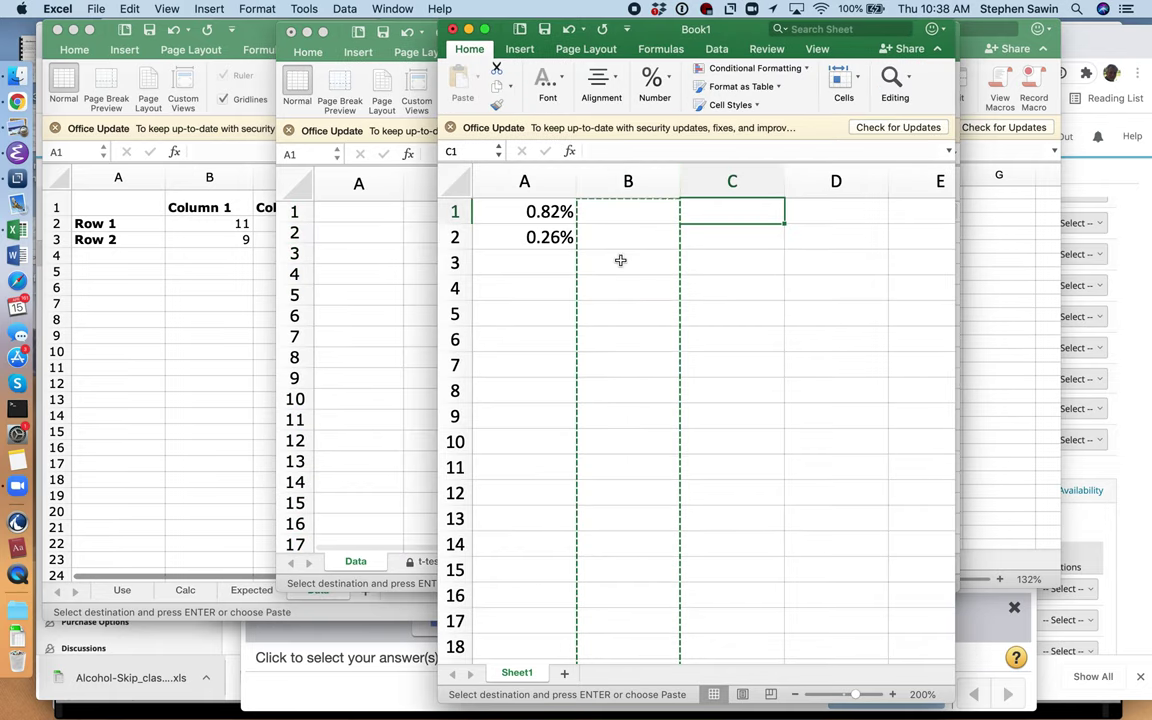
scroll(620, 260, up, 2)
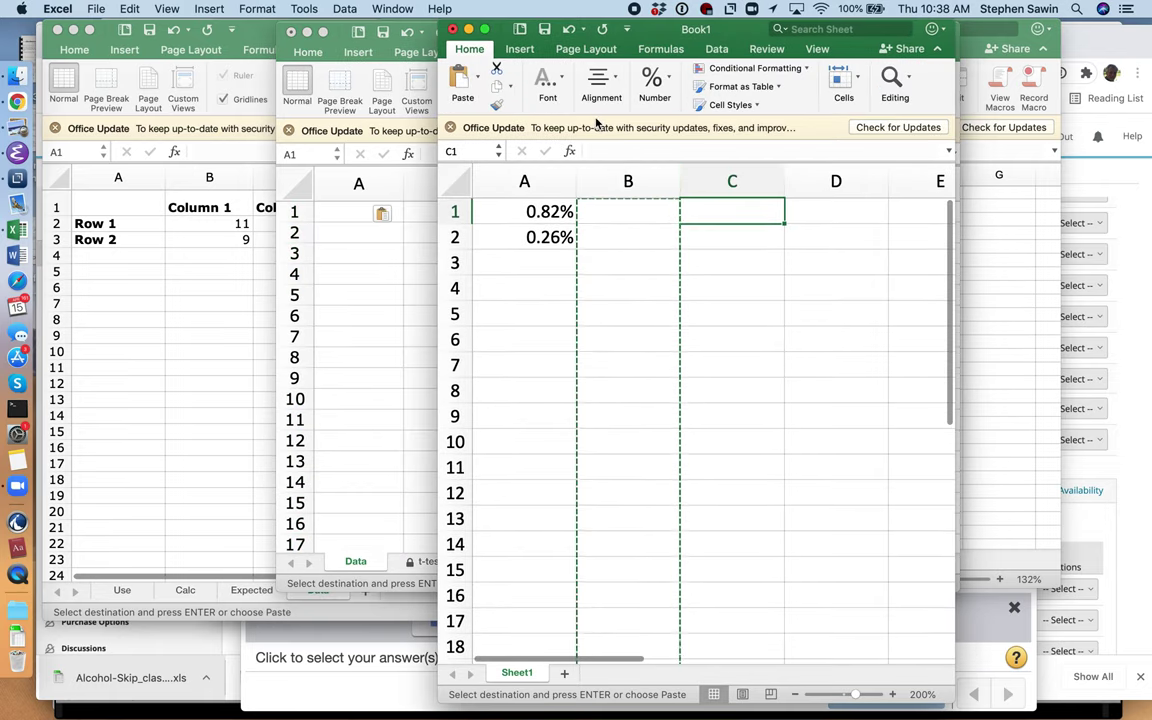
click(626, 29)
click(668, 35)
drag(668, 35, 713, 35)
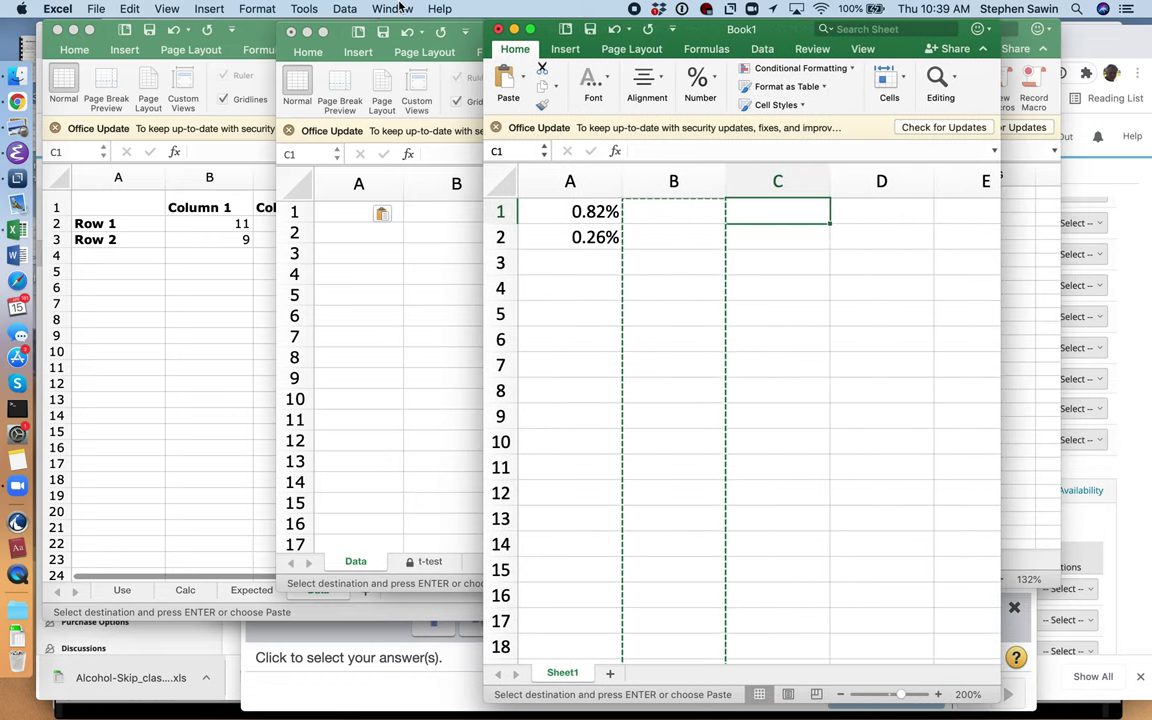
click(398, 8)
click(395, 184)
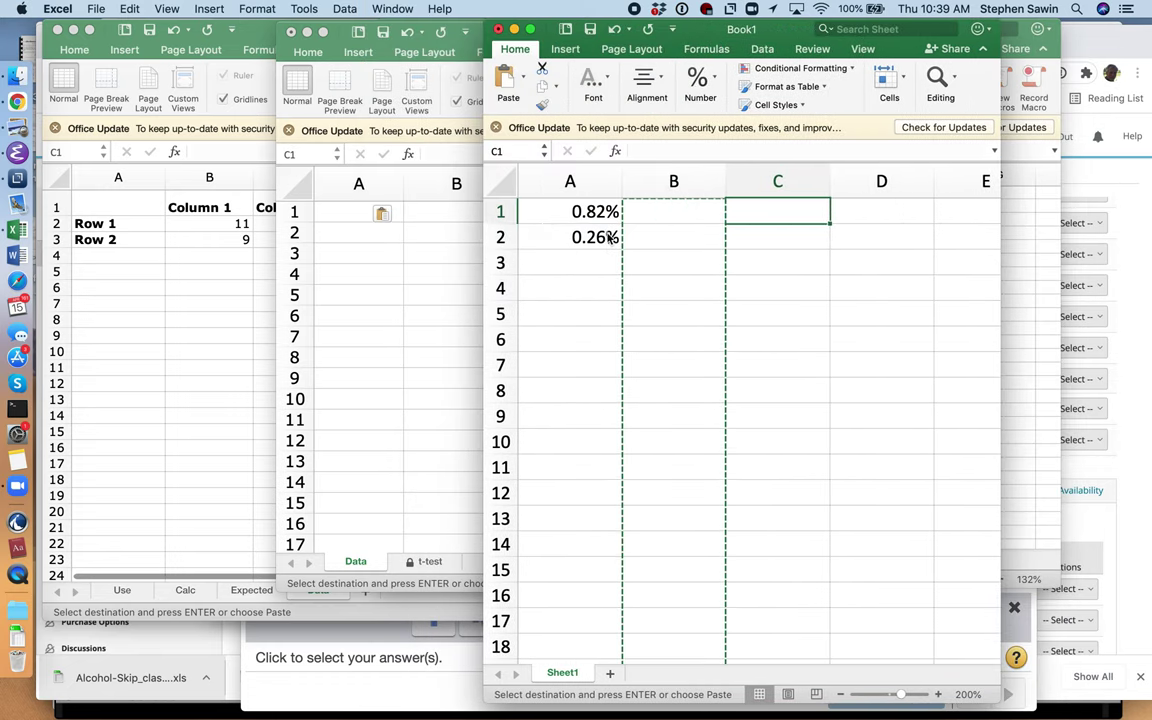
Copy the entire Classes Skipped/Week column and paste it into column A of the t_procedure workbook's Data sheet.
click(606, 167)
key(super+c)
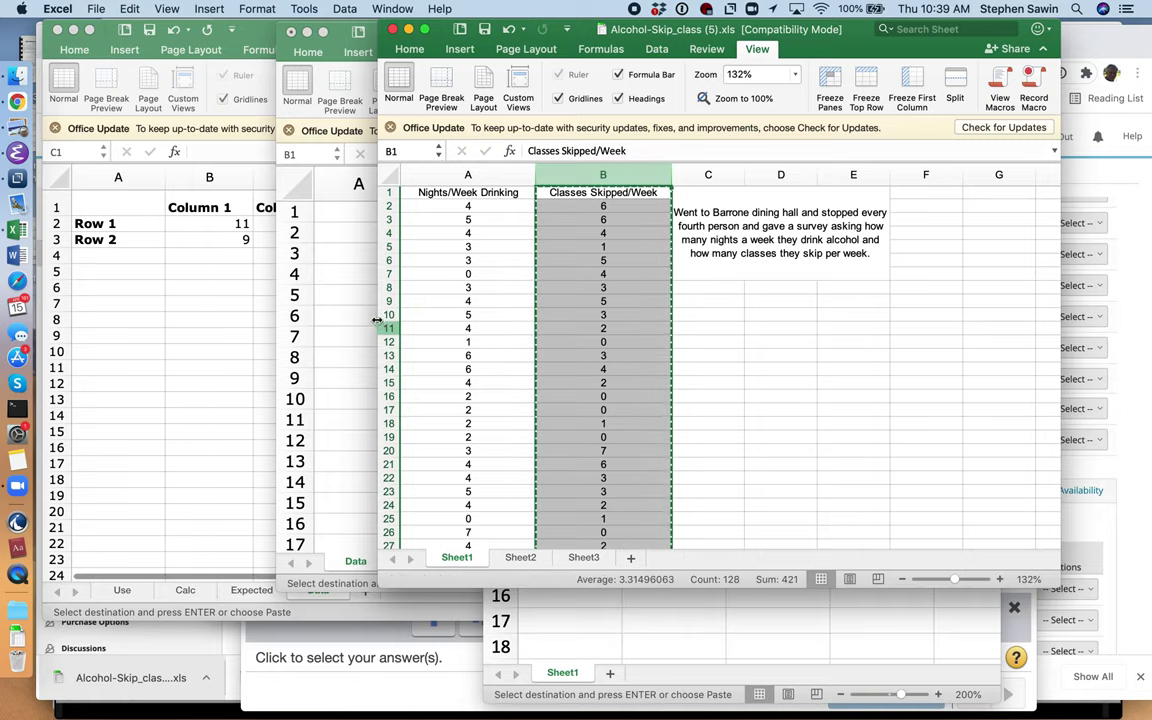
click(357, 311)
click(359, 186)
key(super+v)
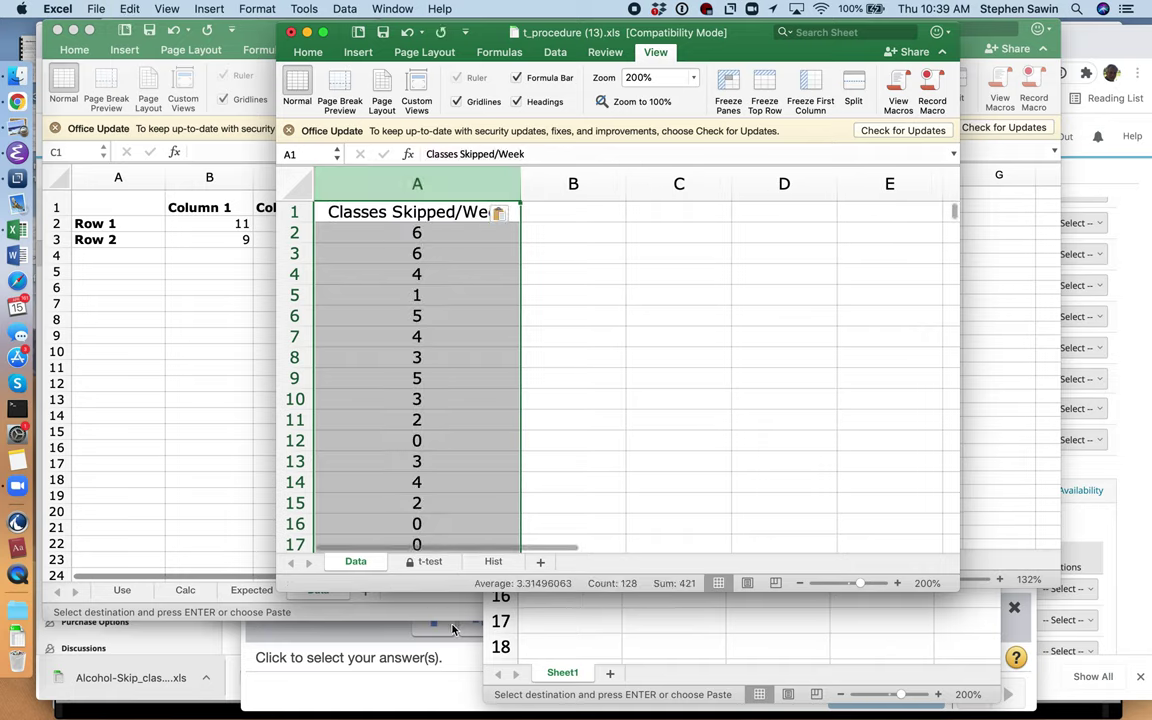
On the t-test sheet, review the sample statistics, then set the test population mean to 4 and the alternate hypothesis to "mean not equal test".
click(428, 562)
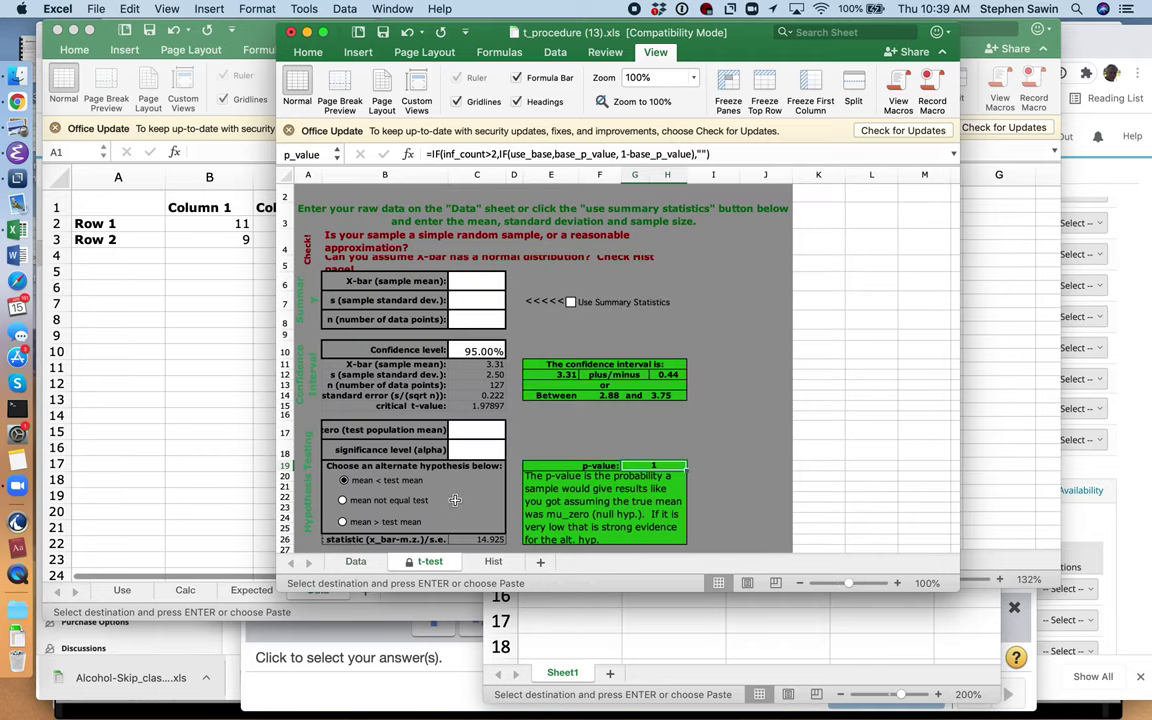
drag(495, 365, 497, 410)
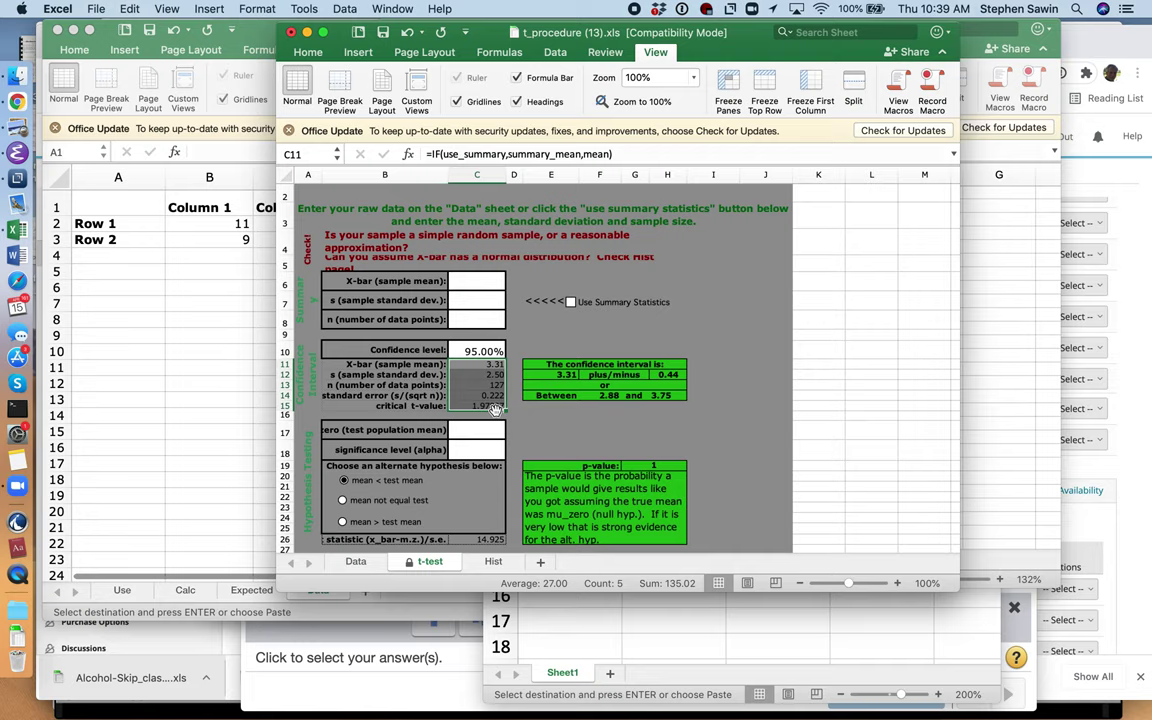
click(478, 385)
key(super+c)
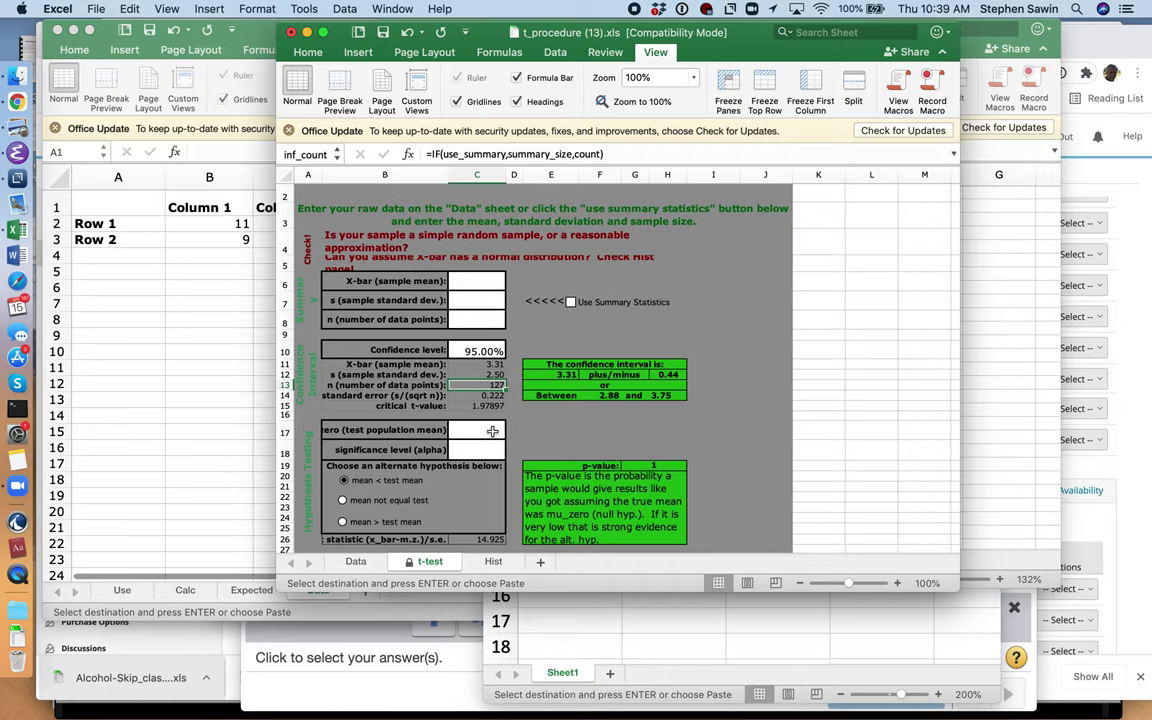
click(492, 431)
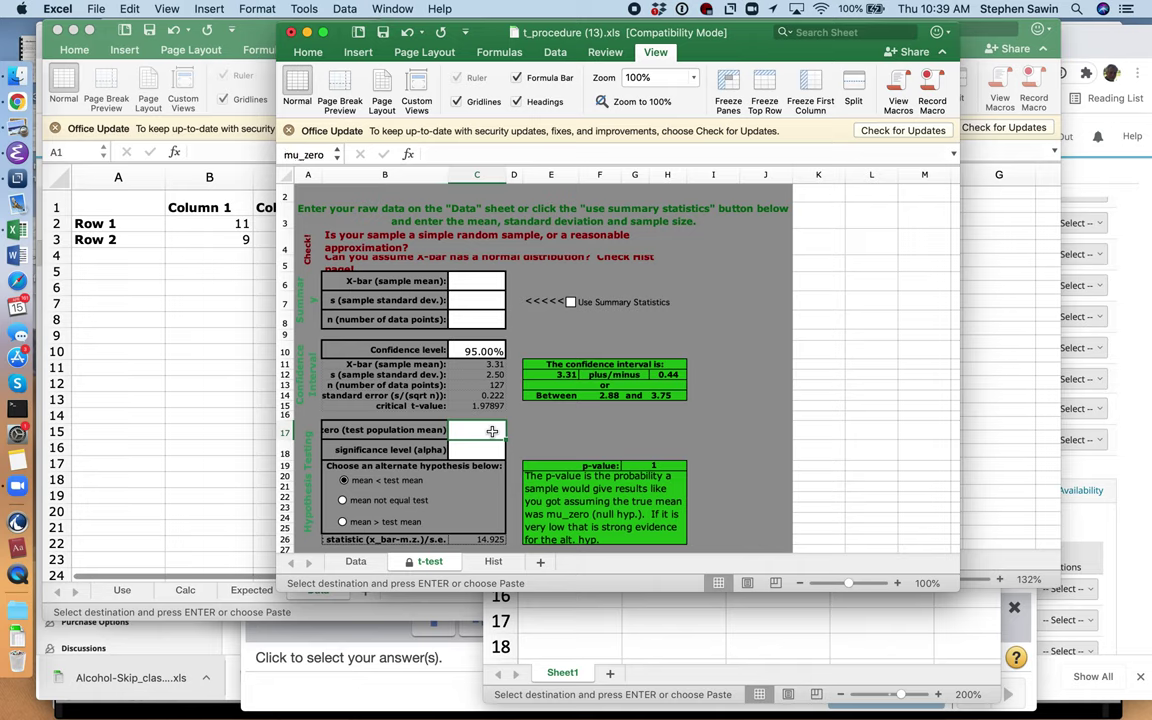
text(4)
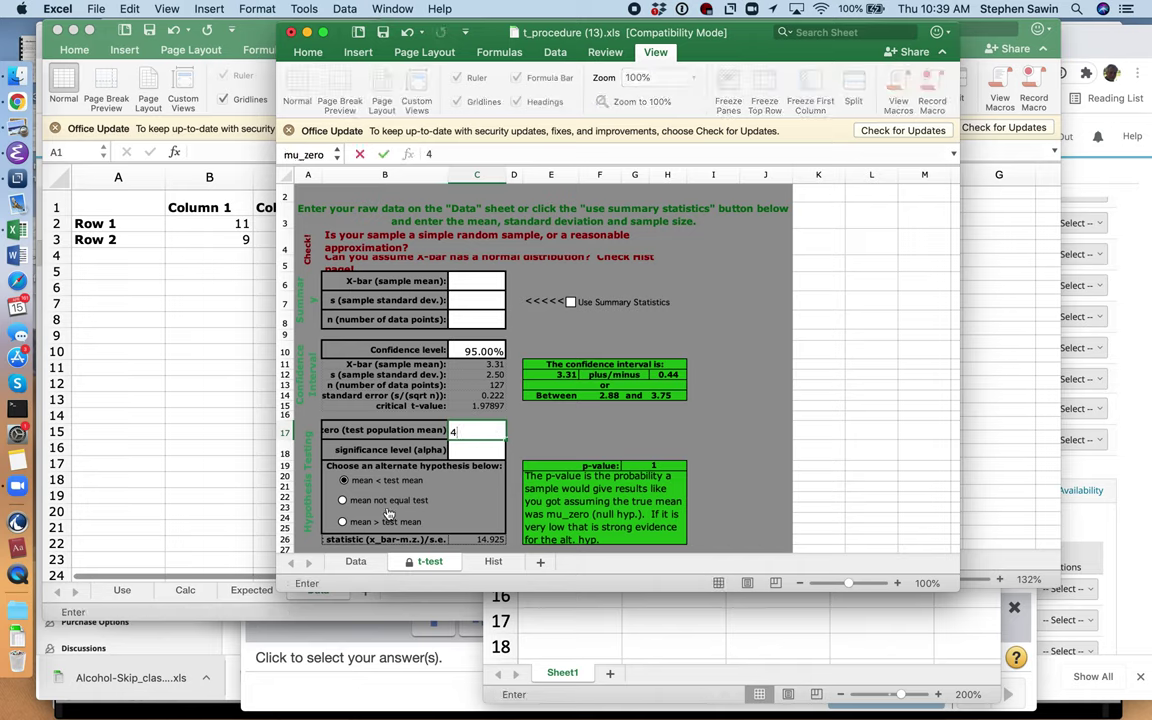
click(343, 501)
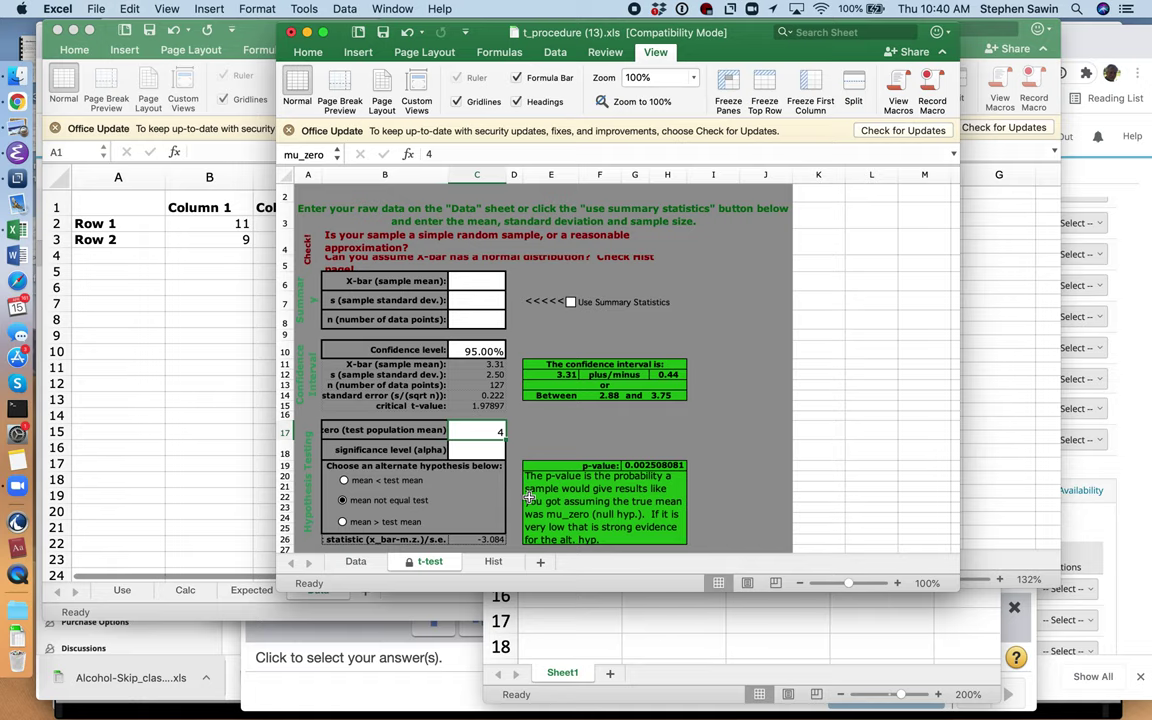
Return to the lect23 quiz in Chrome and enter .0025 as the p-value in question 2.
key(super+Tab)
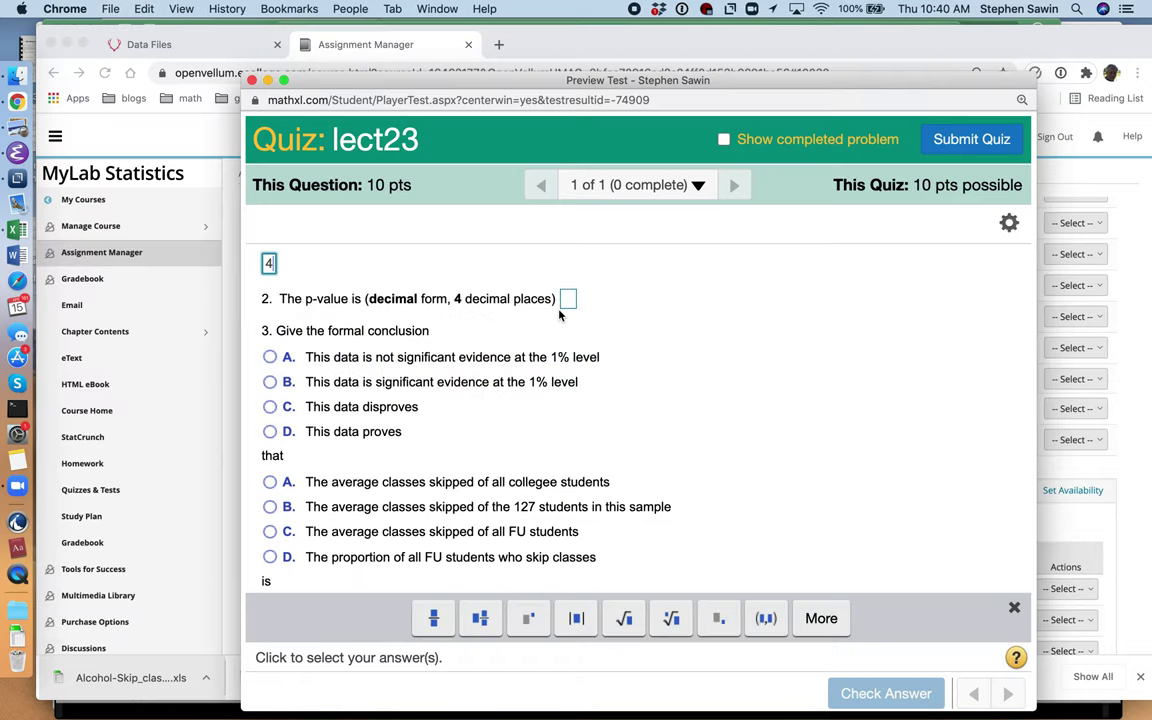
click(567, 300)
text(.)
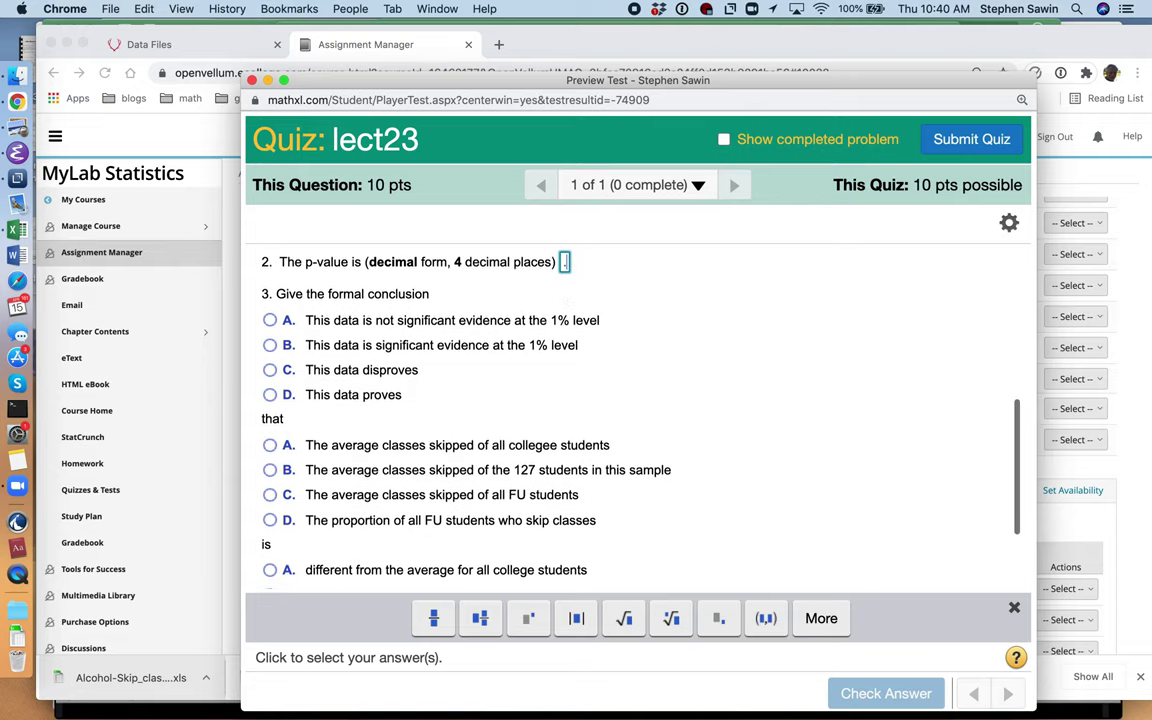
text(35)
key(BackSpace)
key(BackSpace)
key(BackSpace)
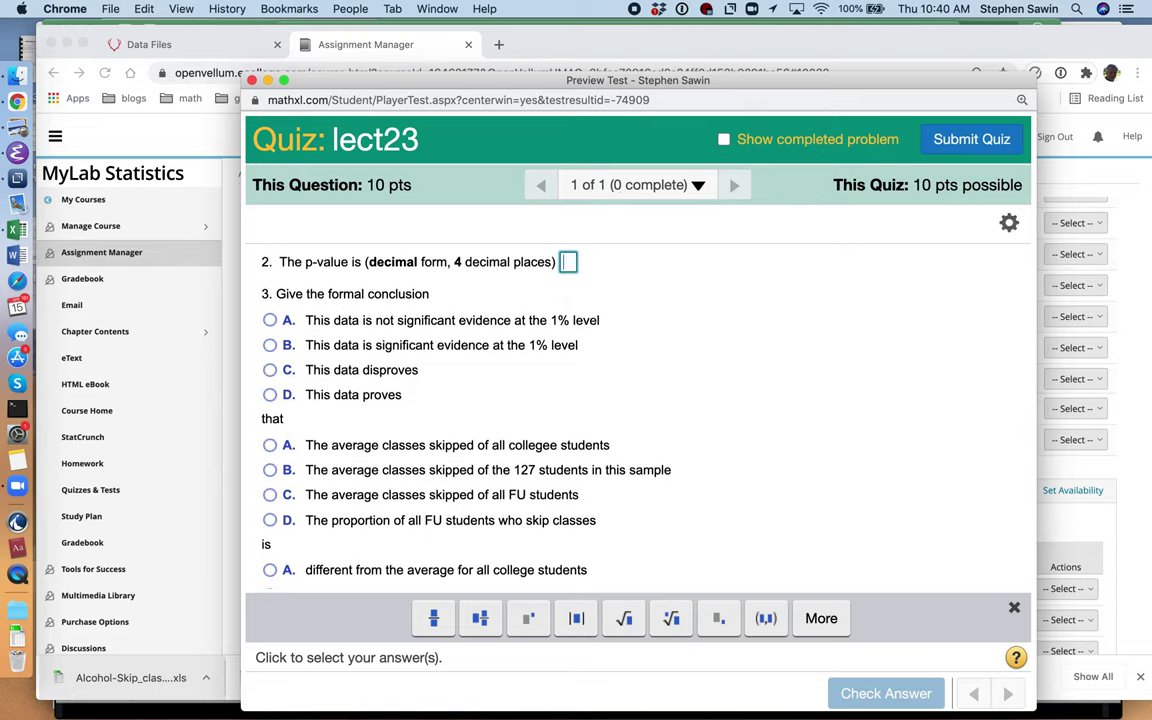
text(.0025)
click(616, 316)
Reread the class-skipping problem and choose "This data is significant evidence at the 1% level" for the formal conclusion in question 3.
scroll(616, 314, up, 6)
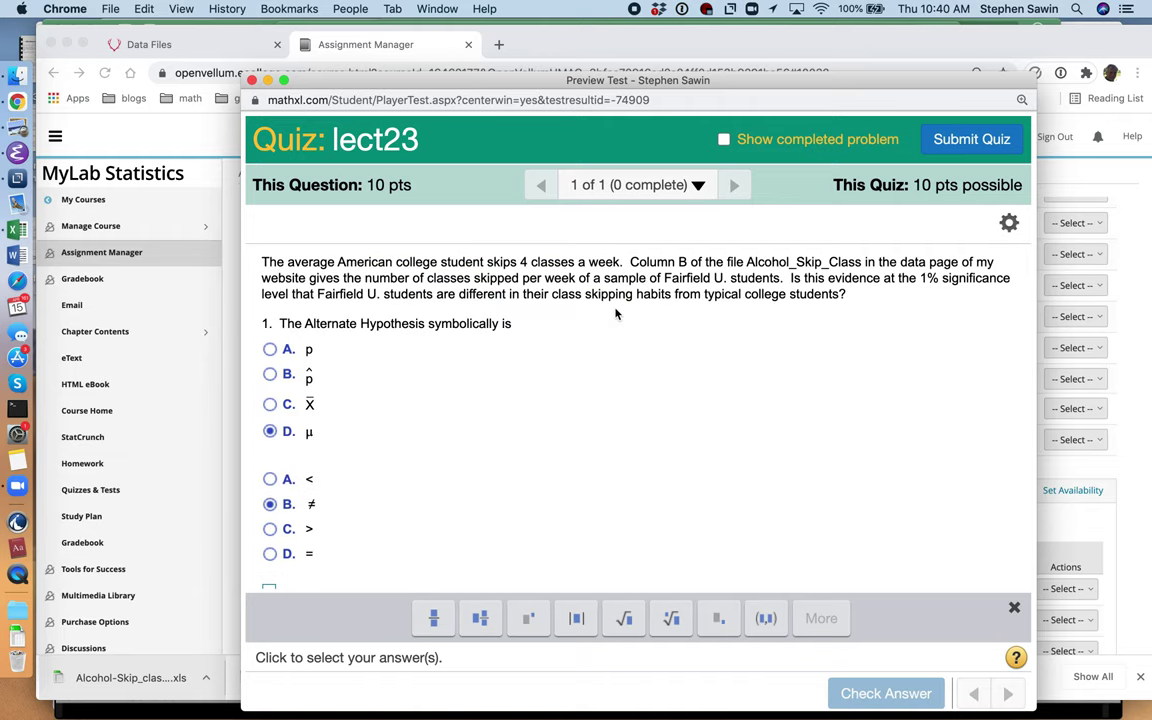
scroll(615, 445, down, 10)
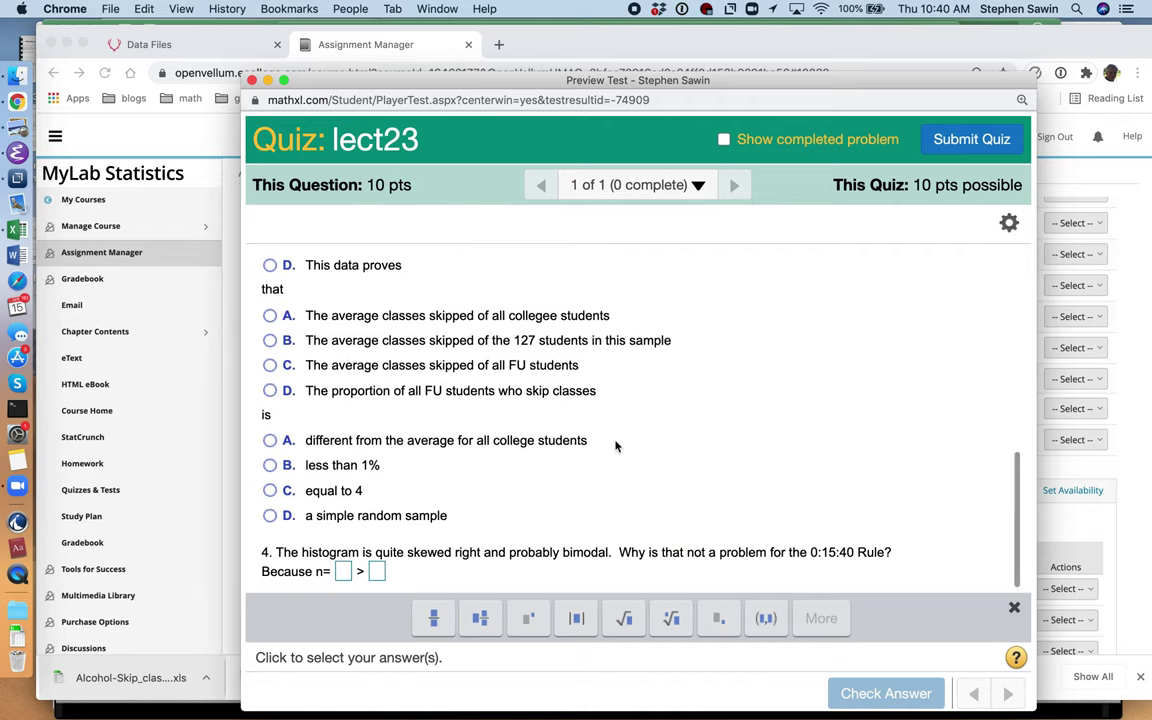
scroll(616, 445, up, 2)
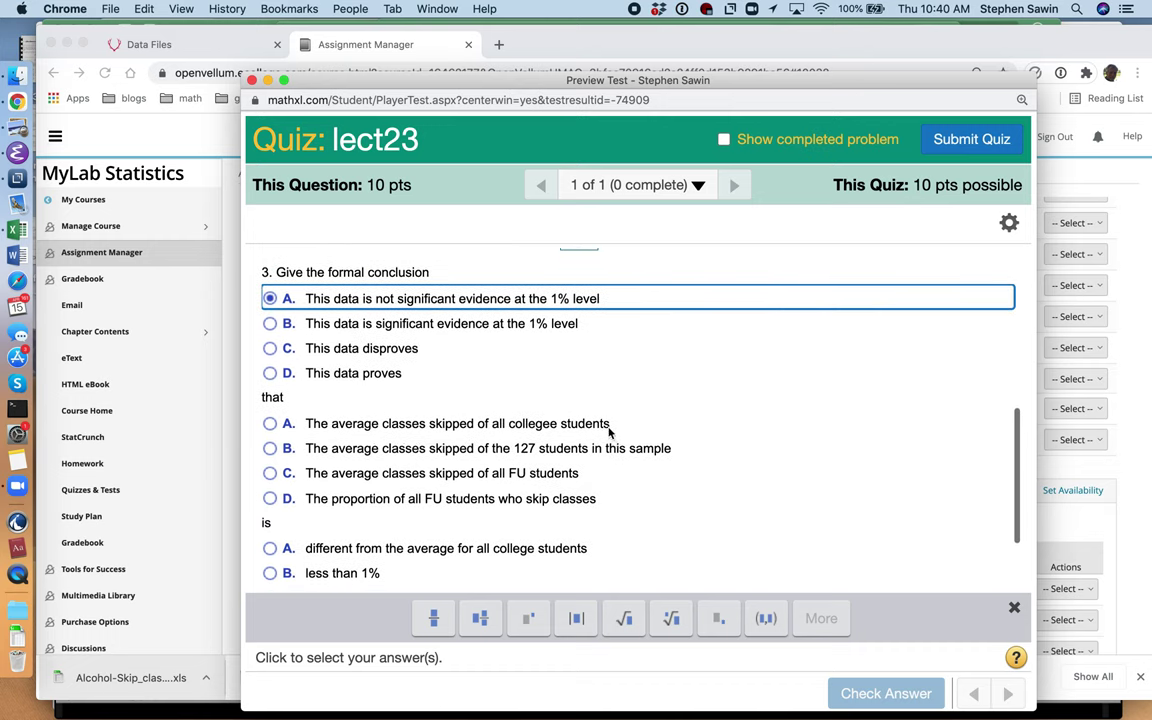
scroll(481, 381, up, 1)
click(268, 390)
scroll(557, 457, down, 1)
scroll(557, 457, down, 2)
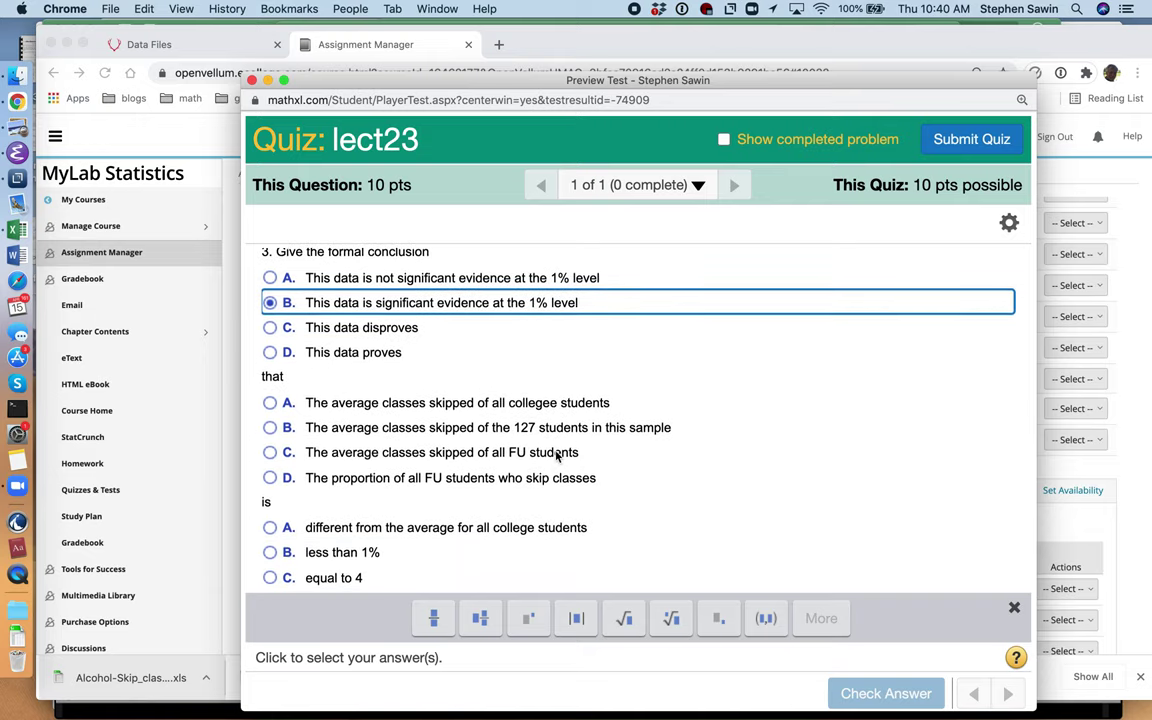
Complete the question 3 conclusion with "The average classes skipped of all FU students" and "different from the average for all college students".
scroll(557, 457, up, 10)
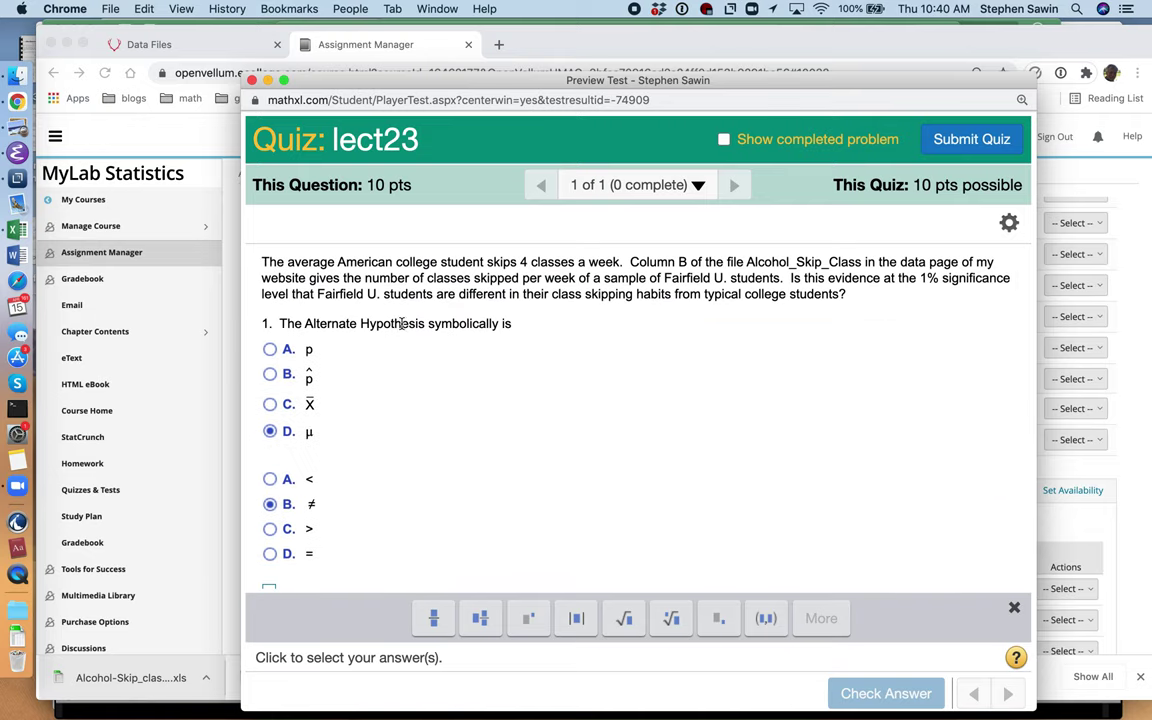
scroll(630, 317, down, 5)
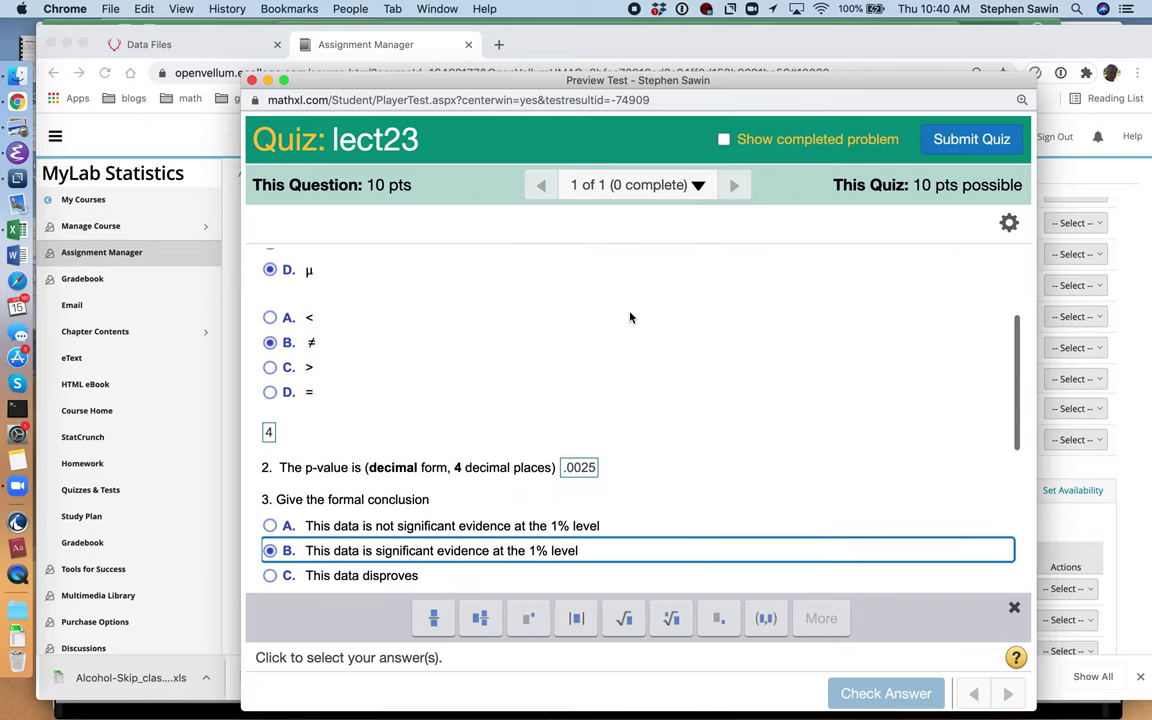
scroll(630, 317, down, 10)
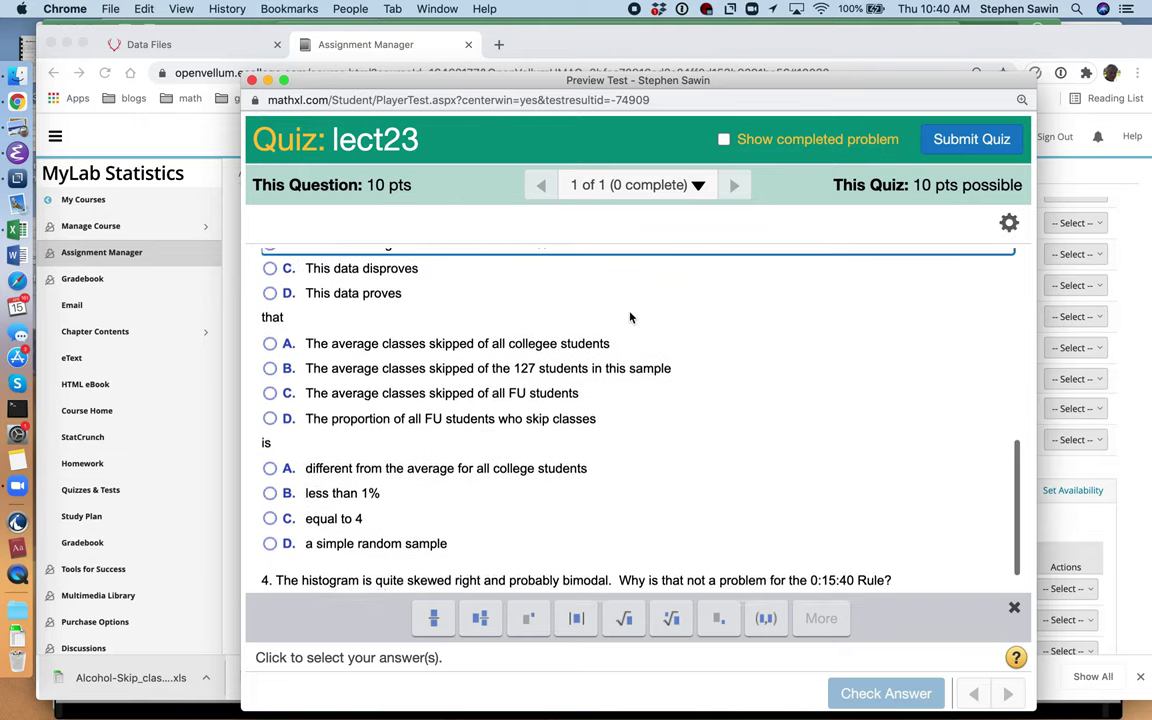
scroll(630, 317, down, 1)
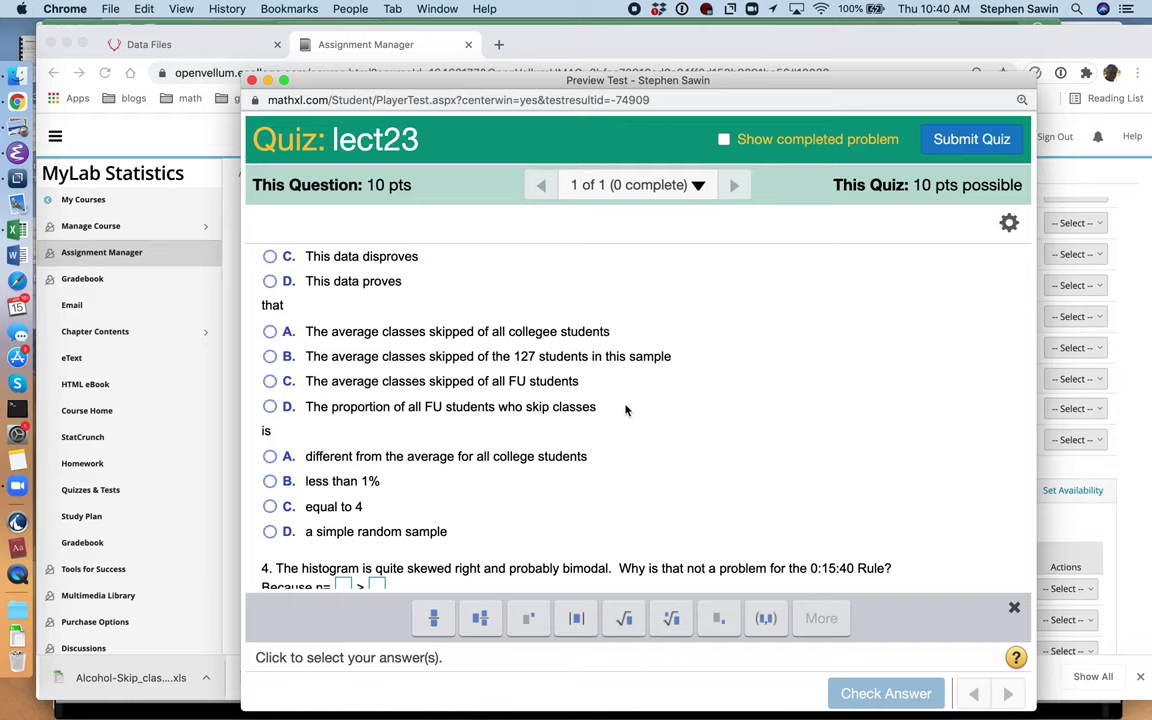
click(269, 381)
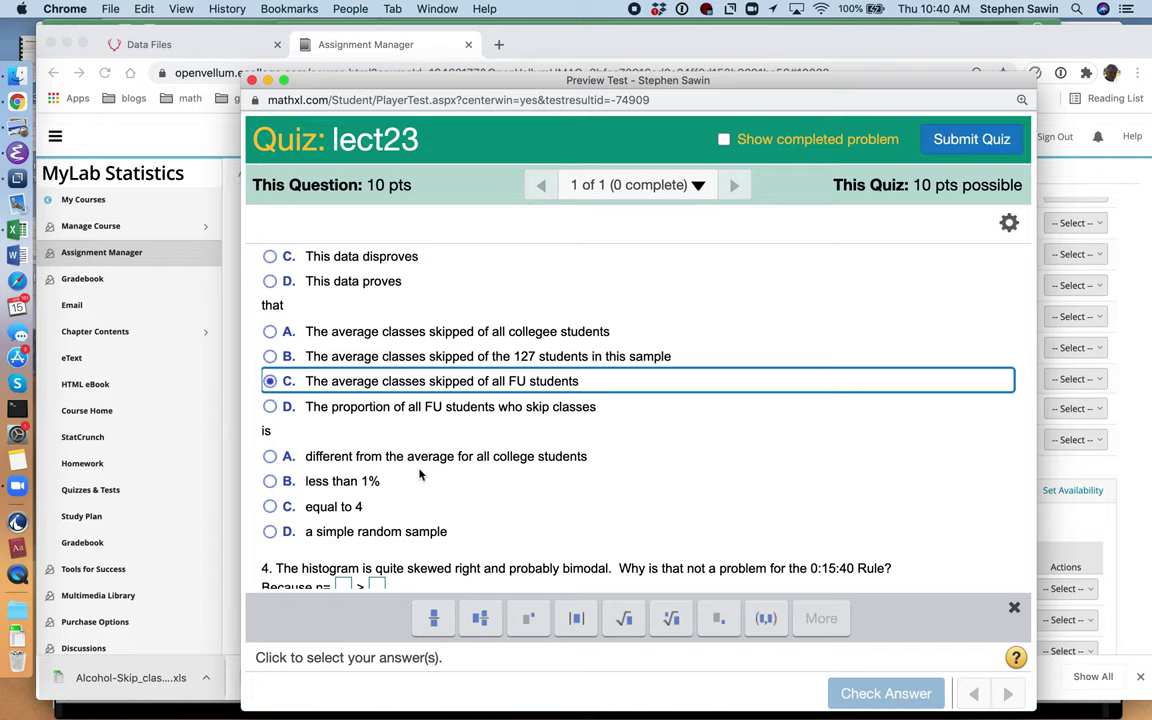
click(270, 456)
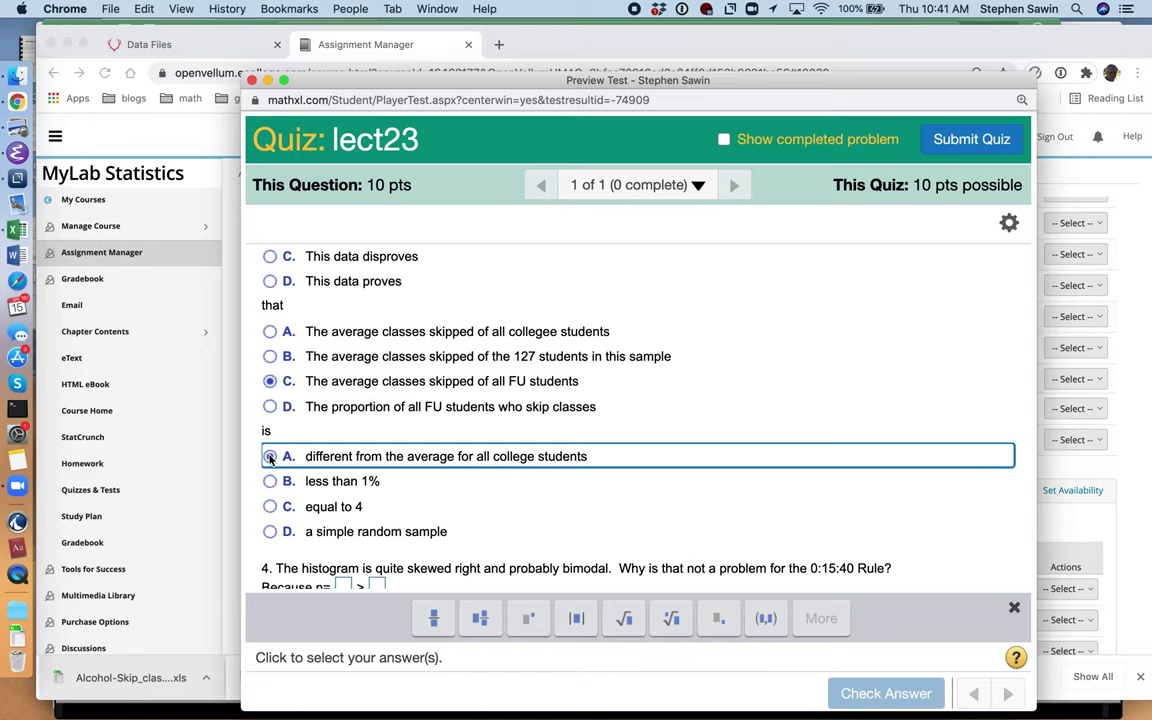
click(270, 457)
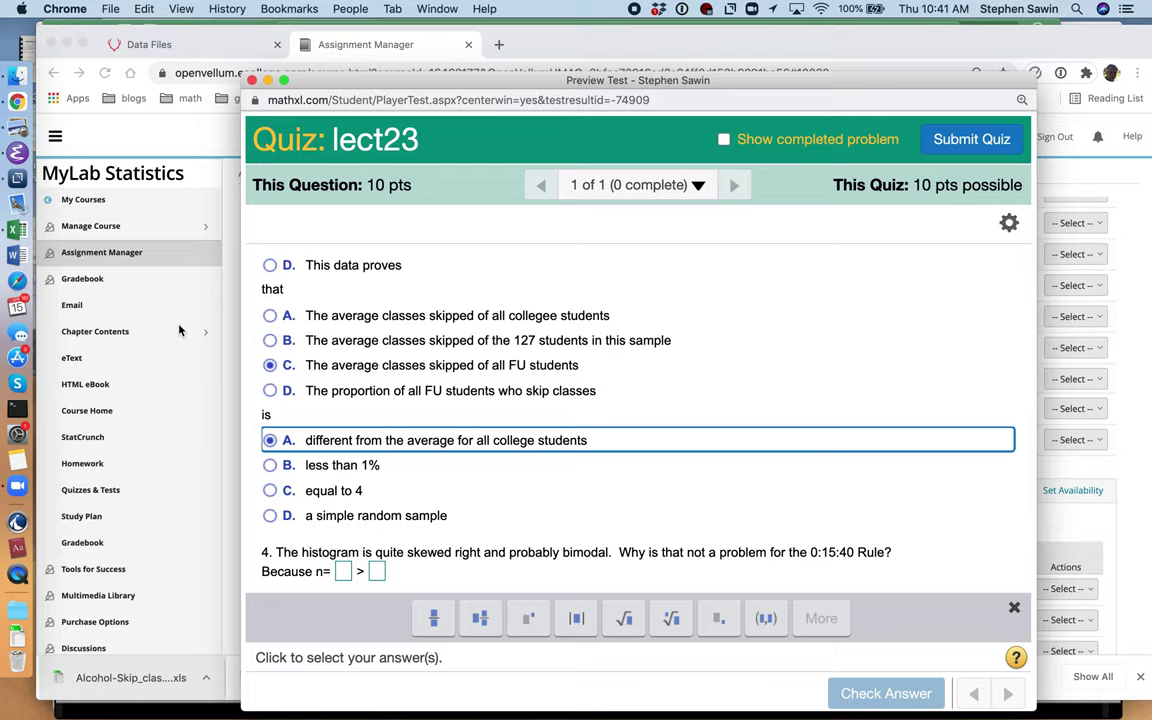
Switch to the t_procedure workbook in Excel and examine the histogram on the Hist sheet and the number of data points on the t-test sheet.
key(super+Tab)
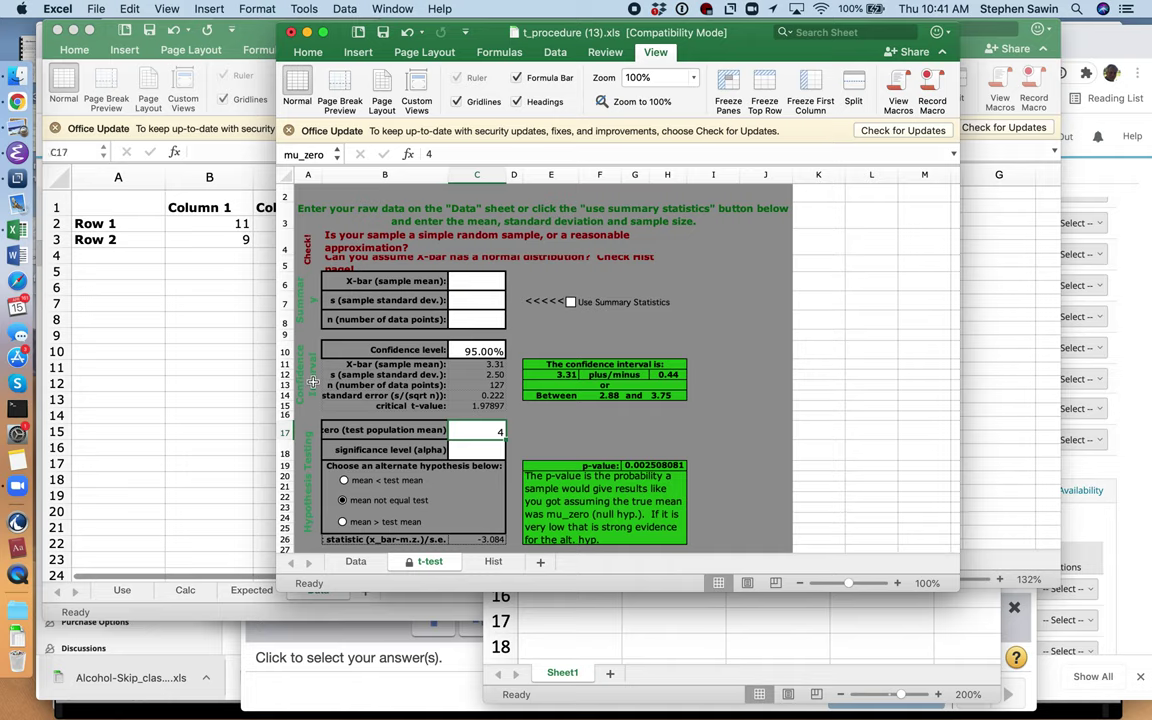
click(500, 565)
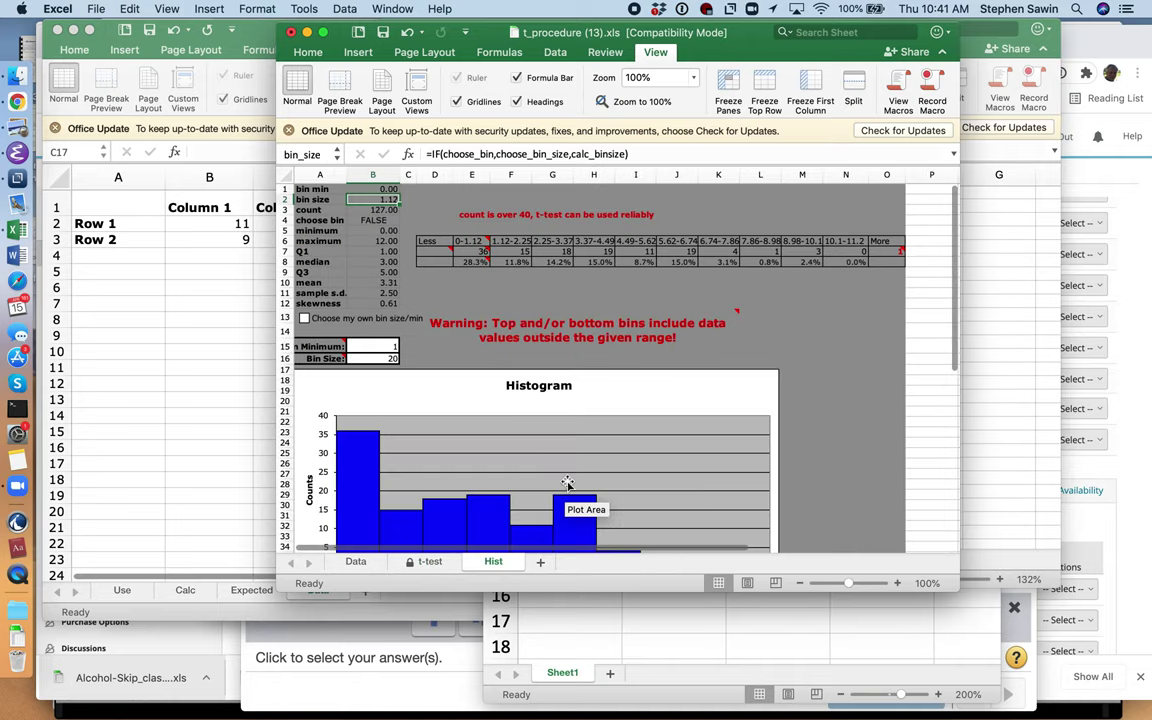
scroll(678, 383, down, 4)
scroll(678, 383, up, 1)
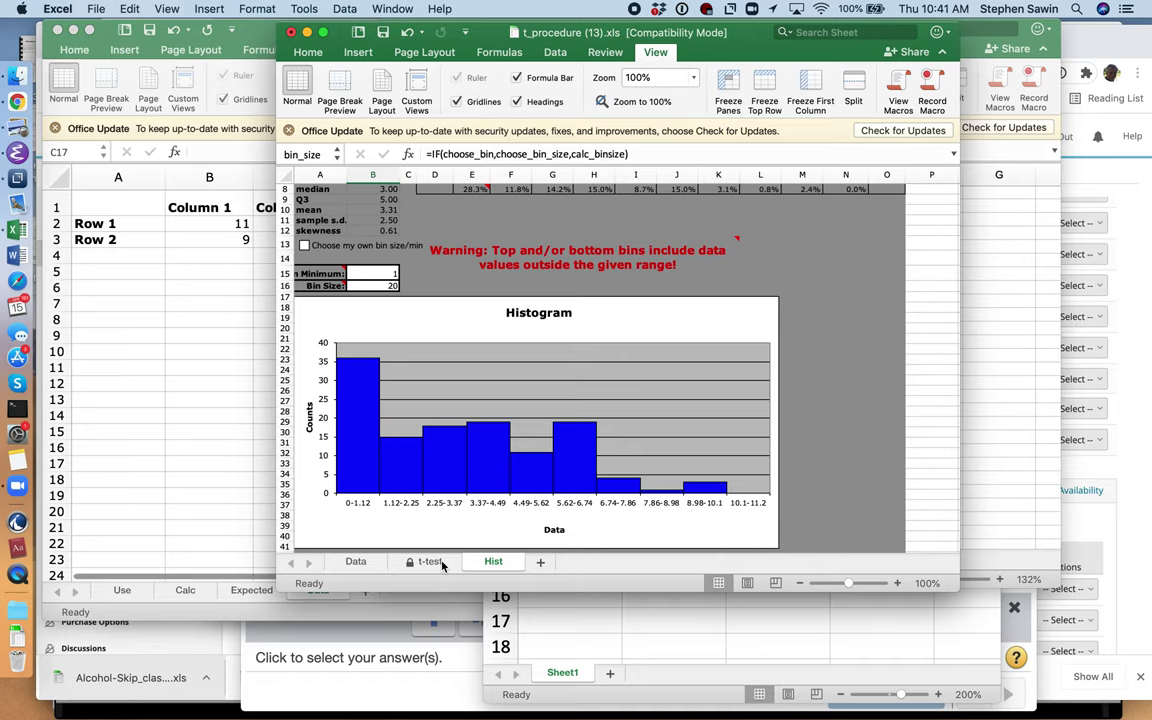
click(430, 562)
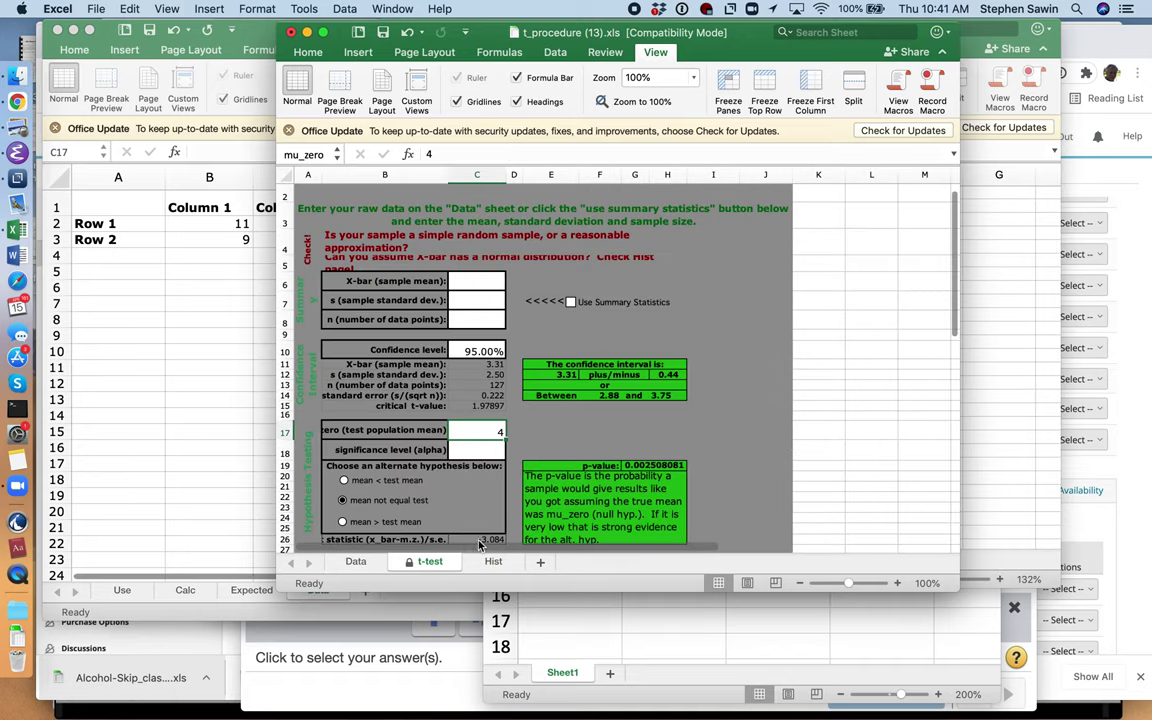
click(478, 384)
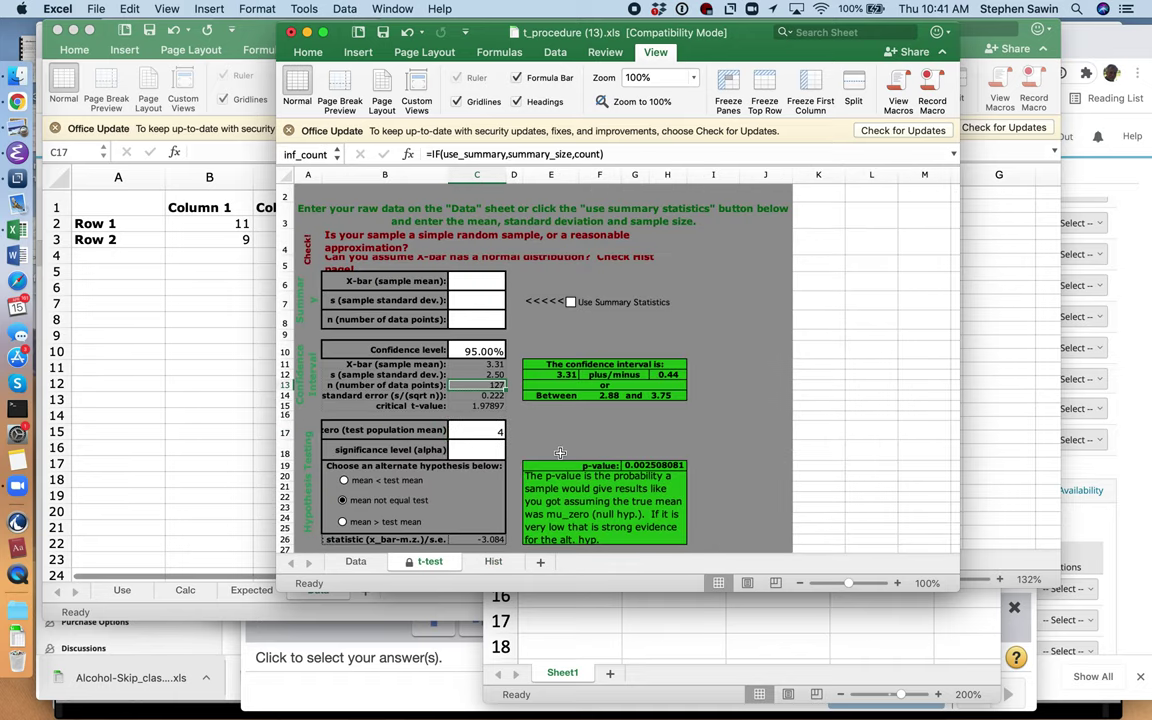
Return to the lect23 quiz in Chrome, enter 127 and 40 as the n comparison in question 4, and check the answer.
key(super+Tab)
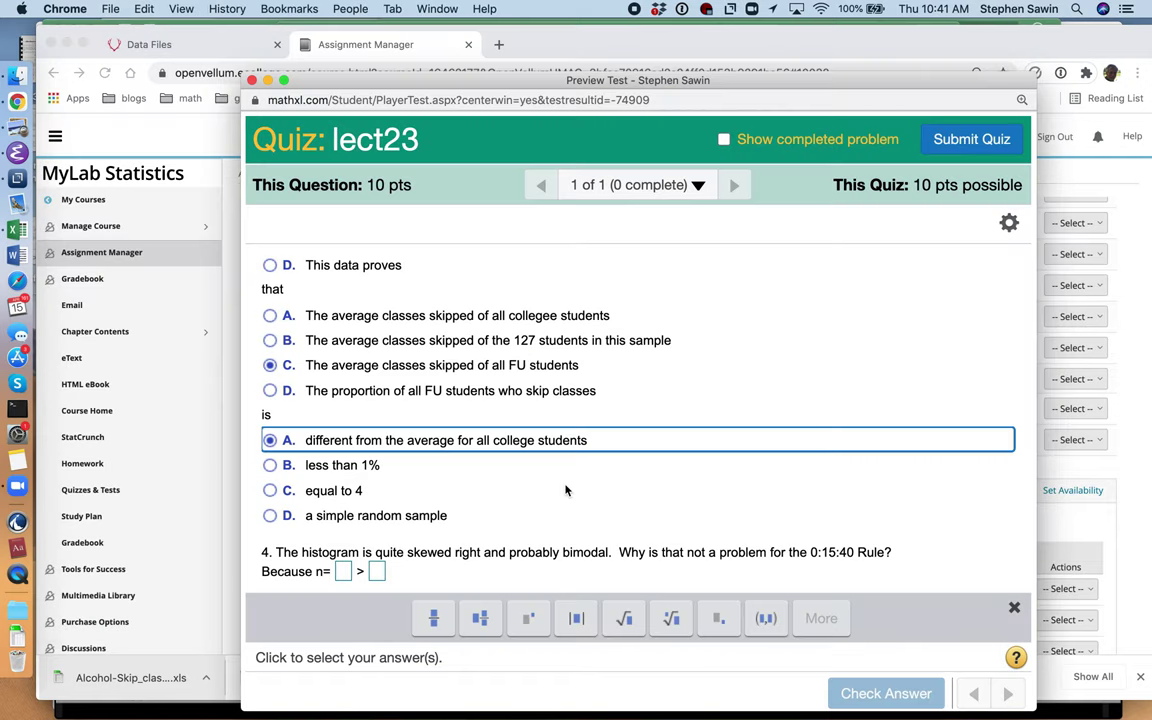
click(343, 571)
text(1)
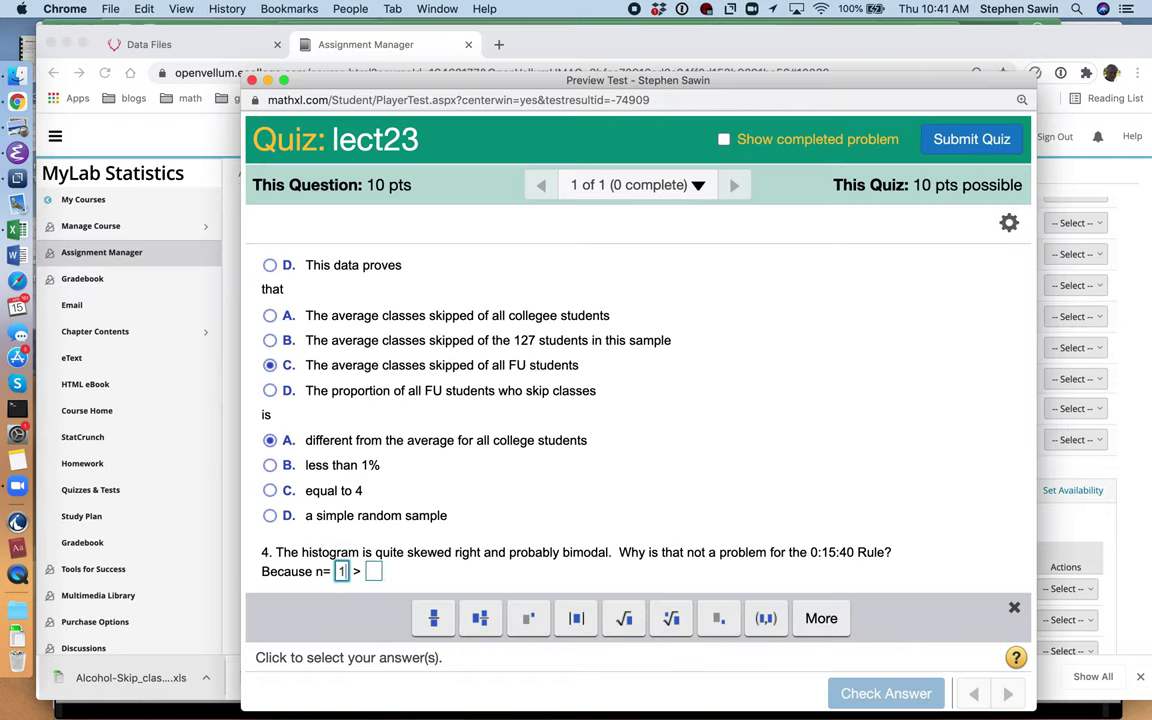
text(27)
click(374, 571)
text(40)
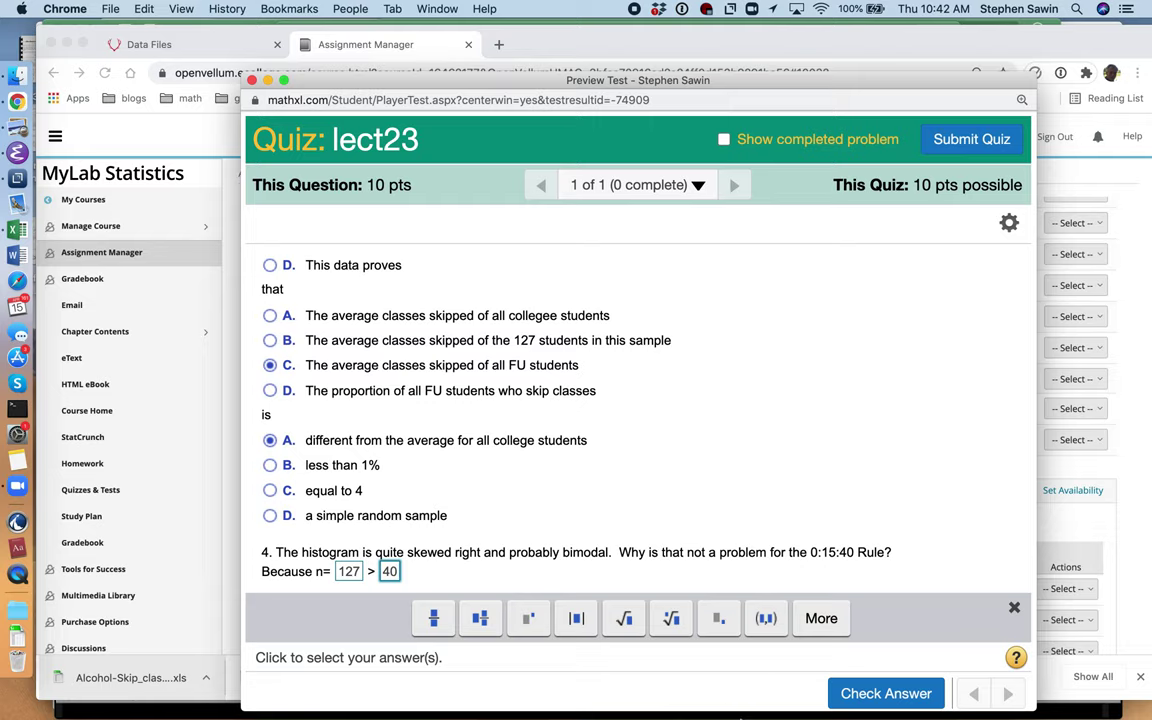
click(877, 698)
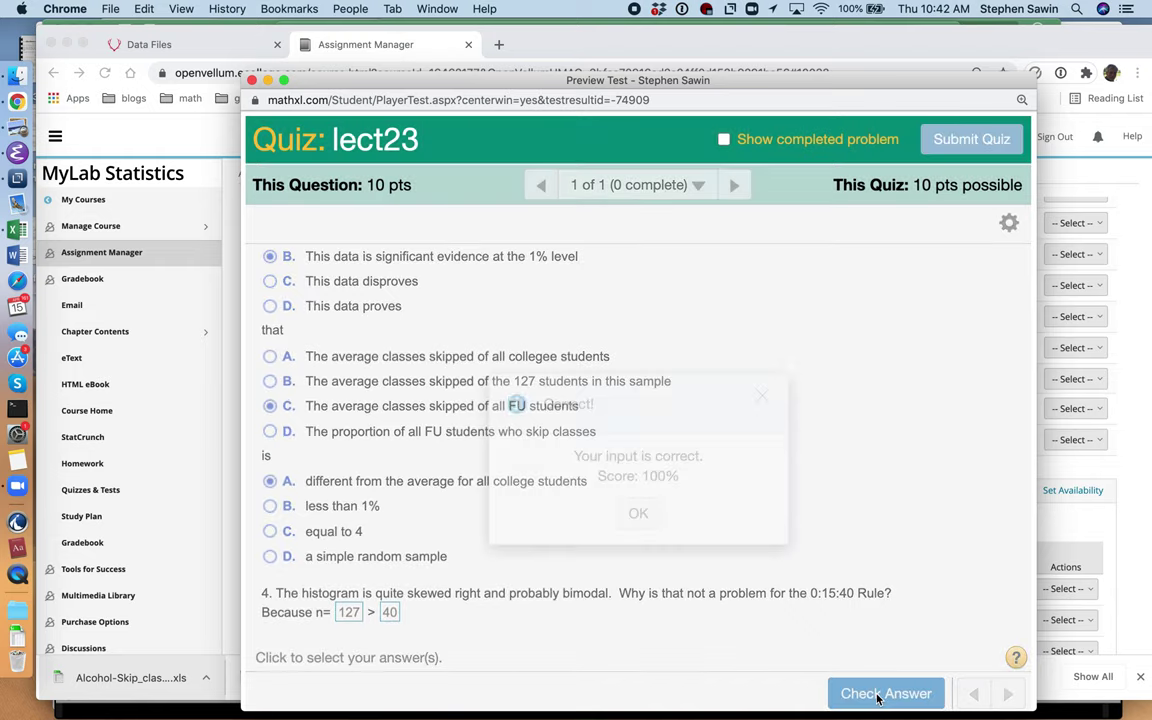
click(637, 513)
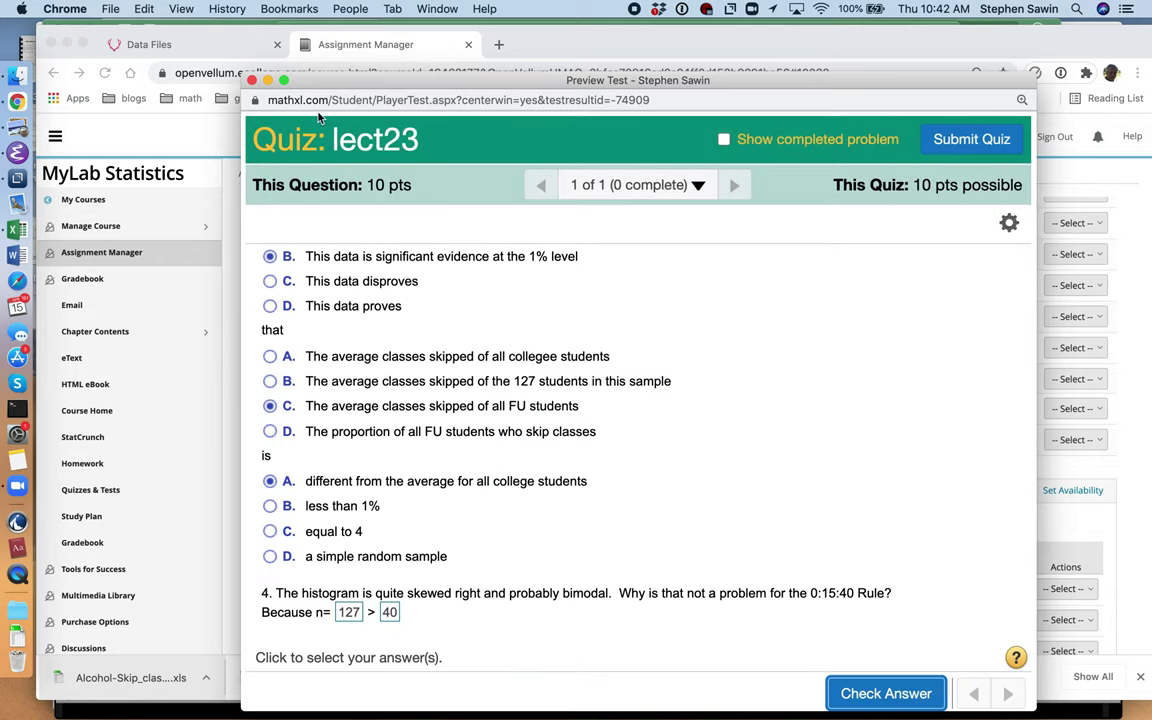
Close the lect23 quiz preview and open the preview of the lect24 quiz.
click(252, 80)
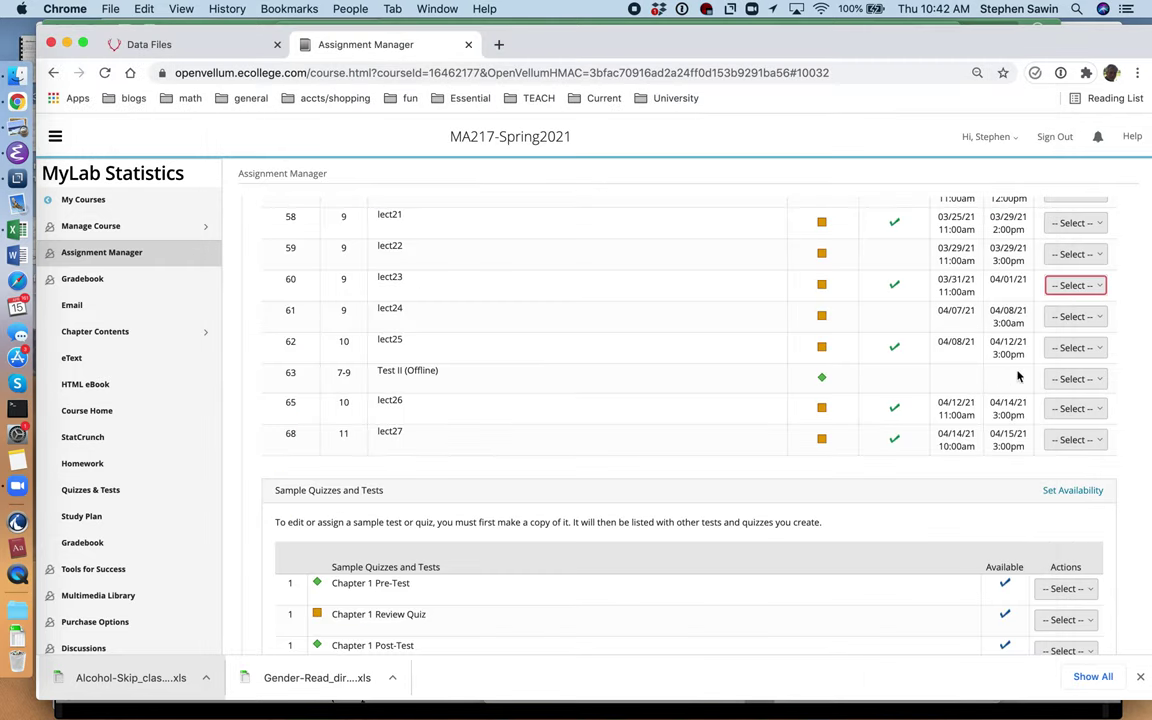
click(1084, 318)
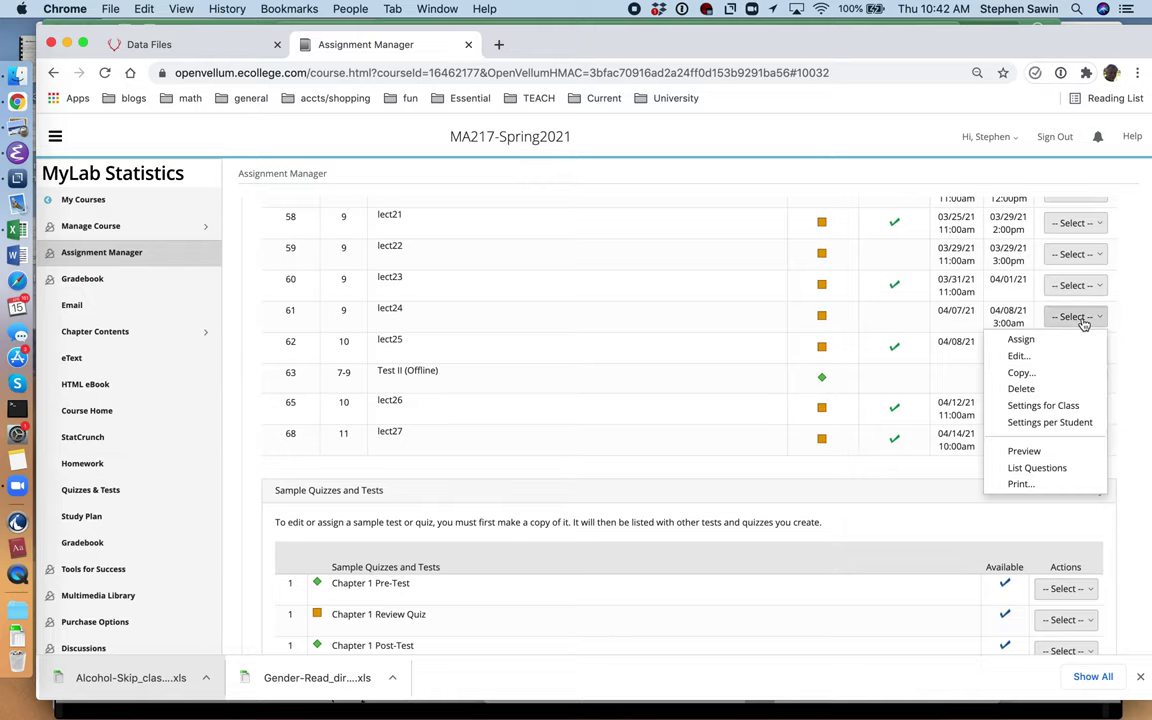
click(1040, 452)
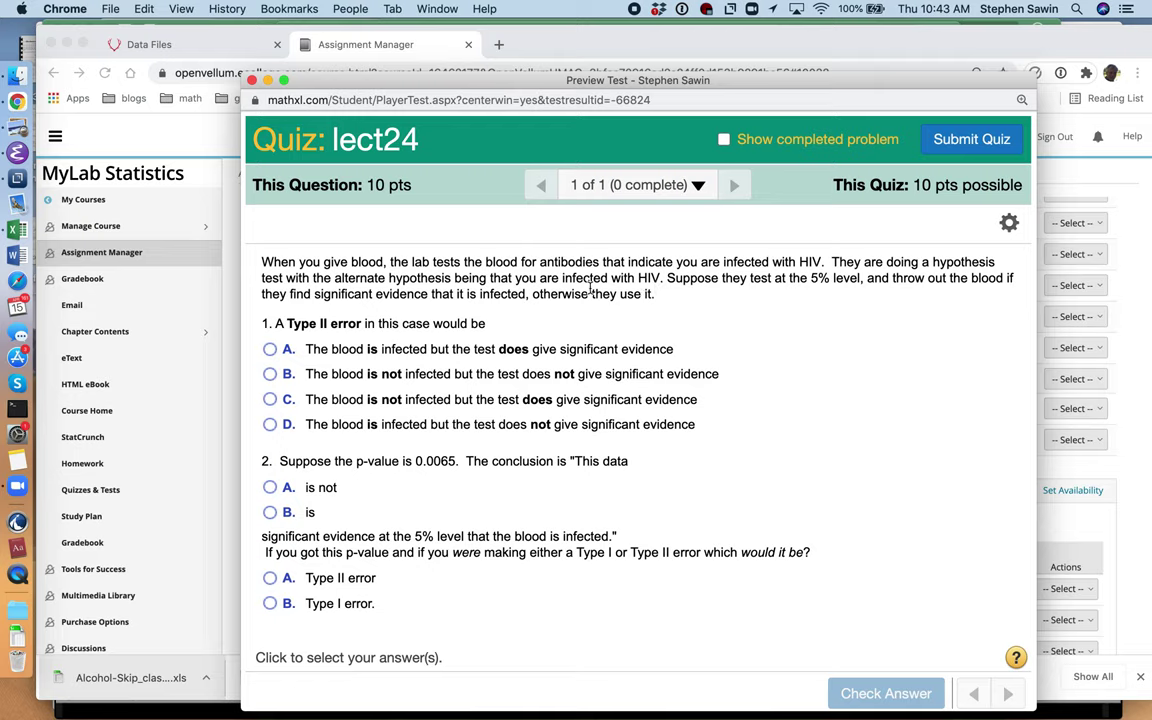
Answer question 1 with "The blood is infected but the test does give significant evidence" and question 2 with "is" and "Type I error".
click(270, 399)
click(269, 424)
click(270, 349)
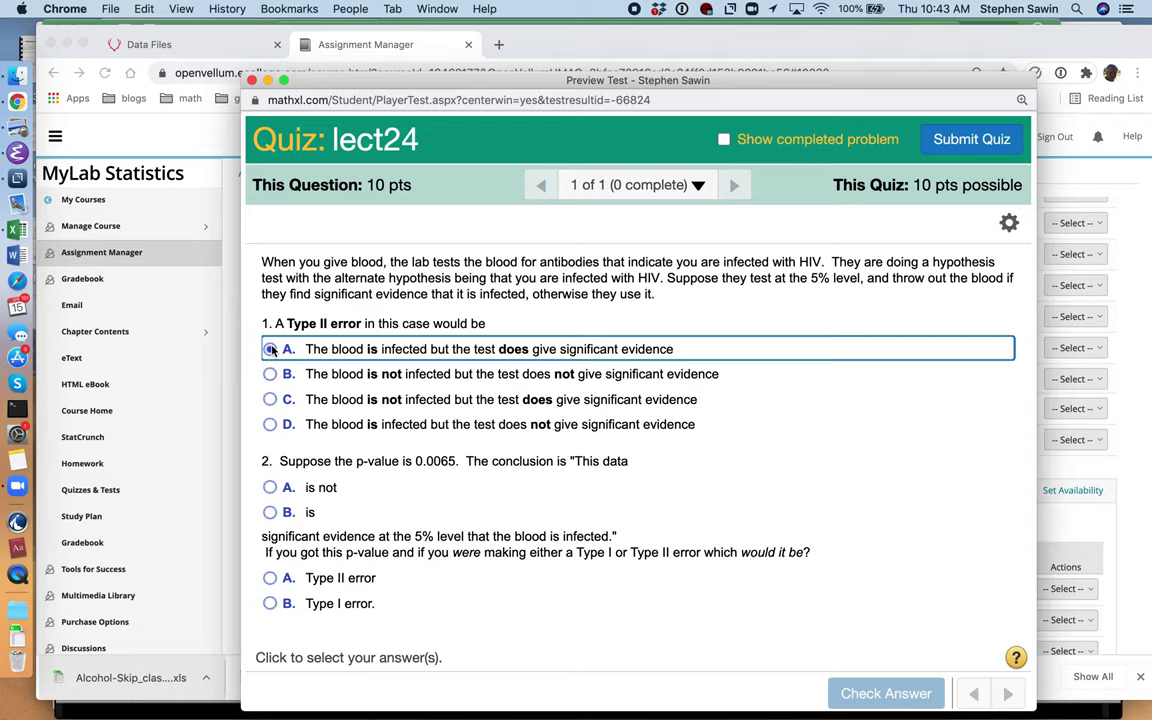
click(271, 349)
click(270, 512)
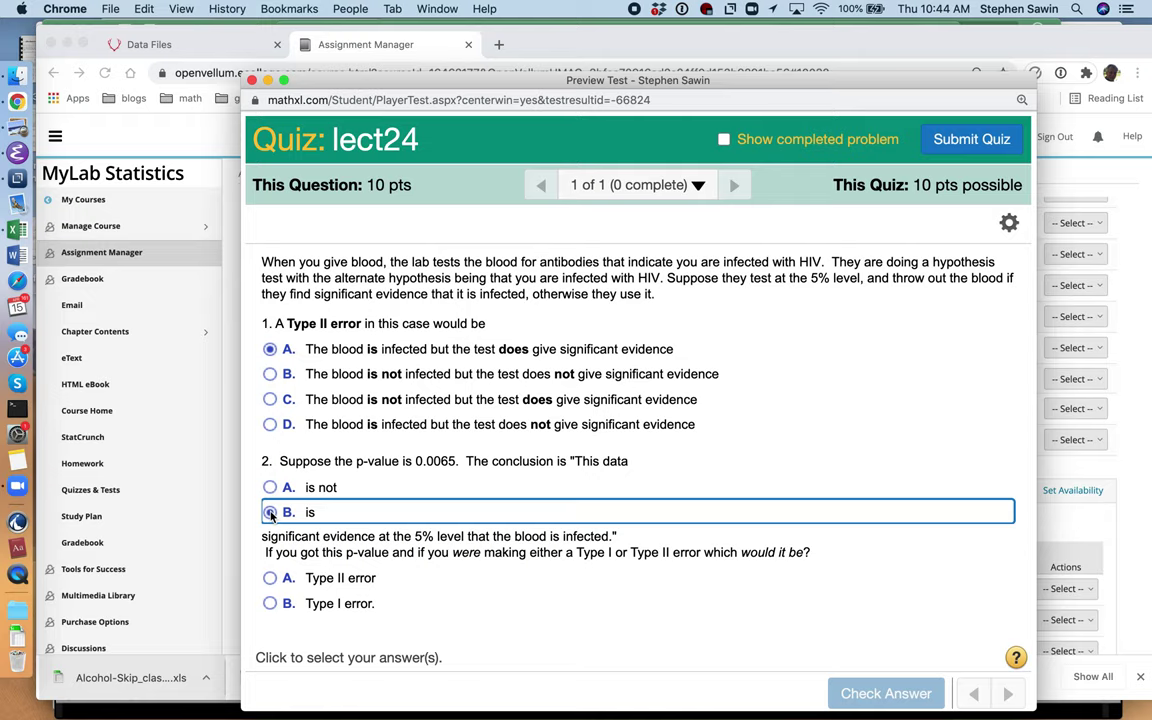
click(271, 603)
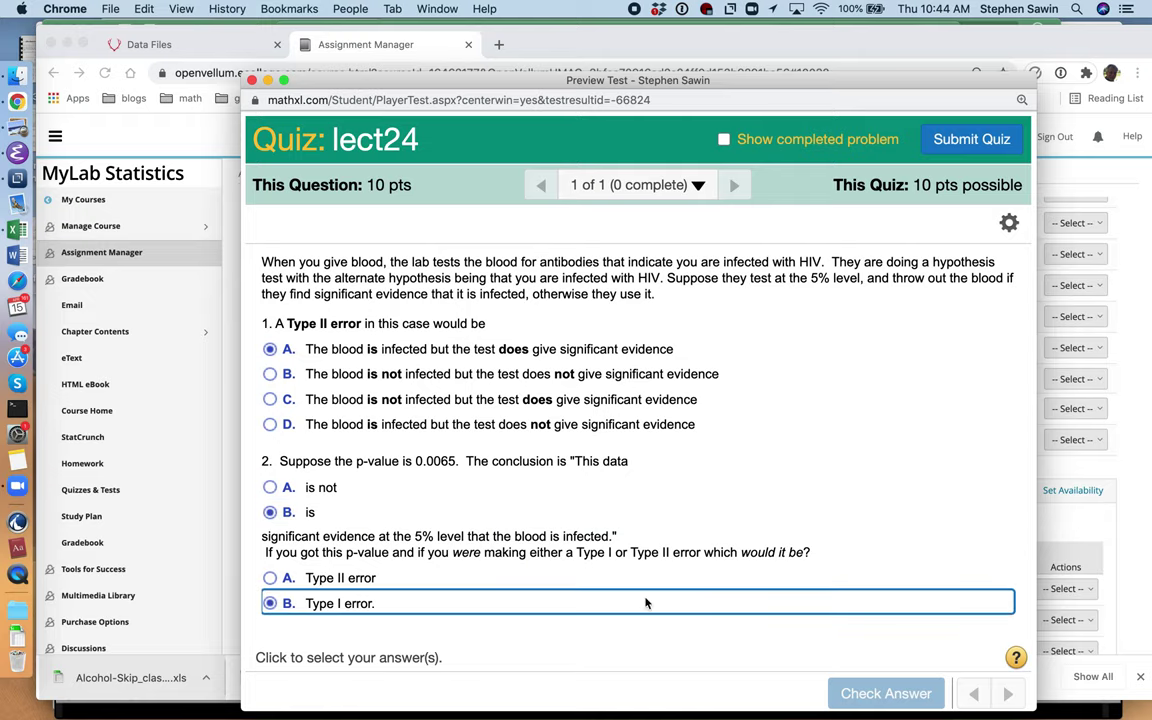
Enter 5 % for the good blood samples thrown out incorrectly in question 3, check the answer and dismiss the result.
scroll(640, 598, down, 2)
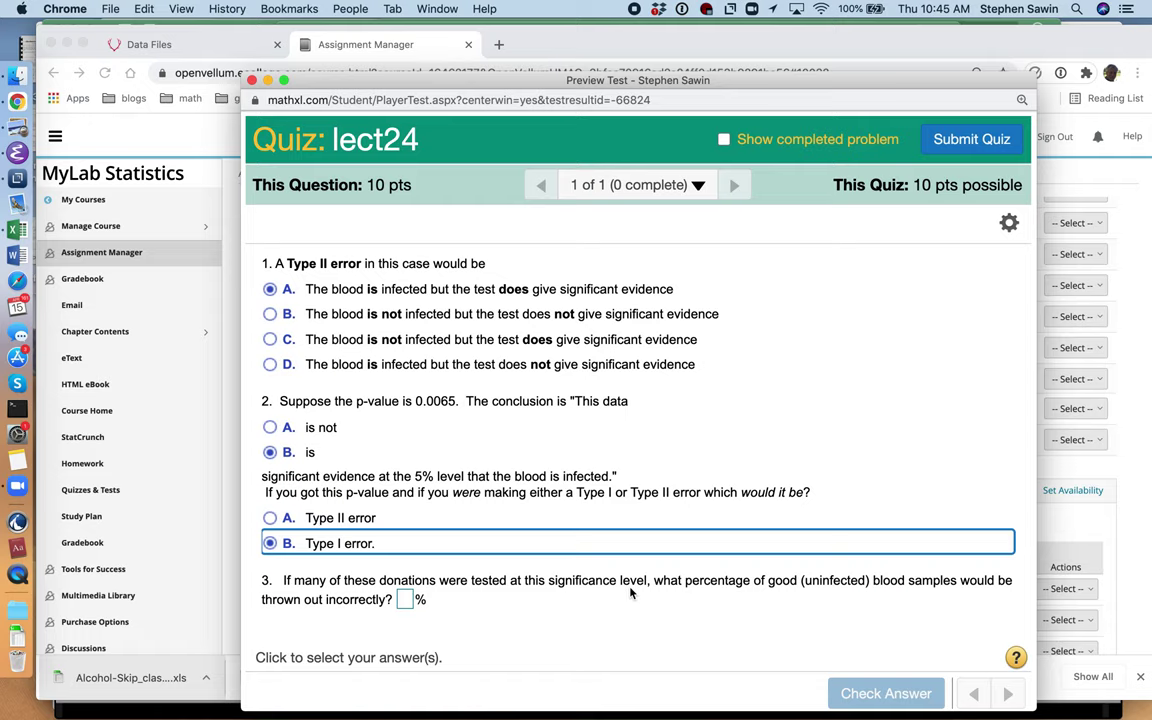
click(405, 600)
scroll(510, 563, up, 5)
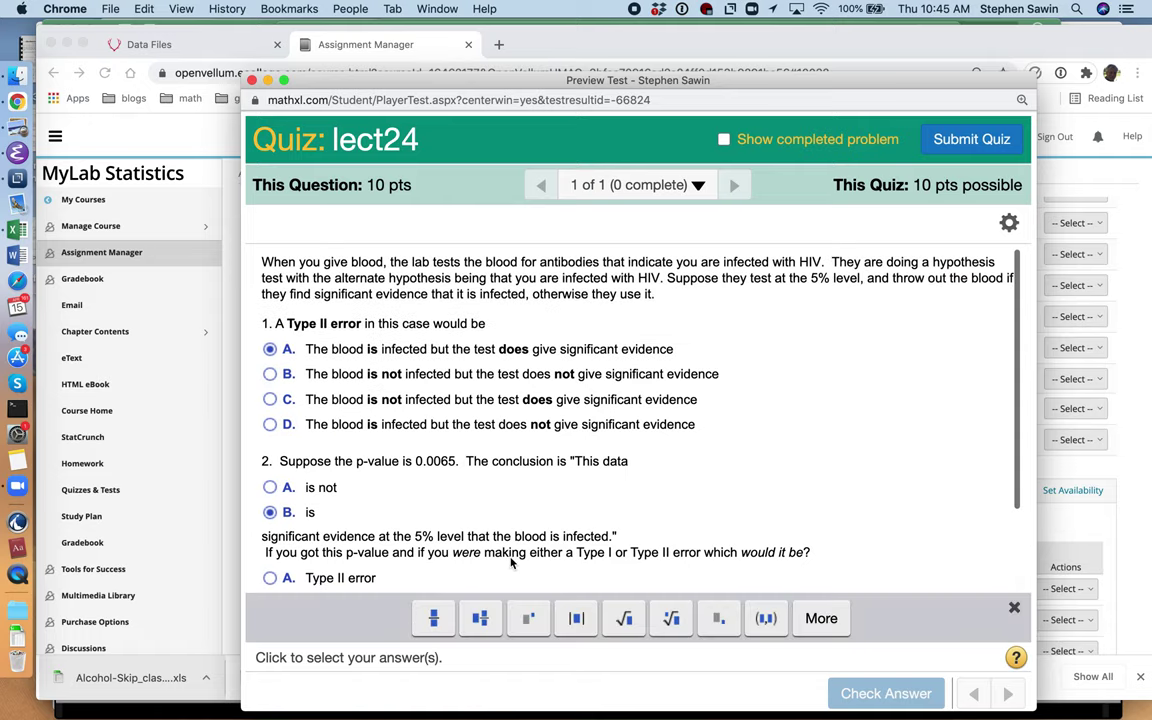
scroll(510, 563, down, 5)
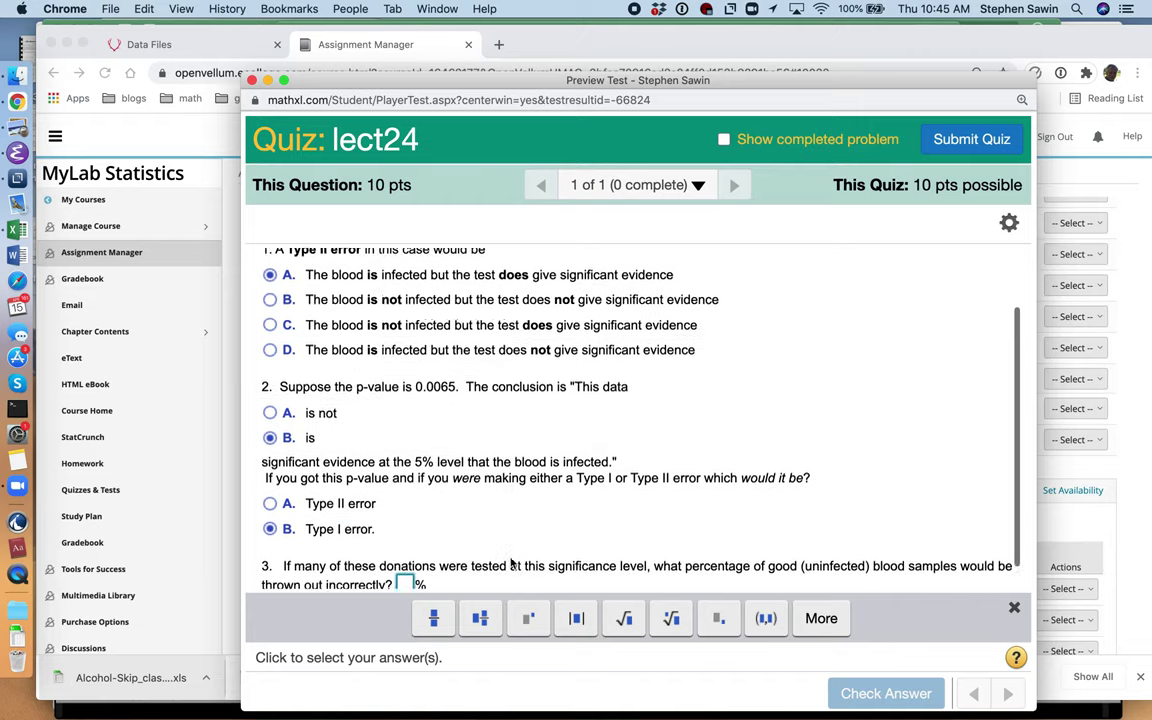
text(5)
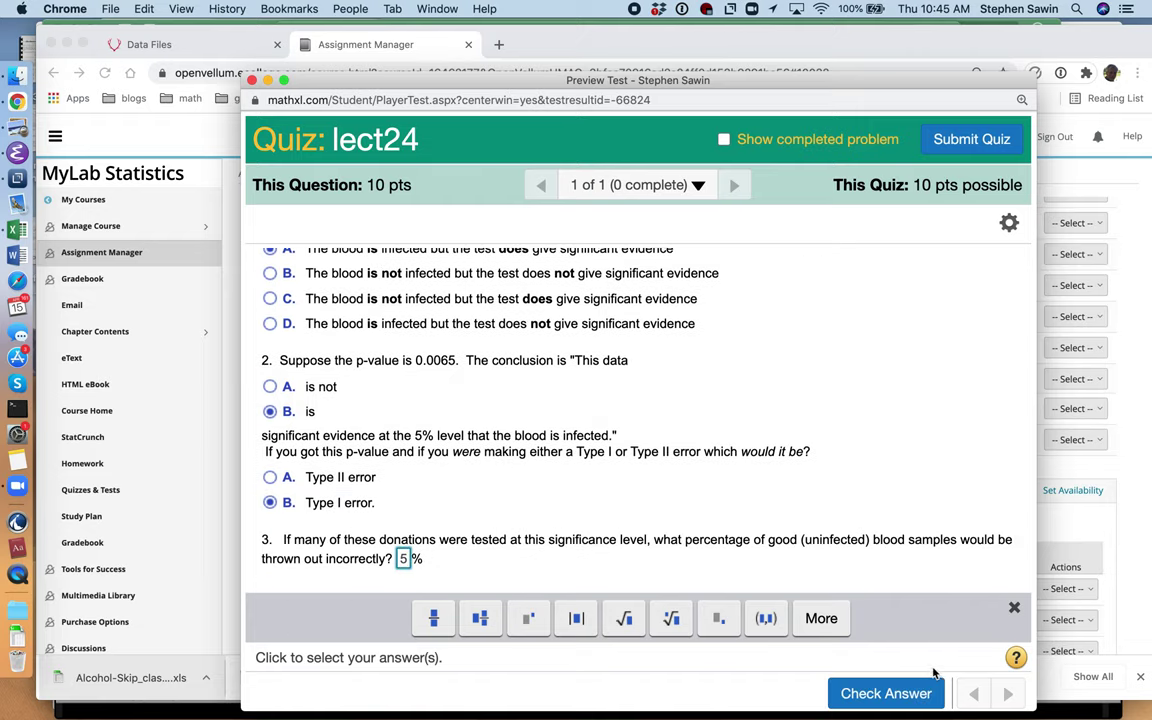
click(889, 697)
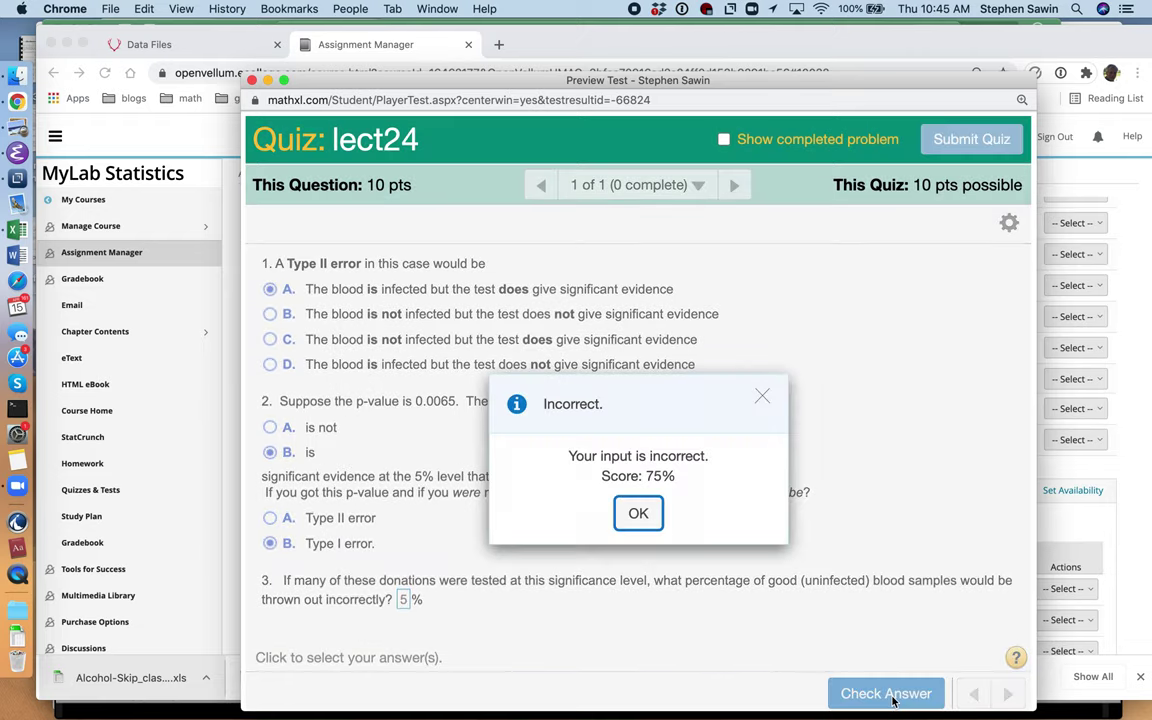
click(638, 513)
Submit the lect24 quiz and open its test review from the summary.
scroll(609, 468, up, 3)
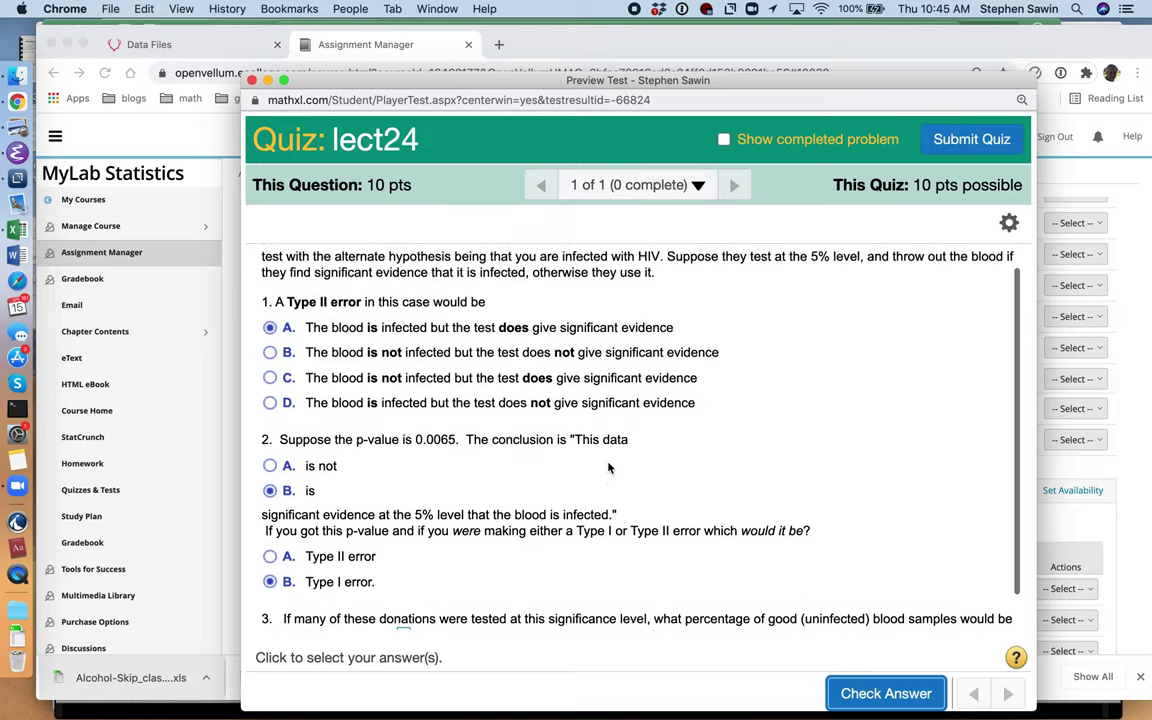
scroll(609, 468, down, 3)
scroll(609, 468, down, 1)
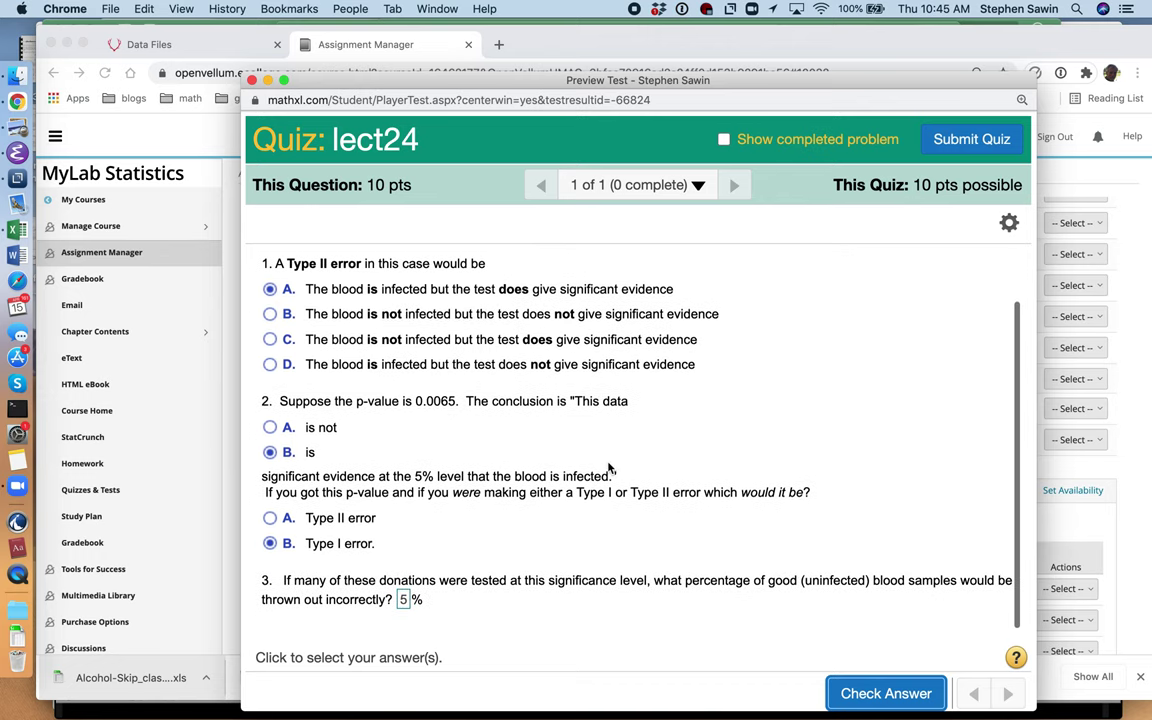
scroll(609, 468, up, 1)
scroll(609, 468, up, 3)
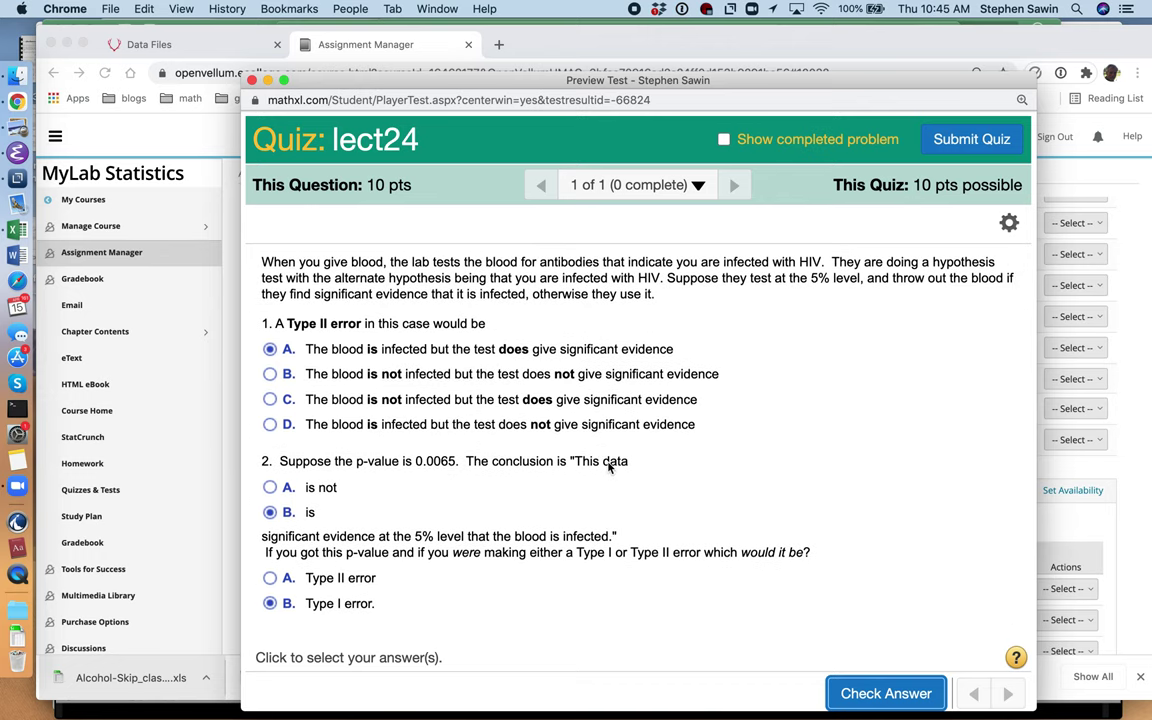
scroll(546, 414, down, 1)
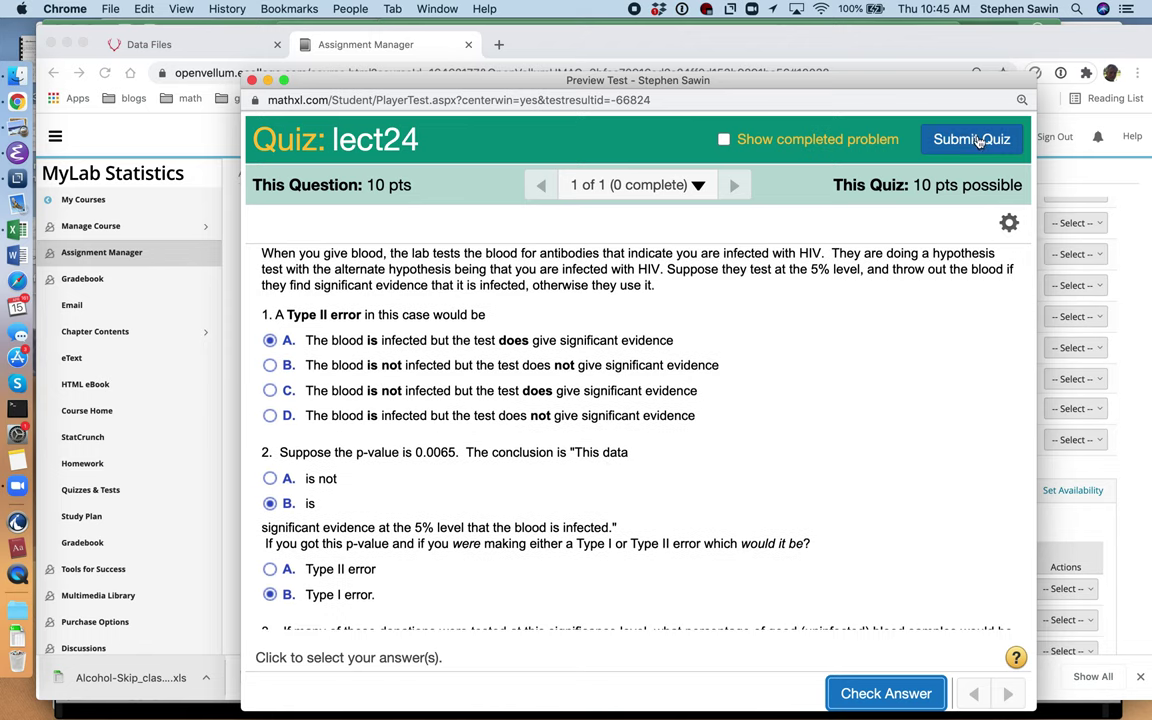
click(975, 140)
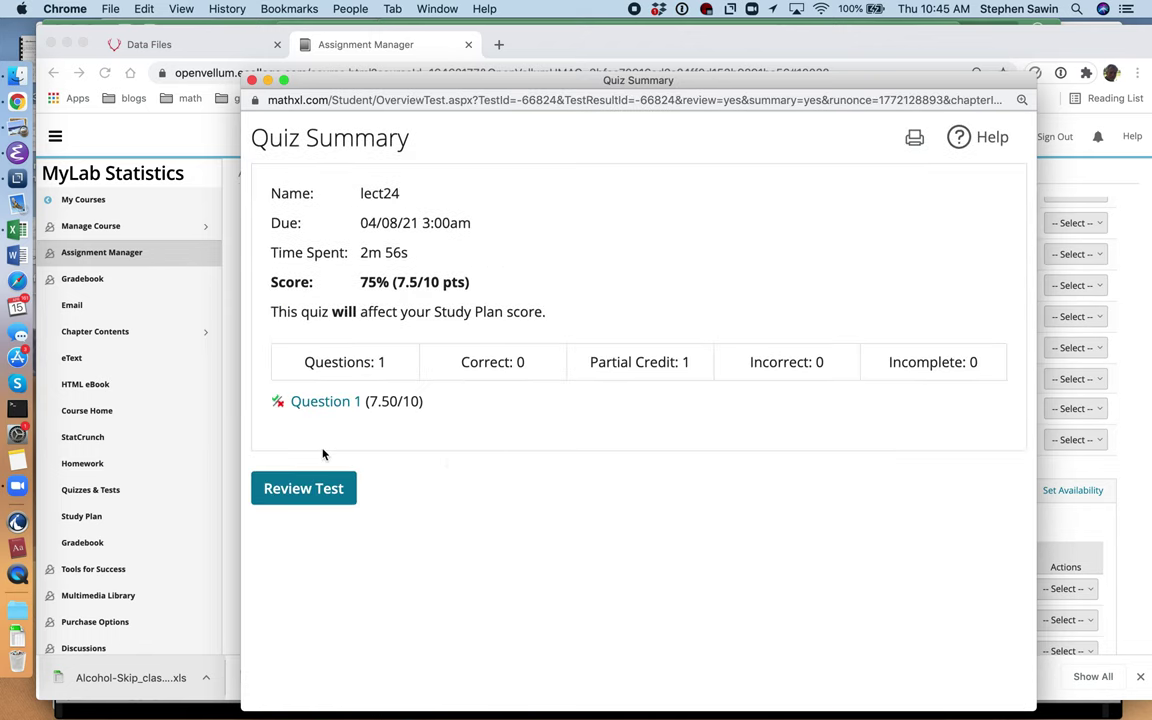
click(310, 501)
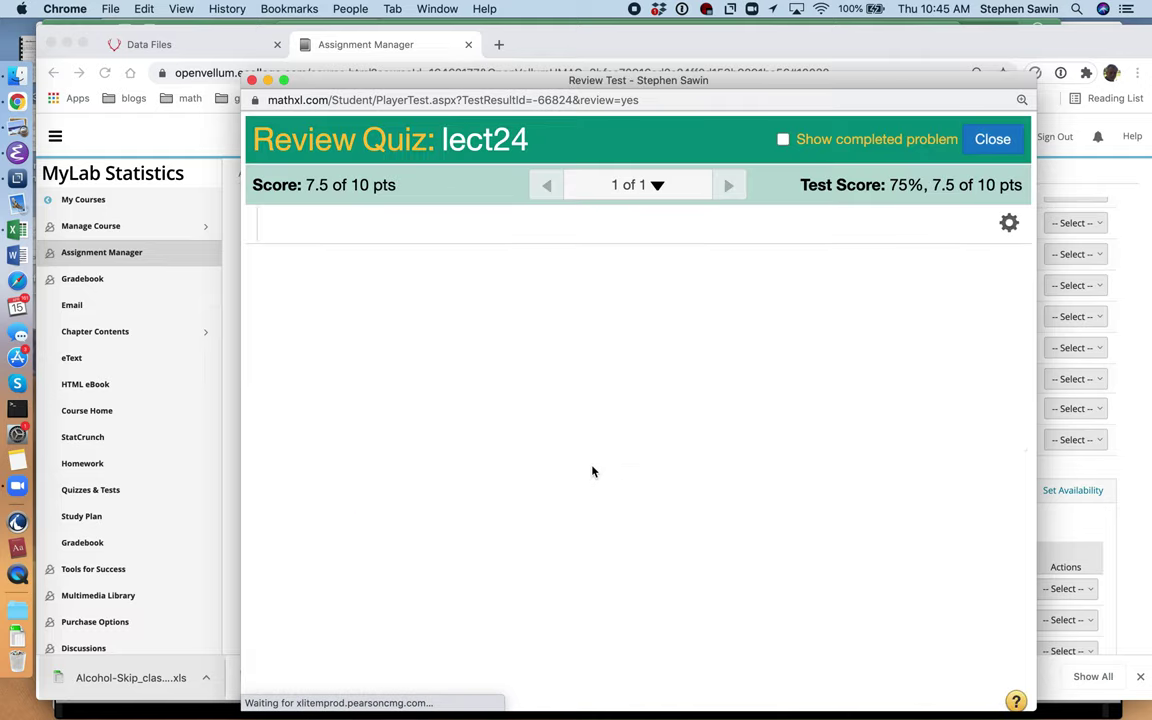
Examine the marked answers in the lect24 review, and close the review window.
scroll(592, 470, up, 1)
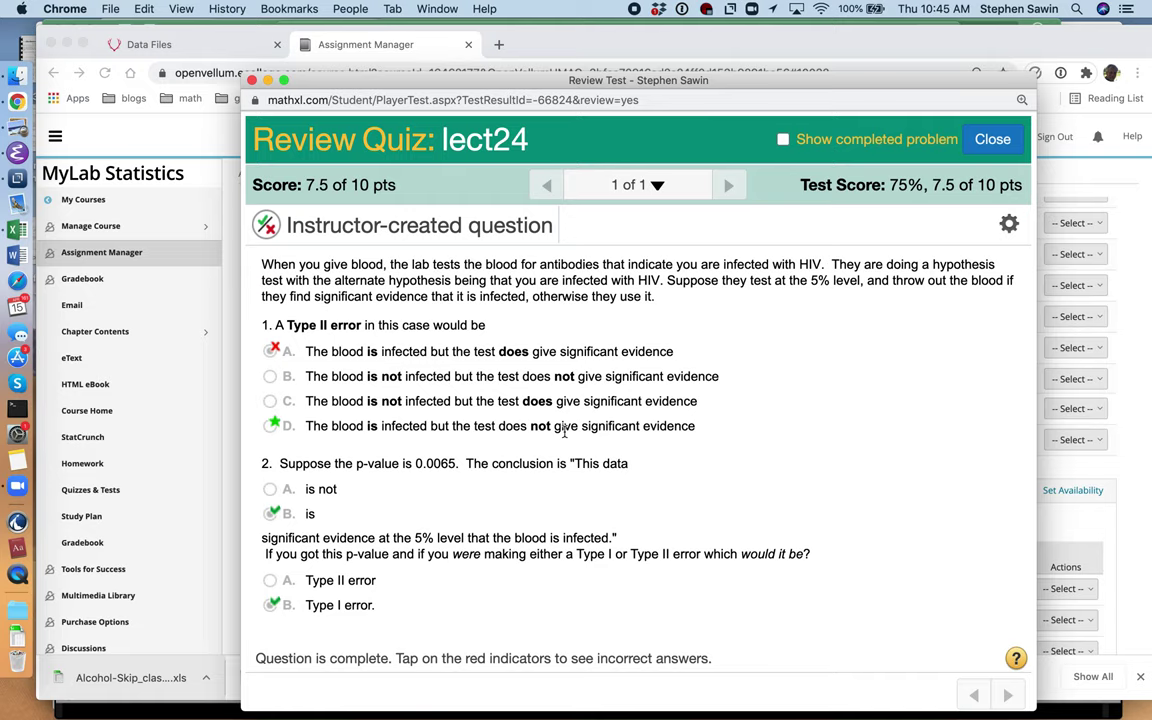
scroll(563, 430, down, 3)
scroll(564, 432, up, 1)
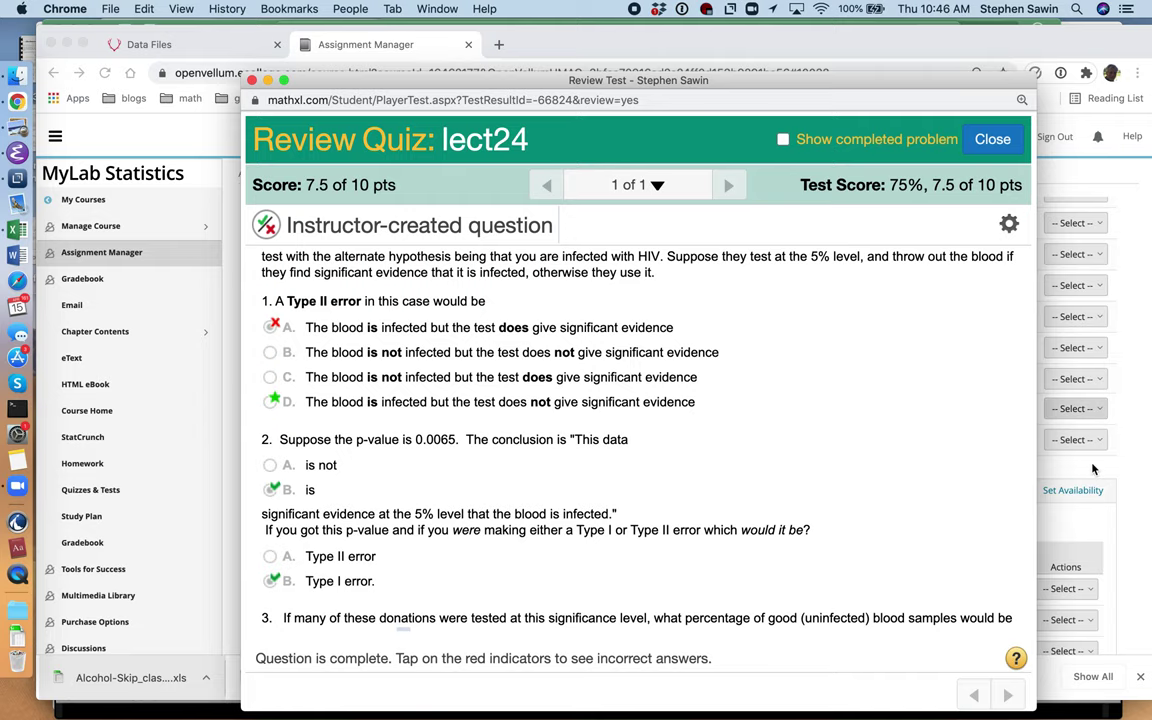
key(super+w)
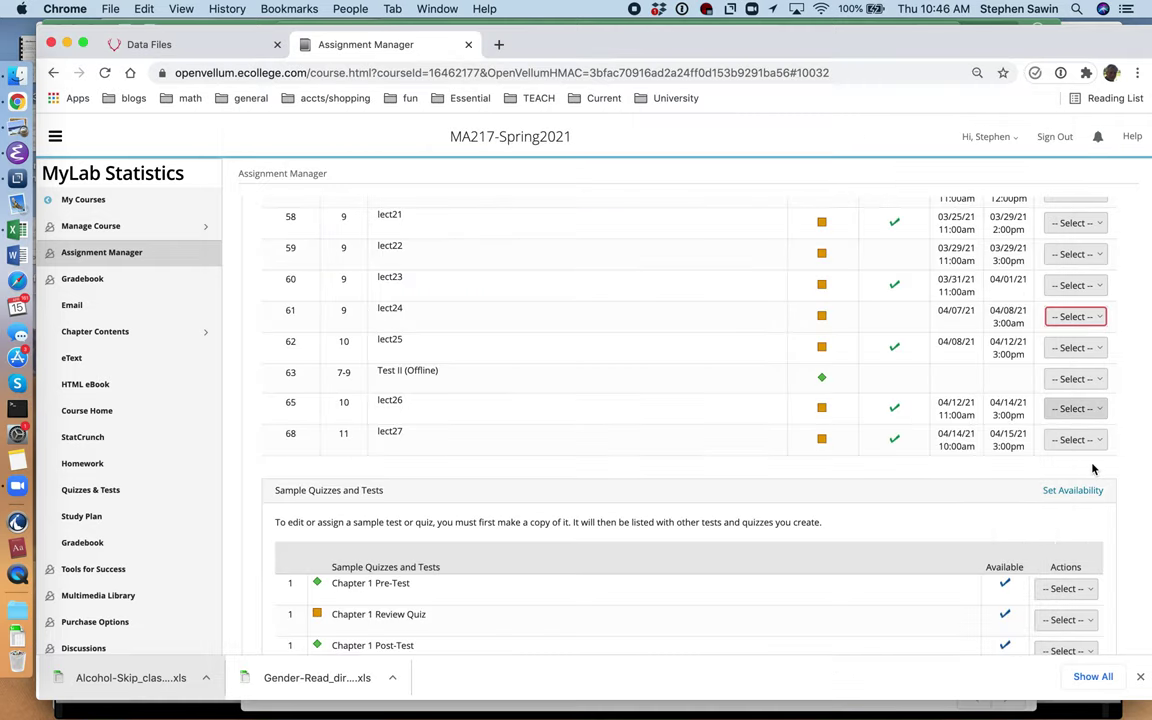
Open the preview of the lect25 quiz and answer question 1 with p_tp ≠ p_jack.
click(1075, 347)
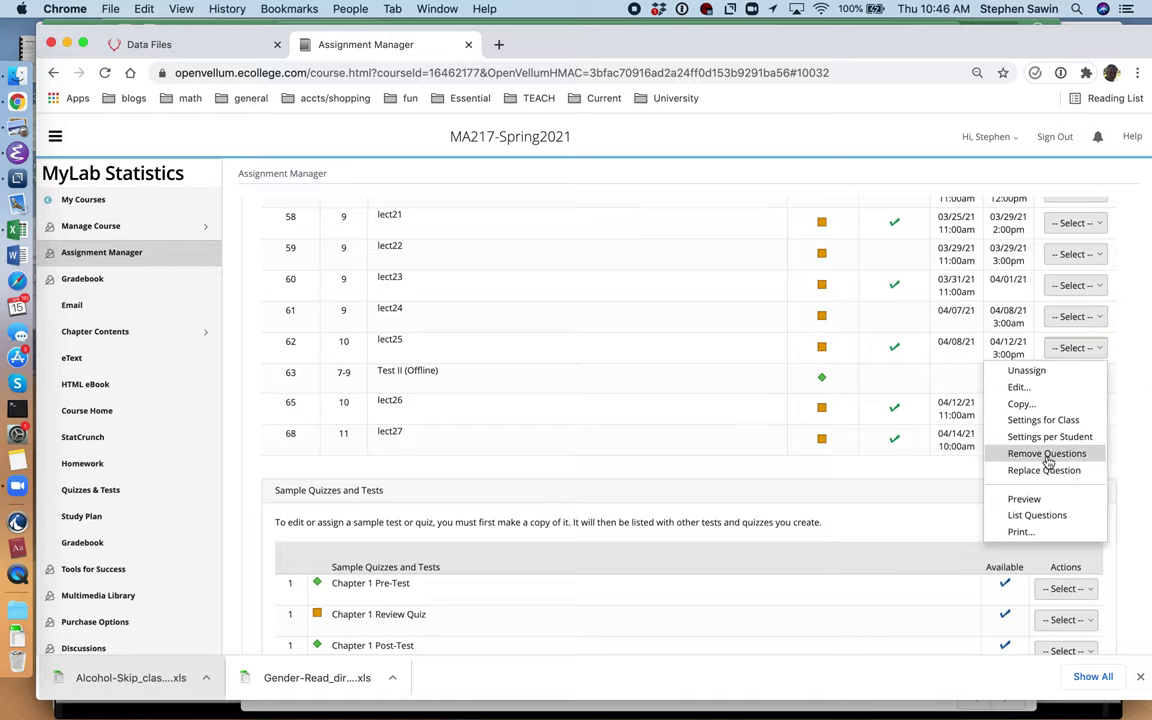
click(1024, 498)
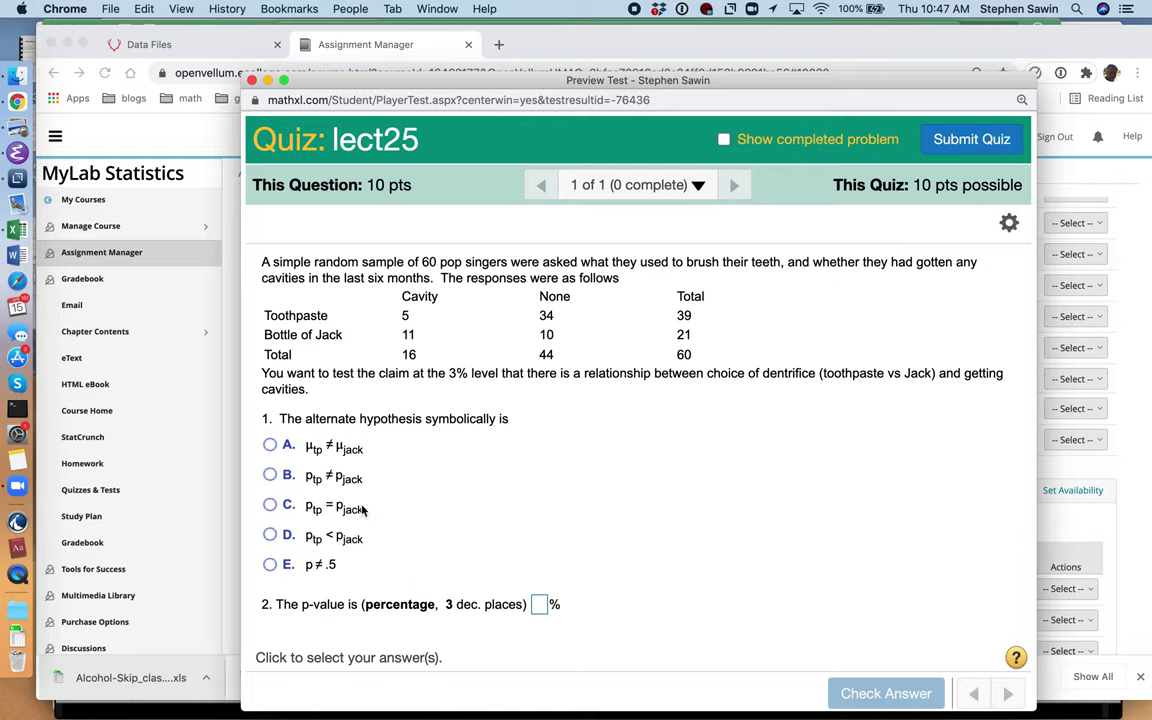
click(270, 476)
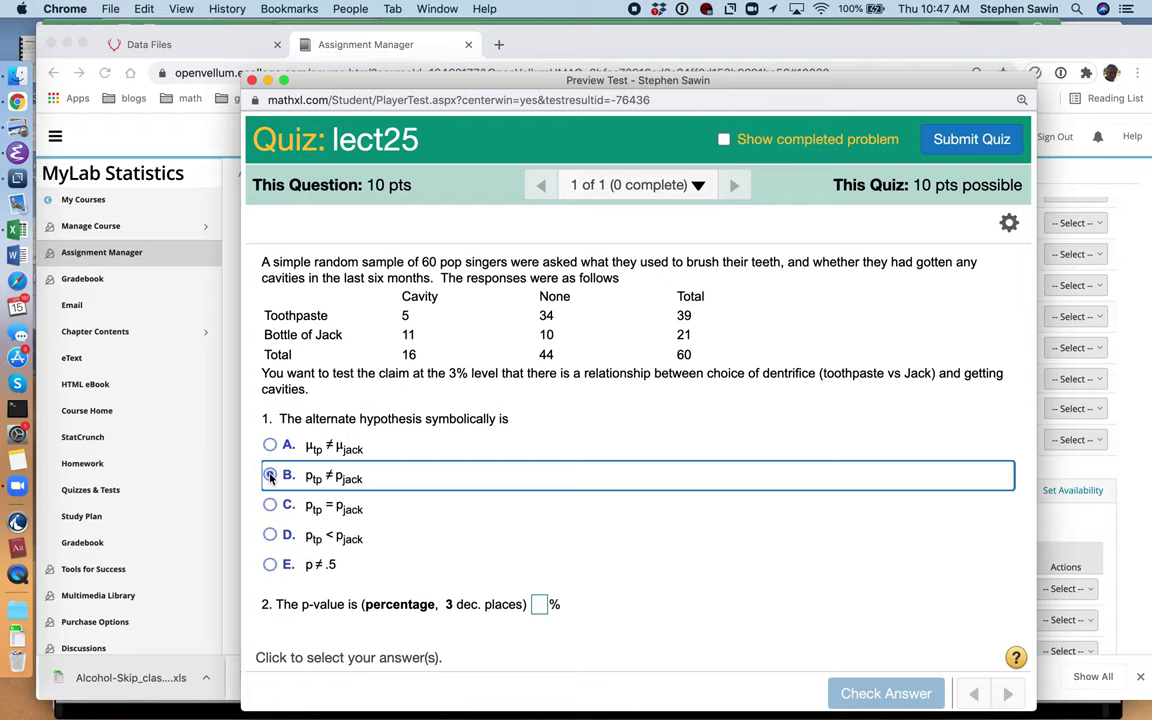
click(692, 324)
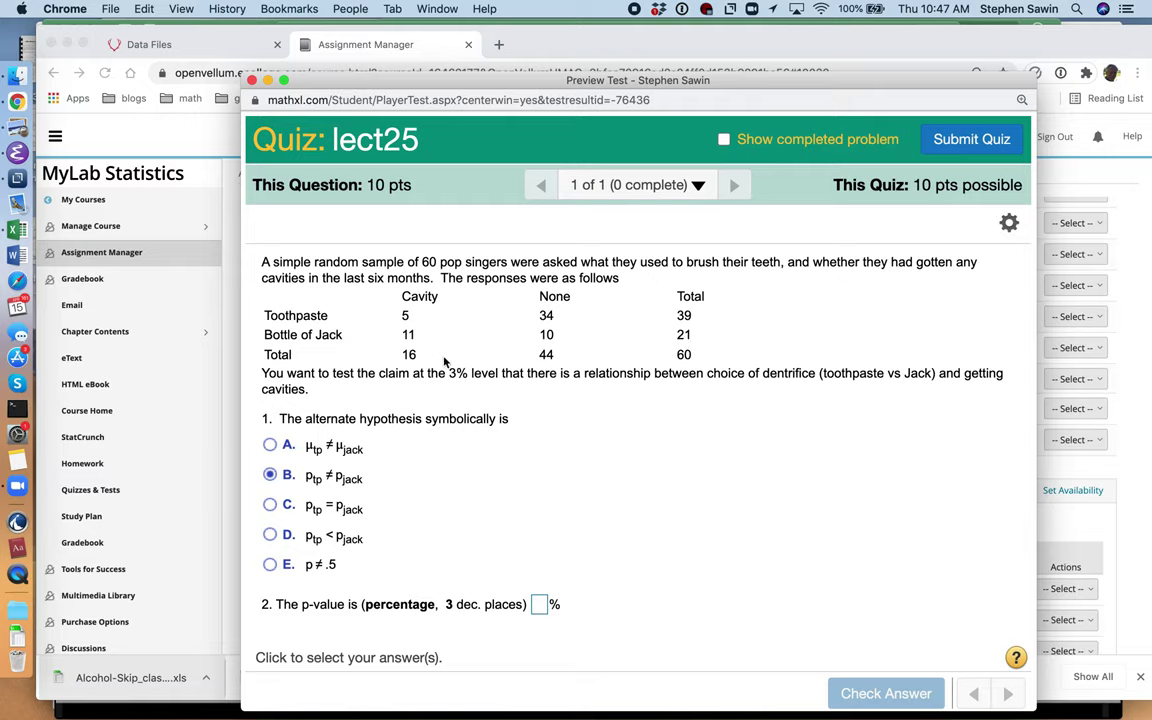
Bring up the two_sample_proportion (10) workbook in Excel and label the two samples Toothpaste and Jack.
key(super+Tab)
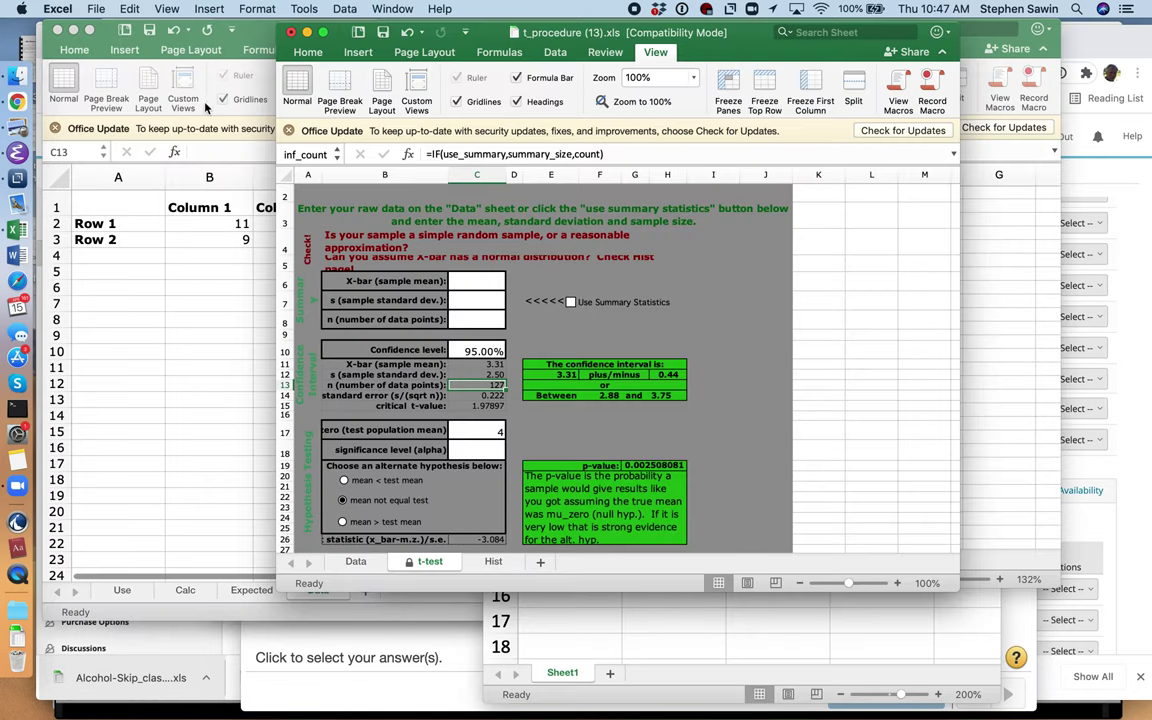
click(391, 9)
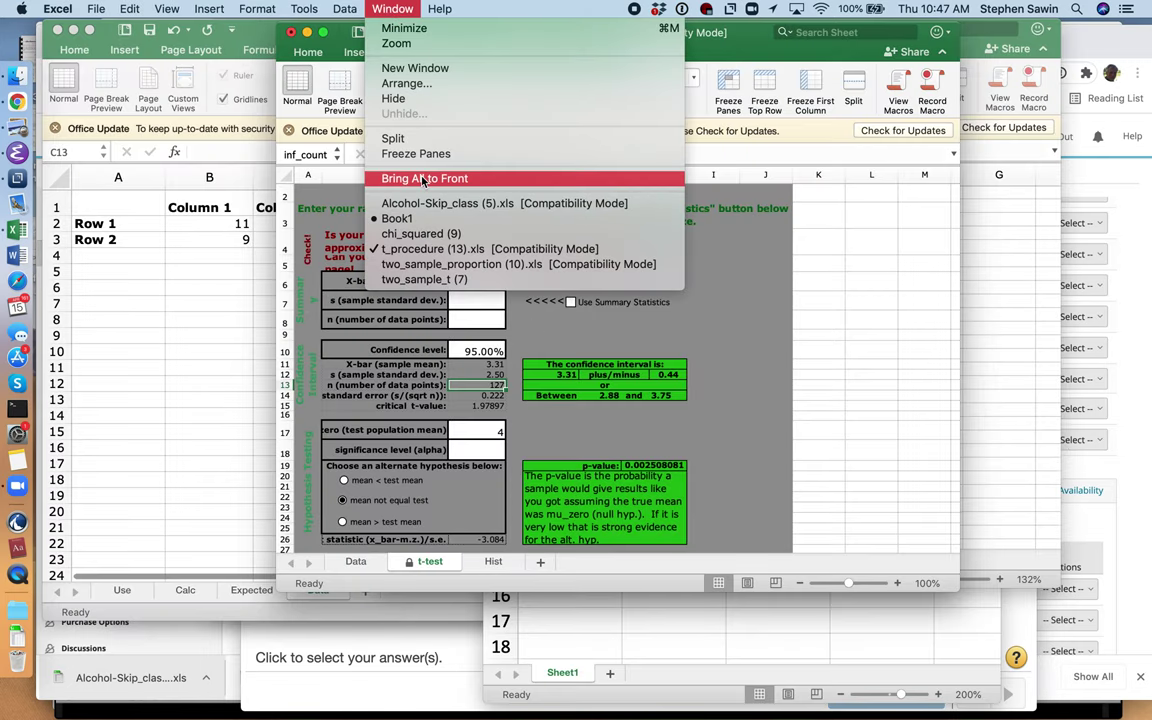
click(433, 265)
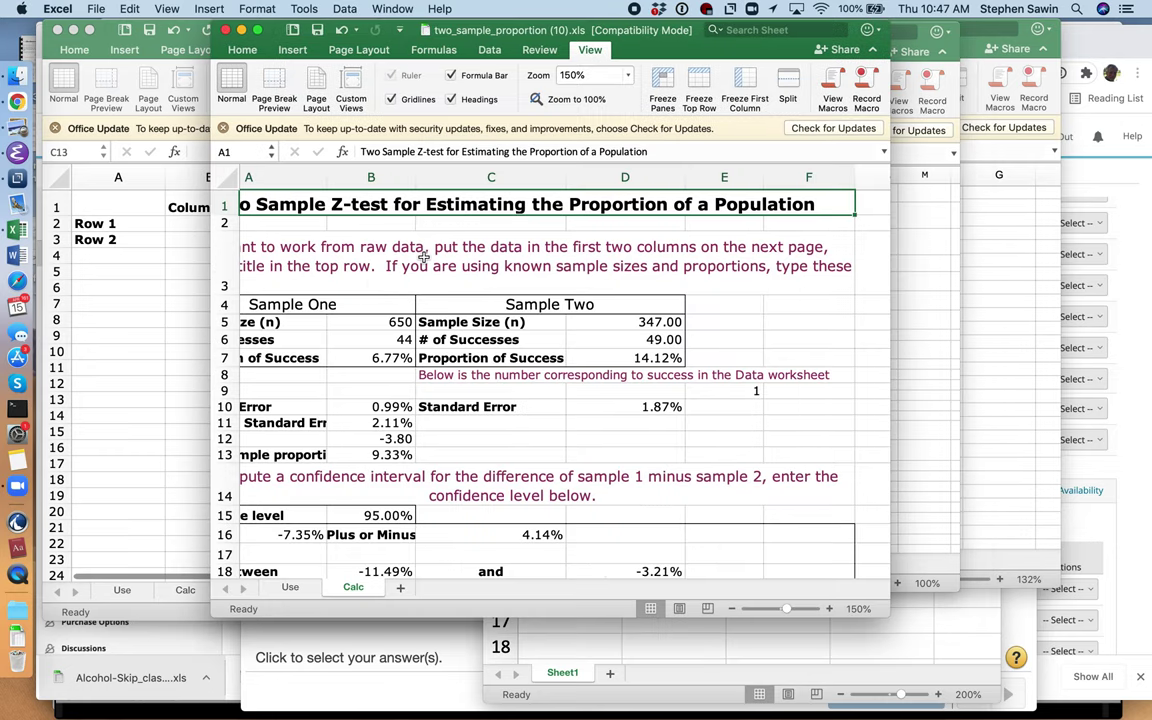
click(346, 305)
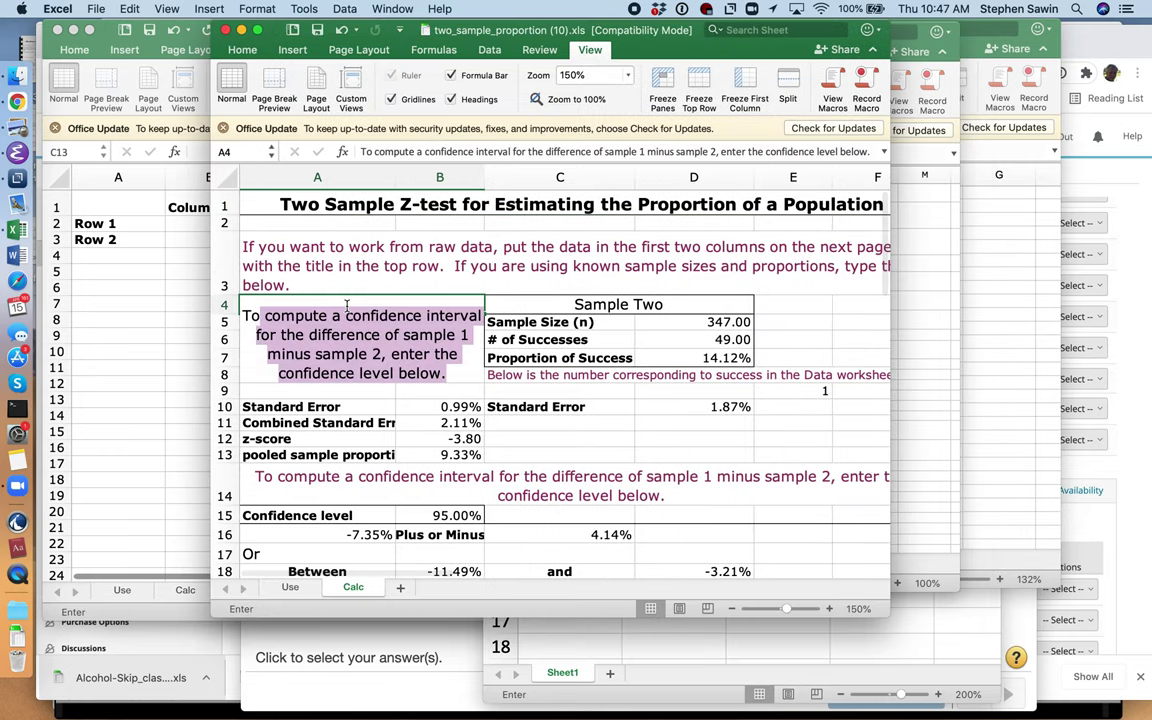
text(Toothpaste)
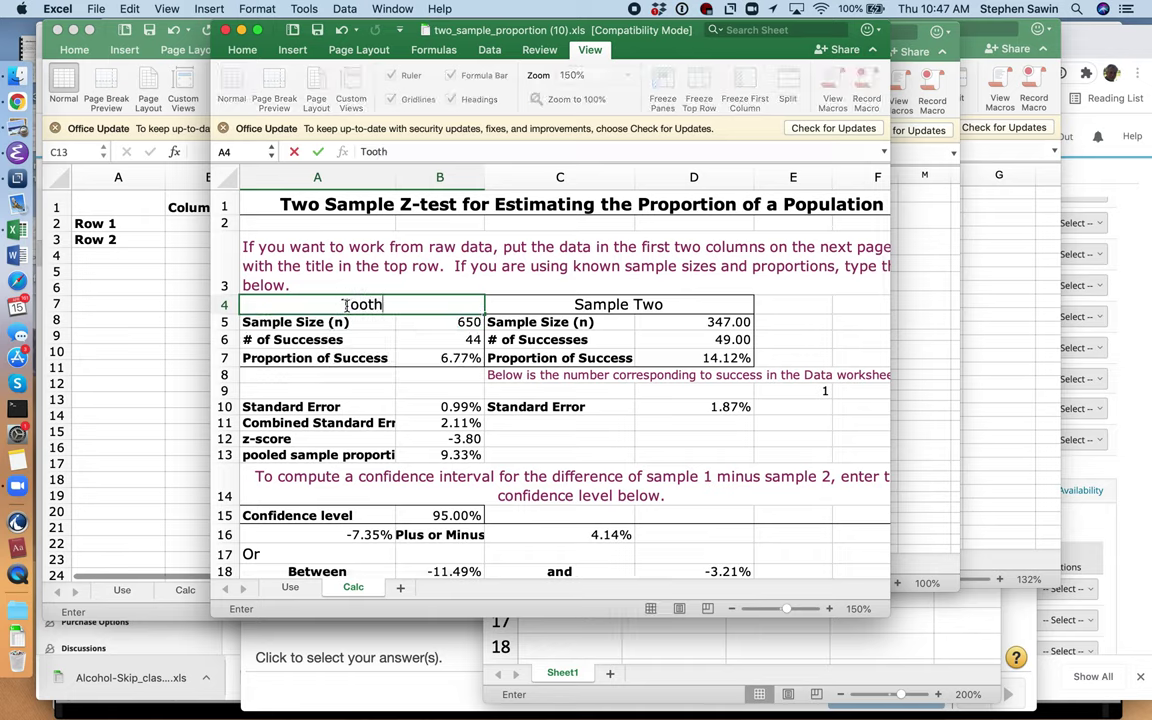
click(611, 305)
text(Jack)
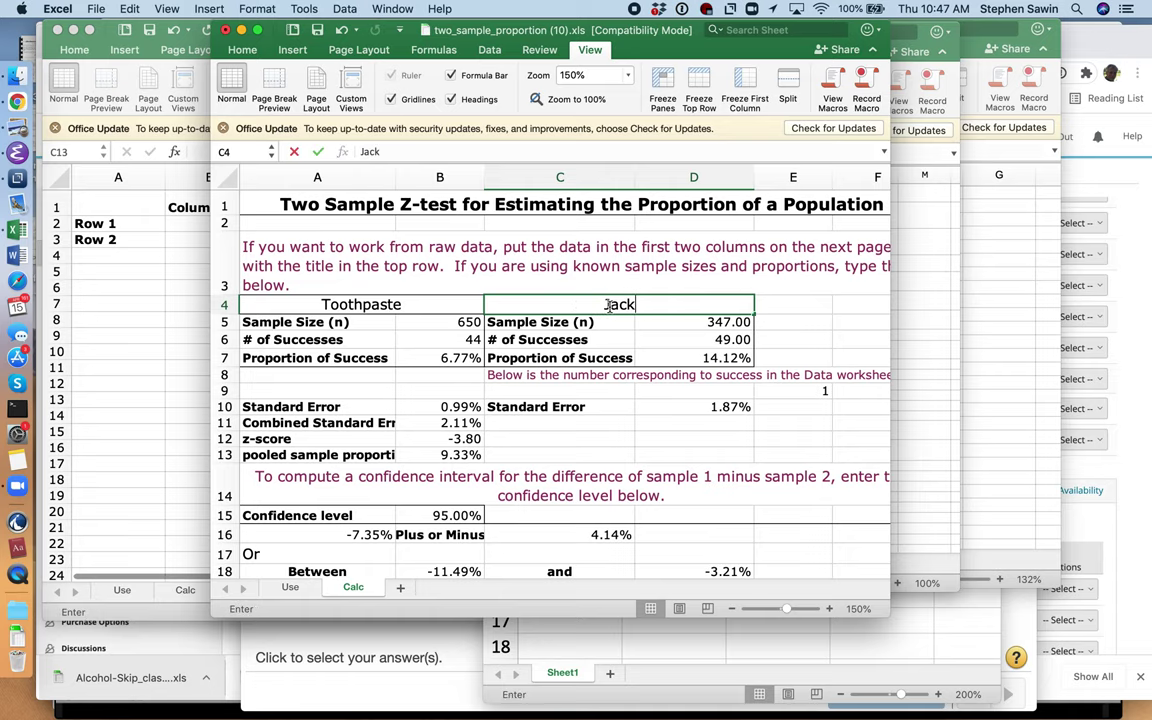
Using the quiz table, set the Toothpaste sample size to 39 and its number of successes to 5.
key(super+Tab)
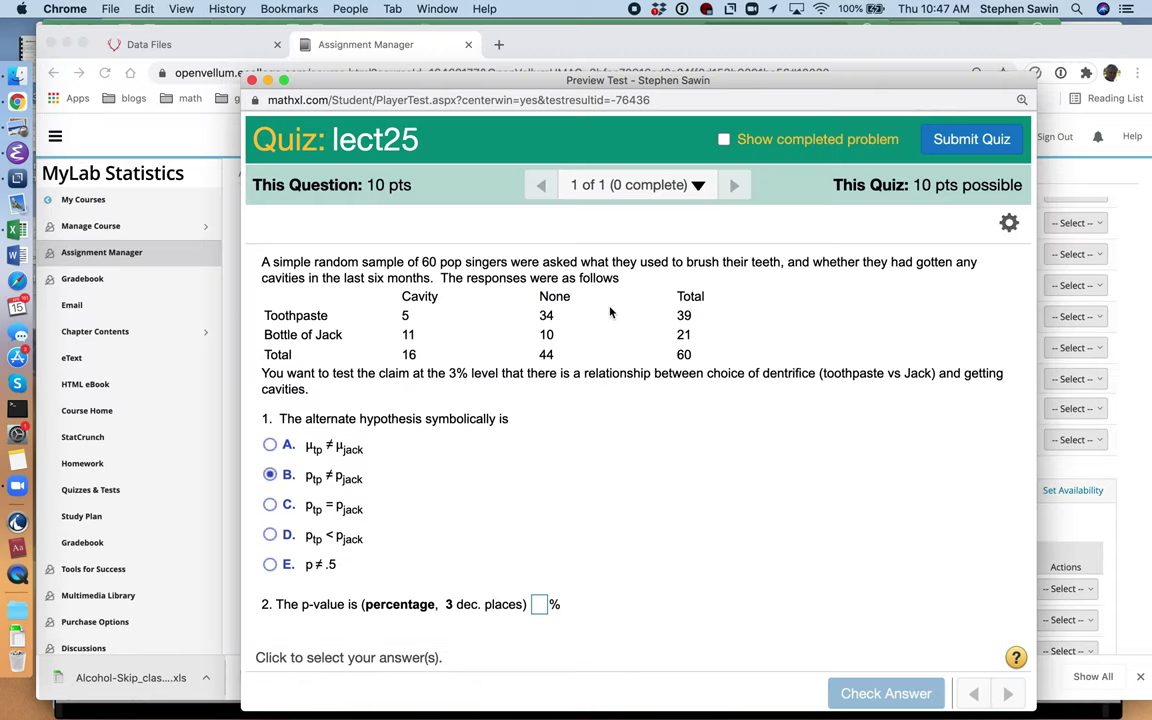
key(super+Tab)
click(470, 322)
text(39)
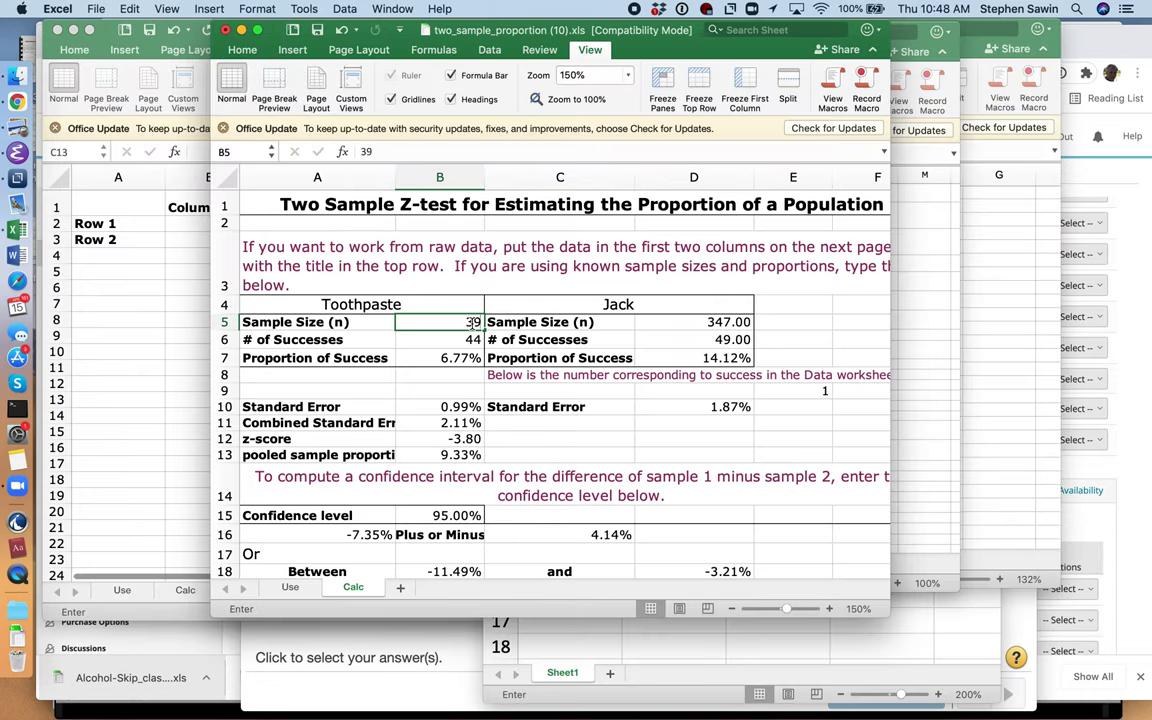
key(Return)
text(5)
Using the quiz table, set the Jack sample size to 21 and its number of successes to 11.
click(727, 322)
key(super+Tab)
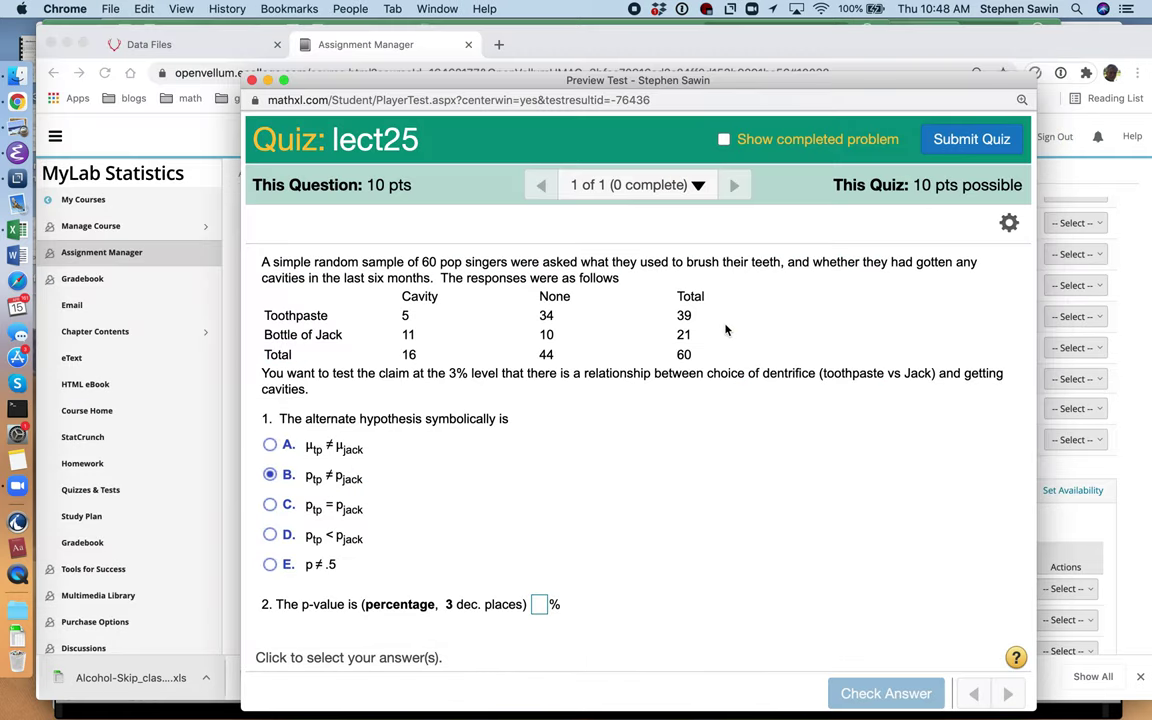
key(super+Tab)
text(21)
key(Return)
text(11)
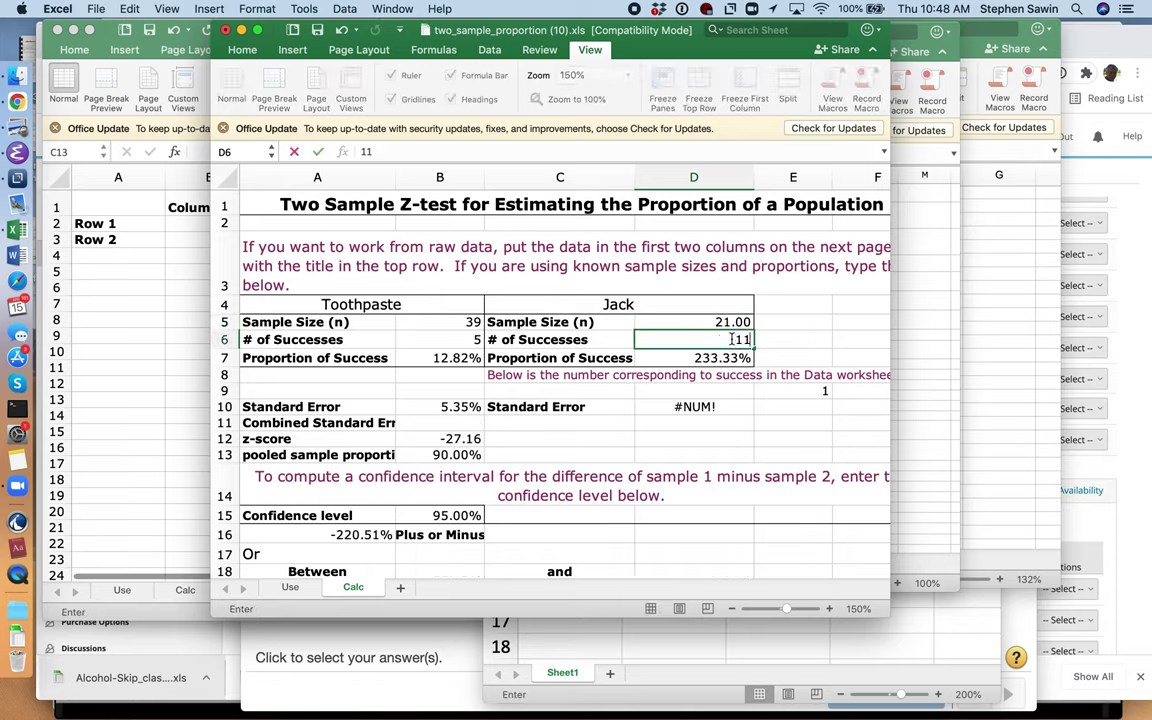
click(781, 370)
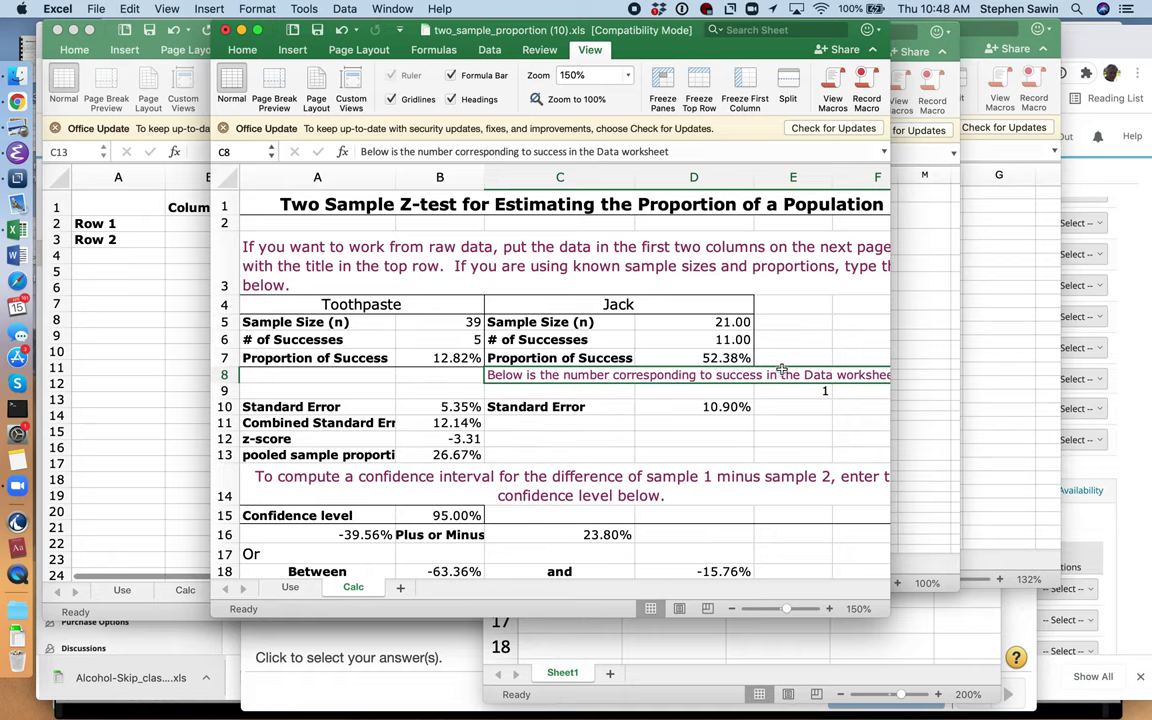
Find the p-values below the confidence interval and highlight rows 27 and 28 for the two-tailed alternate hypothesis.
scroll(734, 405, down, 5)
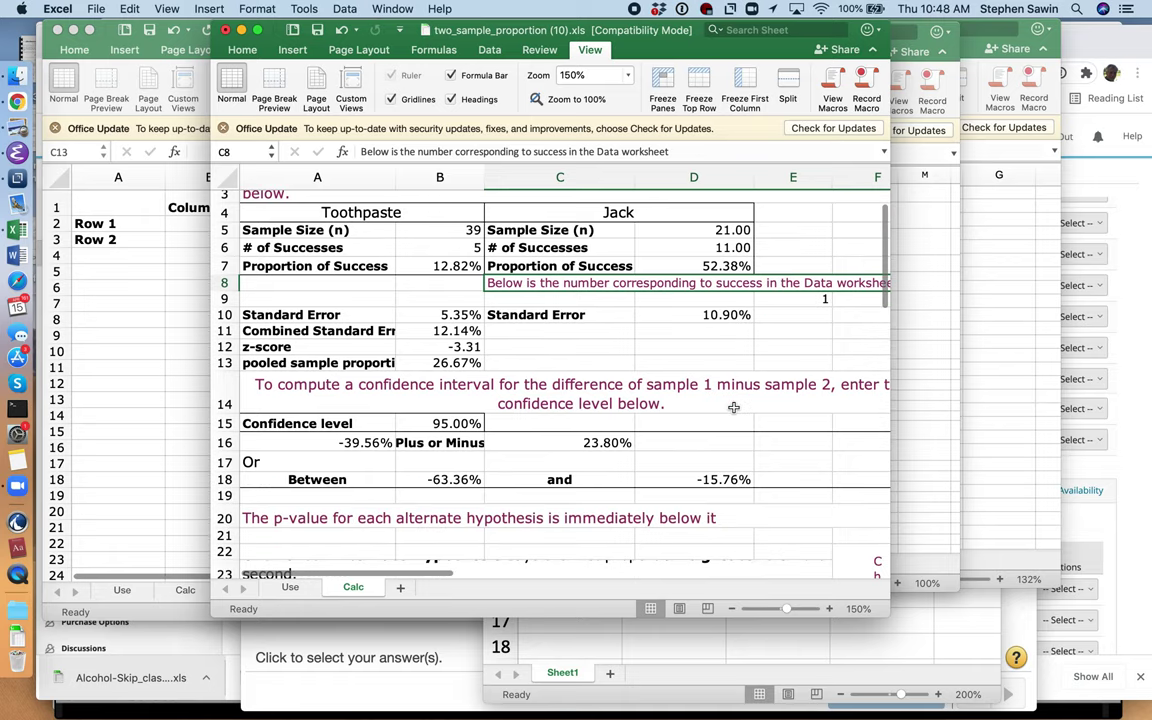
scroll(734, 408, down, 5)
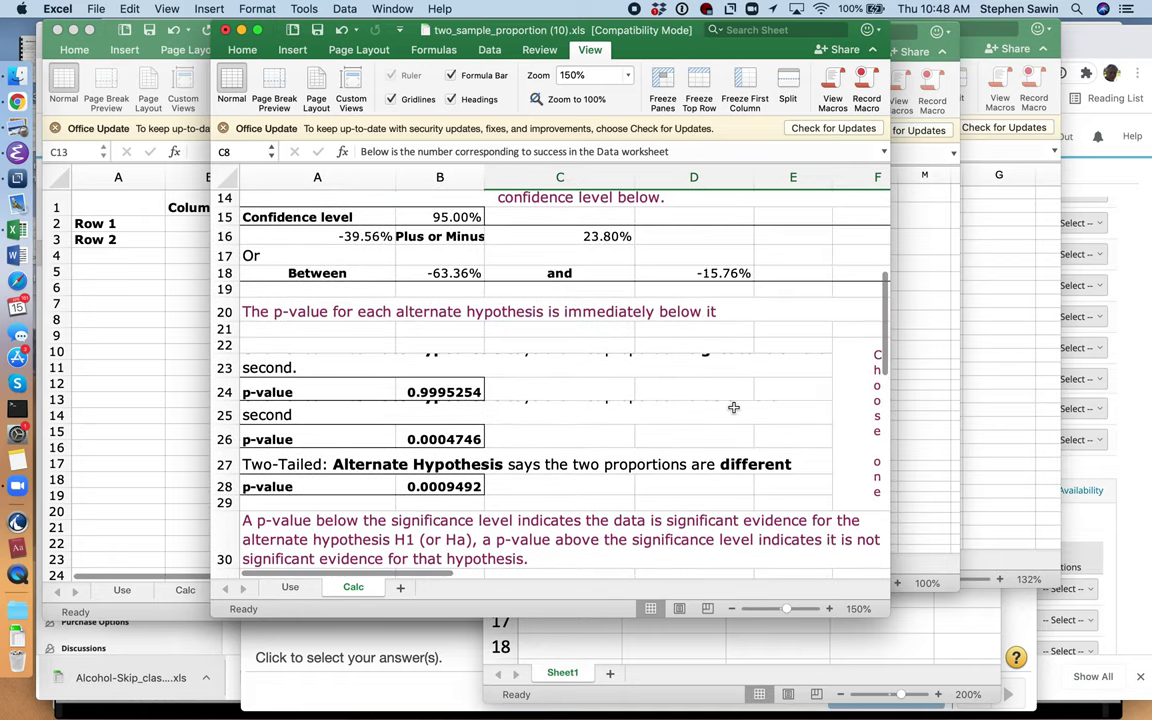
scroll(734, 407, up, 4)
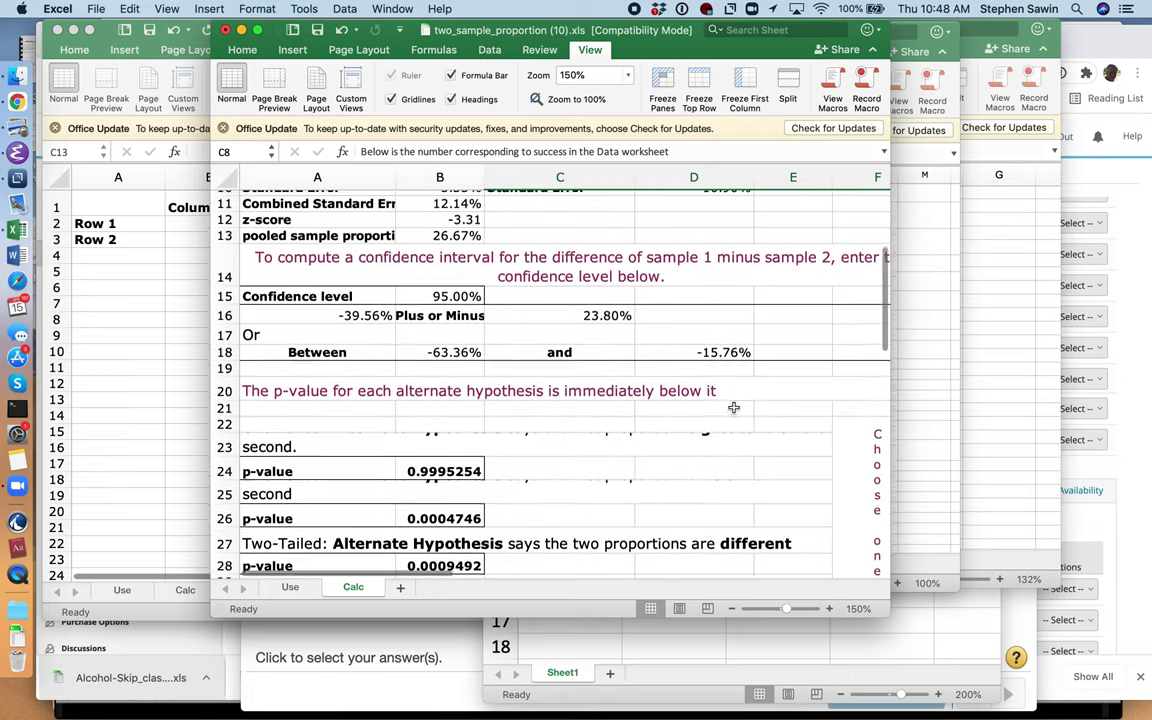
scroll(734, 407, up, 4)
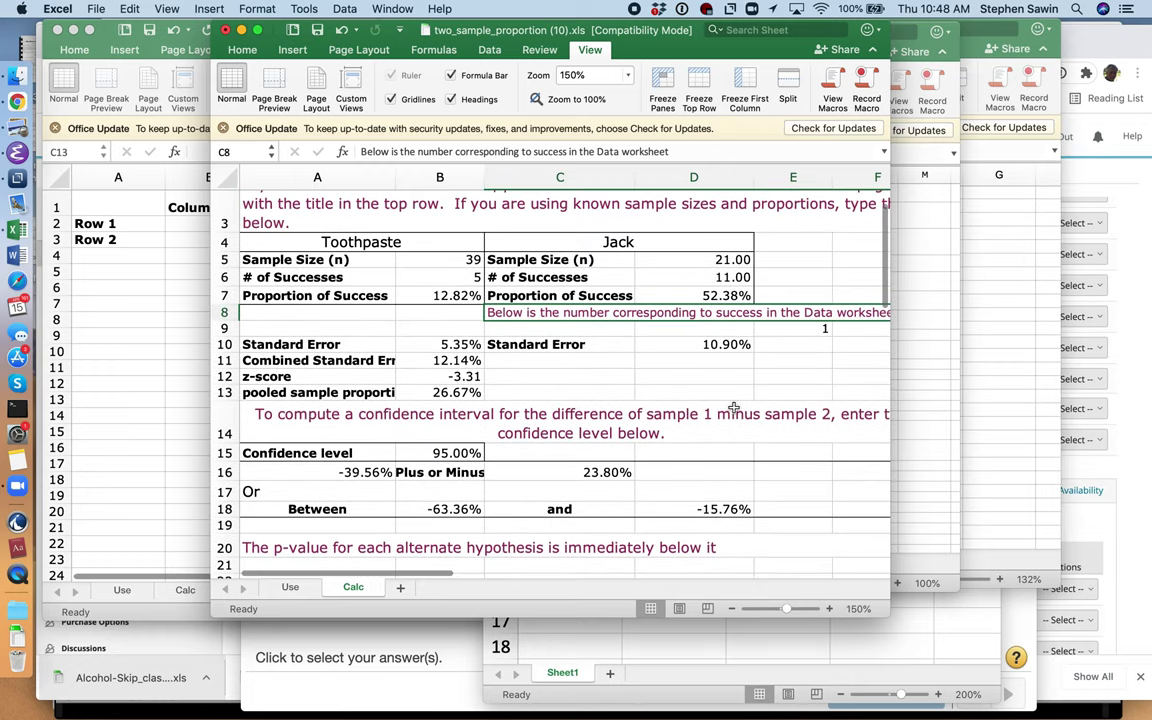
scroll(734, 408, down, 5)
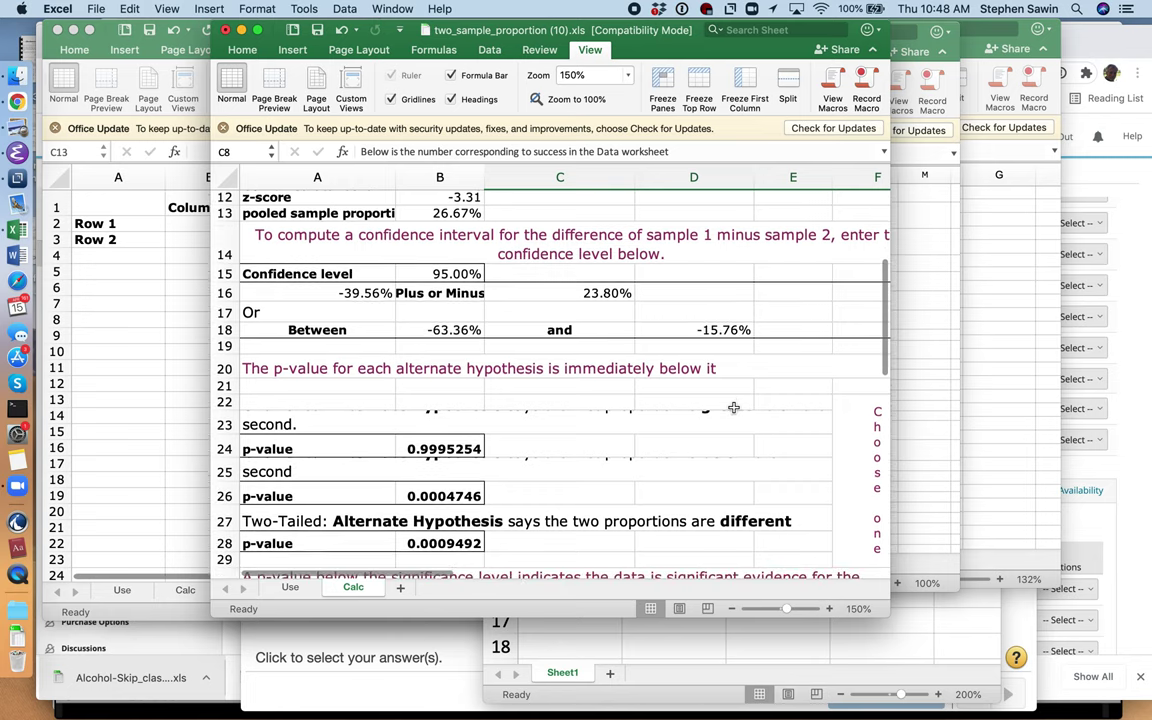
scroll(734, 407, down, 3)
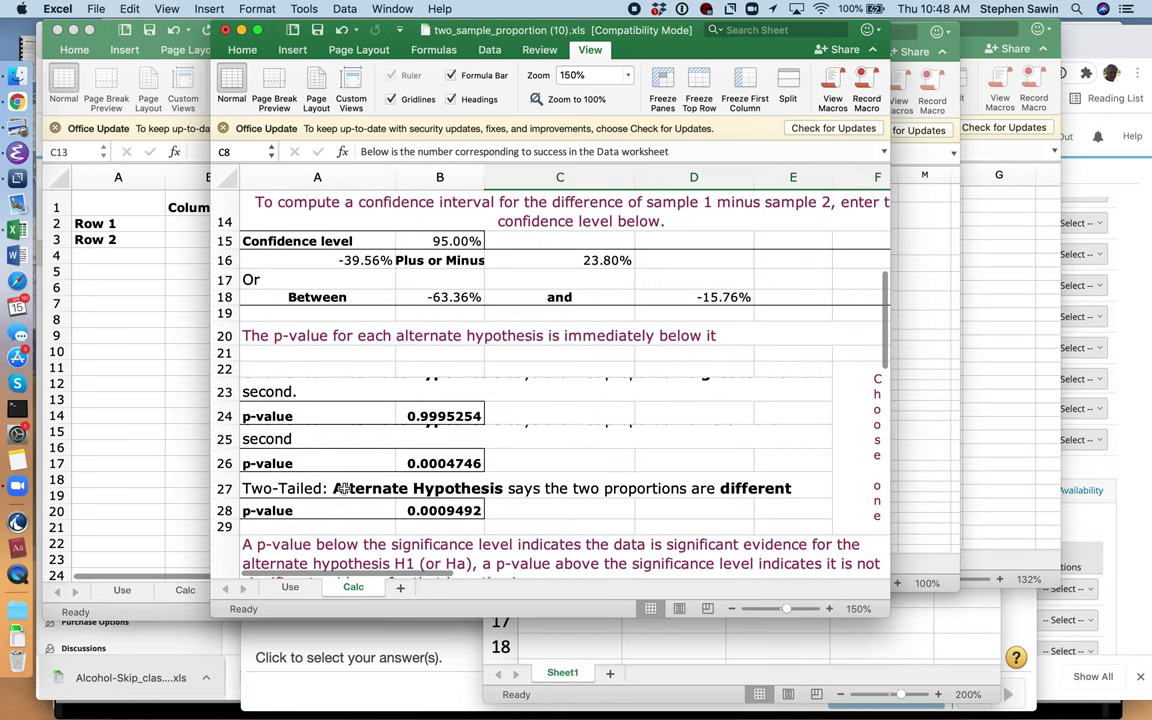
drag(224, 488, 228, 510)
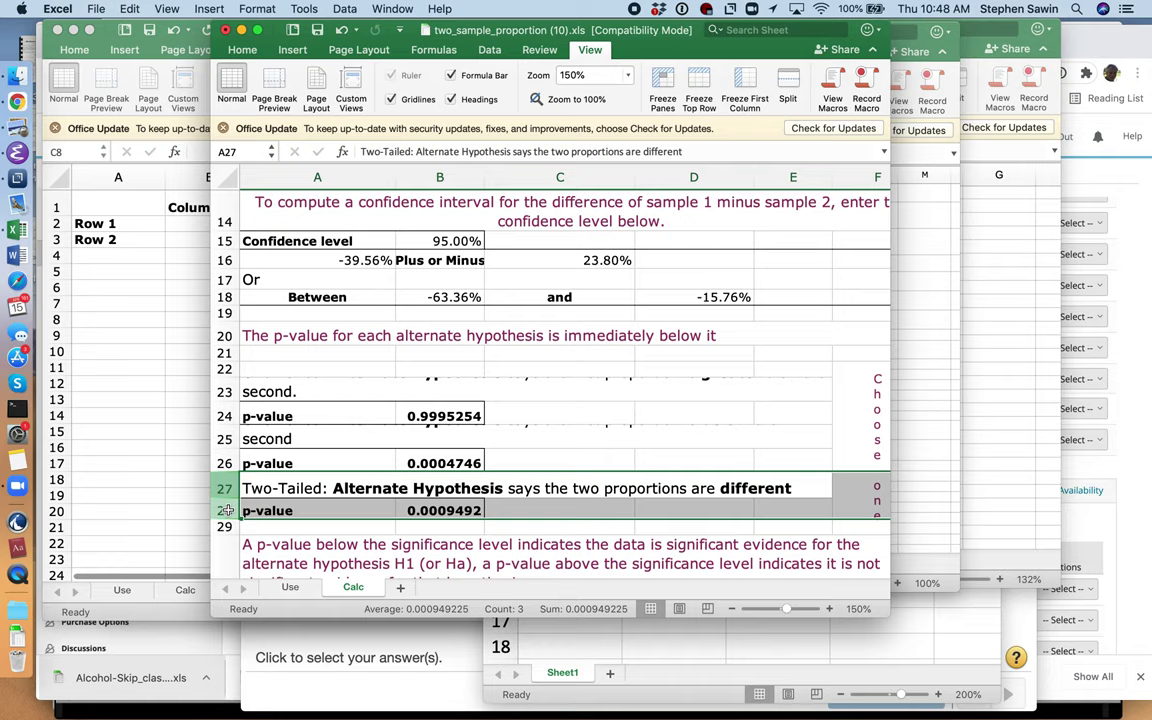
Return to the lect25 quiz in Chrome, enter .095 % as the p-value in question 2, and choose "is" in question 3.
key(super+Tab)
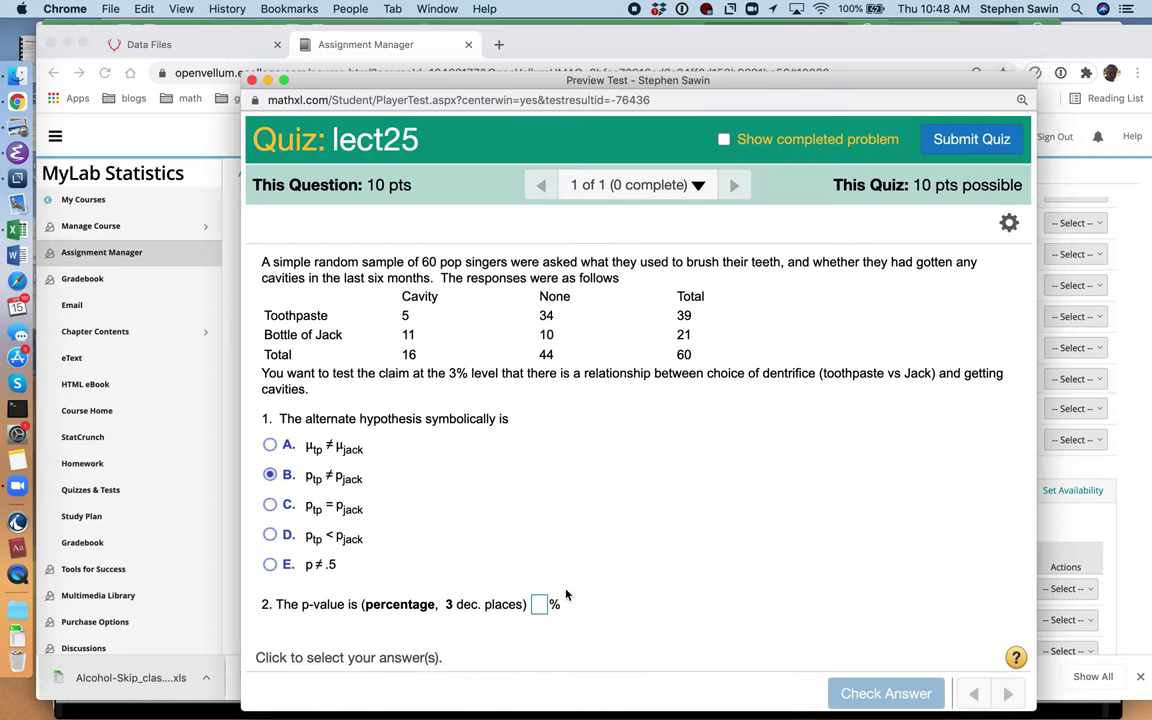
click(539, 604)
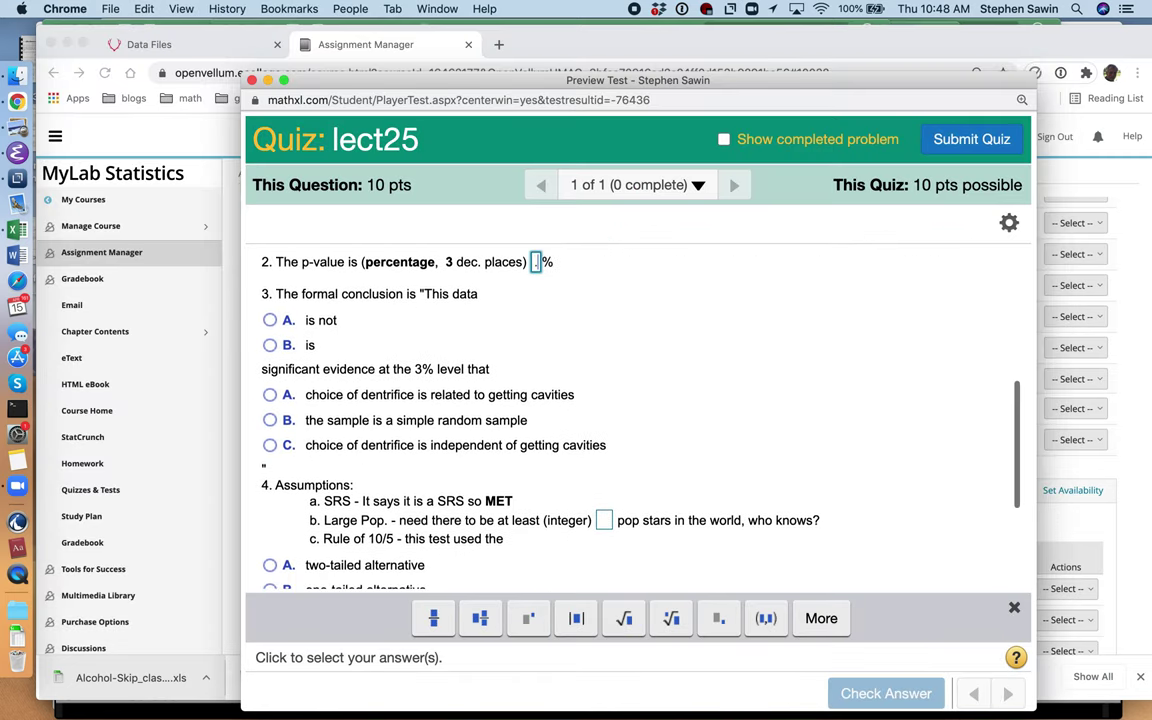
text(.095)
click(506, 345)
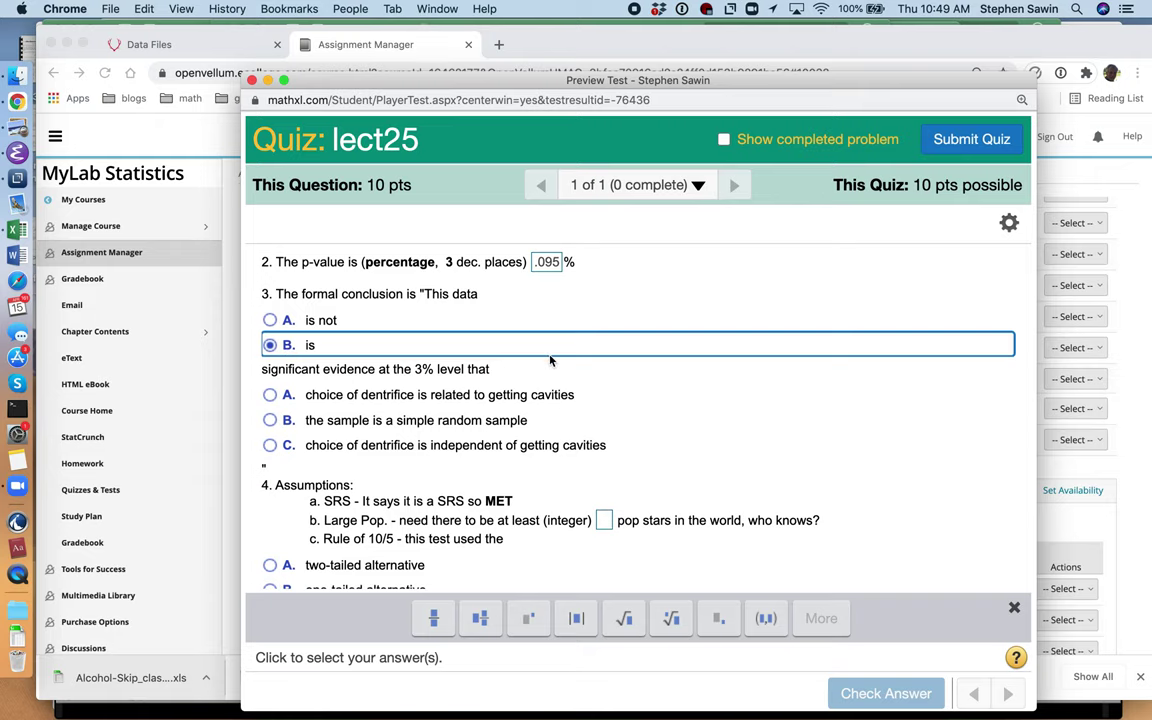
scroll(549, 360, down, 2)
scroll(549, 360, up, 2)
scroll(549, 360, down, 1)
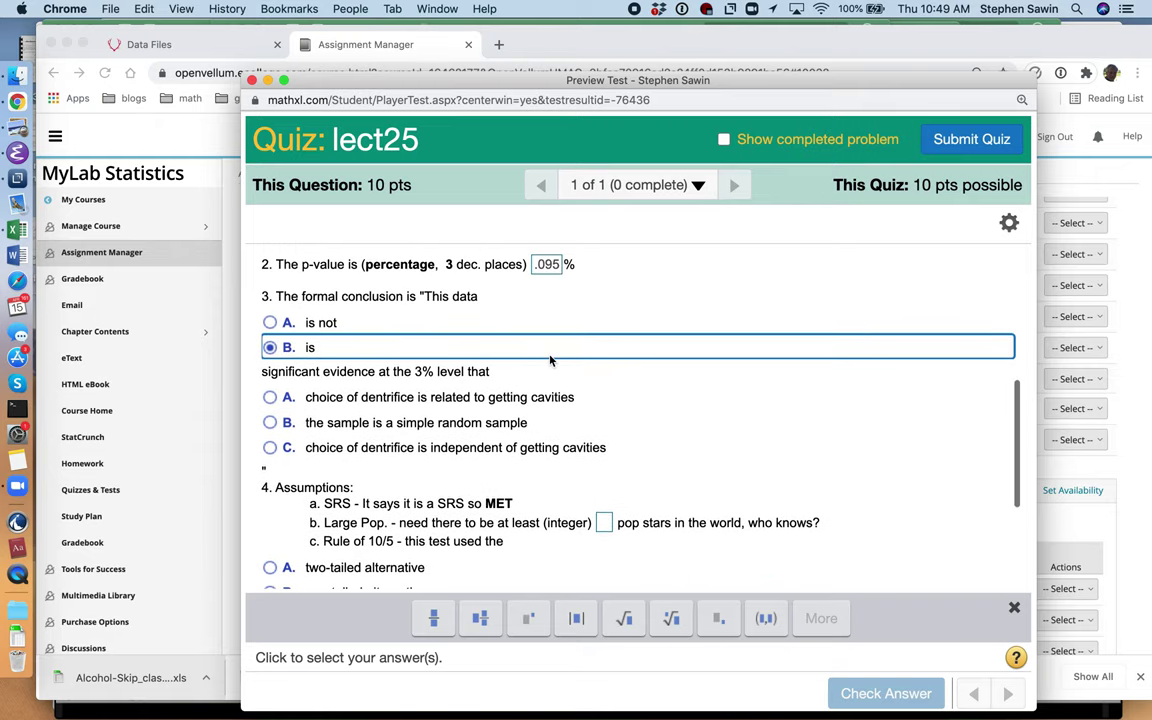
Complete question 3's formal conclusion with "choice of dentrifice is related to getting cavities" after rereading the claim.
scroll(549, 360, up, 2)
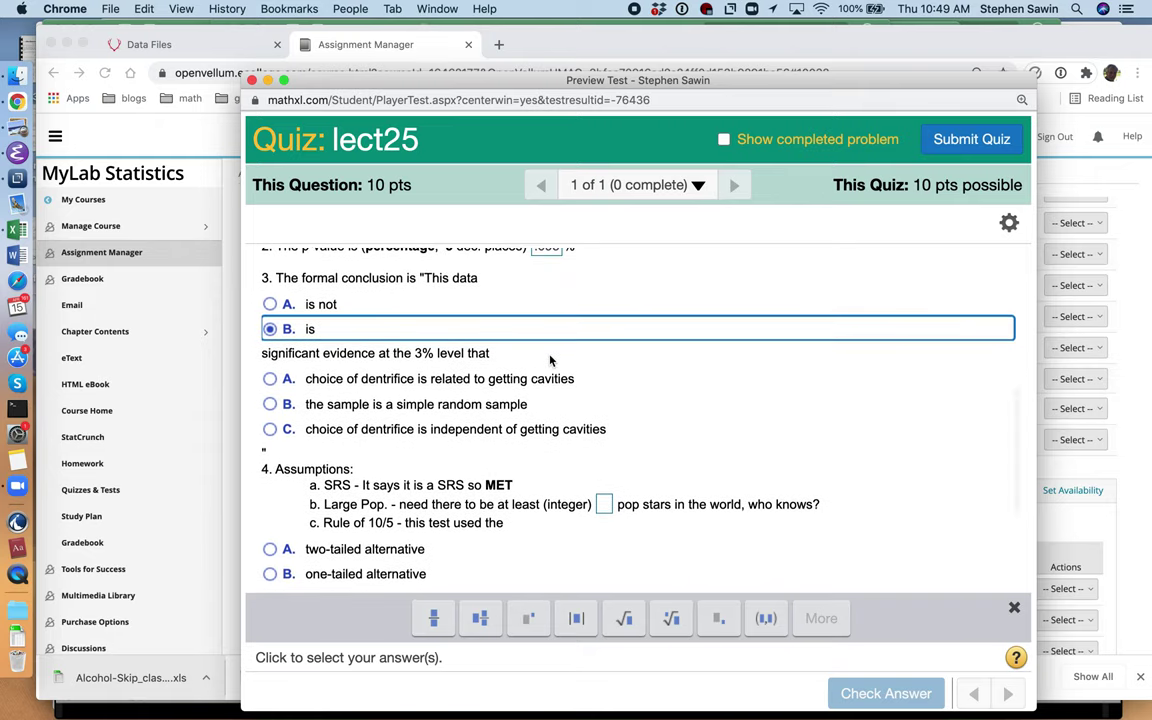
scroll(549, 360, up, 5)
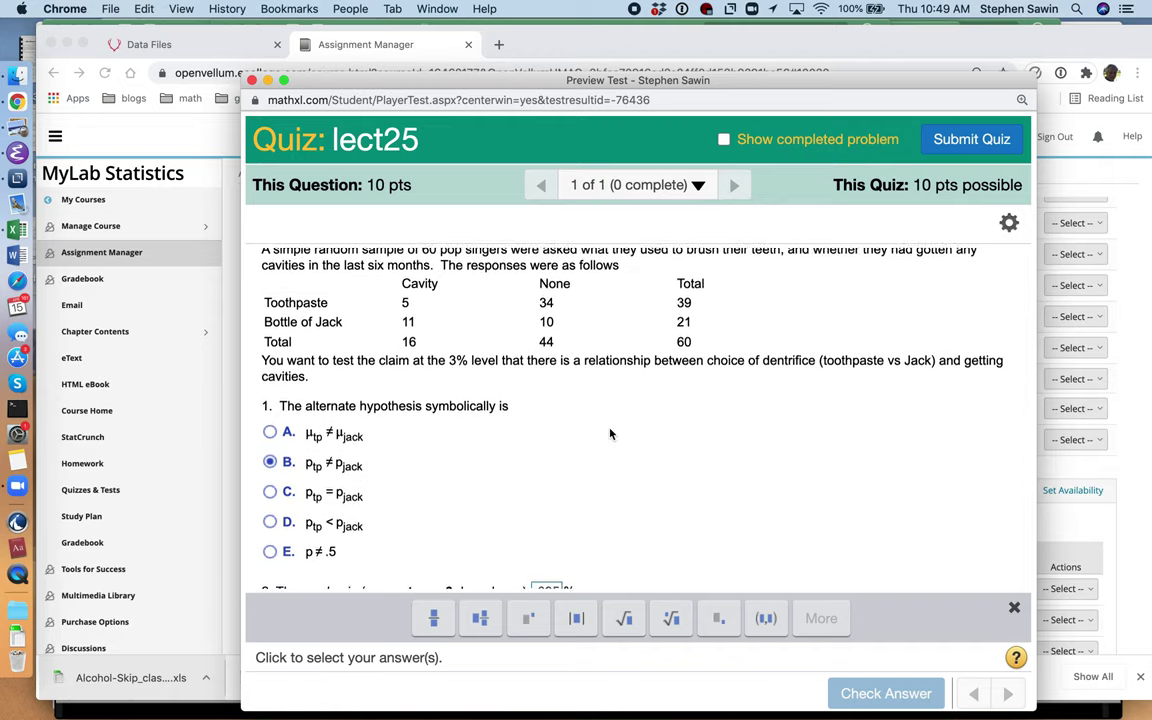
scroll(611, 433, down, 3)
scroll(611, 433, down, 8)
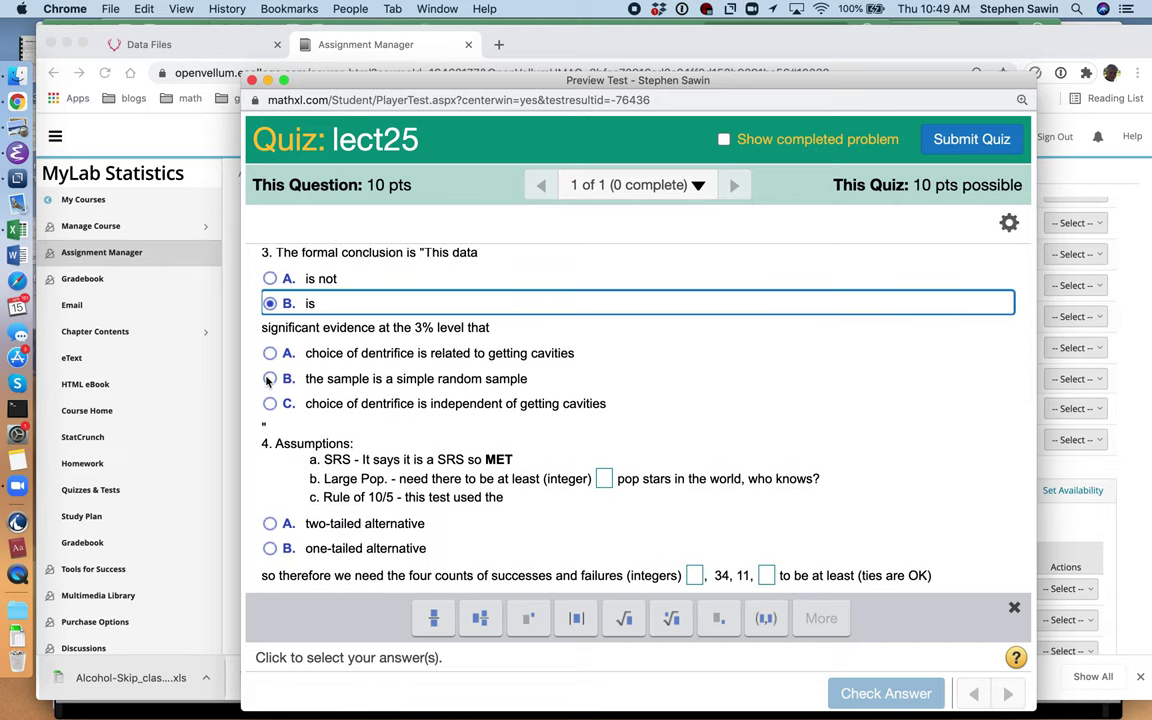
click(270, 354)
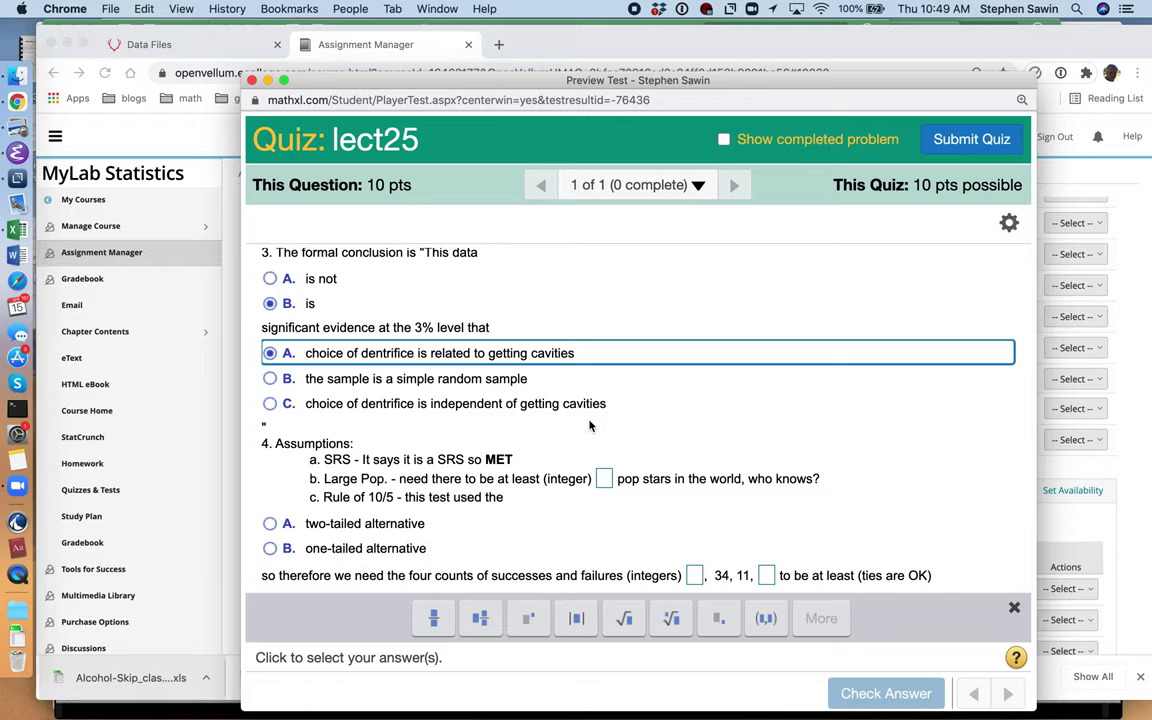
Enter 1200 as the minimum number of pop stars in the large population assumption of question 4.
scroll(589, 425, up, 10)
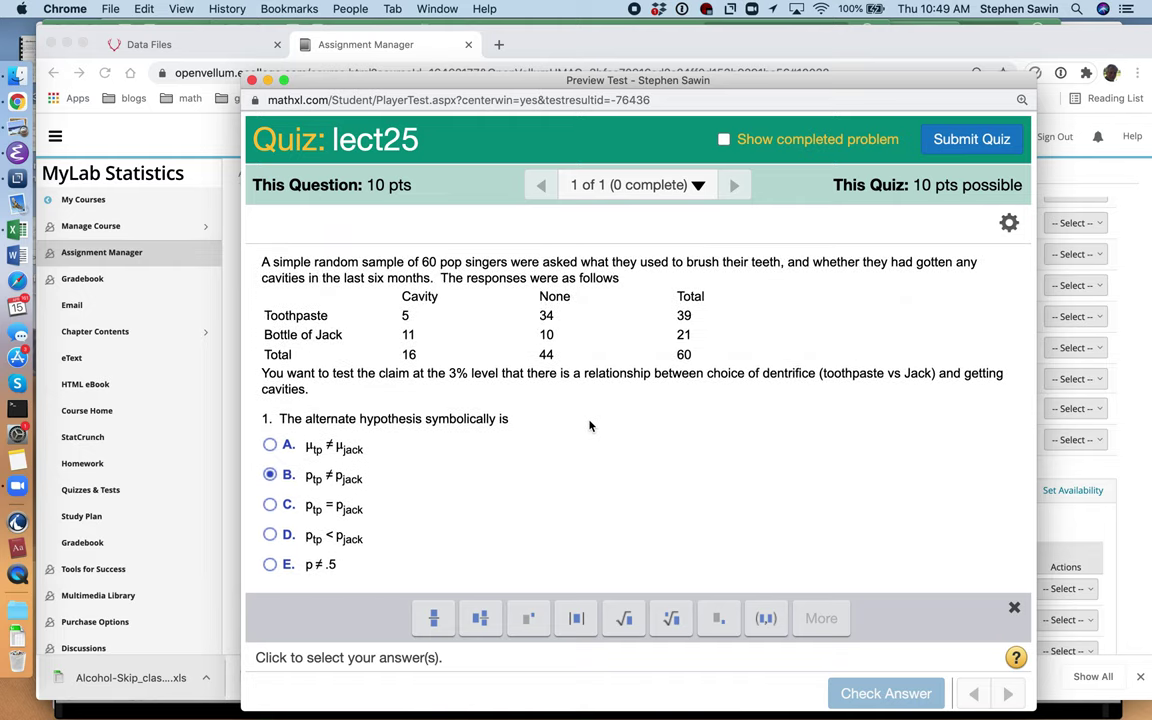
scroll(589, 425, down, 10)
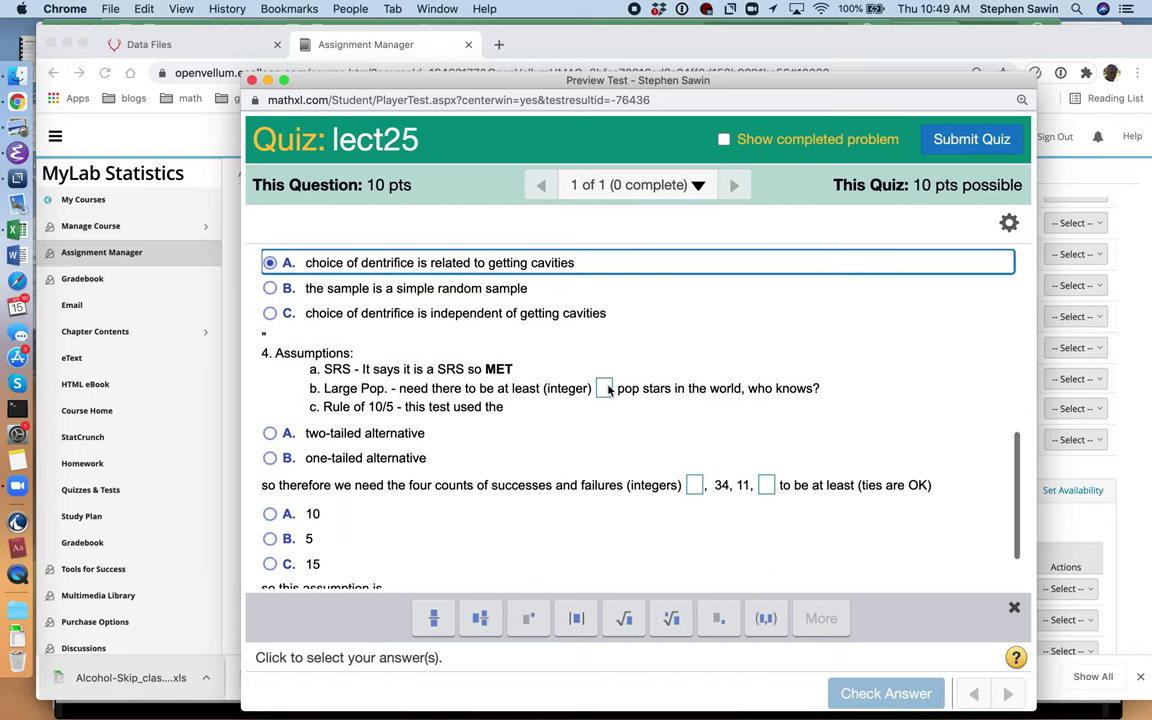
click(605, 388)
text(1200)
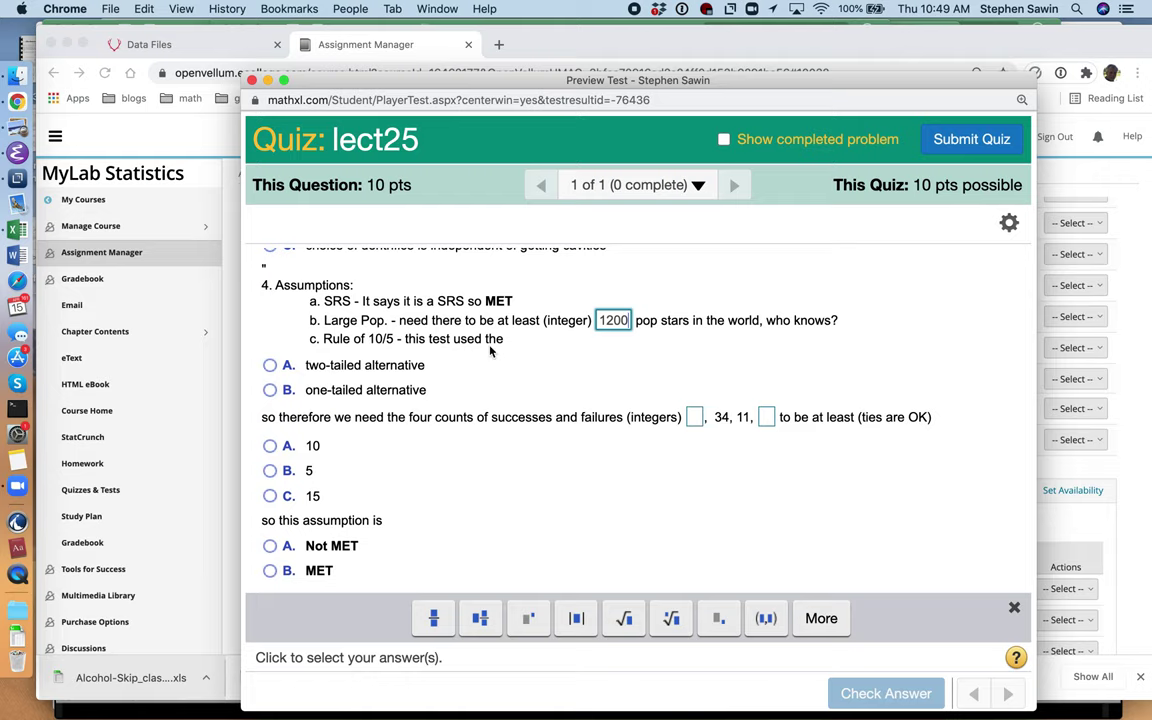
In the Rule of 10/5 assumption, choose the two-tailed alternative and 5 as the minimum count.
scroll(490, 348, up, 1)
scroll(490, 348, up, 5)
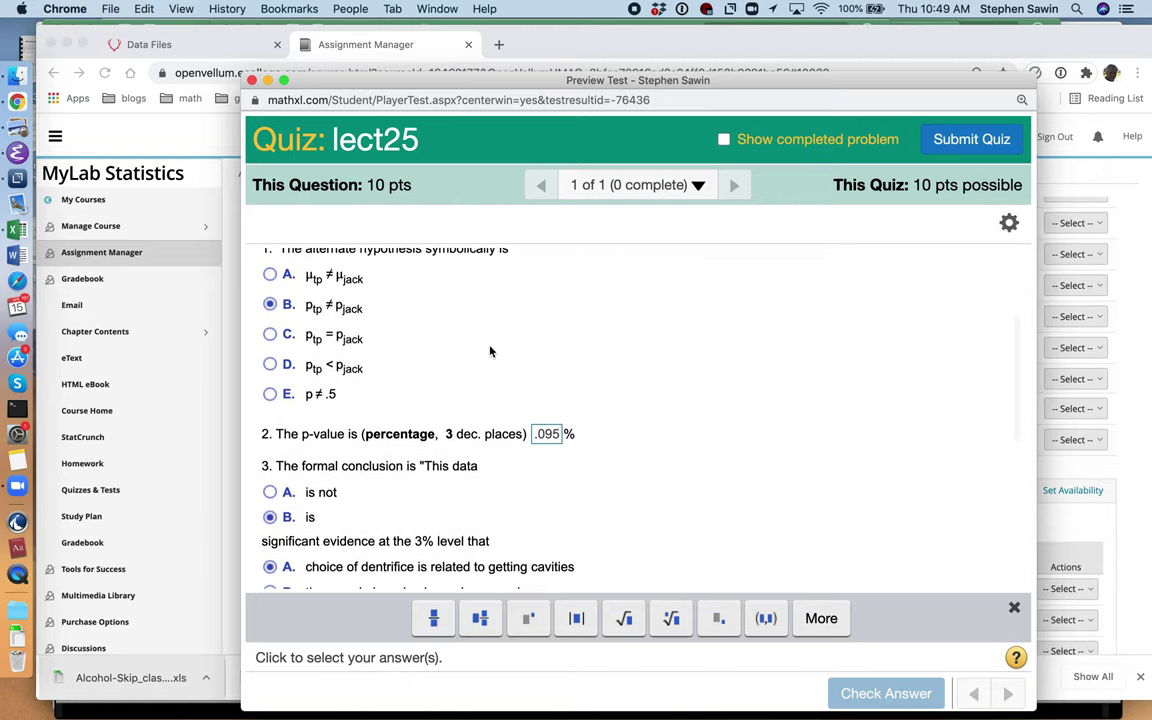
scroll(490, 350, down, 2)
scroll(490, 352, down, 5)
click(270, 361)
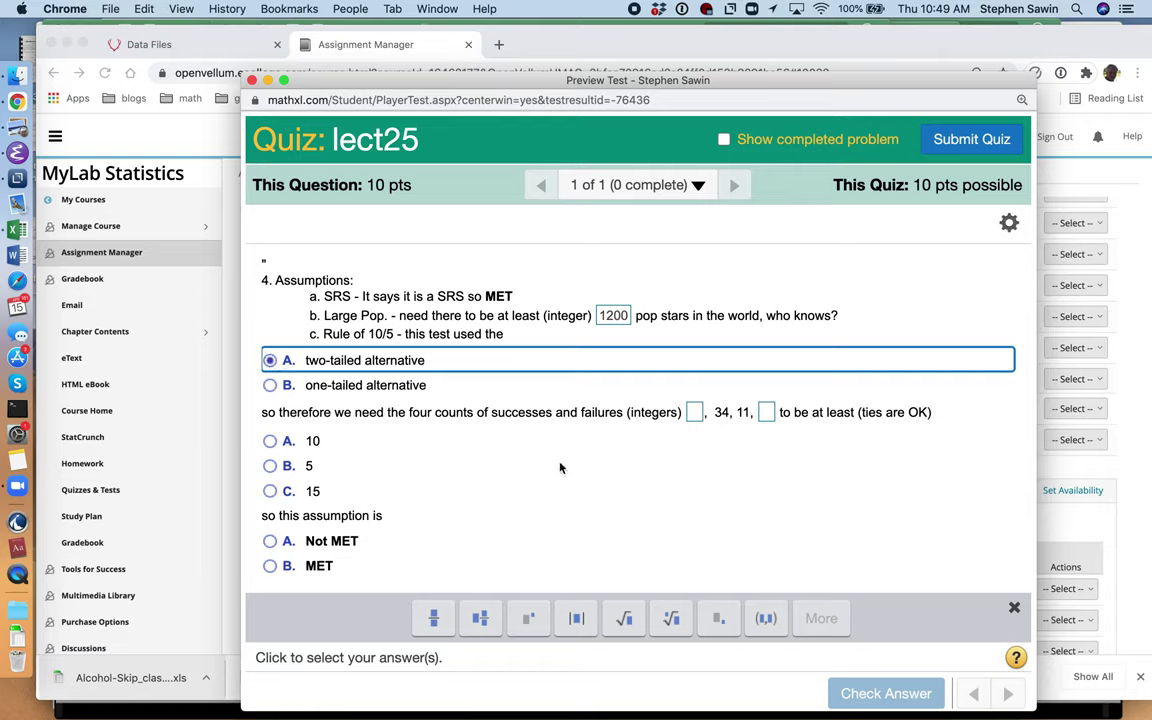
click(269, 467)
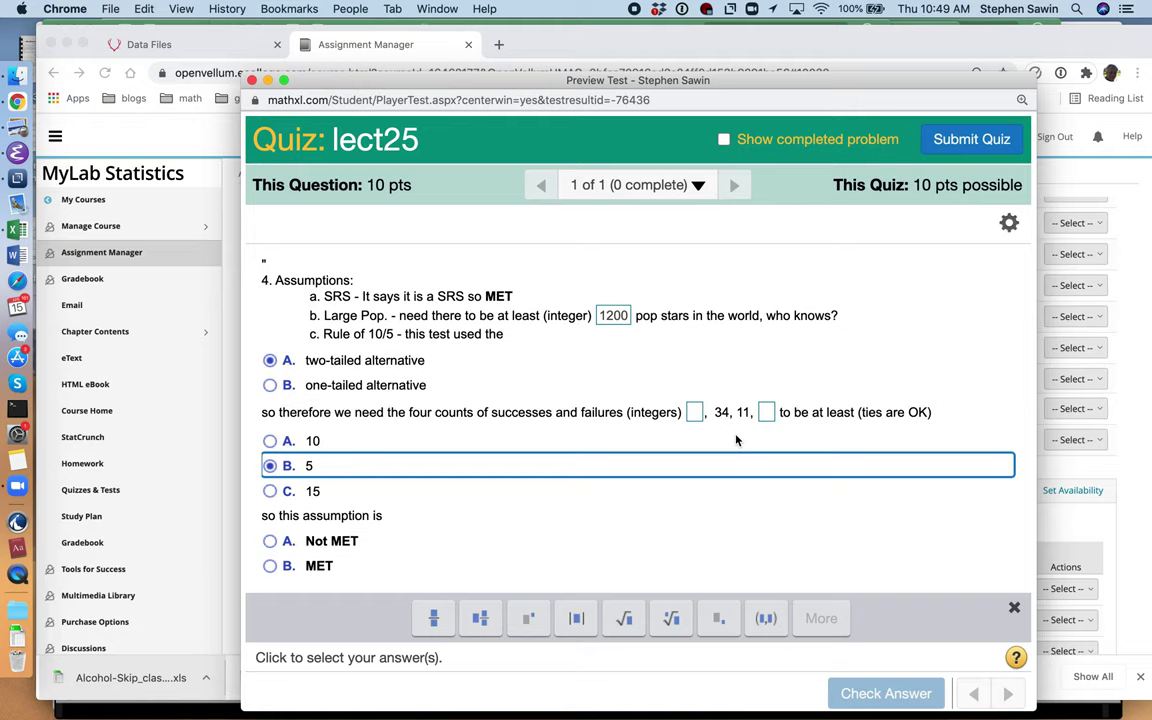
Fill in the missing success and failure counts as 5 and 10 from the data table, and mark the assumption as MET.
scroll(736, 440, up, 3)
scroll(736, 440, up, 10)
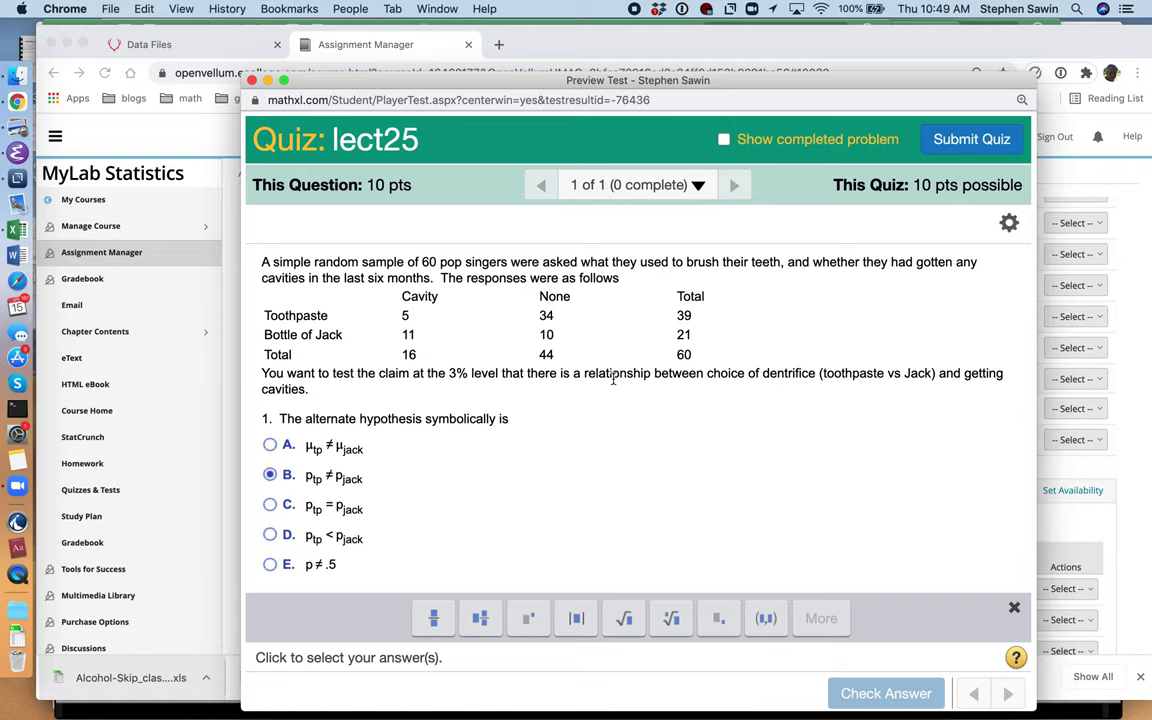
scroll(620, 395, down, 10)
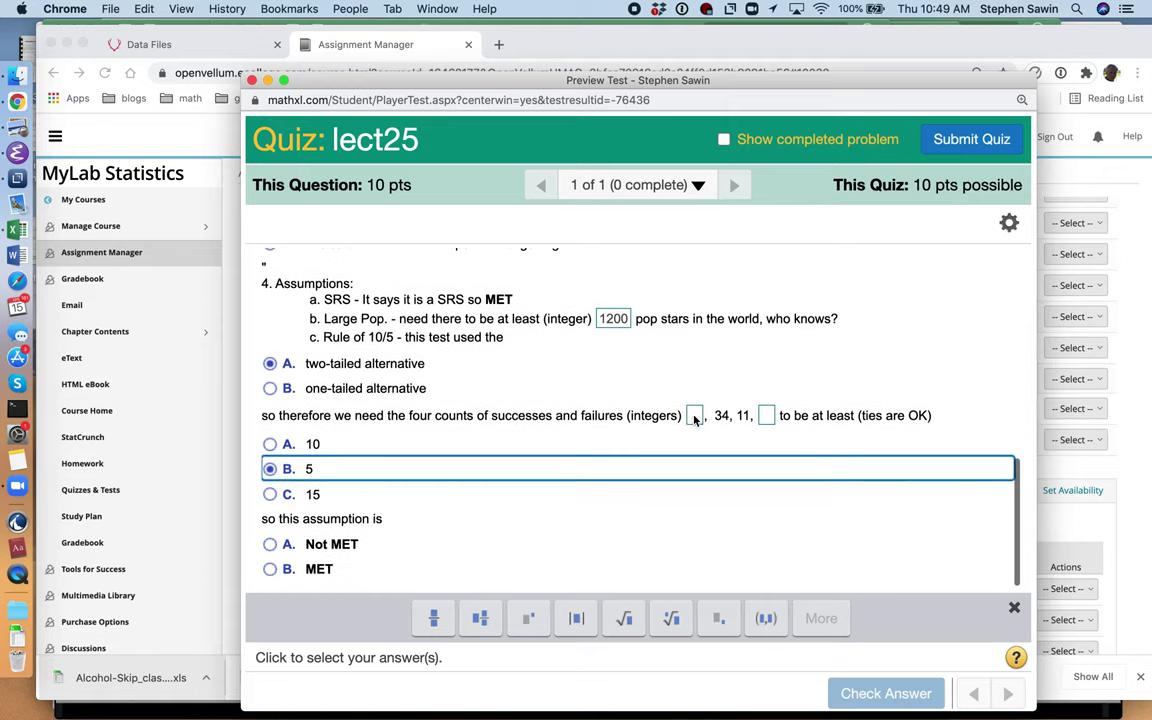
click(695, 418)
text(5)
click(763, 416)
text(10)
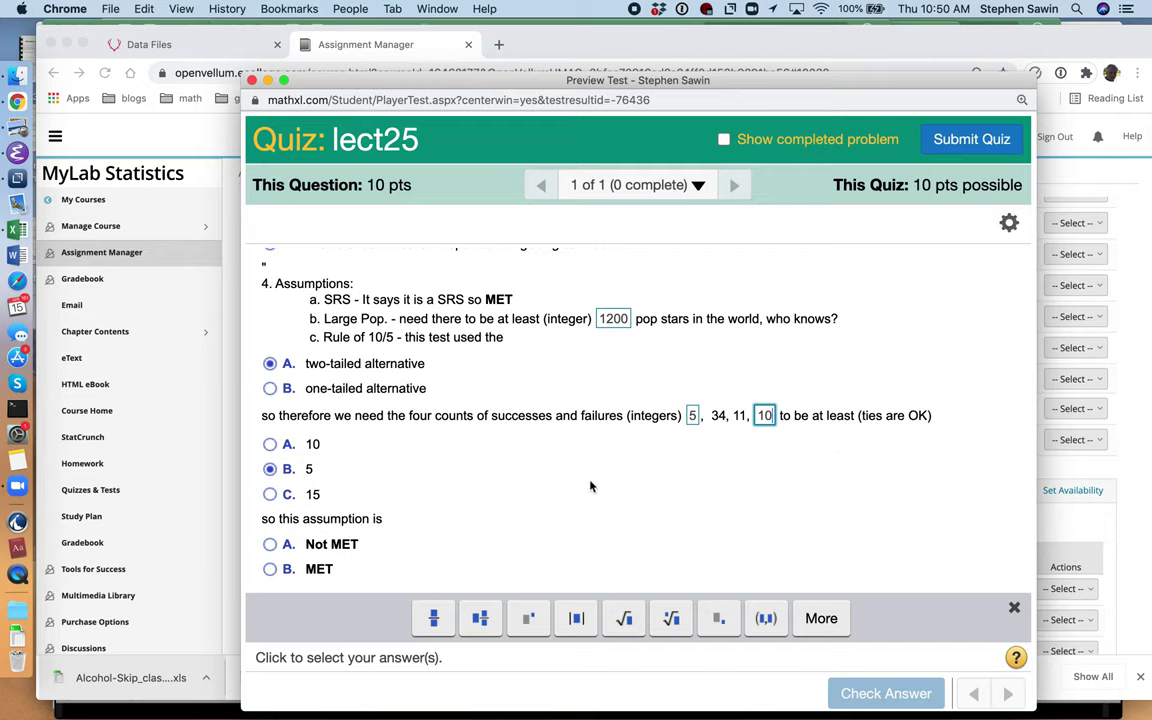
click(270, 569)
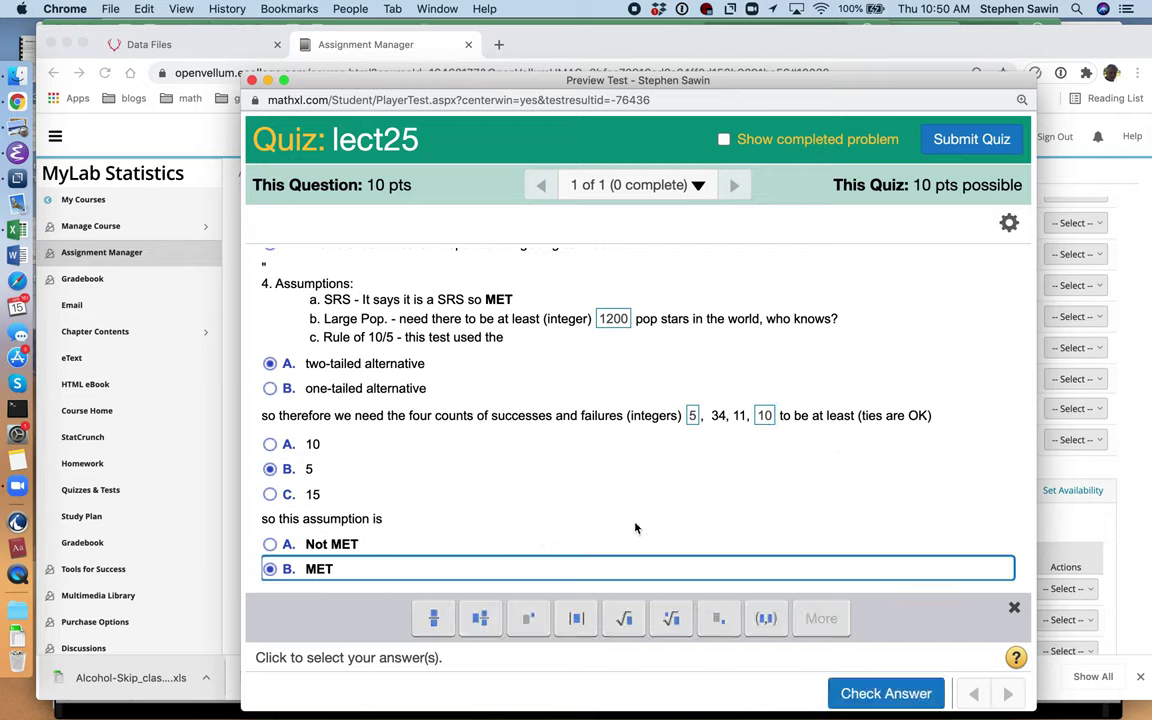
Check the lect25 quiz answers, dismiss the result, and close the quiz preview.
click(908, 696)
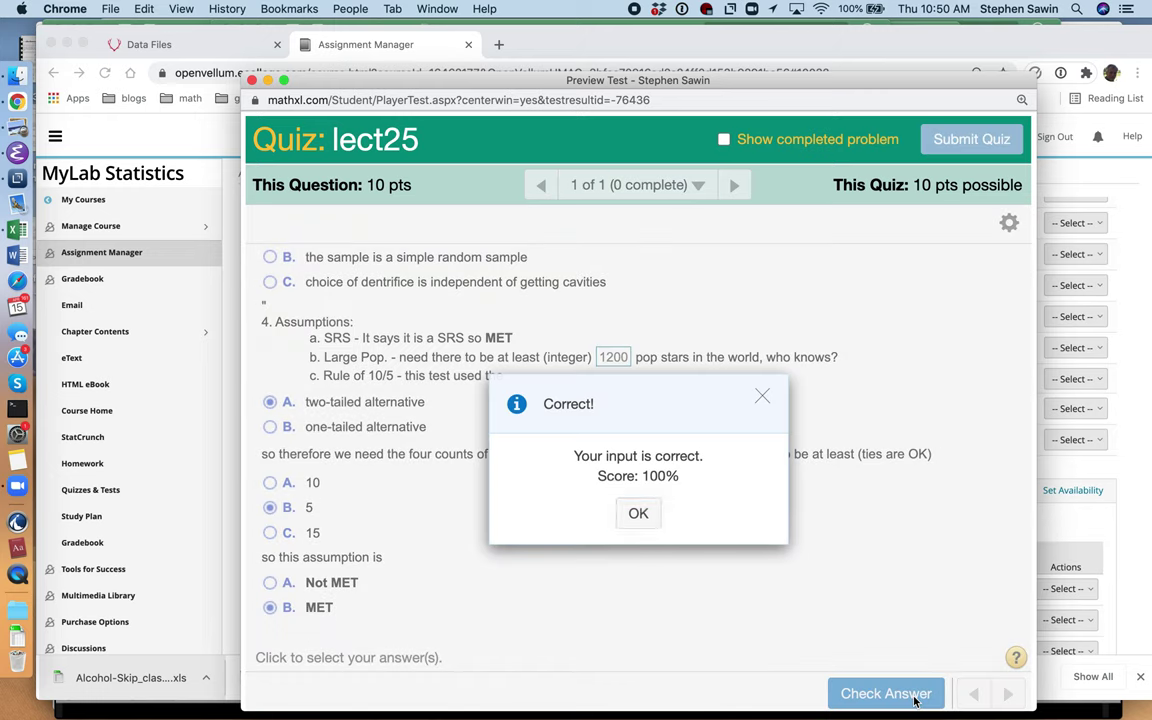
click(646, 514)
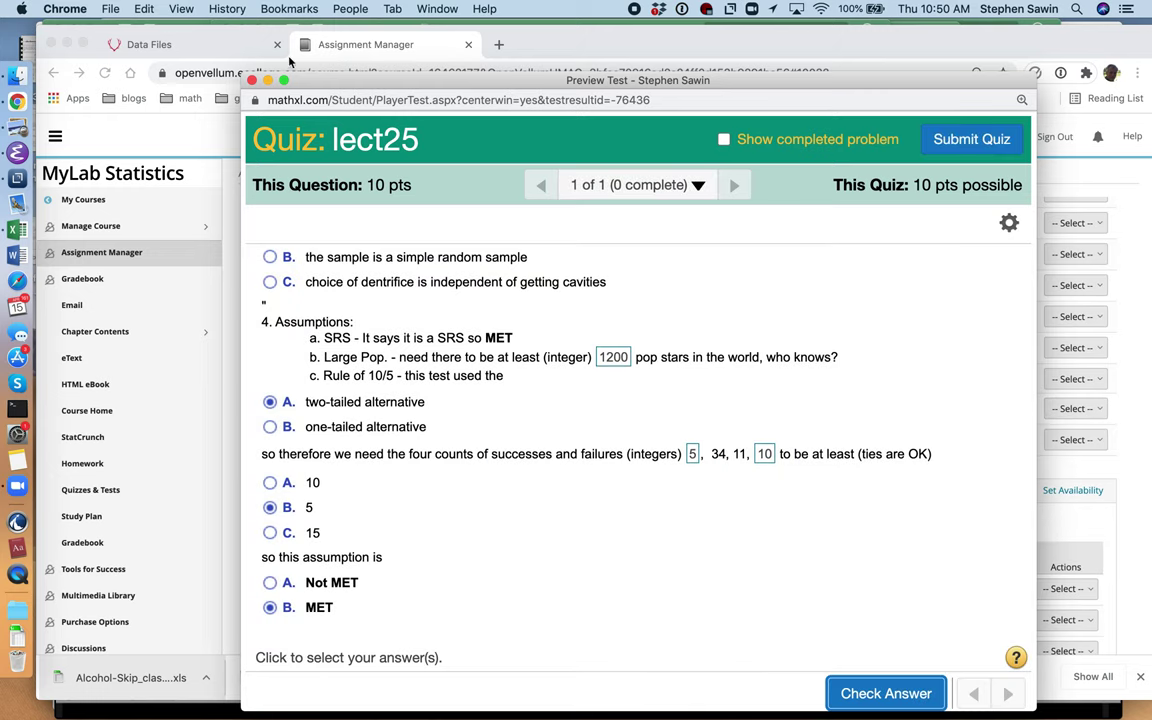
click(252, 80)
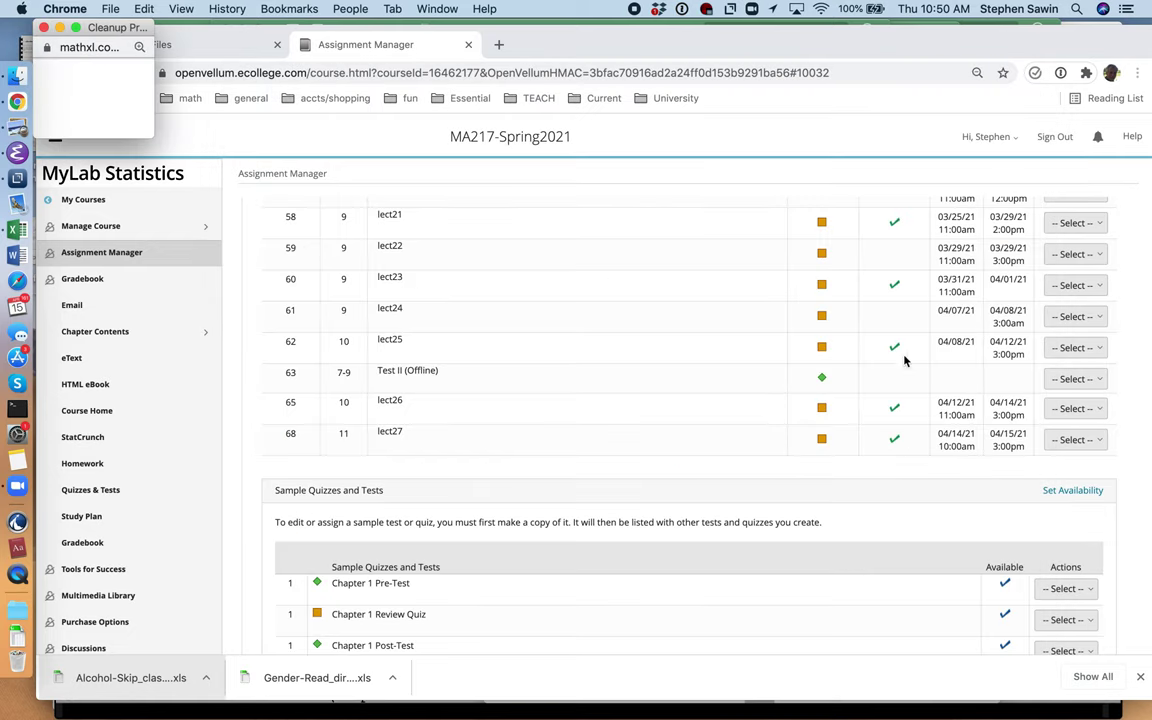
Preview the lect26 quiz and choose μrad < μdrug as the alternate hypothesis in question 1.
click(1075, 409)
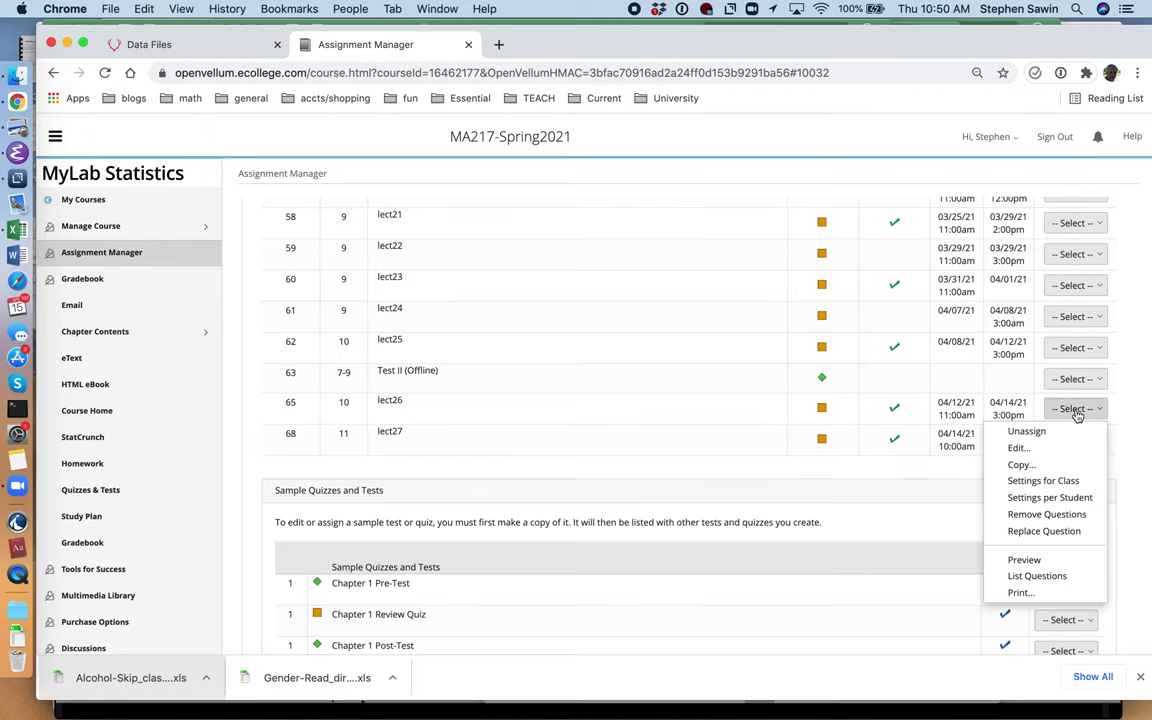
click(1055, 564)
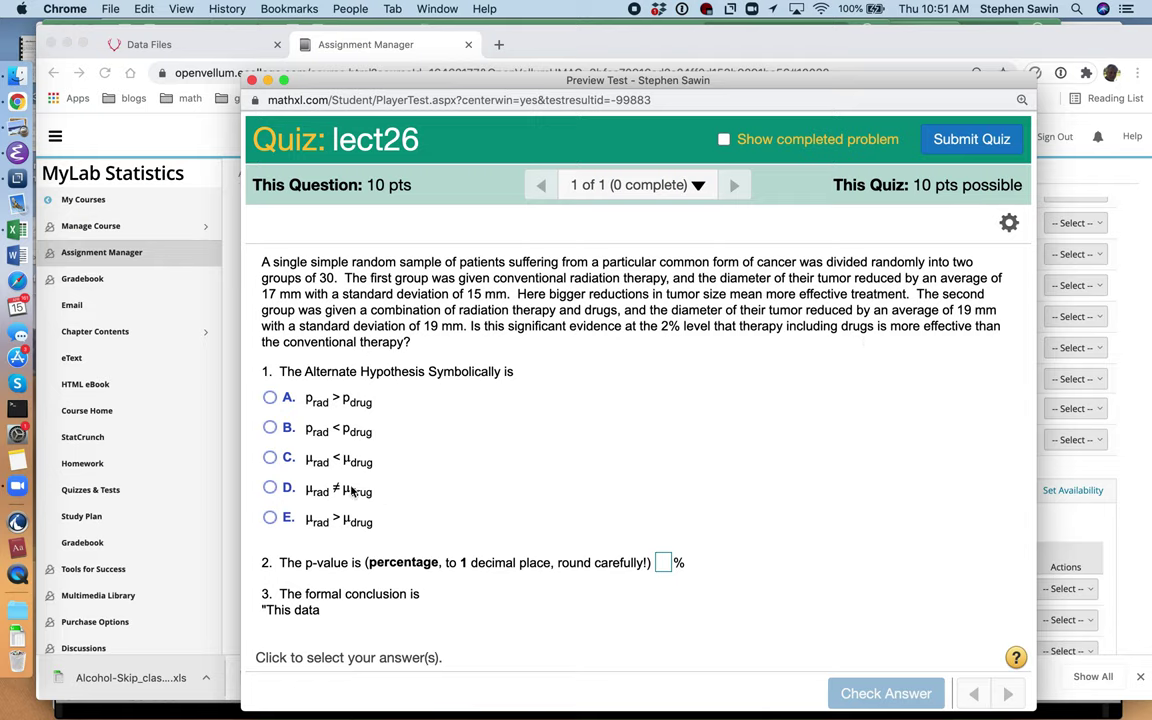
click(271, 458)
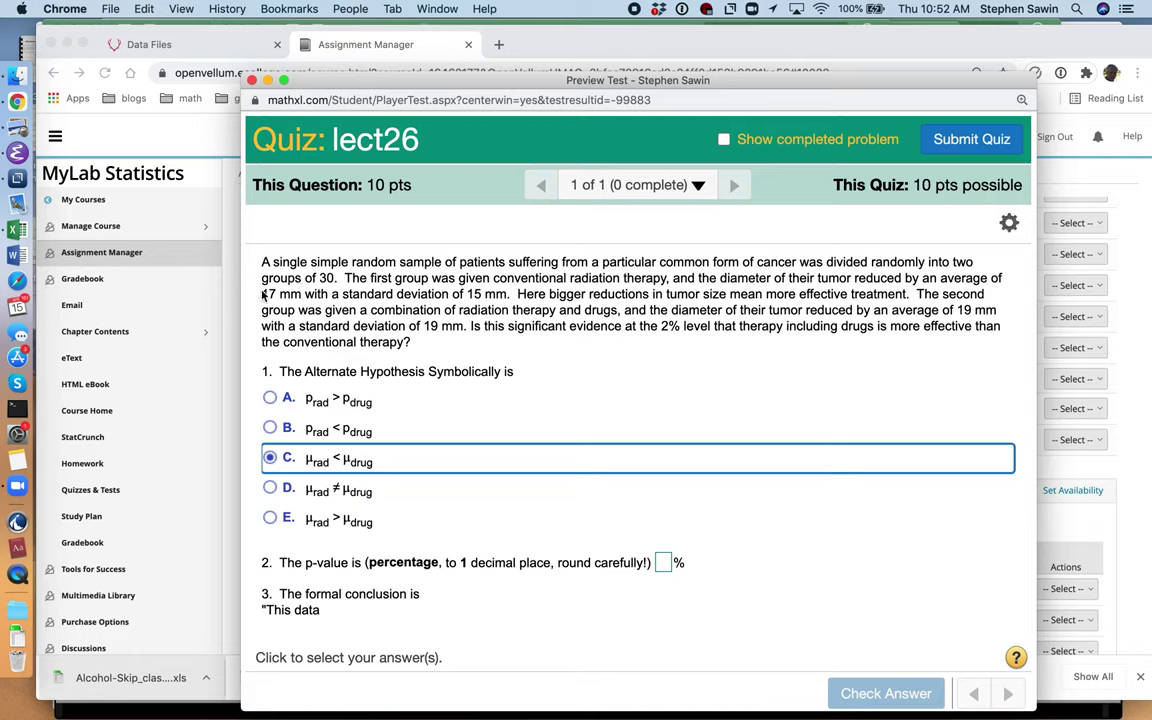
Switch to Excel and bring the two_sample_t (7) workbook to the front.
click(438, 8)
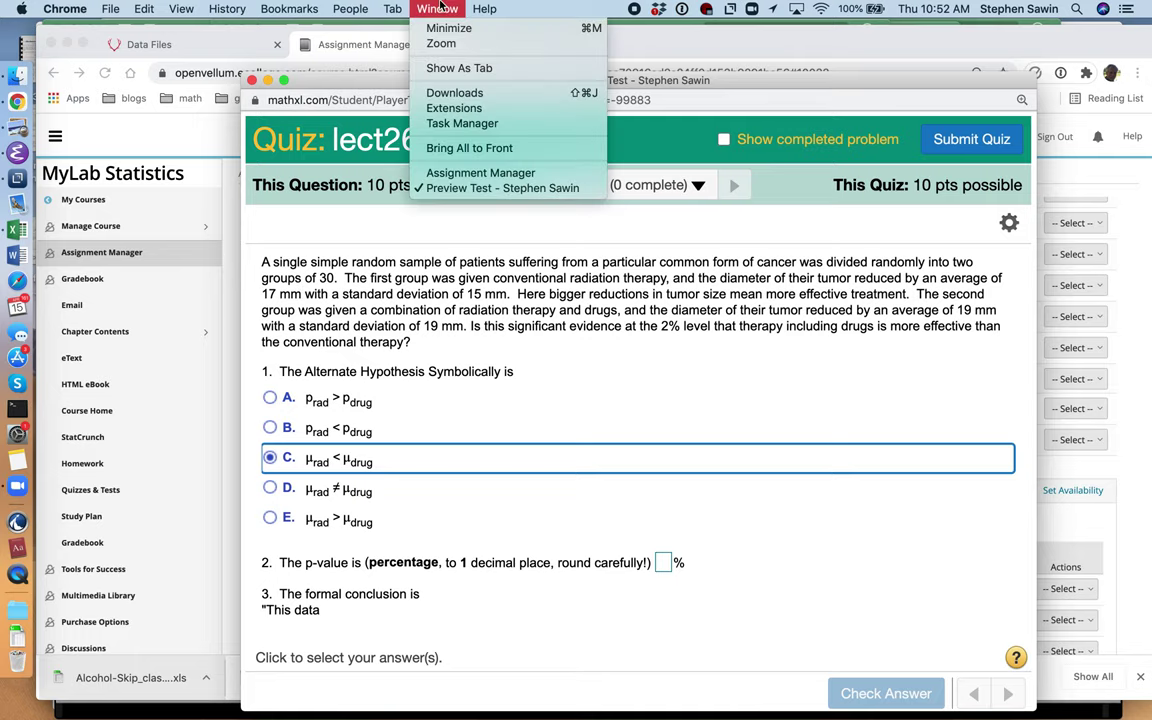
click(438, 8)
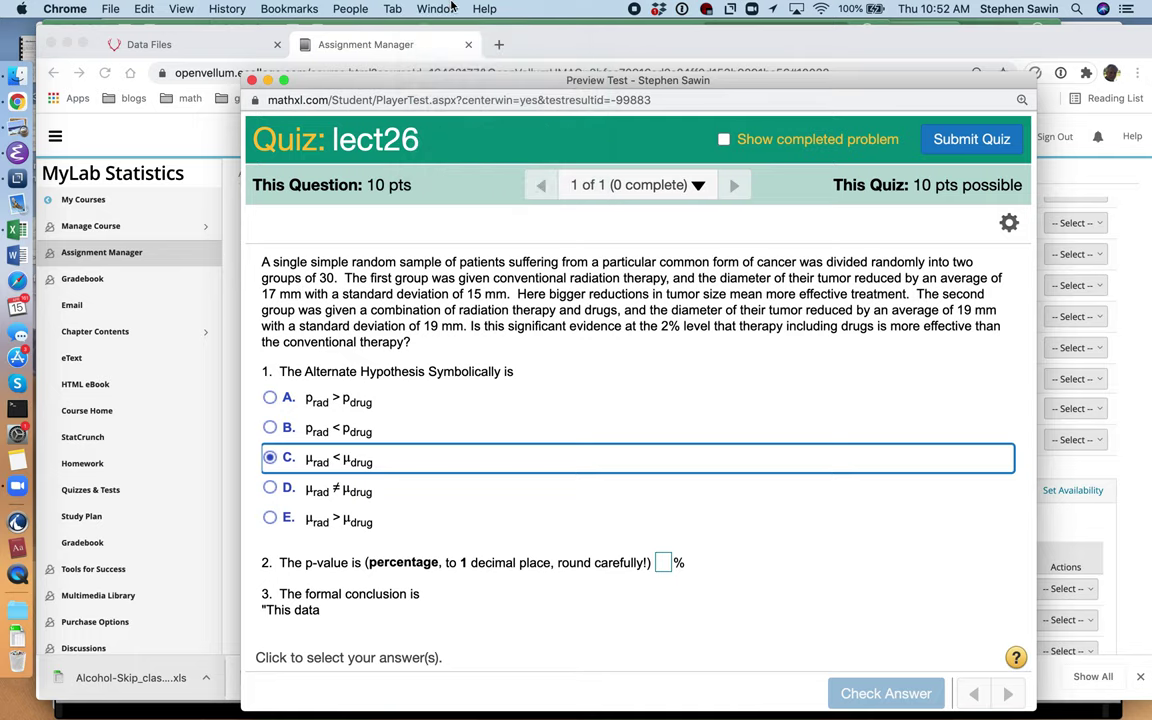
key(super+Tab)
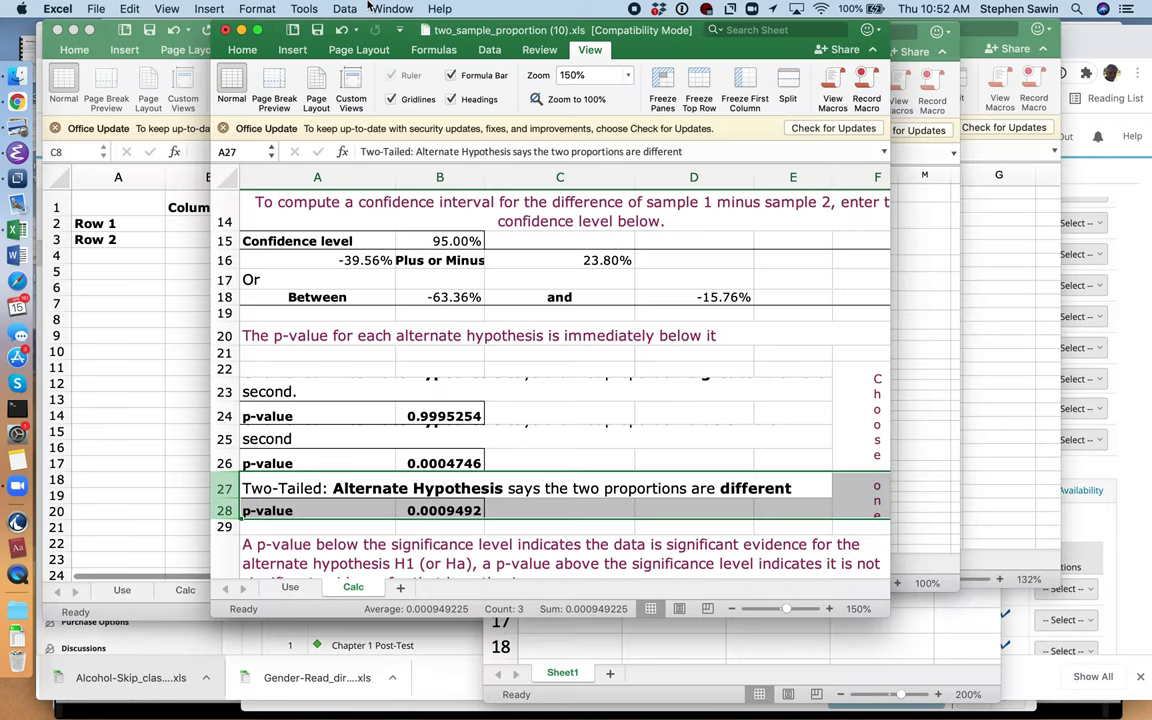
click(388, 8)
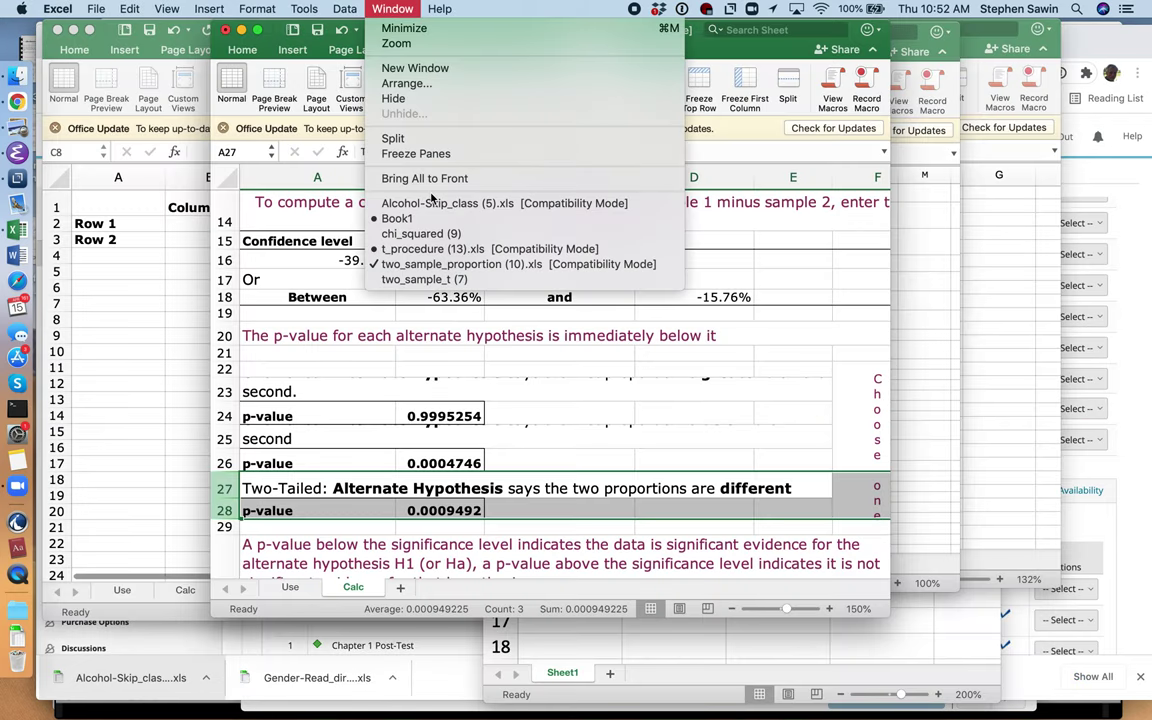
click(438, 280)
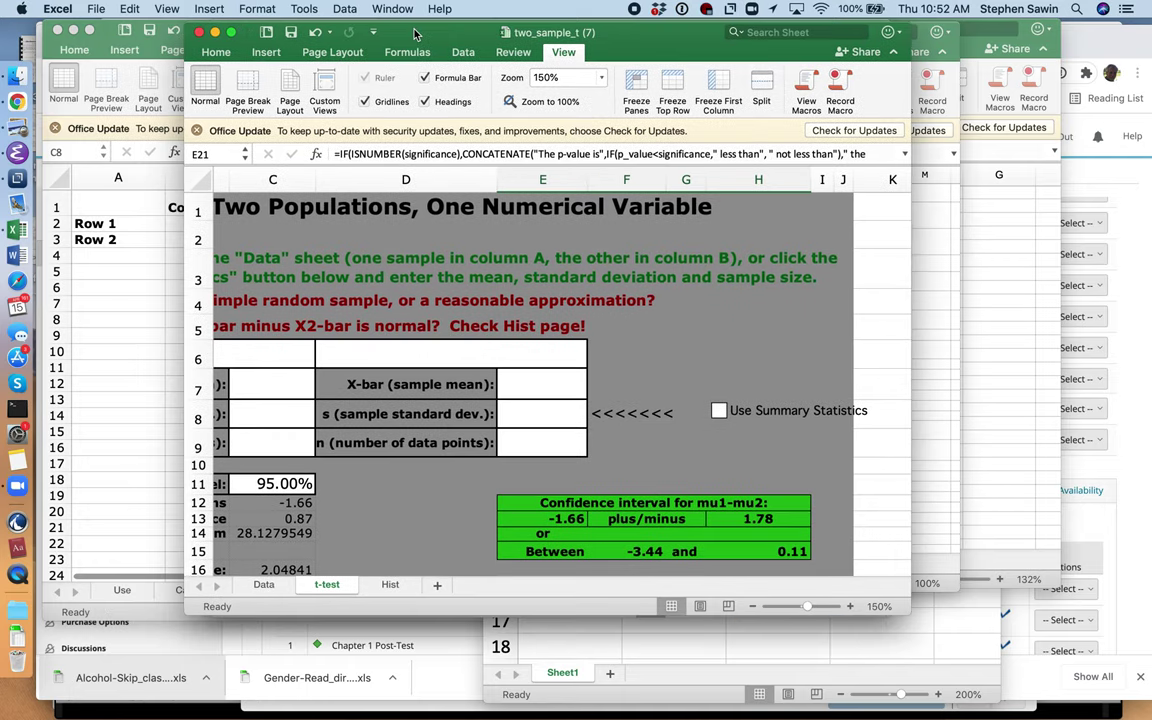
drag(304, 29, 383, 31)
Label the first sample Rad and enter its mean 17, standard deviation 15 and sample size 30.
click(240, 353)
text(Rad)
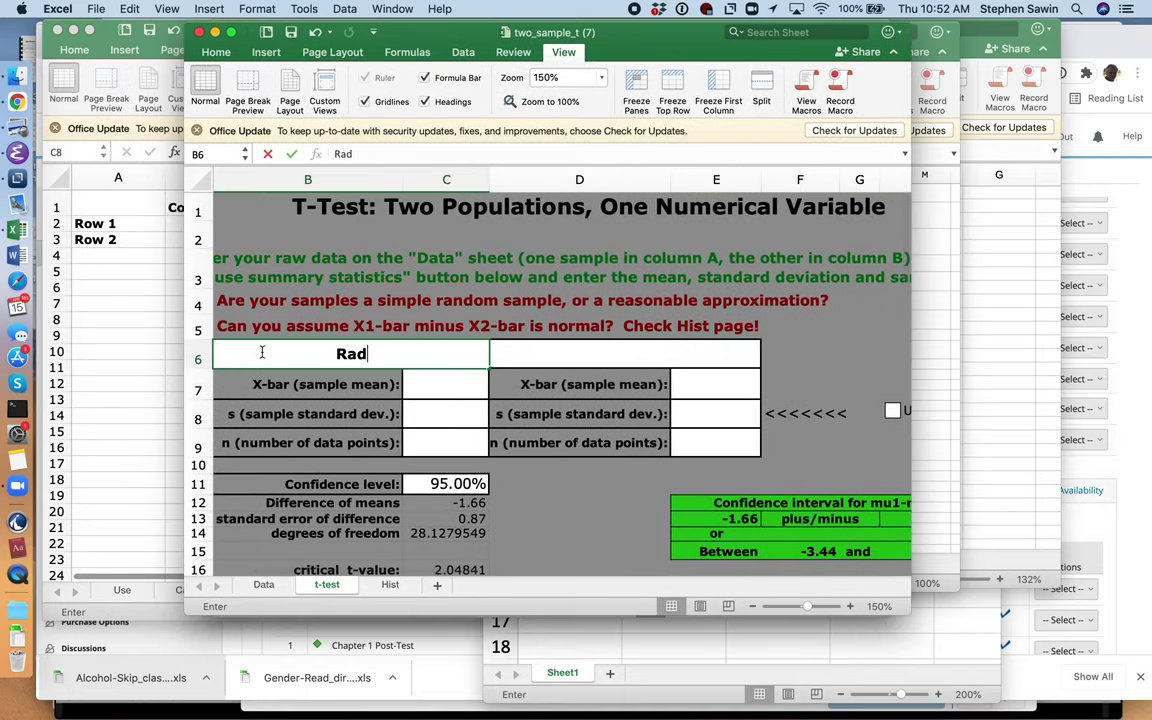
click(431, 390)
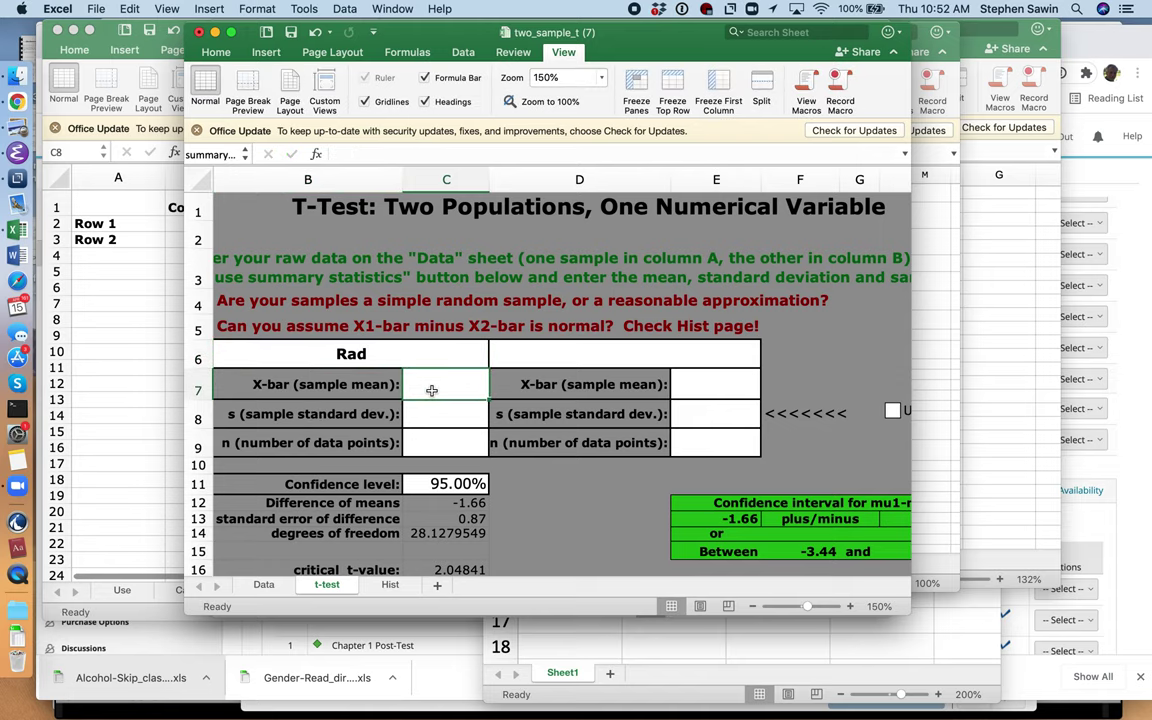
text(17)
click(424, 406)
text(15)
click(424, 443)
text(30)
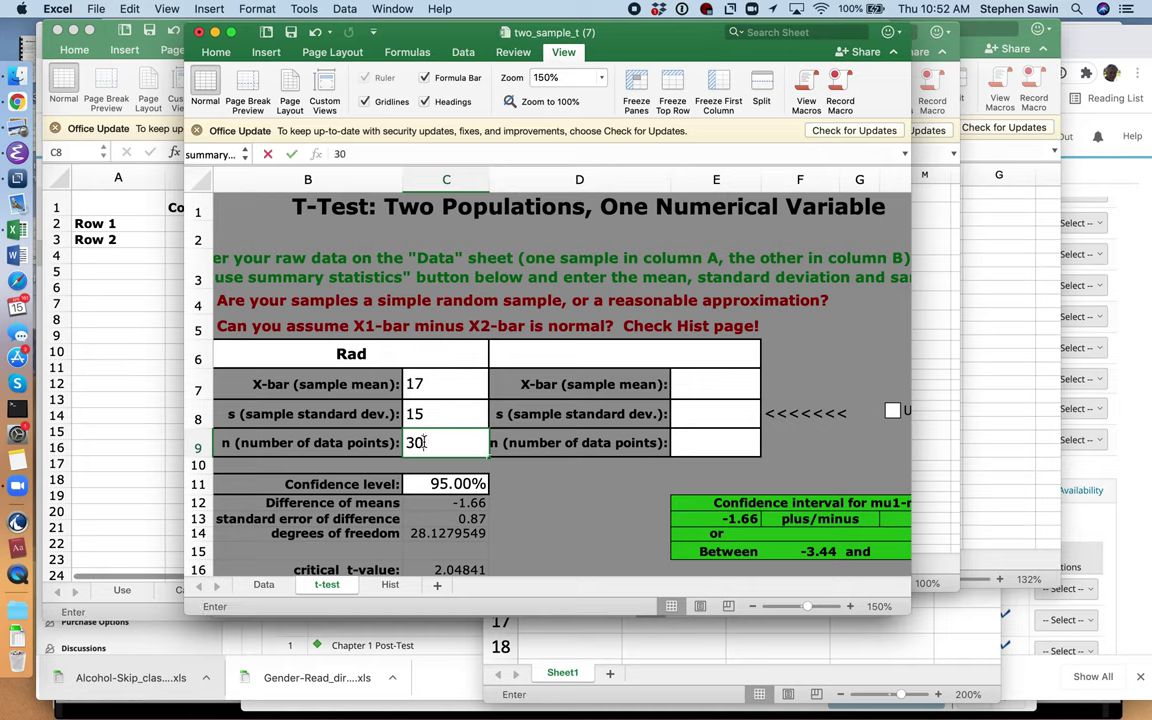
Label the second sample Drug and enter its mean 19 and sample size 30.
click(680, 358)
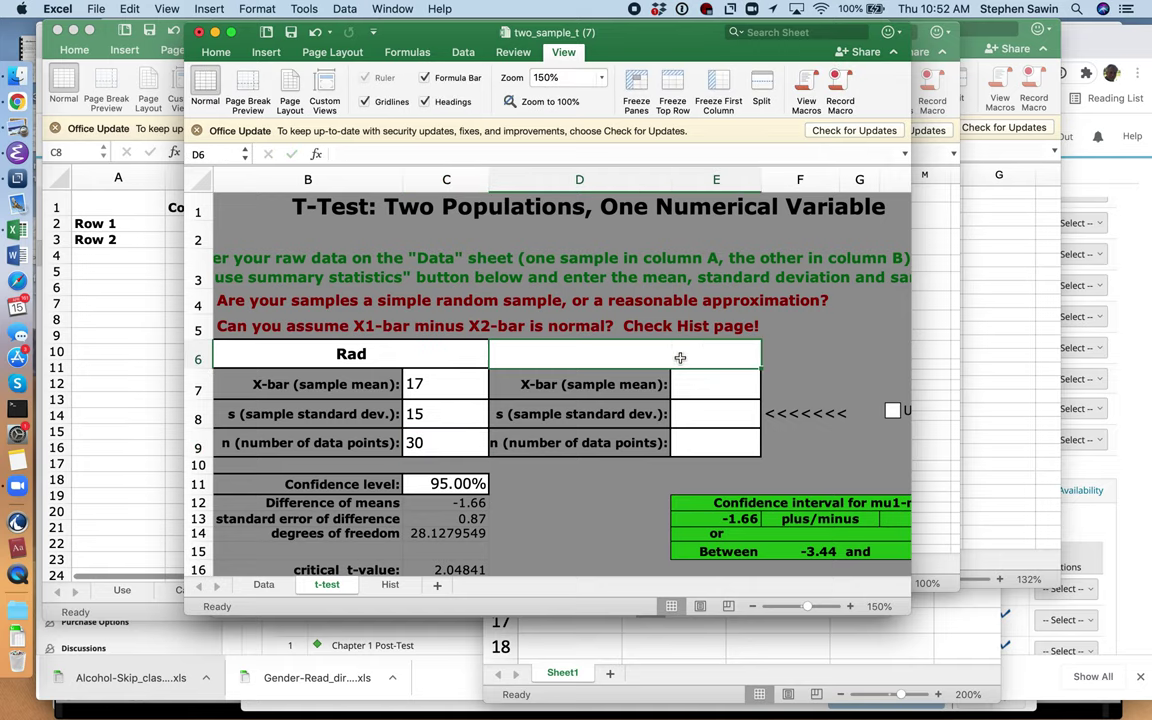
text(Drug)
click(729, 387)
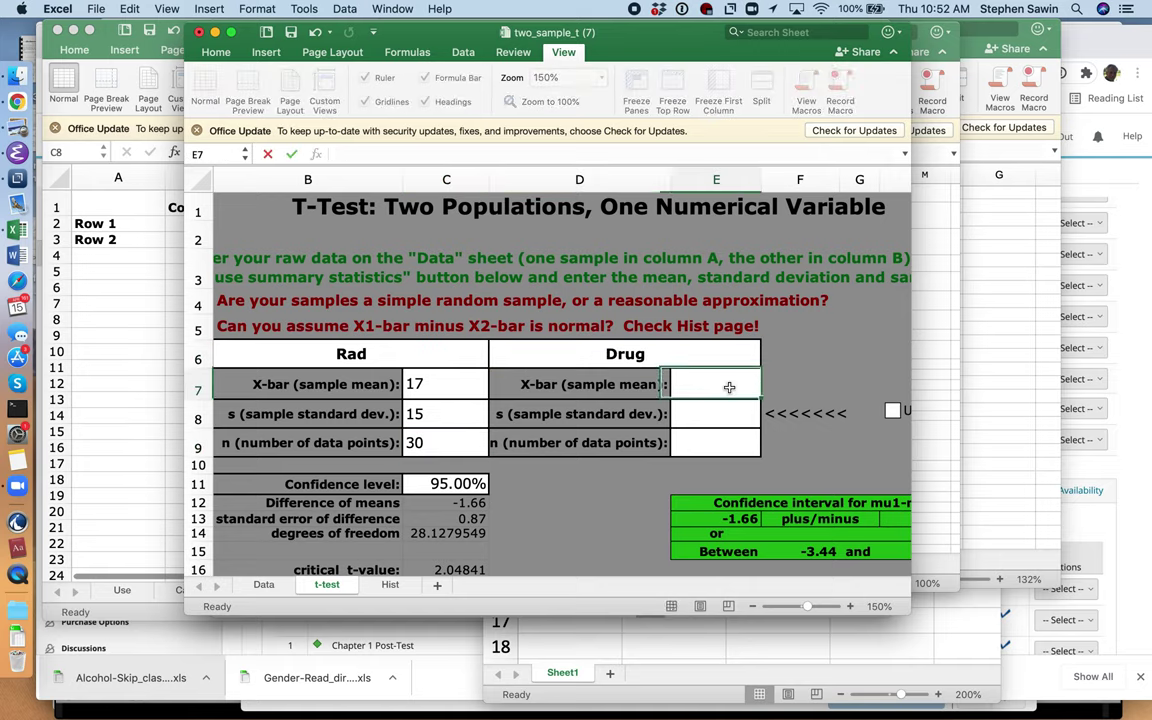
text(19)
click(708, 447)
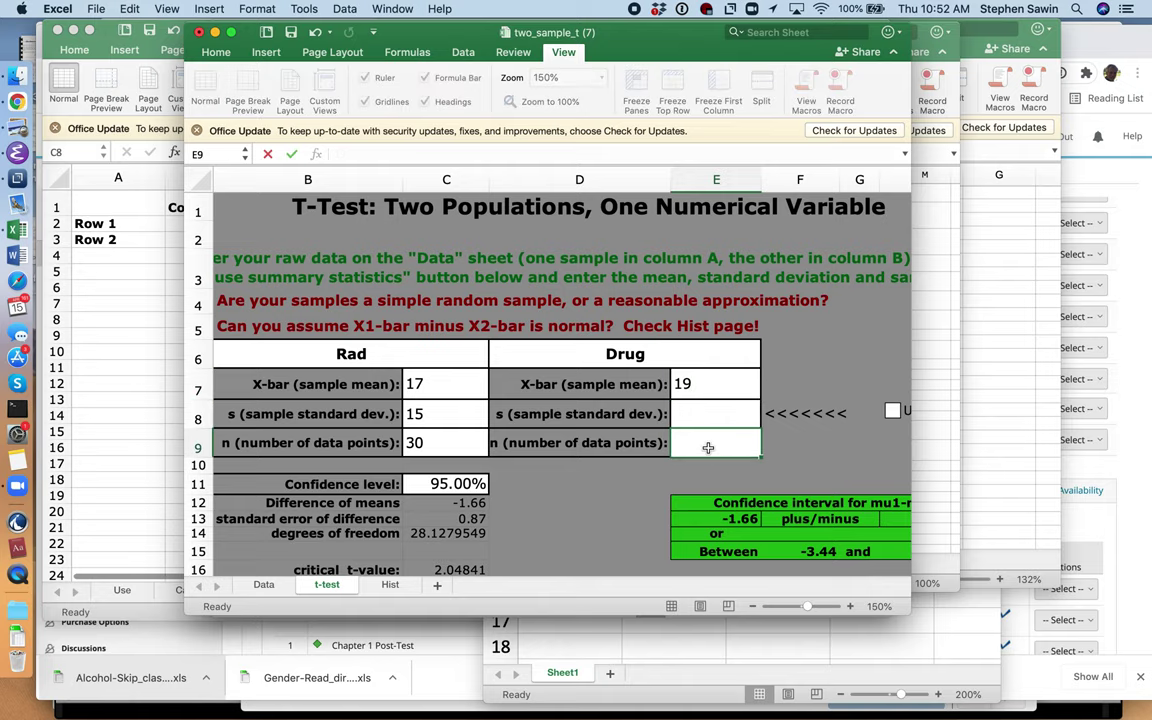
text(30)
Reread the lect26 problem in Chrome and set the Drug sample's standard deviation to 19 in the two_sample_t workbook in Excel.
key(super+Tab)
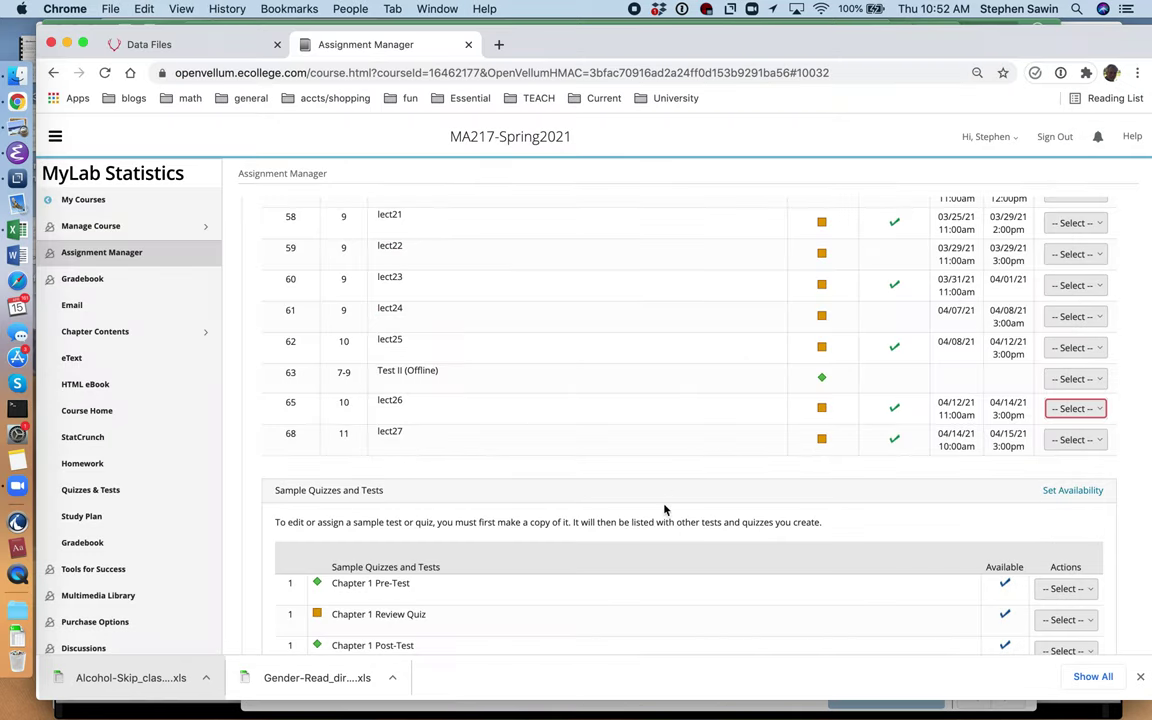
click(437, 8)
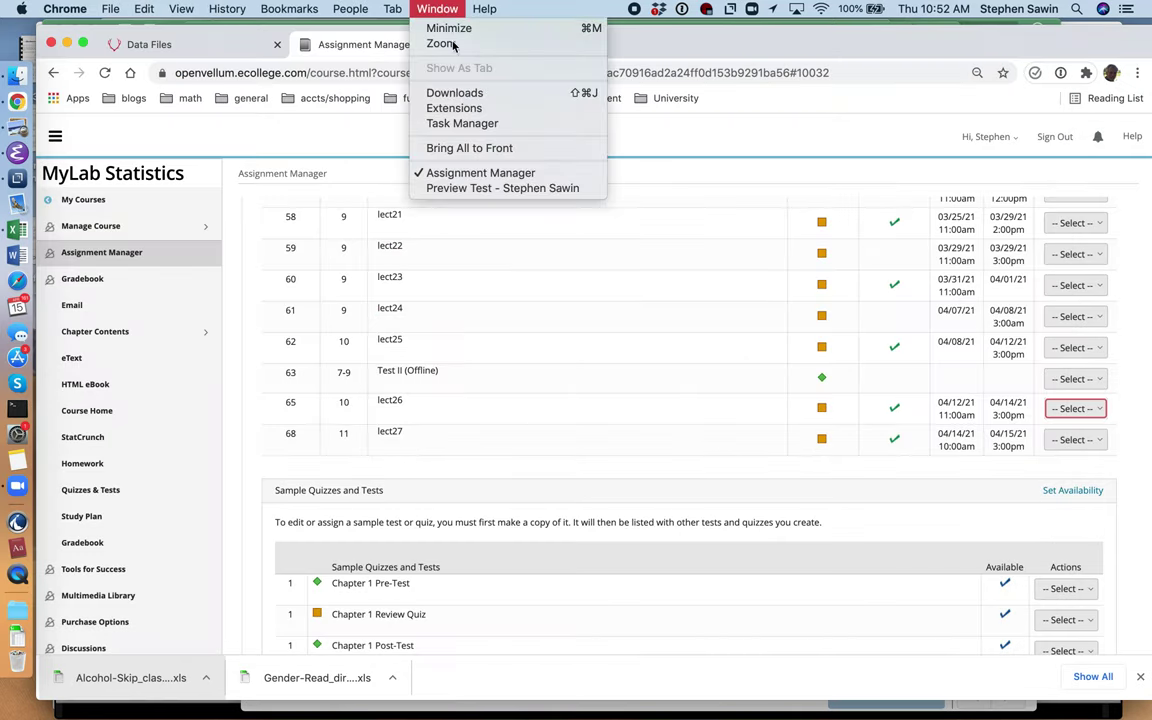
click(502, 189)
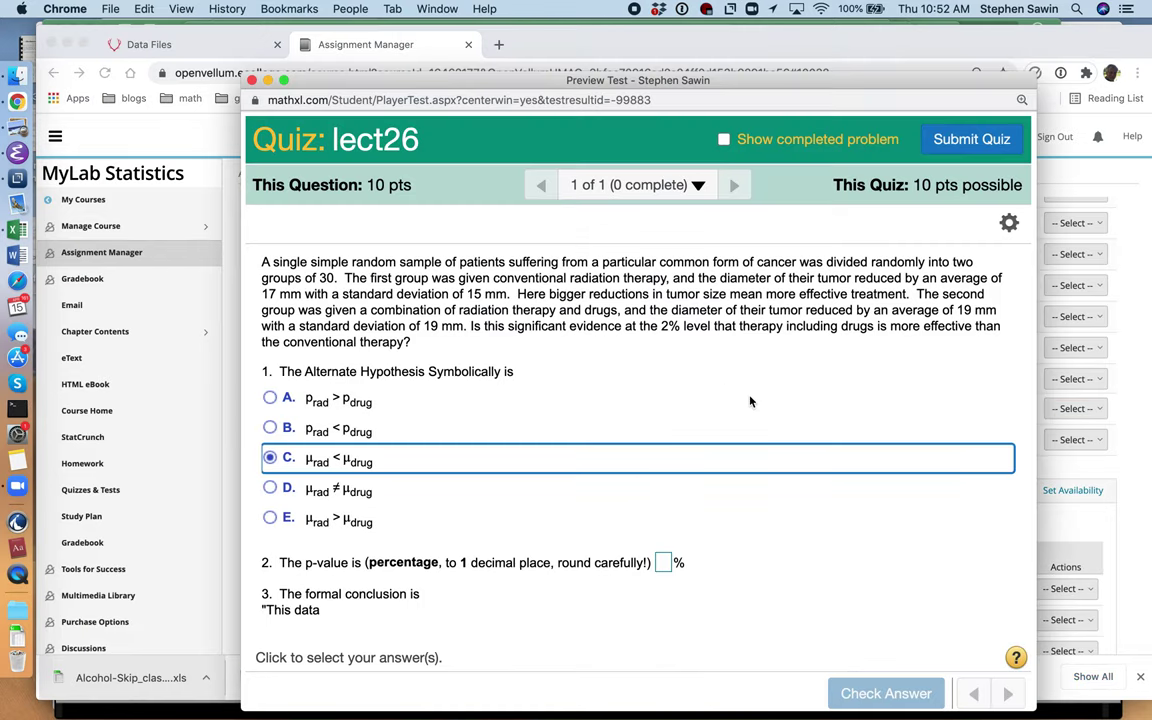
key(super+Tab)
click(685, 423)
text(19)
click(836, 466)
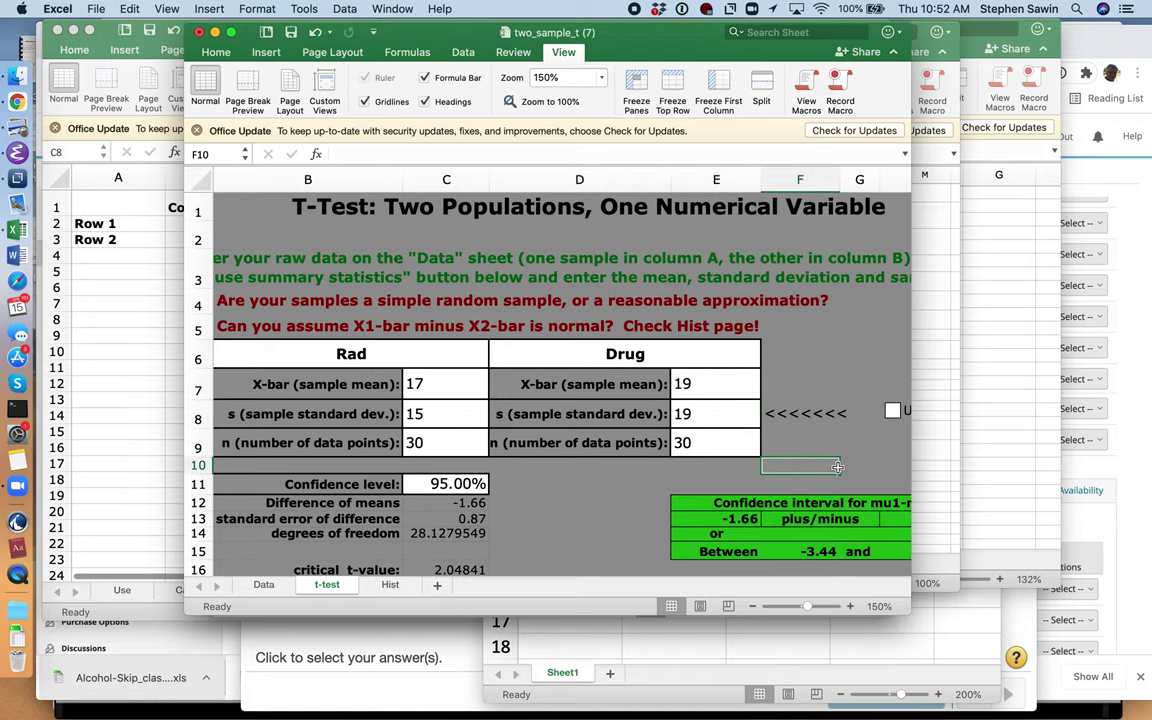
Enlarge the two_sample_t workbook window and turn on the use of summary statistics for the t-test.
drag(911, 617, 1022, 640)
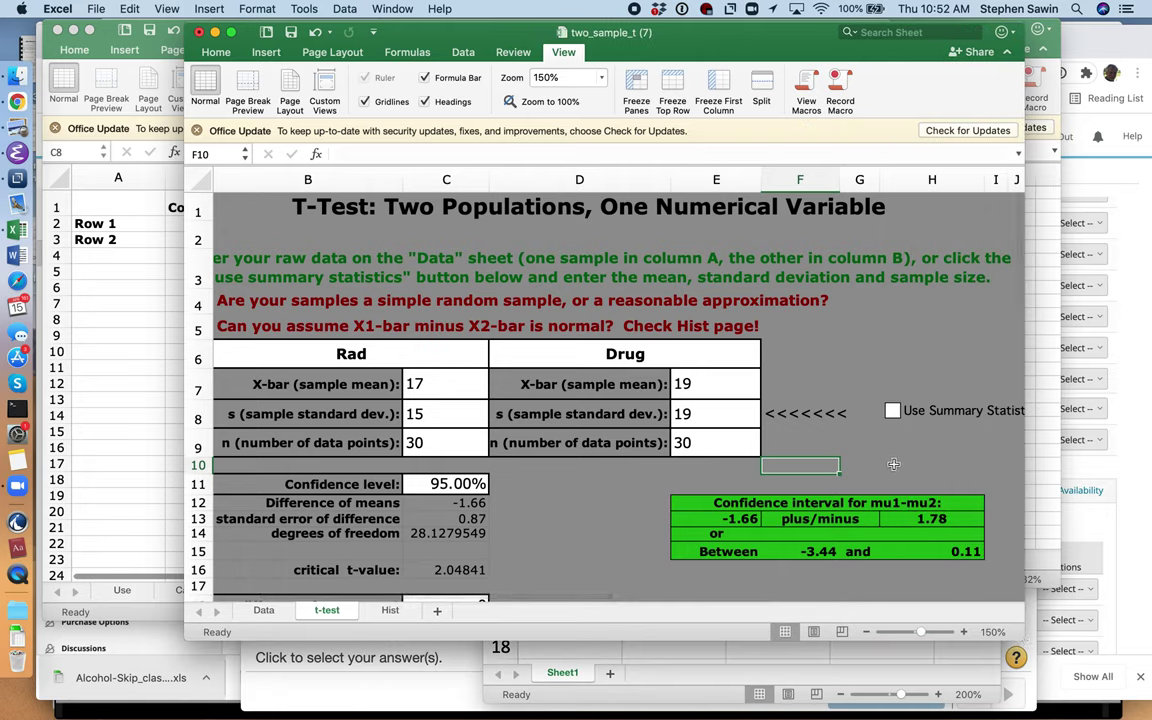
click(892, 411)
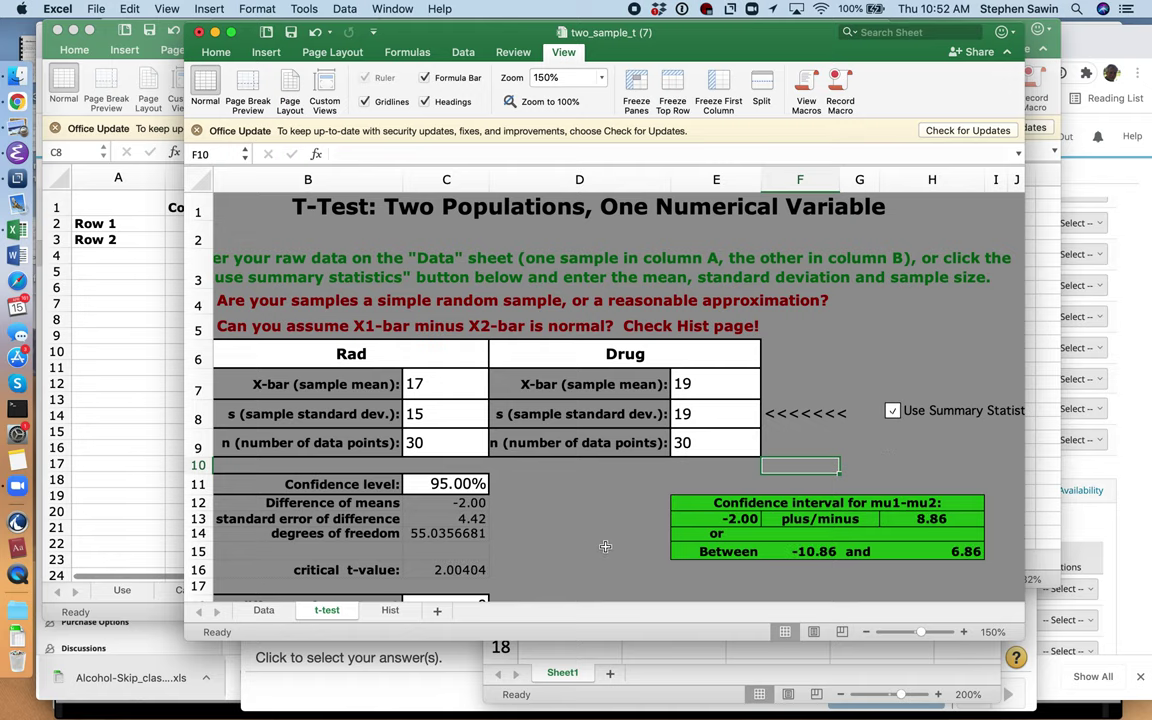
scroll(605, 546, down, 5)
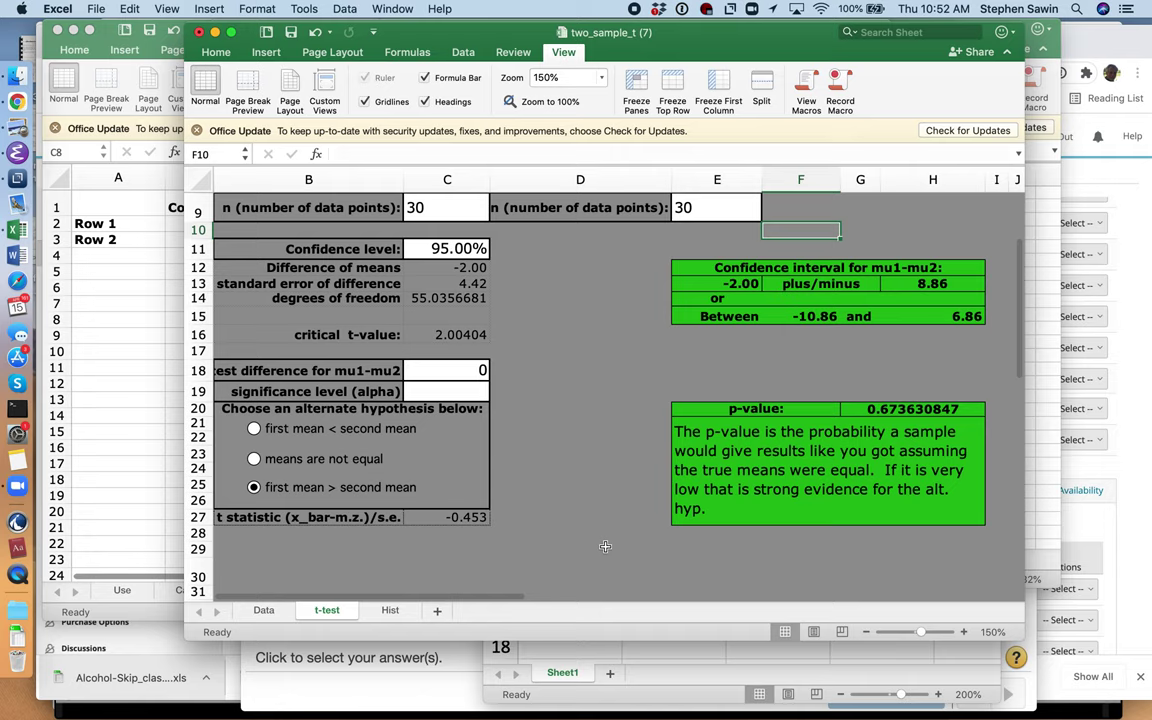
scroll(605, 546, up, 2)
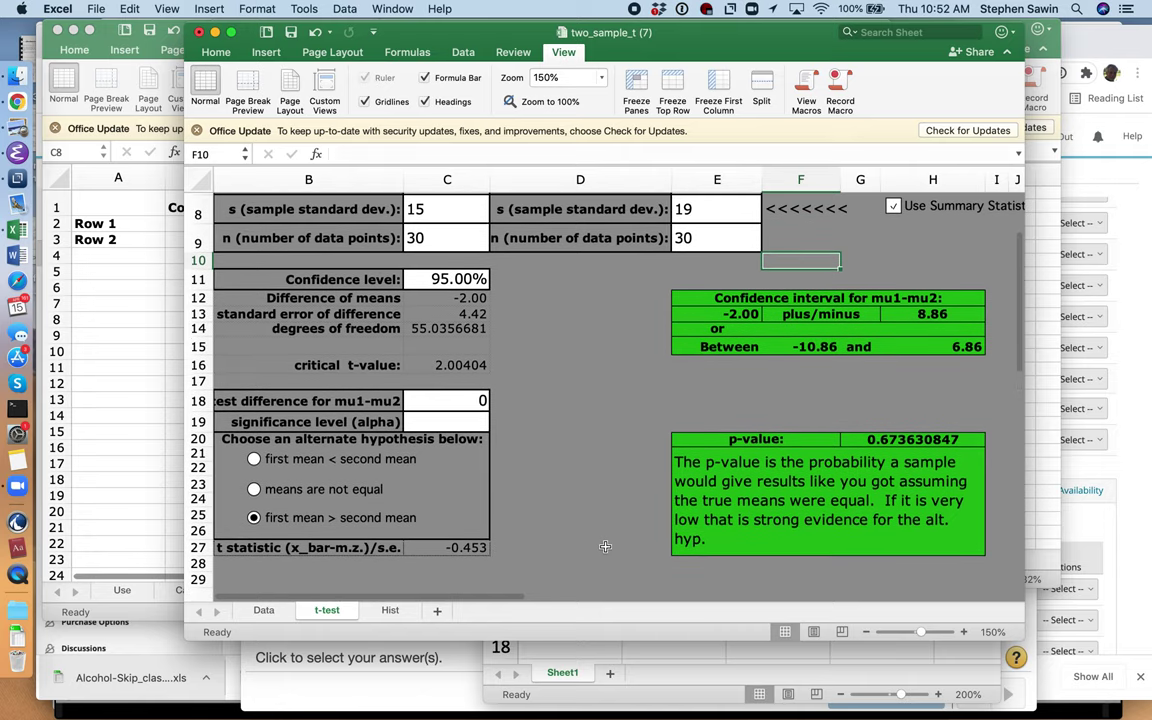
scroll(605, 546, up, 1)
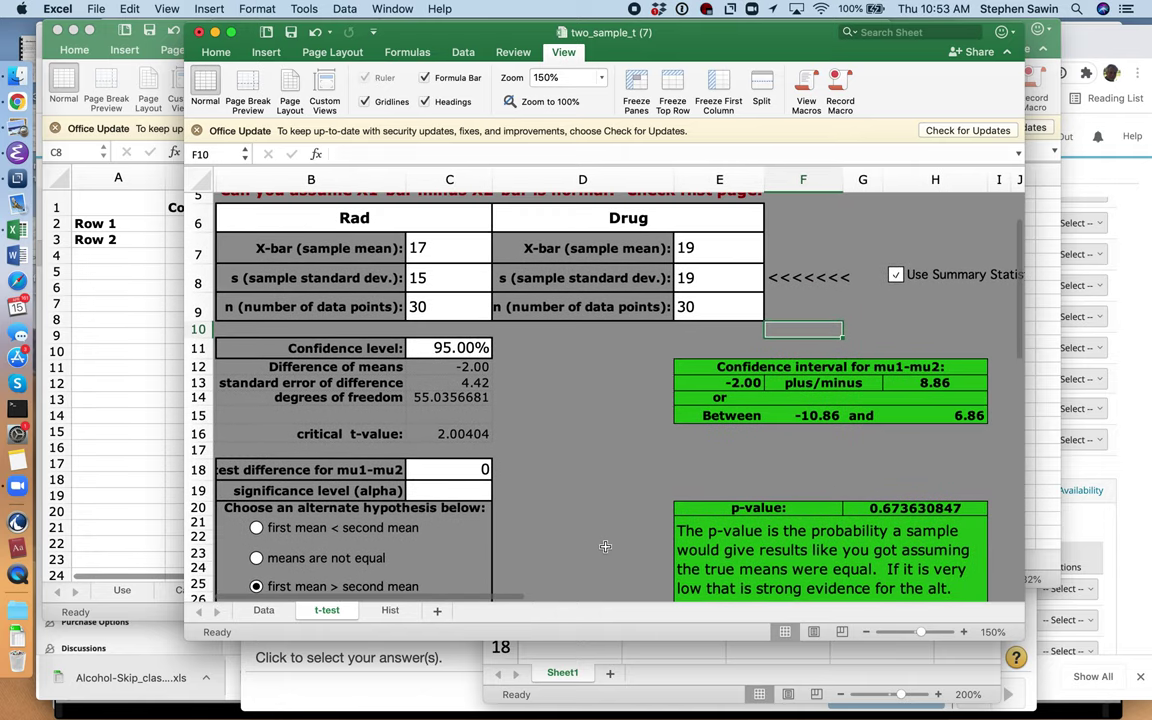
Set the alternate hypothesis to "first mean < second mean" and select the p-value cell.
scroll(605, 546, down, 1)
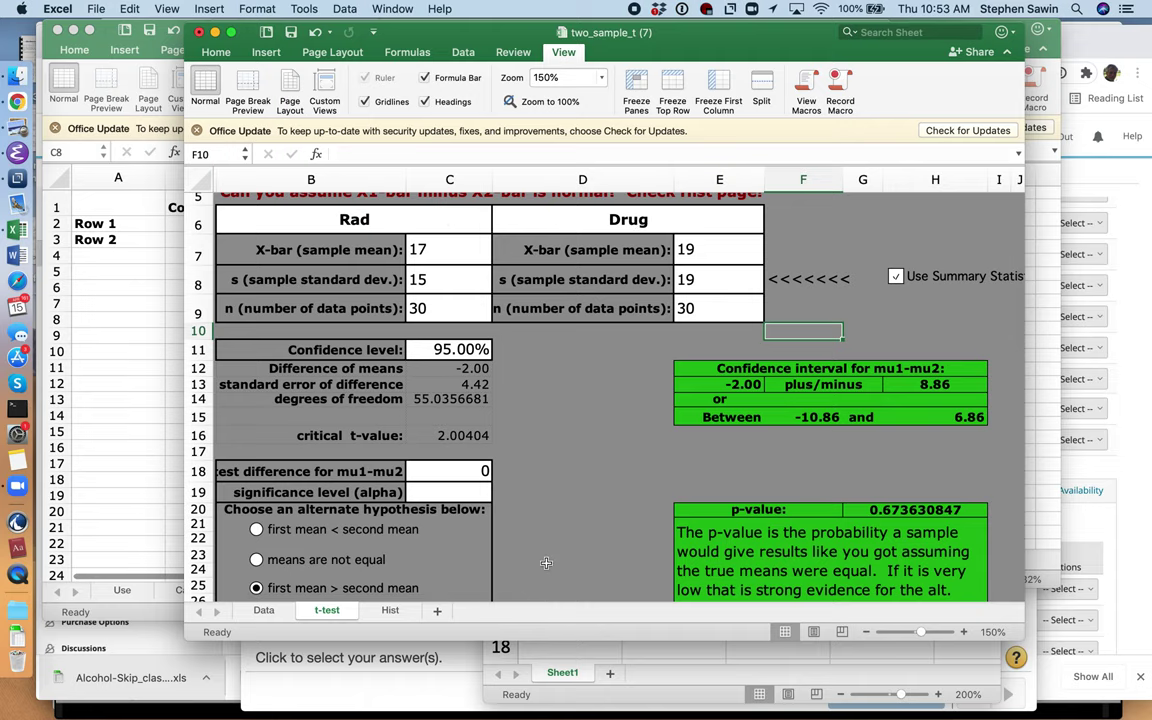
scroll(546, 565, down, 3)
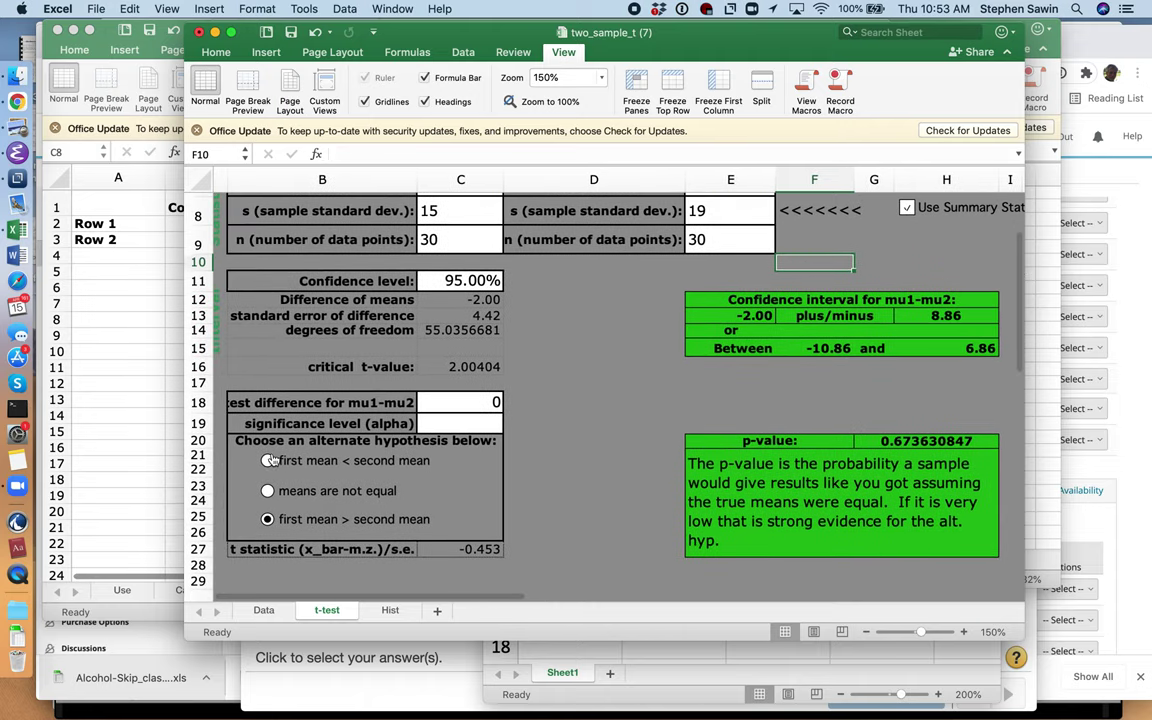
click(267, 460)
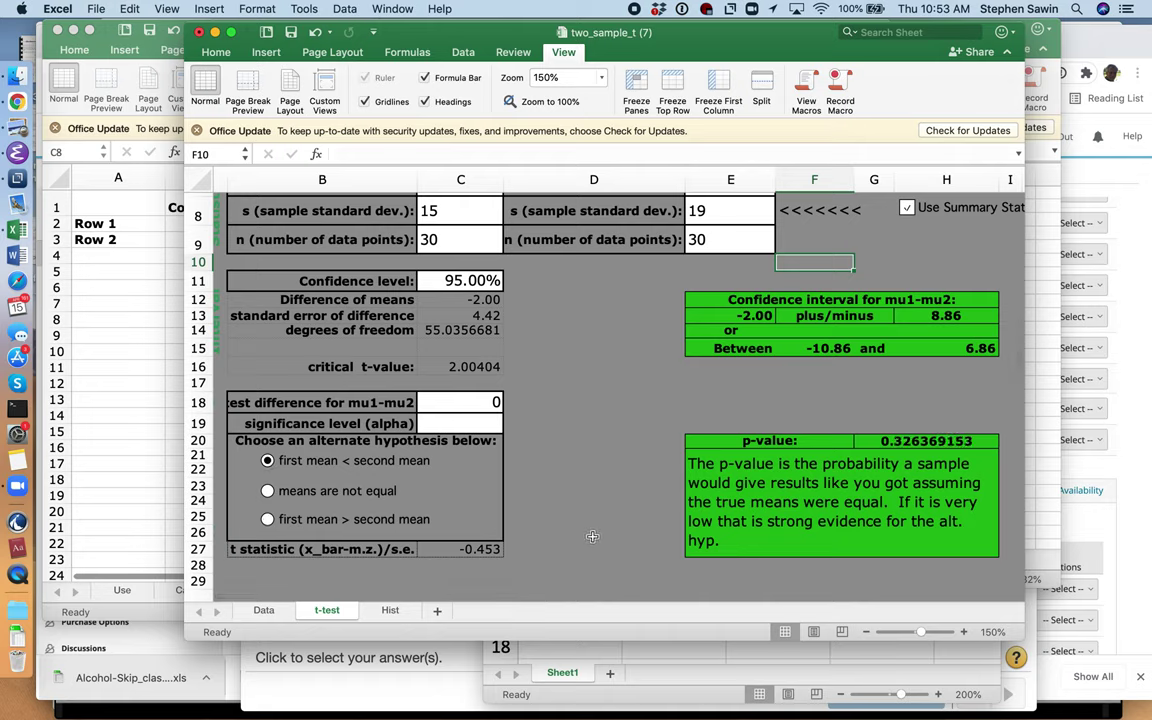
click(903, 443)
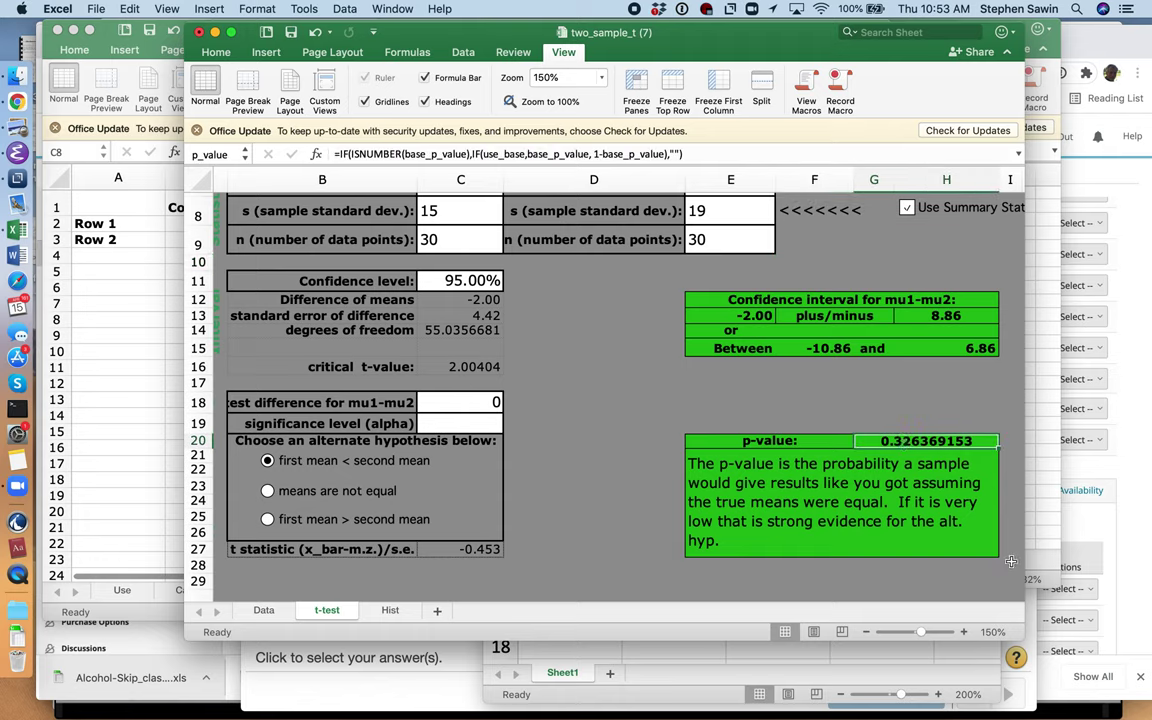
Switch to the lect26 quiz in Chrome and enter 32.6% as the p-value.
key(super+Tab)
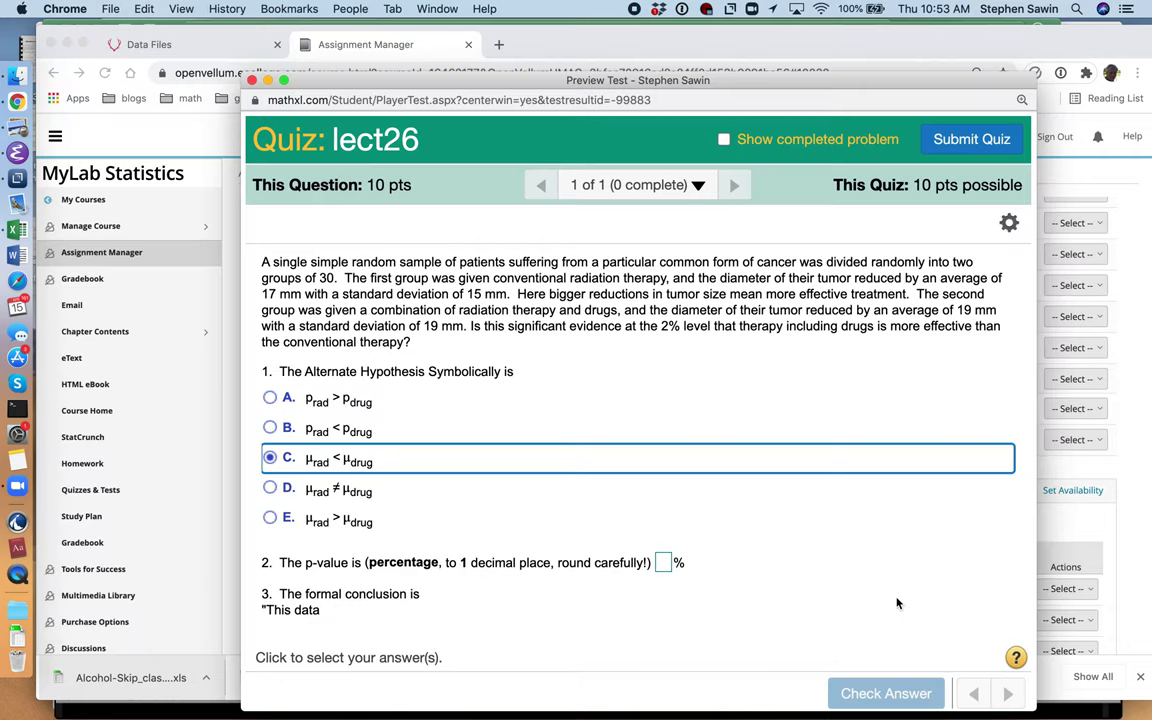
click(662, 568)
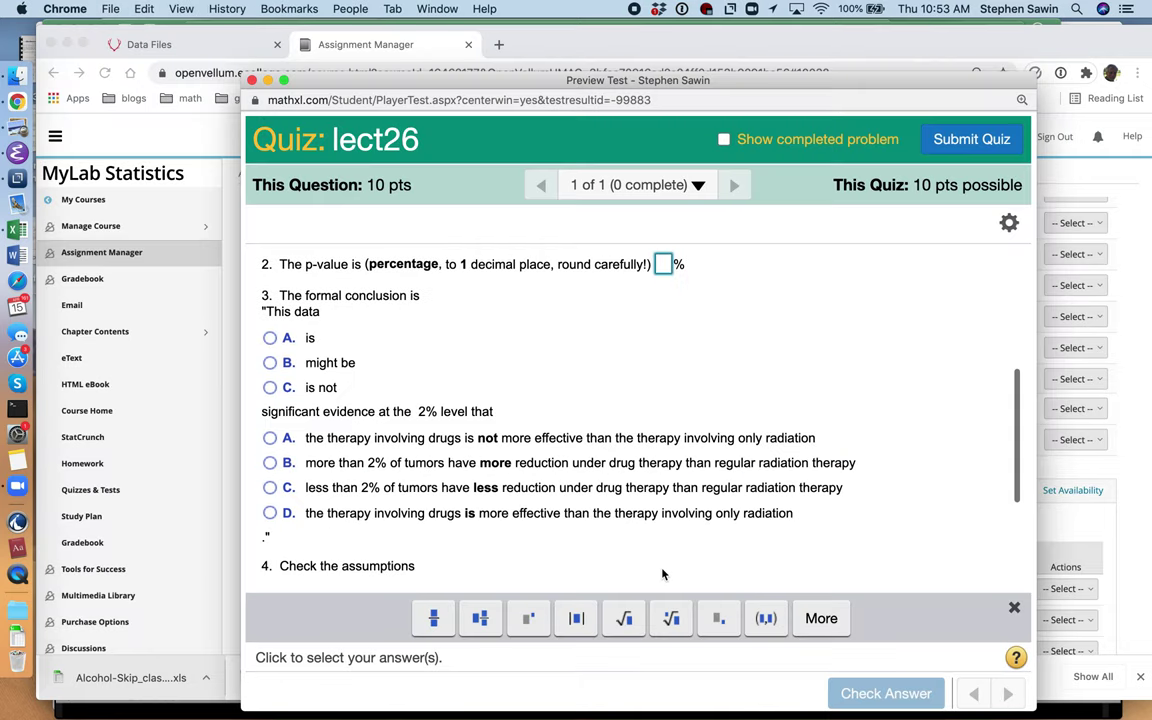
text(32.6)
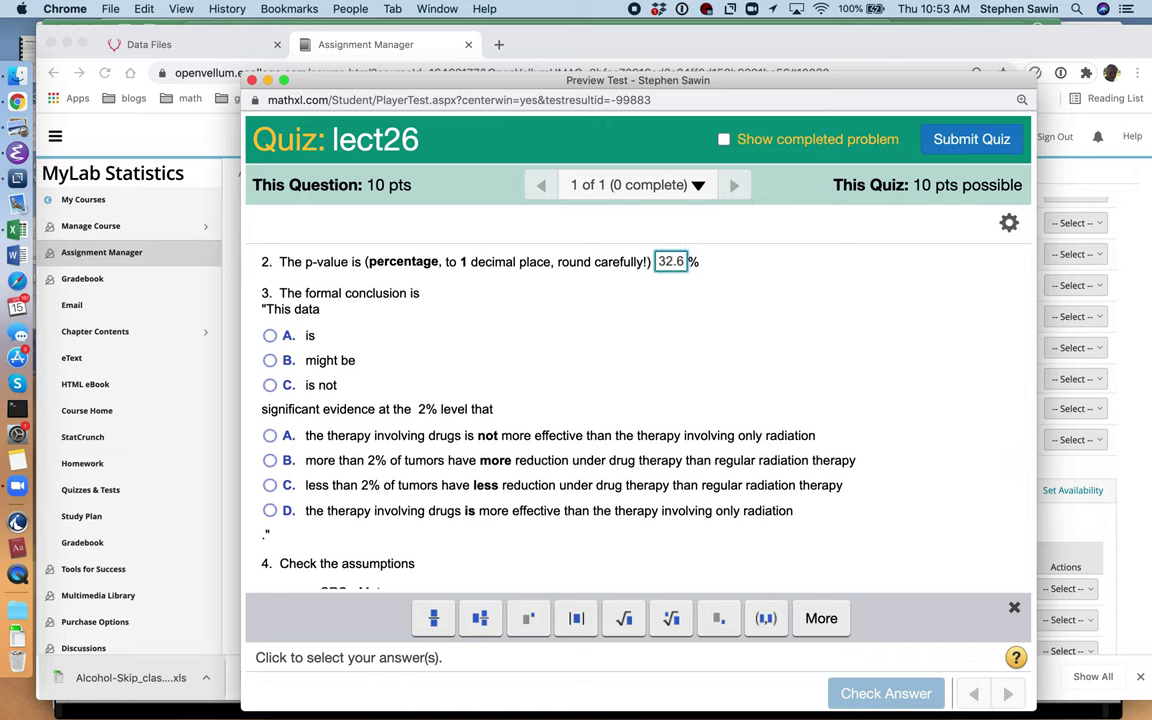
Answer the formal conclusion with "is not" and "the therapy involving drugs is more effective than the therapy involving only radiation".
click(405, 345)
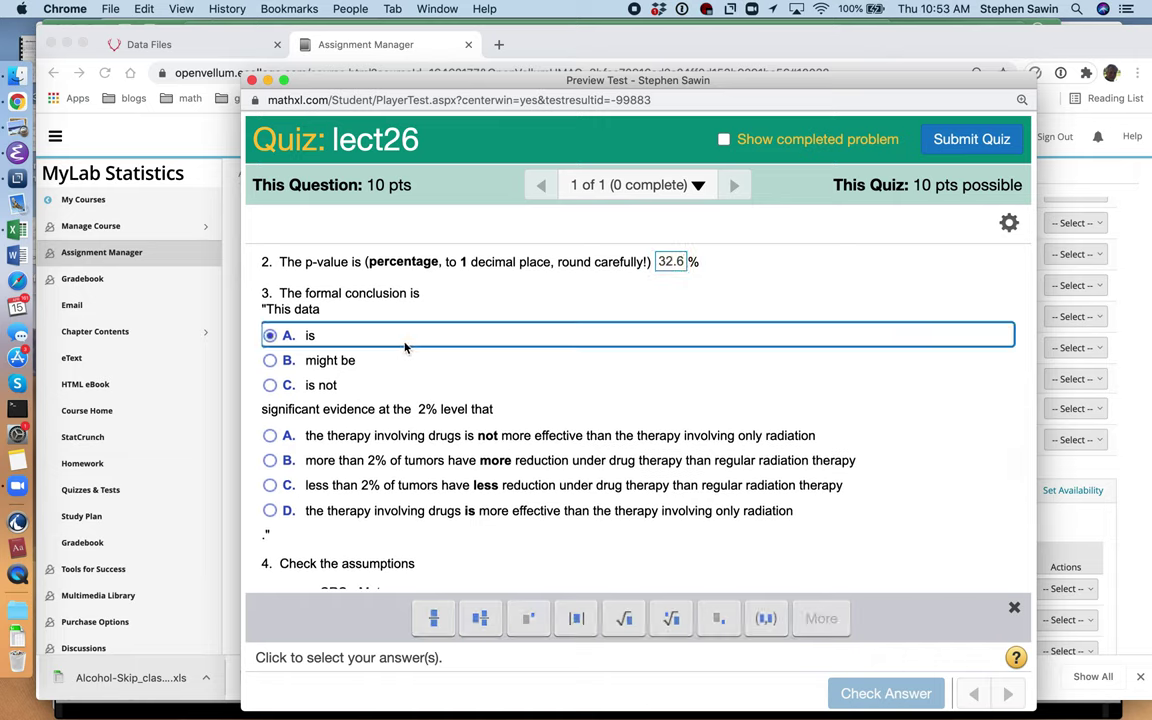
click(419, 303)
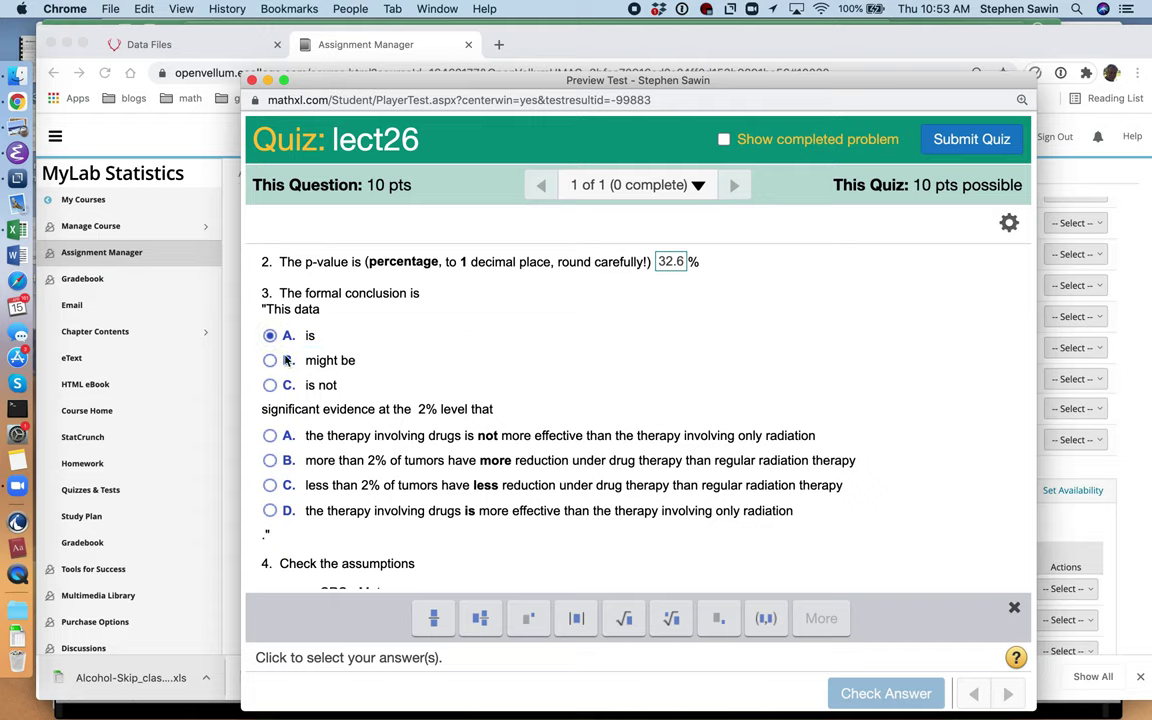
click(270, 385)
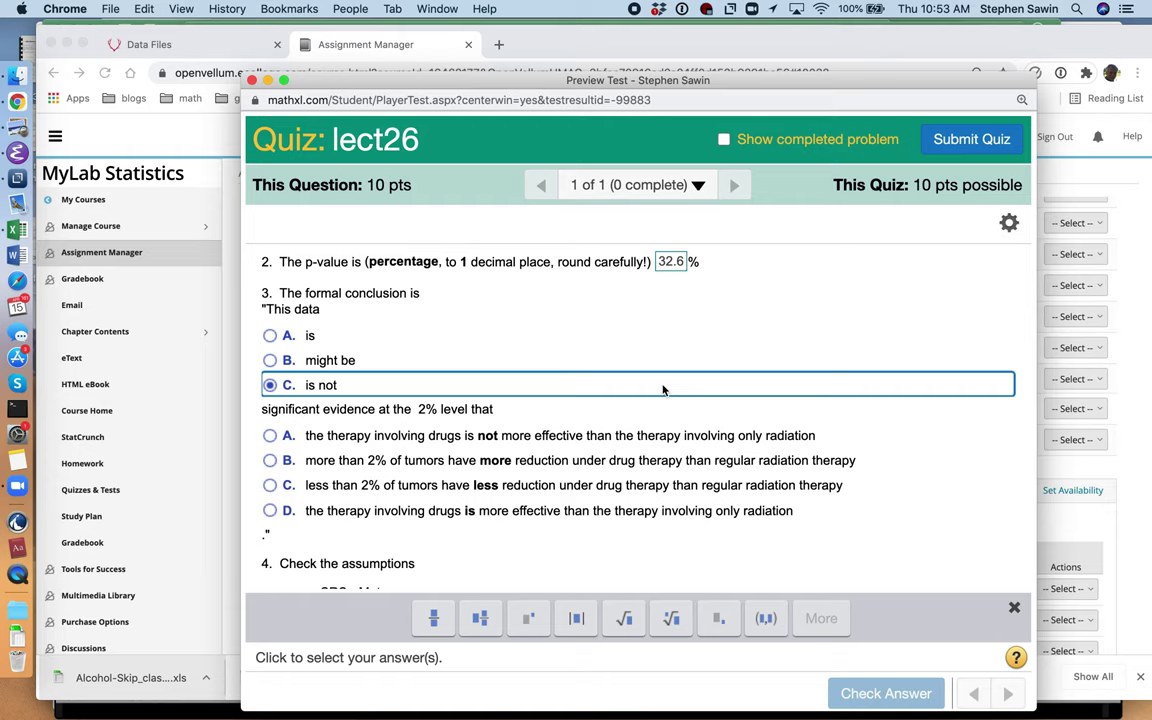
scroll(663, 390, up, 6)
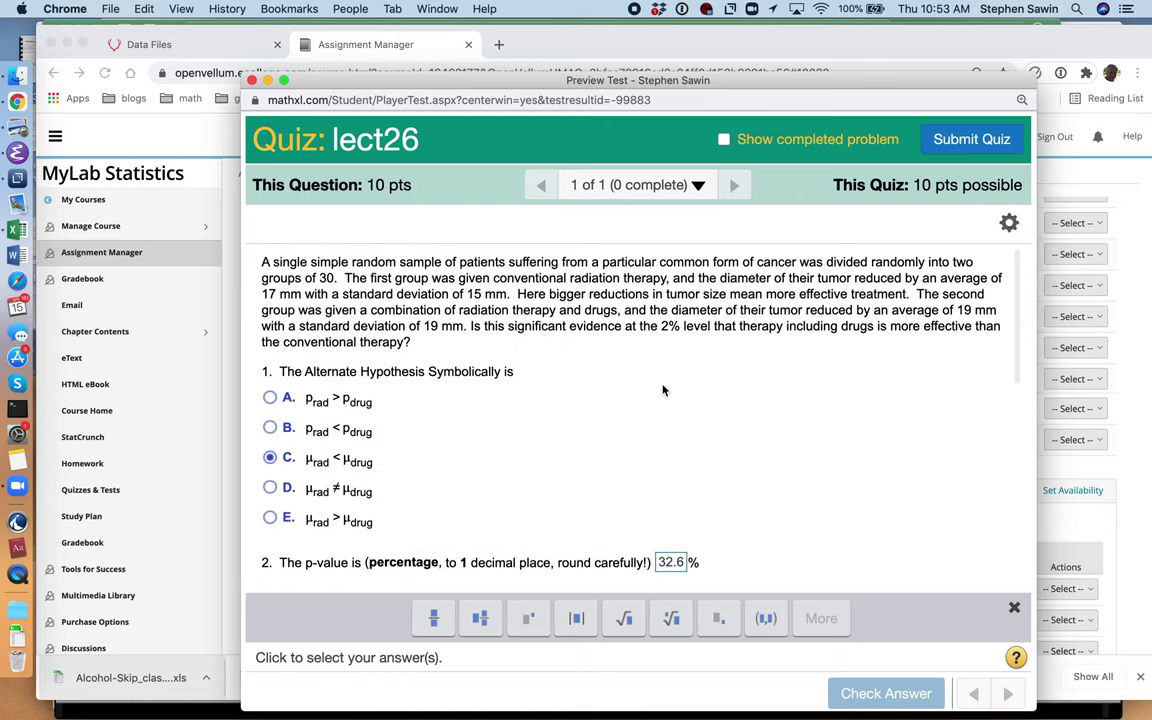
scroll(663, 390, down, 1)
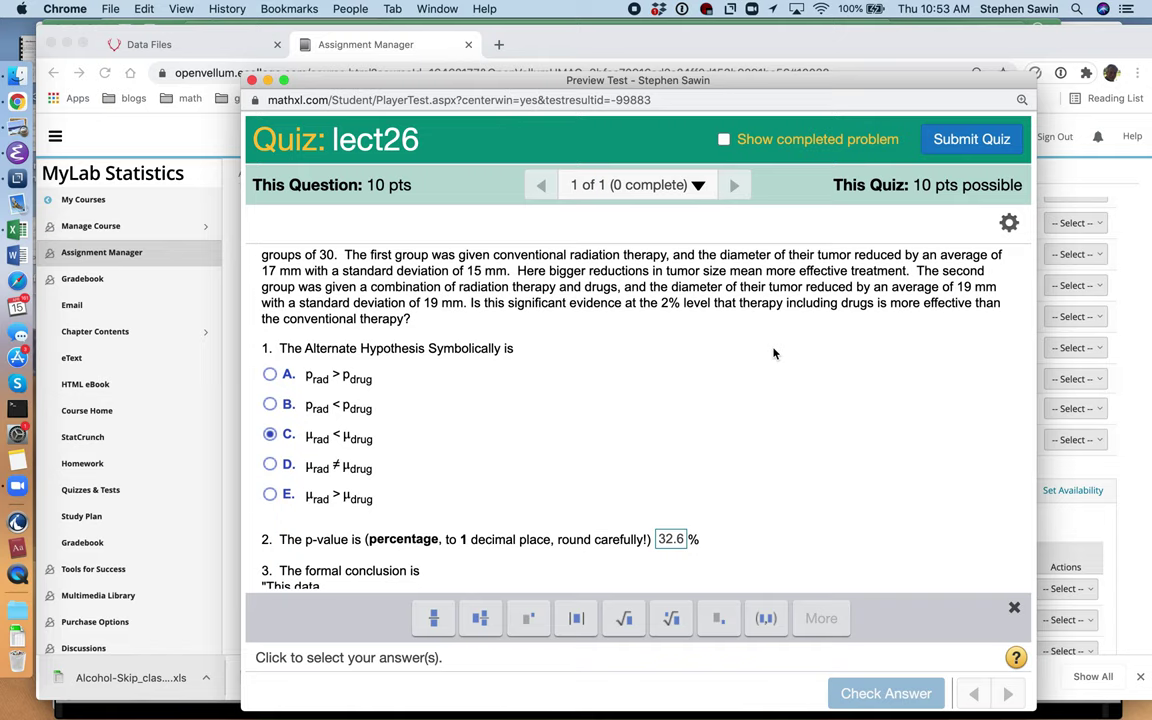
scroll(773, 353, down, 4)
scroll(773, 353, up, 3)
scroll(773, 353, down, 3)
scroll(773, 353, down, 2)
scroll(773, 353, up, 5)
scroll(773, 353, down, 6)
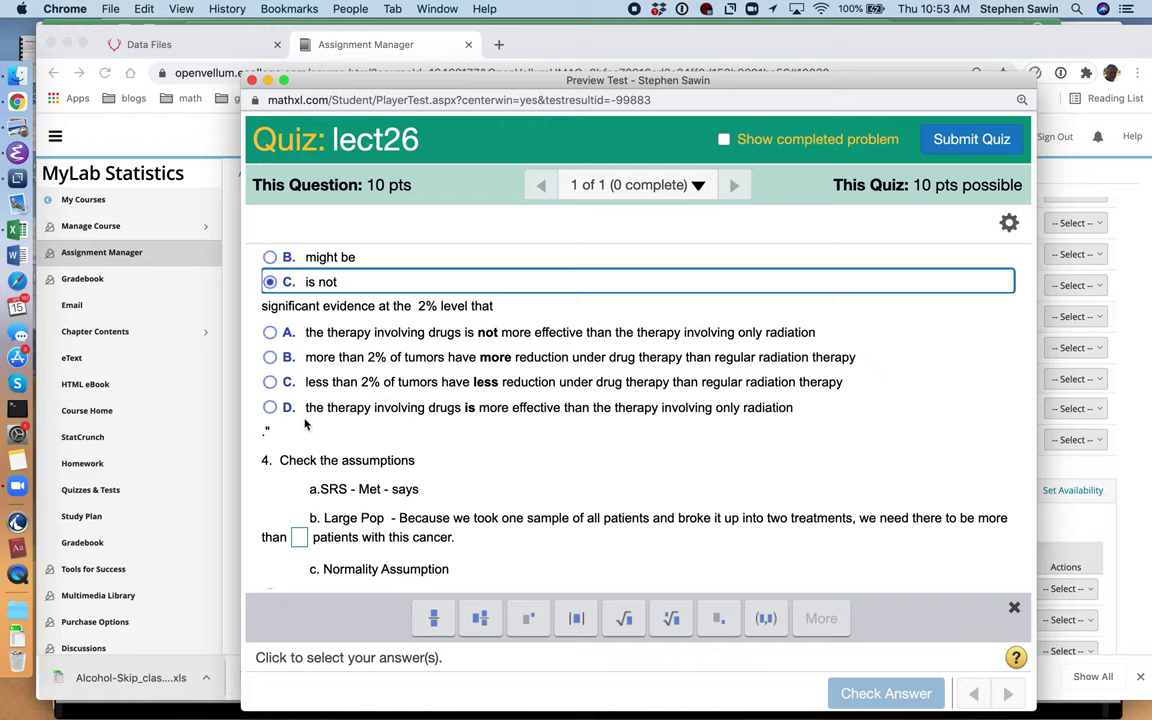
click(271, 408)
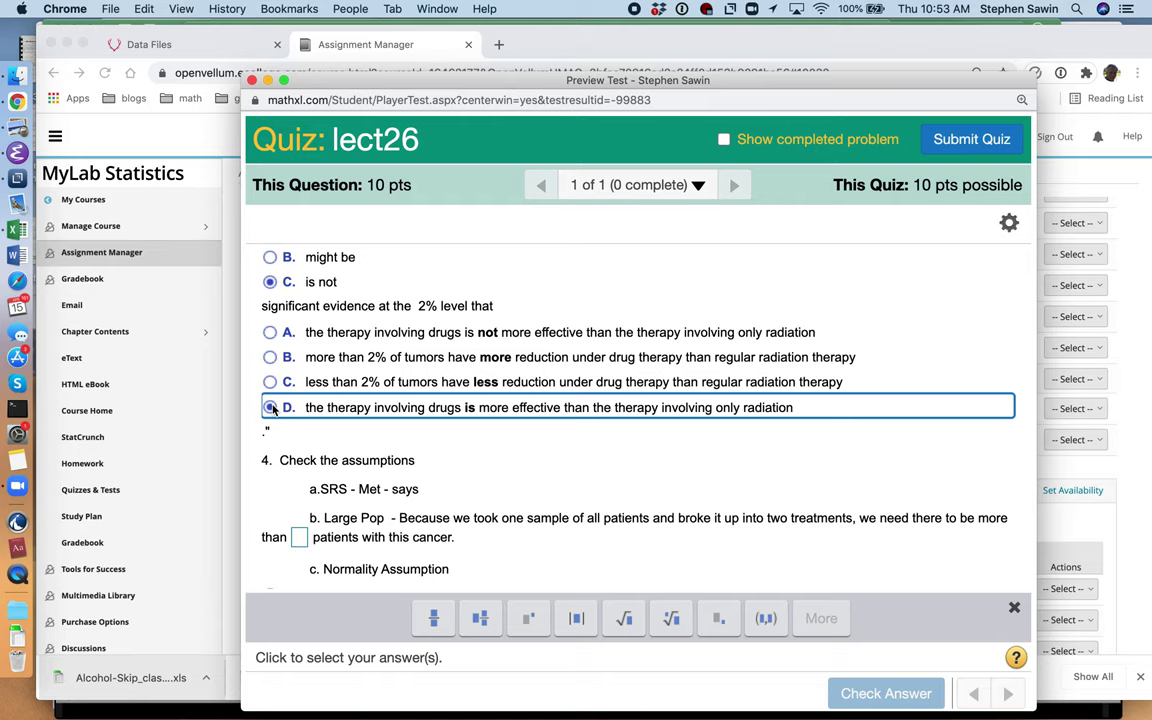
Enter 1200 patients for Large Pop, choose the 0:15:40 reasonably symmetric histogram option for normality, and check the answer.
scroll(272, 408, down, 5)
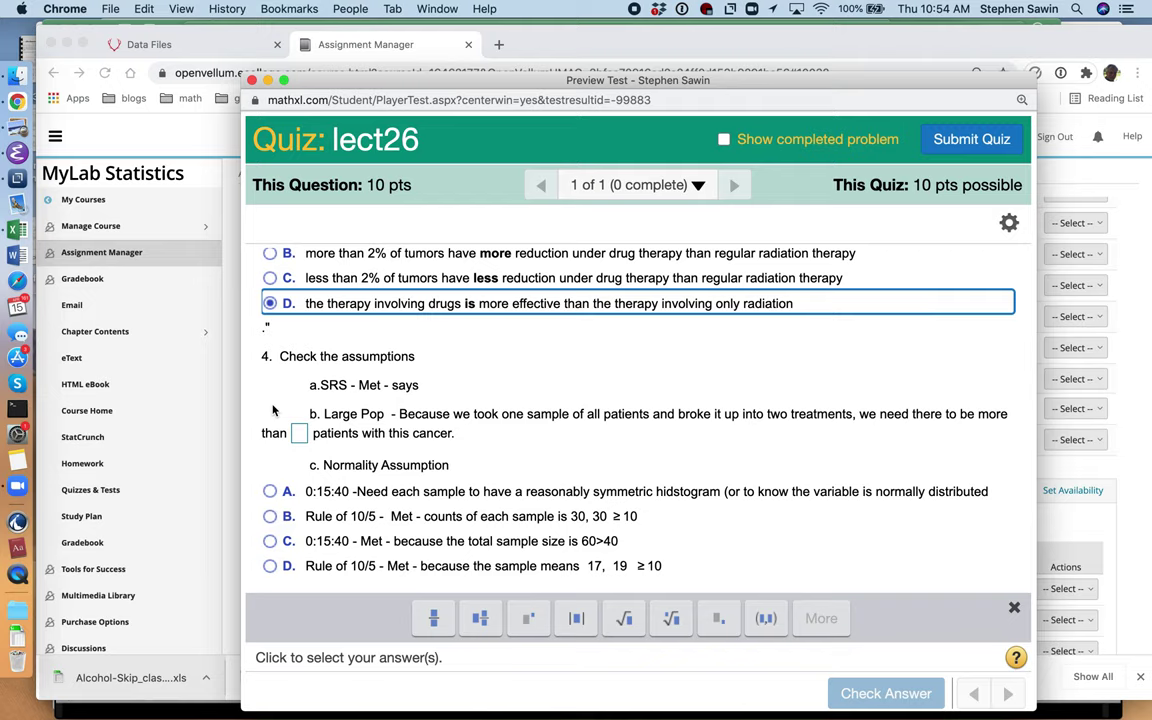
click(299, 436)
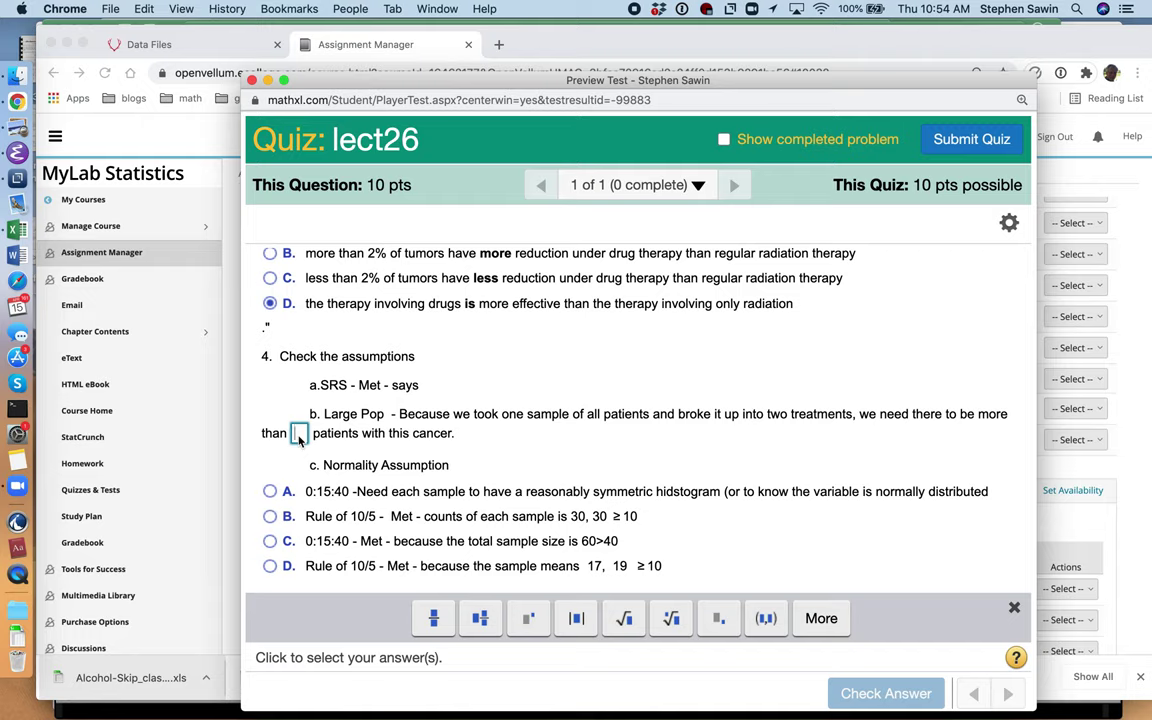
text(1200)
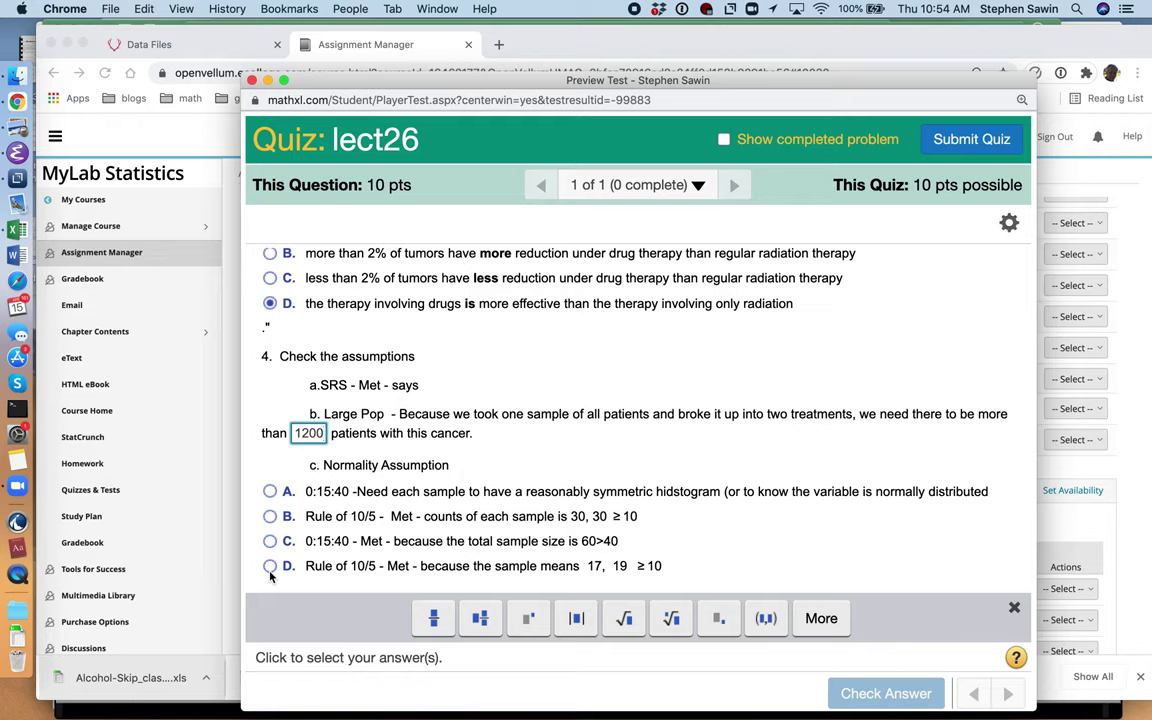
click(269, 491)
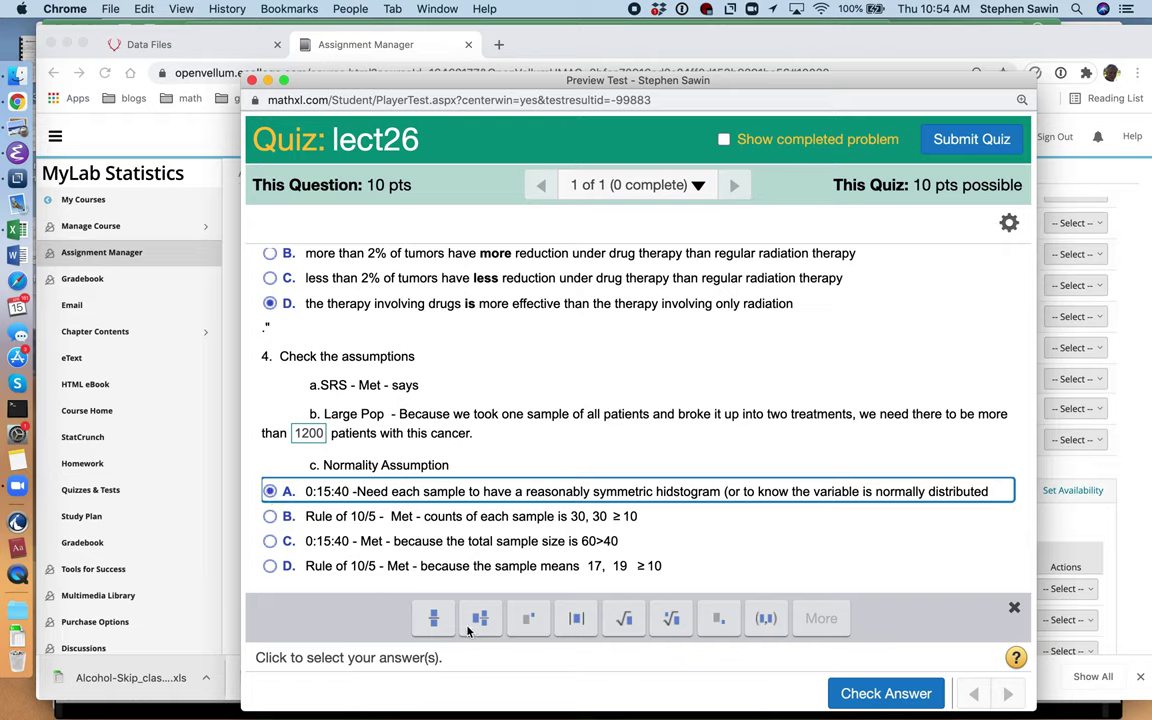
click(914, 695)
click(638, 513)
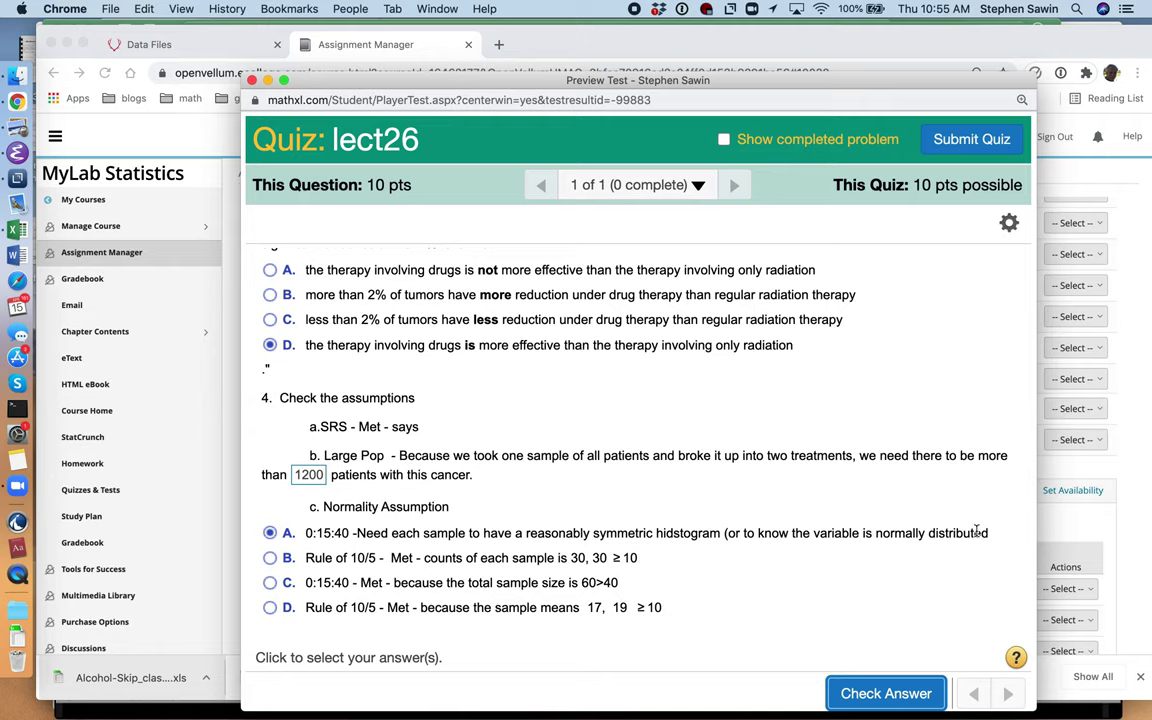
Close the lect26 quiz and open a preview of the lect27 quiz from the Assignment Manager.
key(super+w)
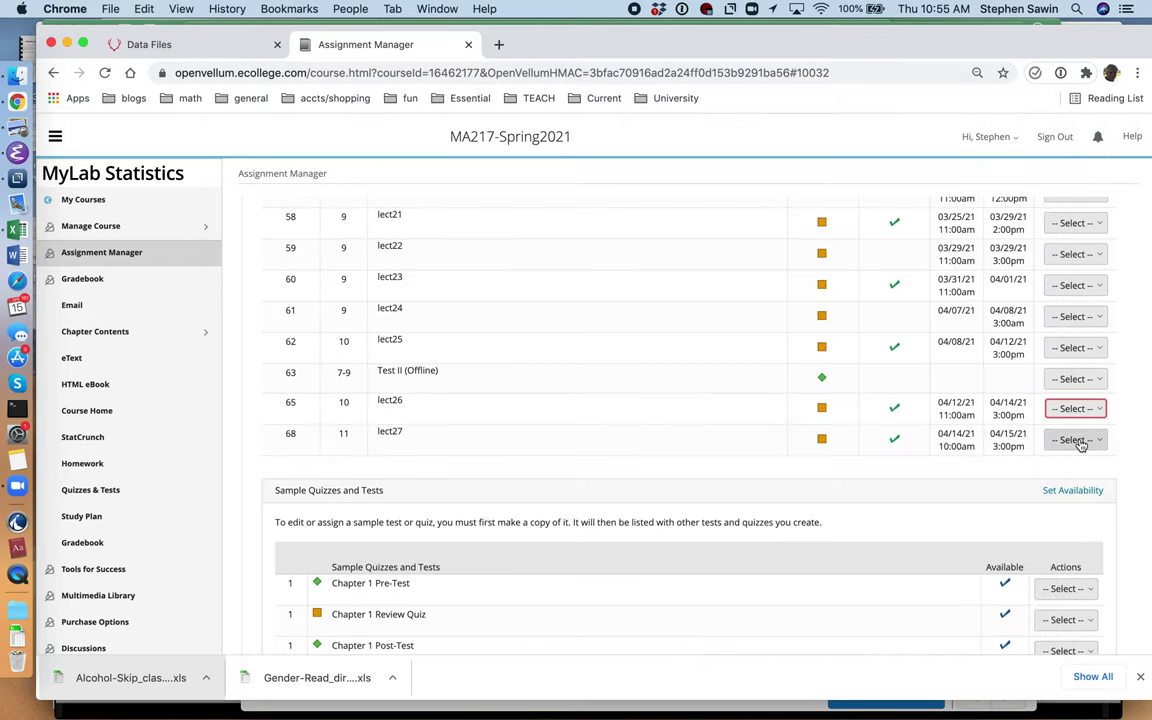
click(1079, 441)
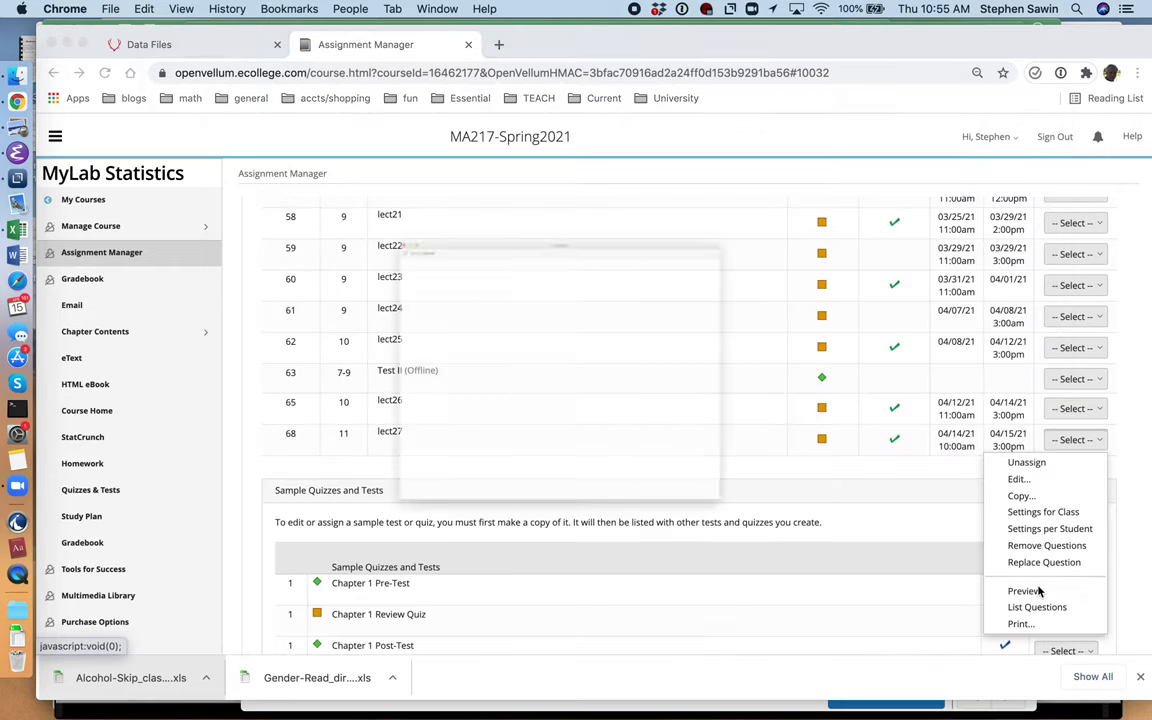
click(1030, 594)
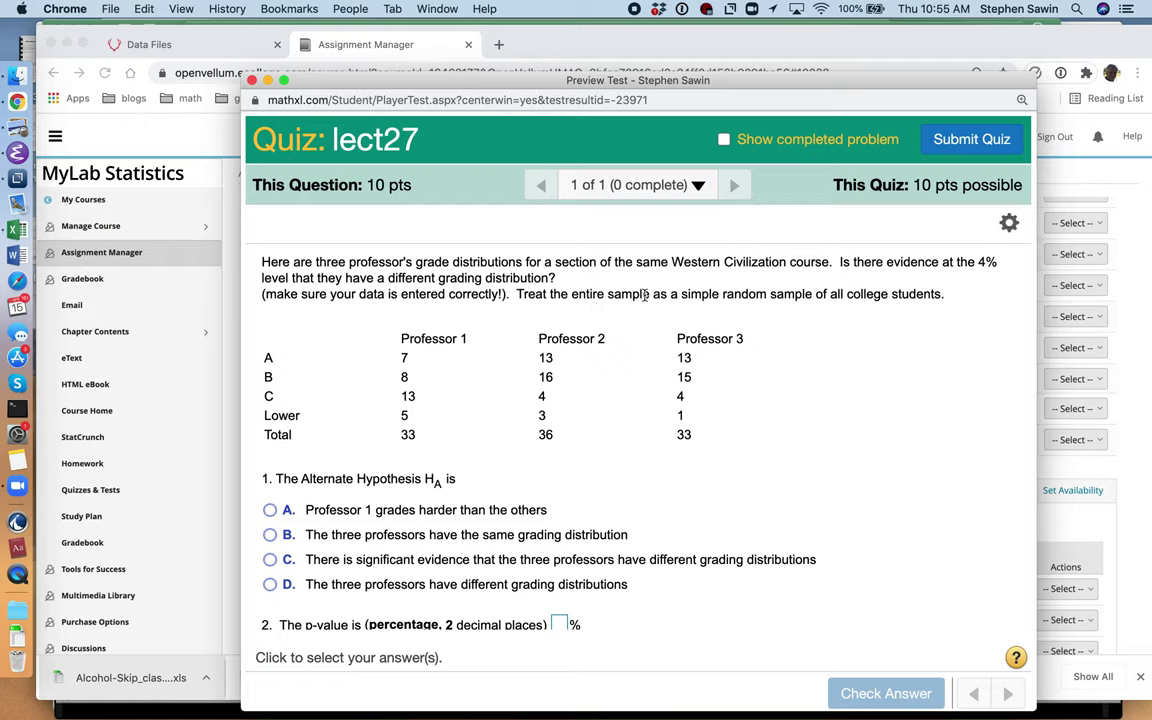
Read the grade distribution problem and choose "The three professors have different grading distributions" as the alternate hypothesis.
drag(570, 294, 946, 296)
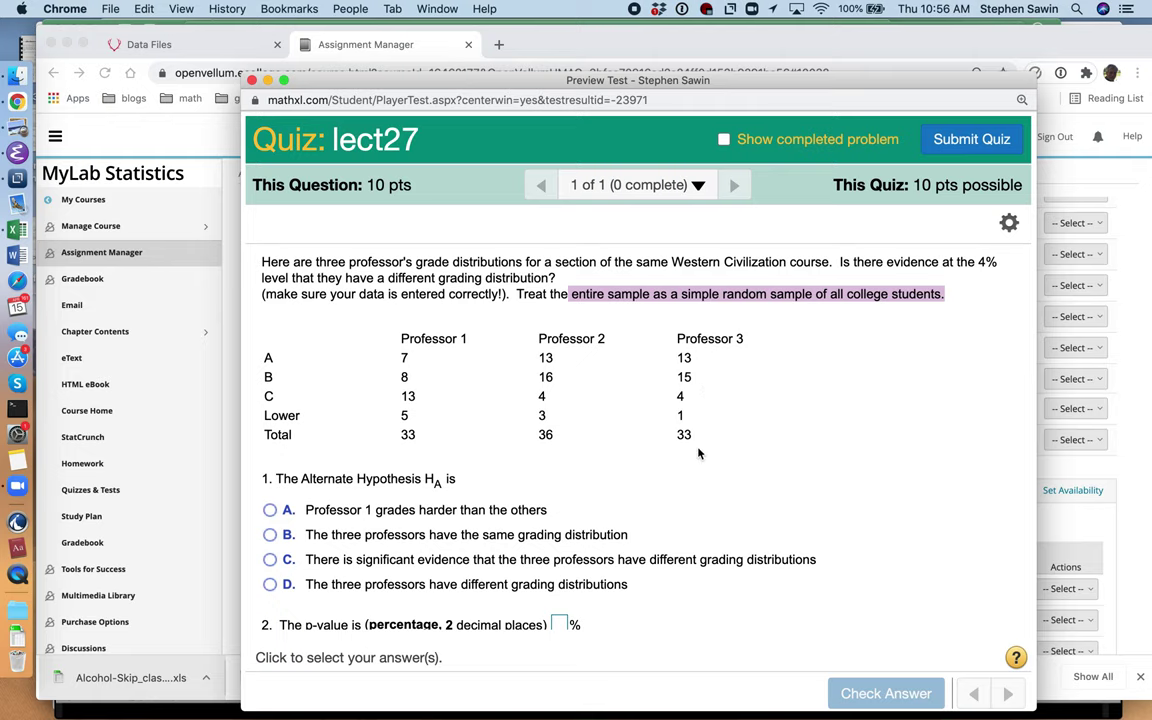
scroll(698, 453, down, 2)
scroll(698, 453, up, 2)
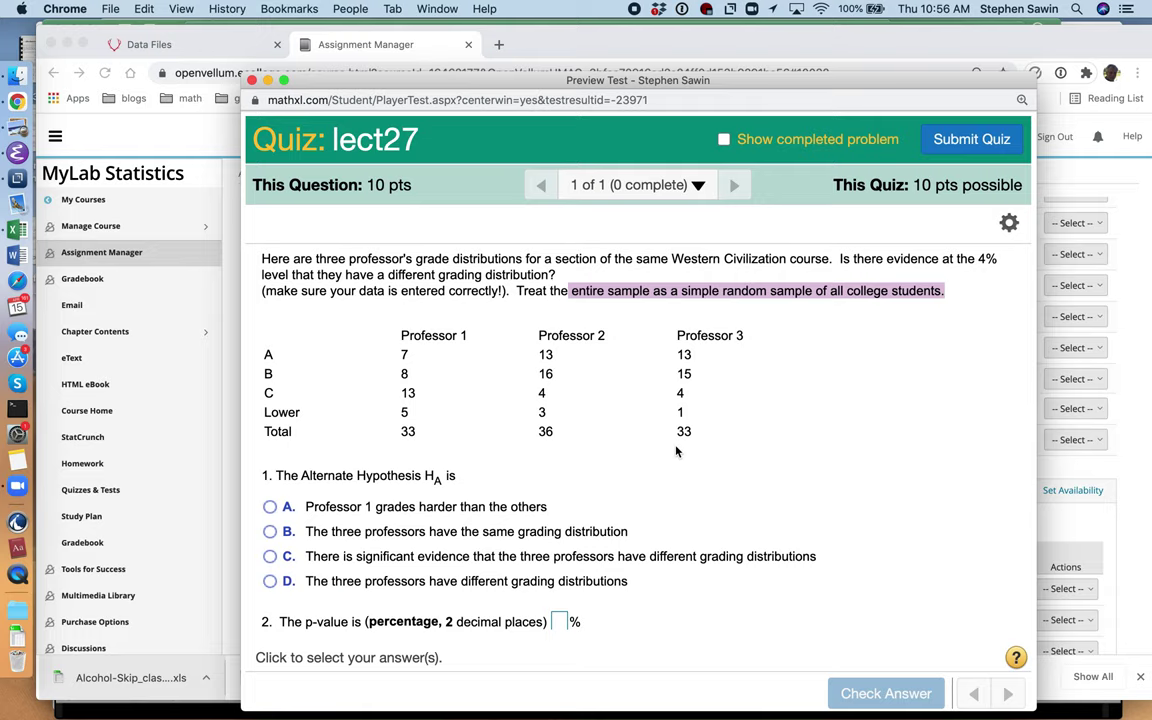
scroll(676, 452, down, 3)
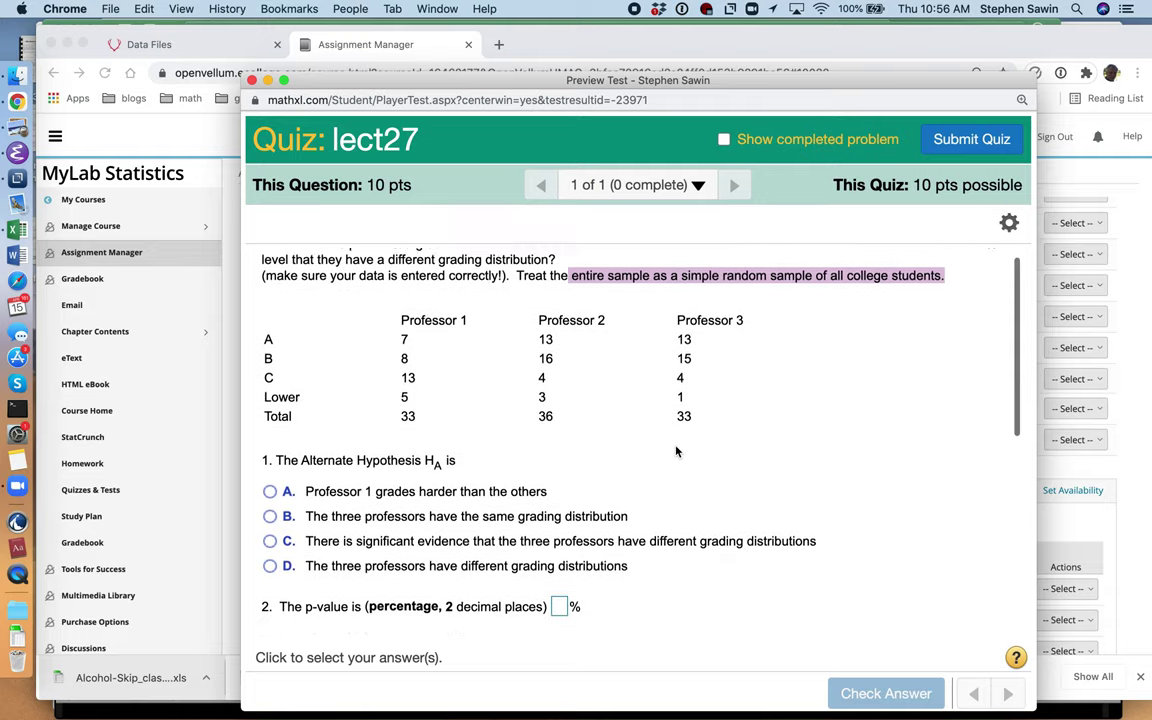
scroll(676, 452, up, 1)
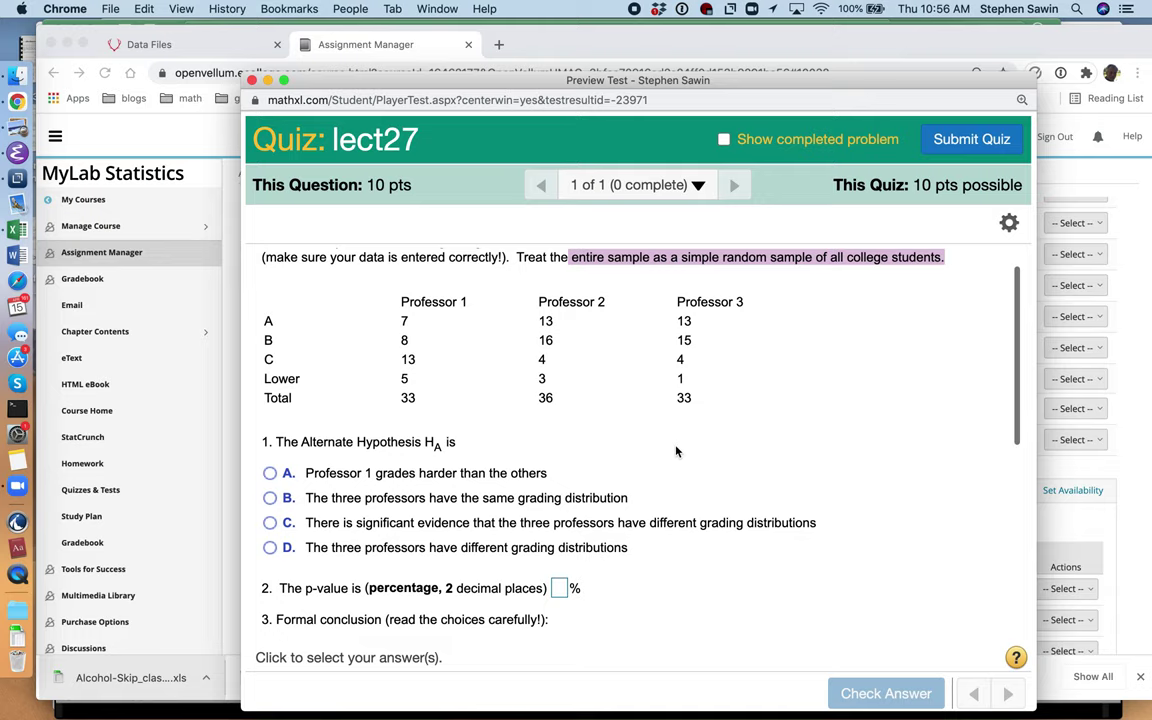
click(269, 548)
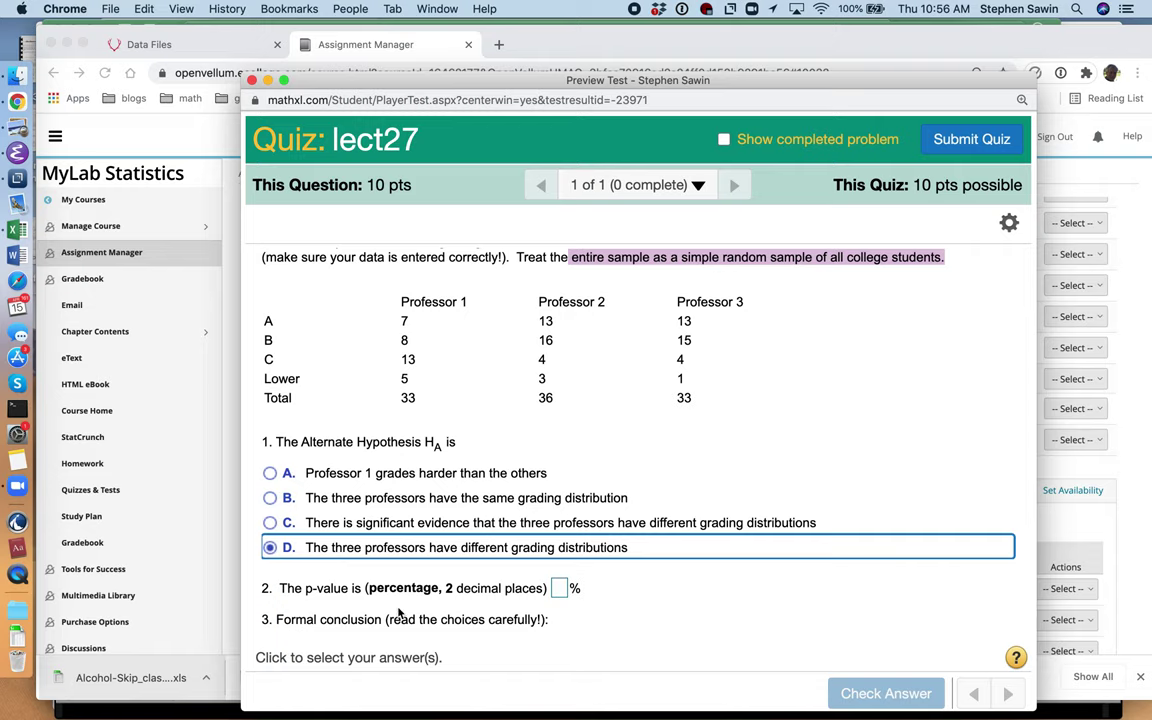
Review the formal conclusion choices and highlight the three professors' grade counts from A through Lower in the table.
scroll(611, 618, down, 3)
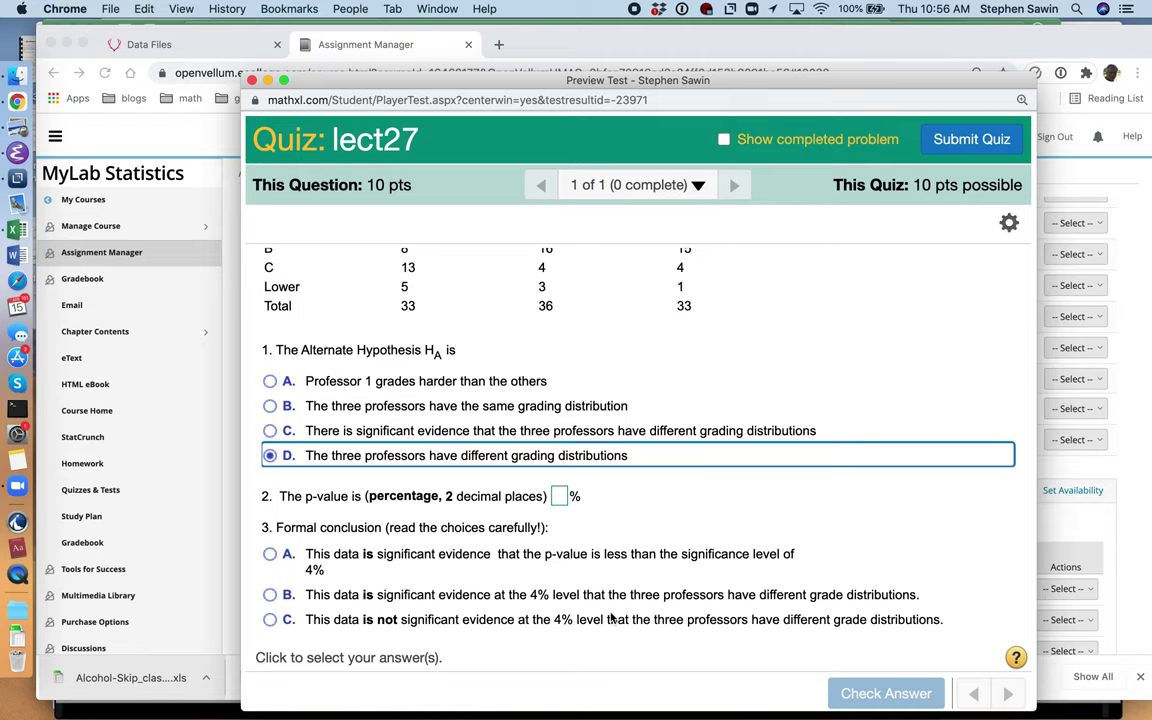
scroll(611, 618, up, 3)
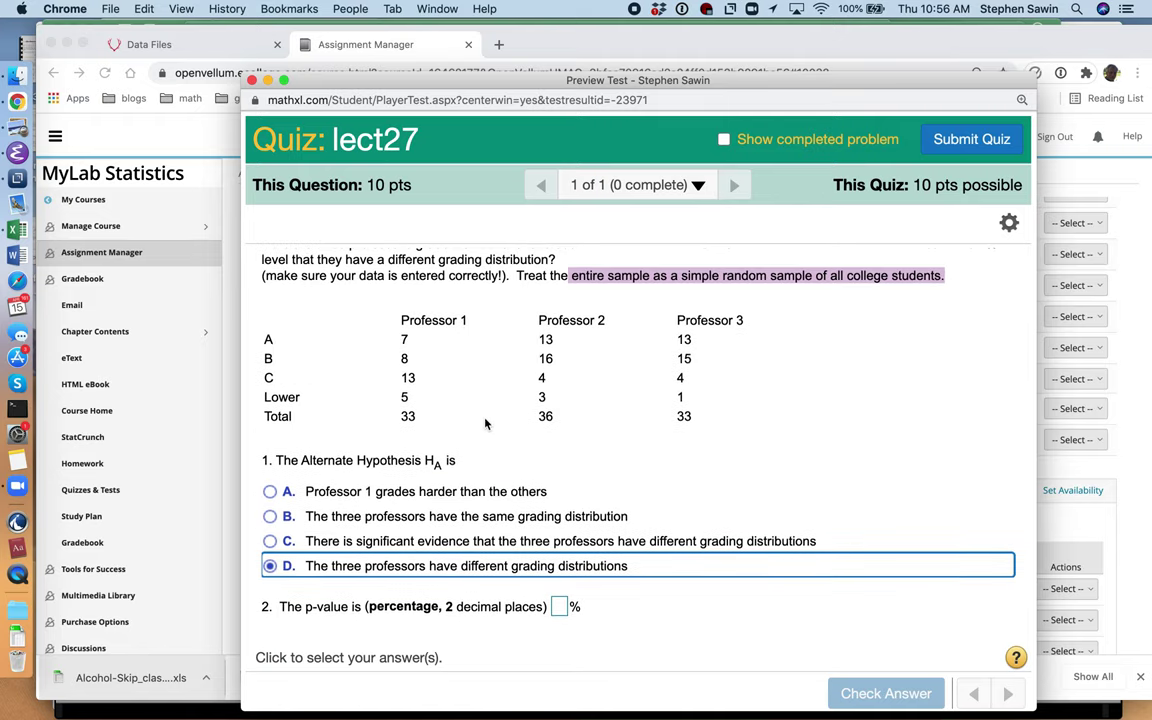
drag(403, 330, 698, 410)
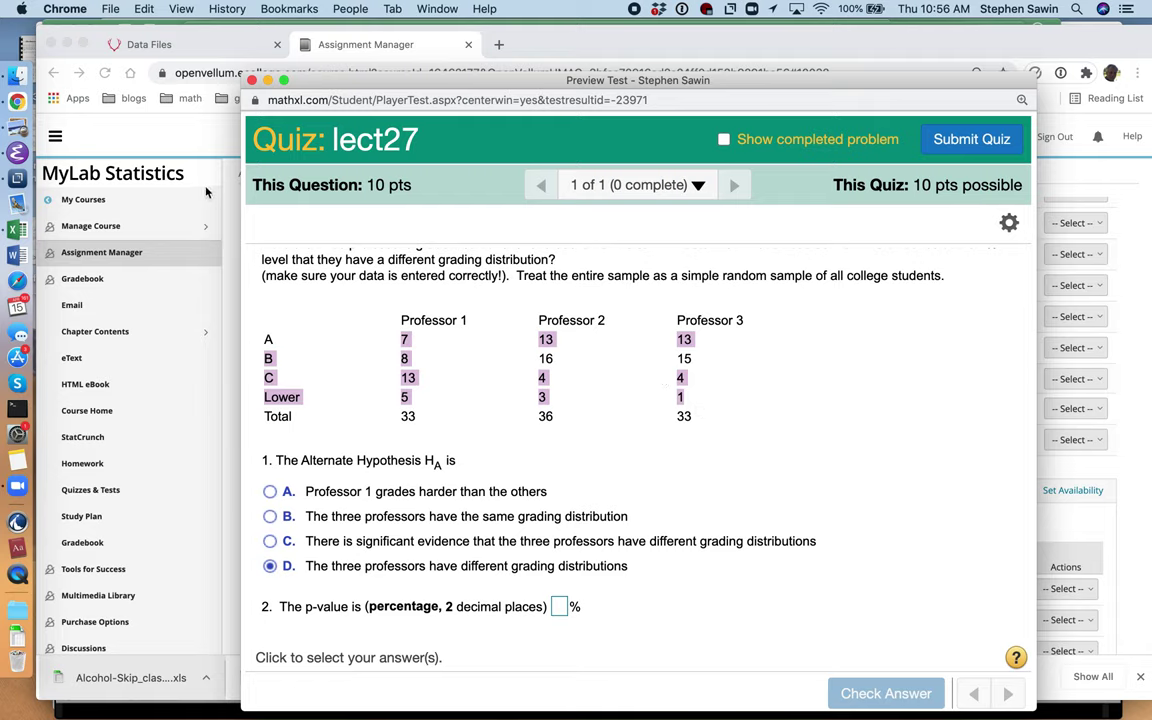
Switch to the chi_squared workbook in Excel and enter 7, 13 and 13 as the first data row's counts.
key(super+Tab)
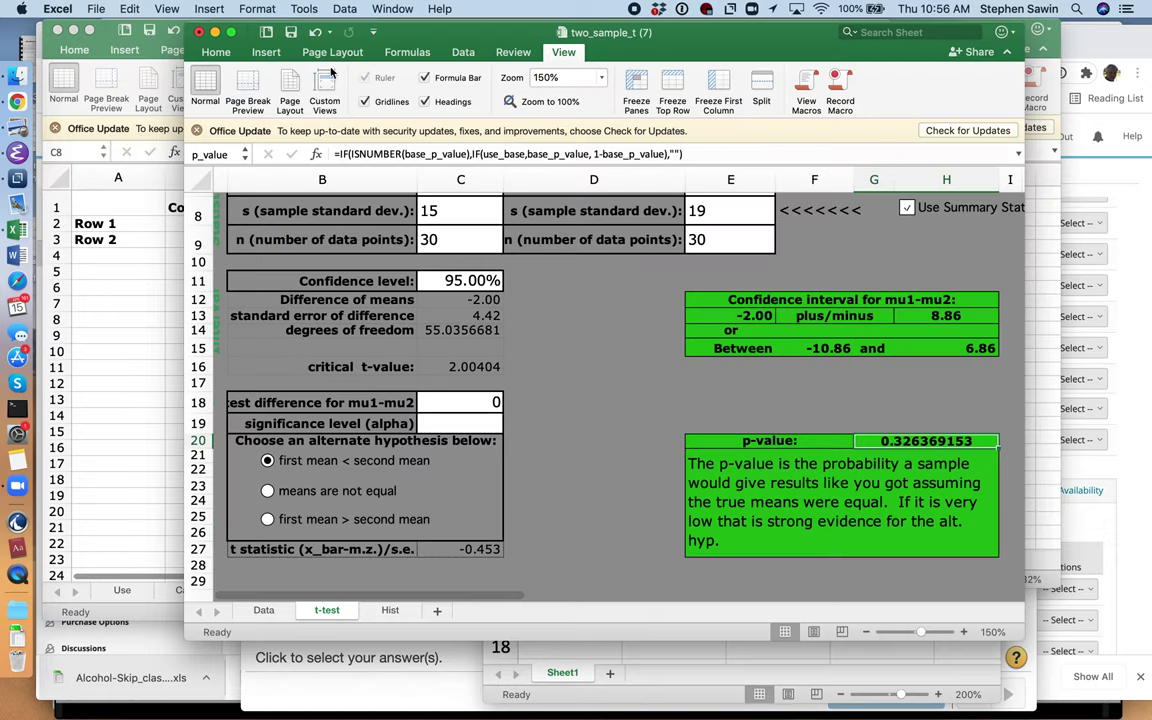
key(super+grave)
click(241, 224)
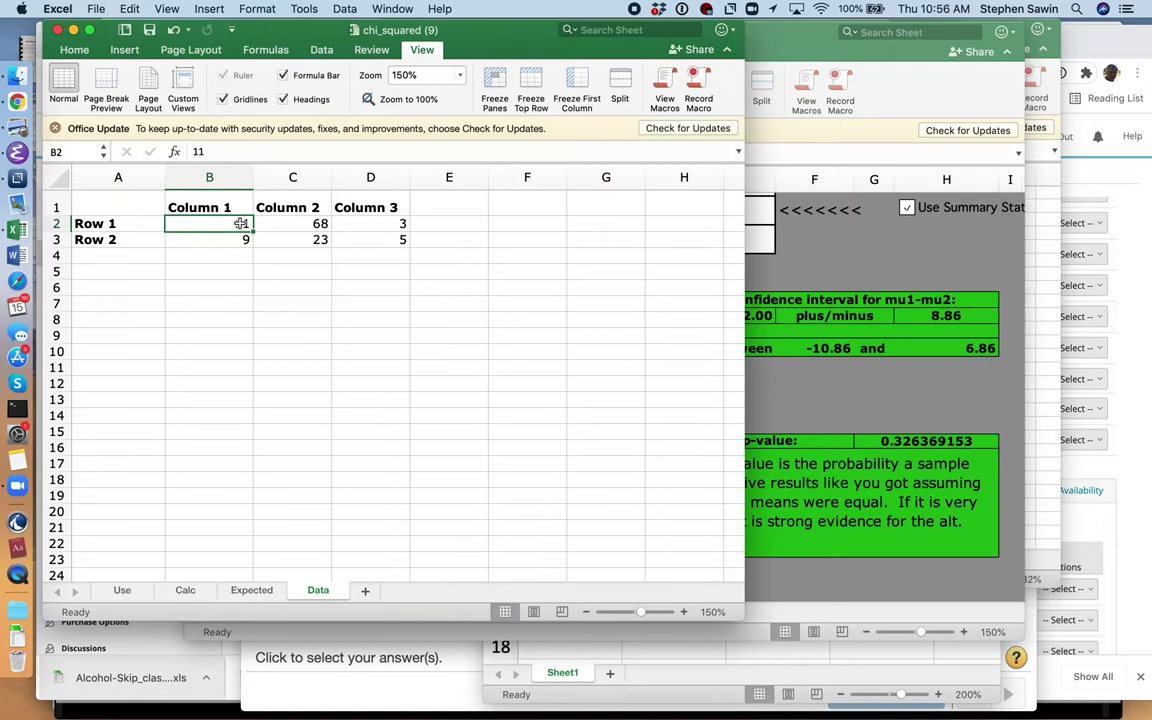
text(7)
key(Tab)
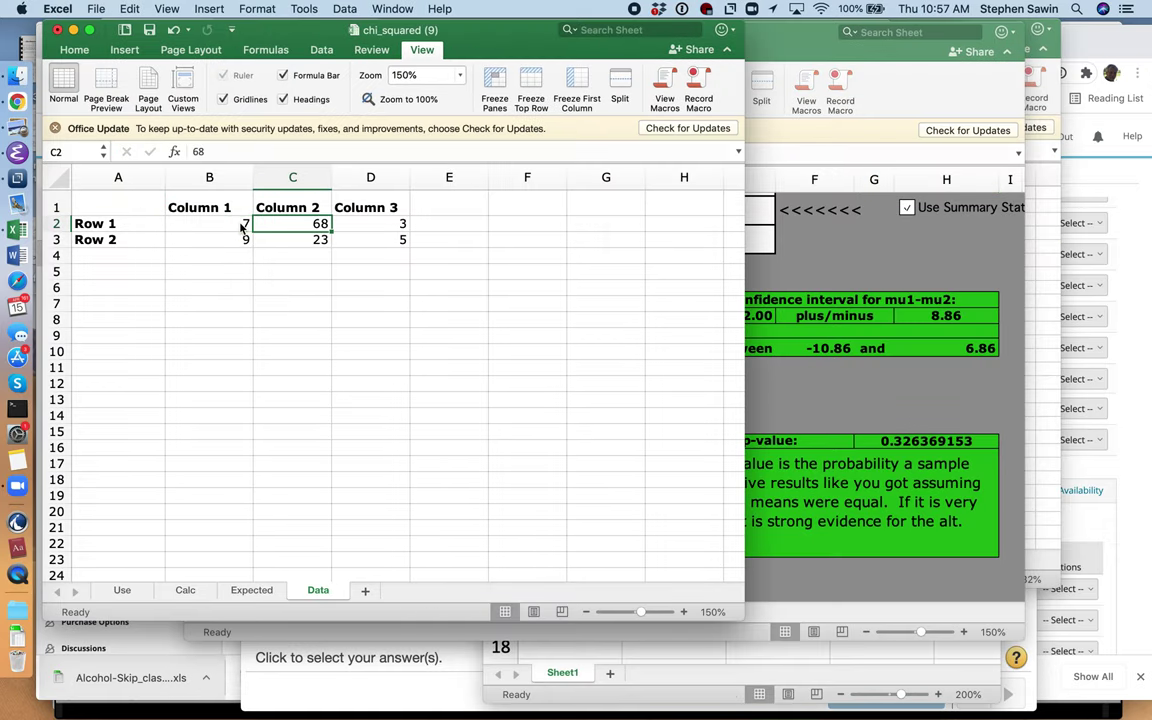
text(13)
key(Tab)
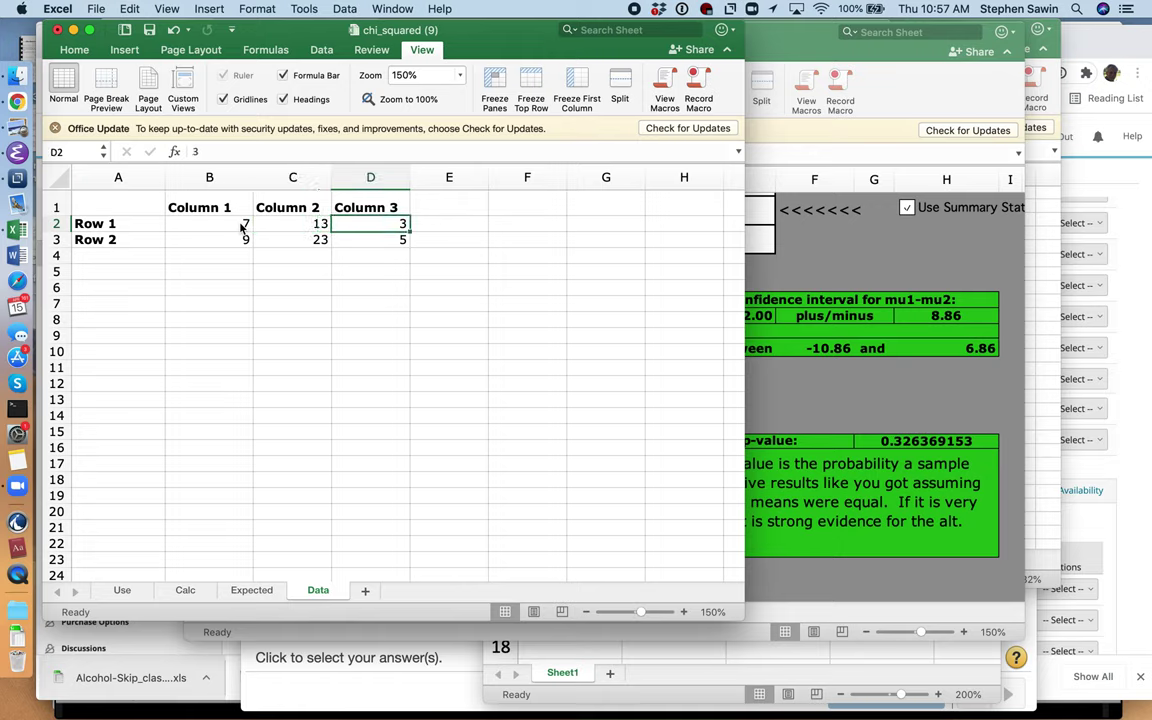
text(13)
Rename the three column headings on the Data sheet as Professor 1, Professor 2 and Professor 3.
click(186, 206)
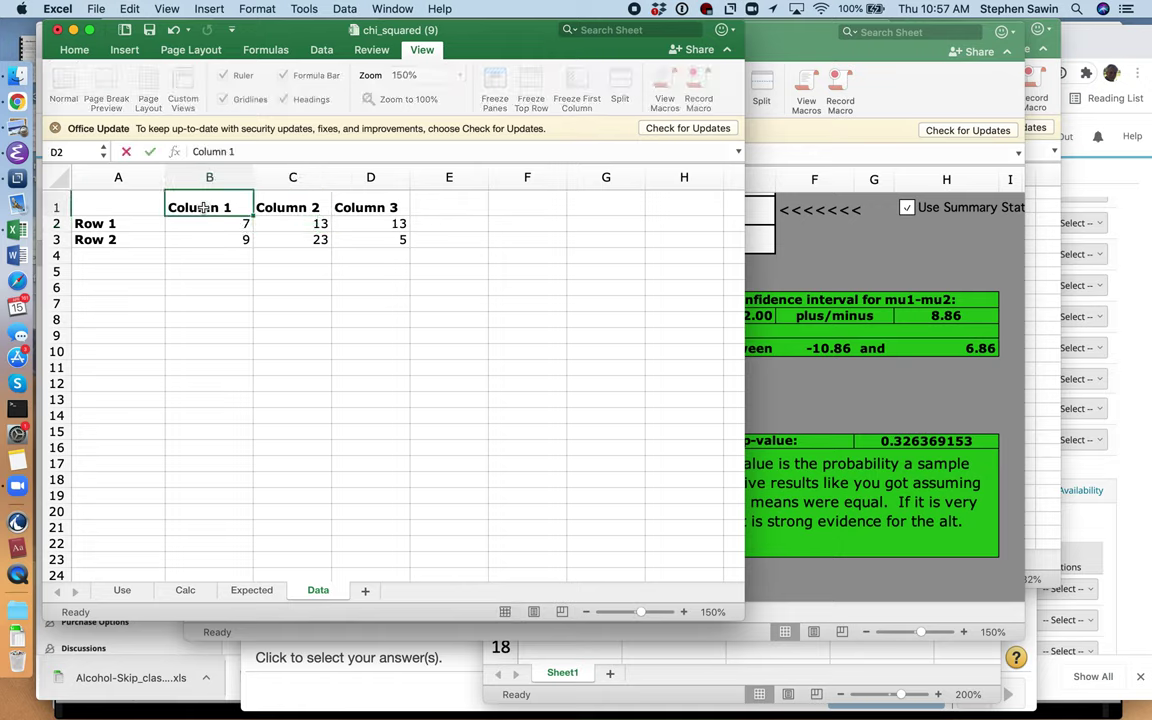
text(Professor 1)
key(Tab)
text(Professor )
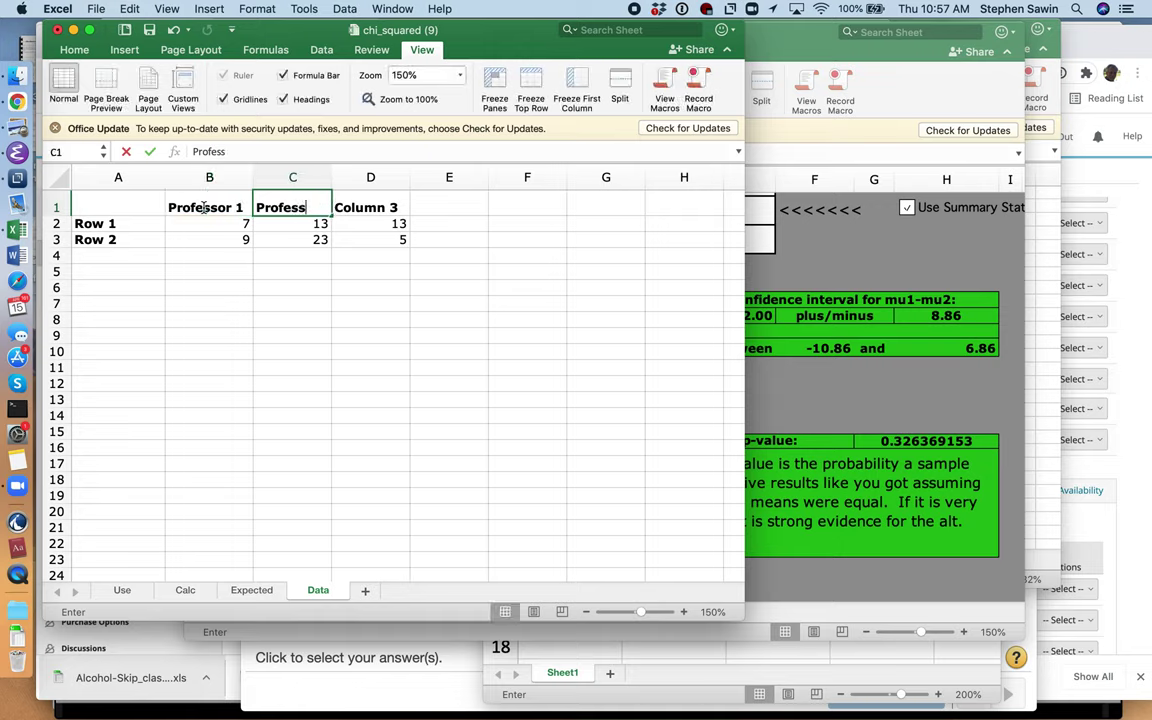
text(2)
key(Tab)
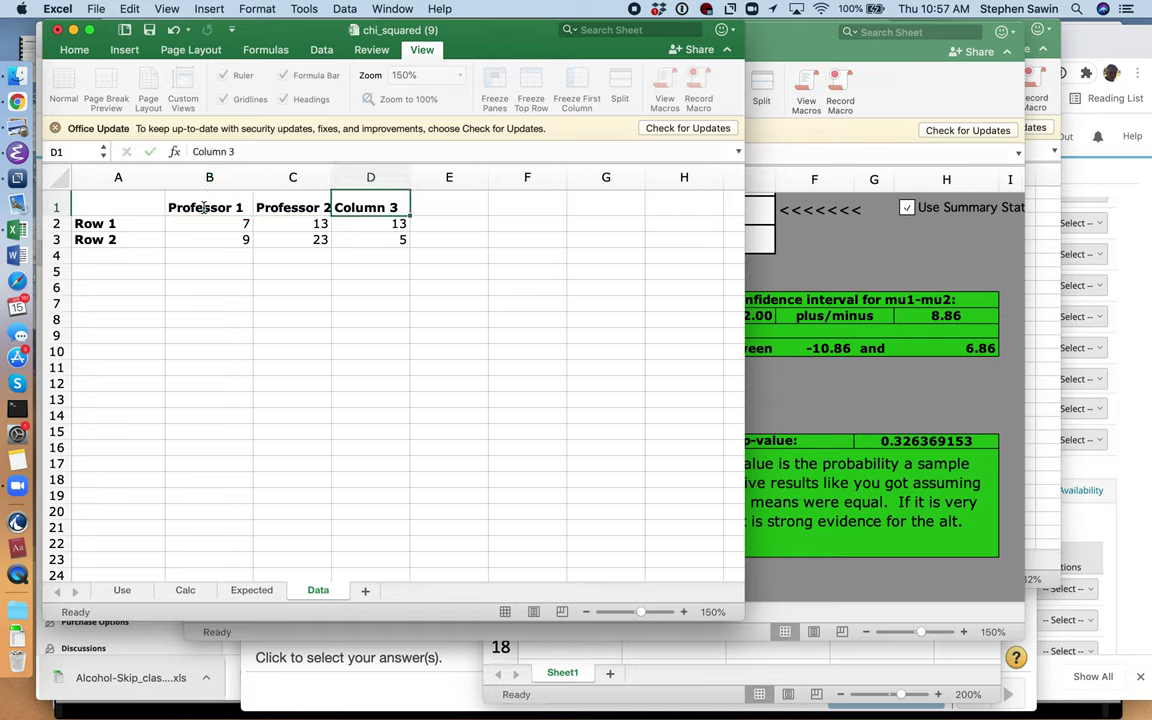
text(Professor 3)
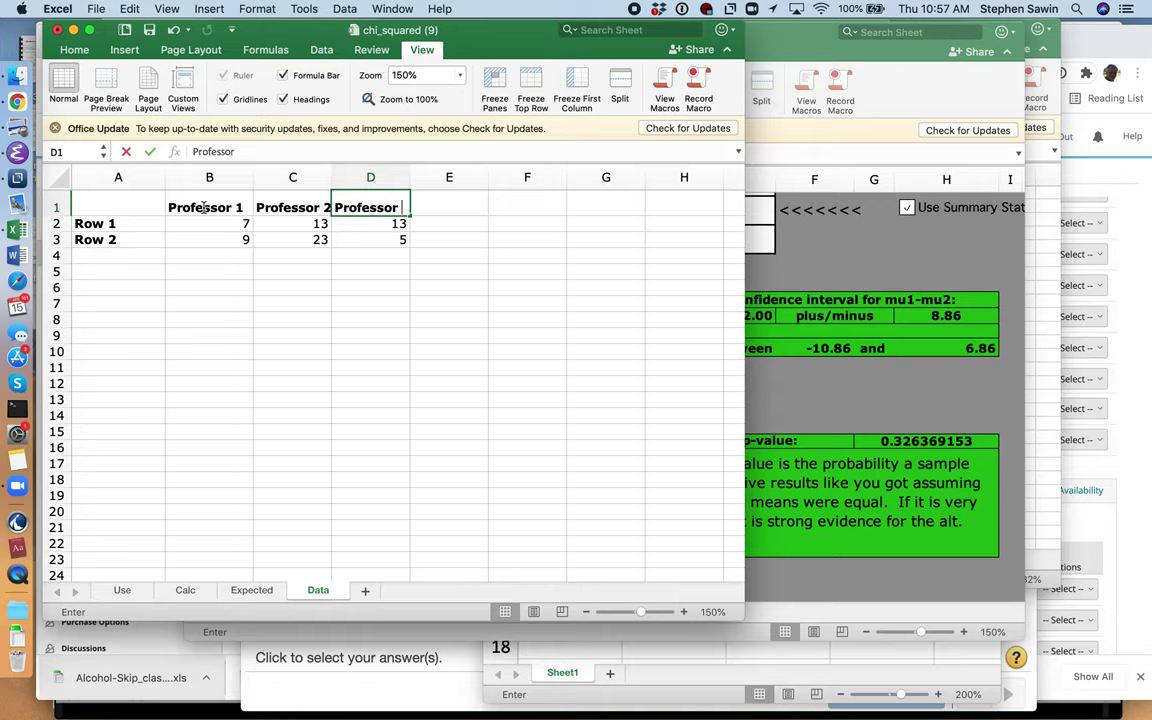
click(228, 207)
click(300, 209)
click(373, 208)
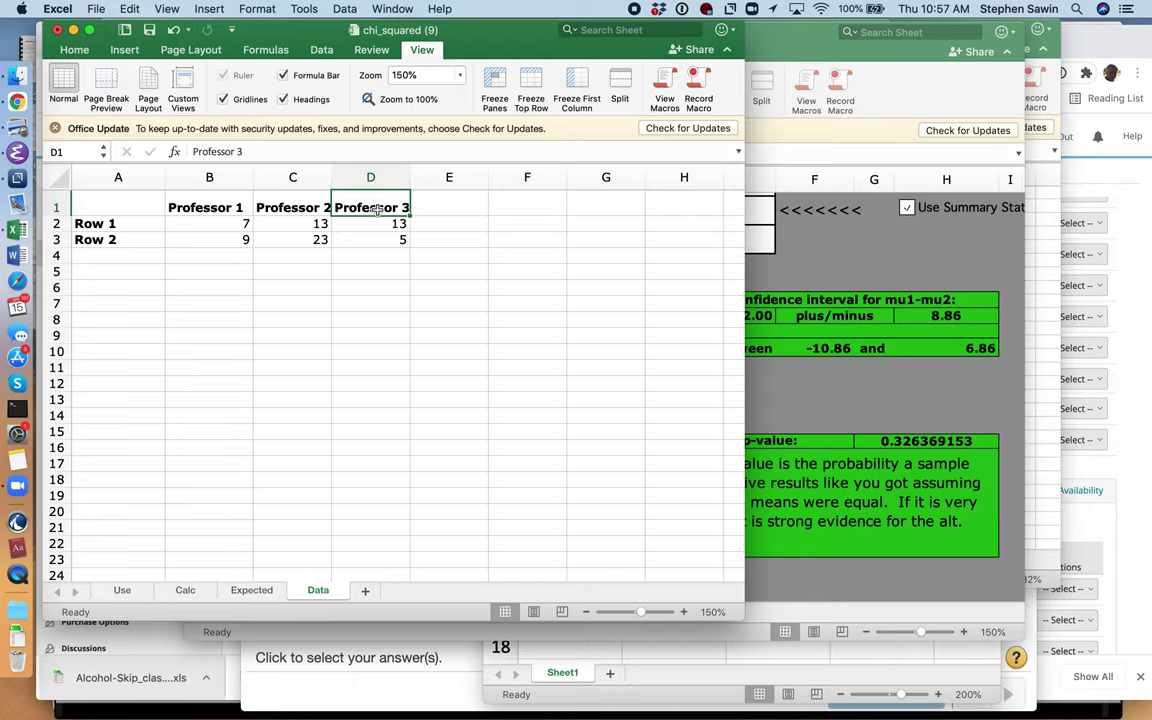
Label the data rows A, B, C and Lower in the first column.
click(122, 227)
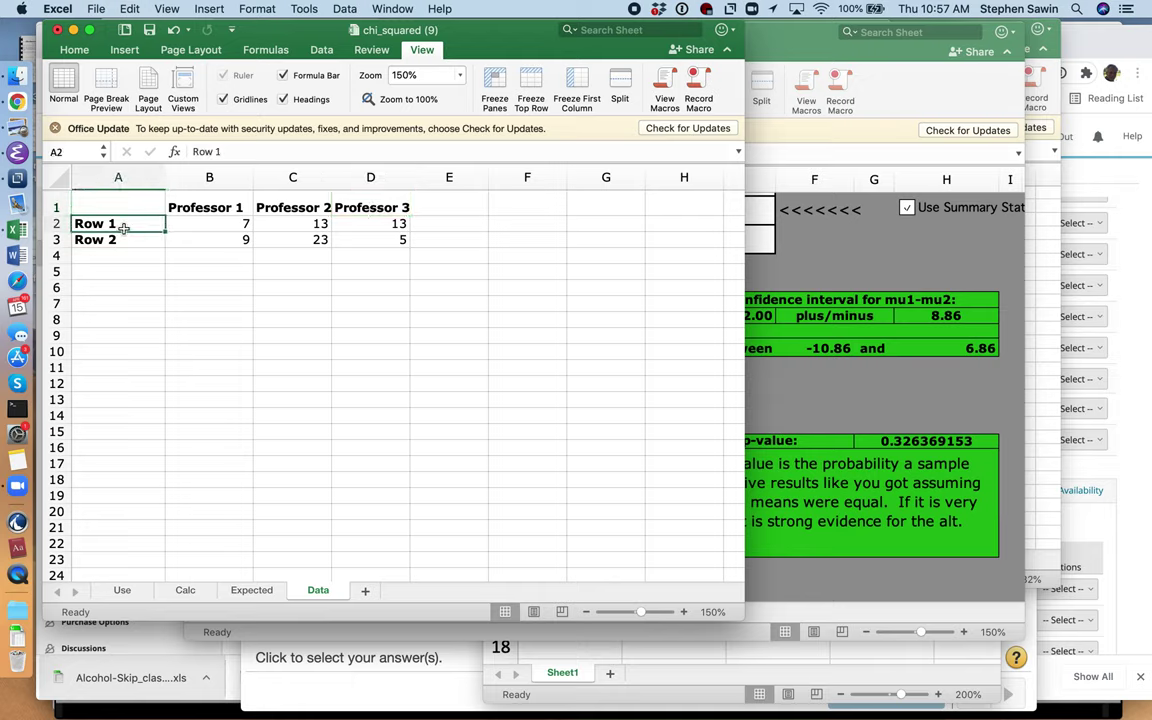
text(A)
key(Return)
text(B)
key(Return)
text(C)
key(Return)
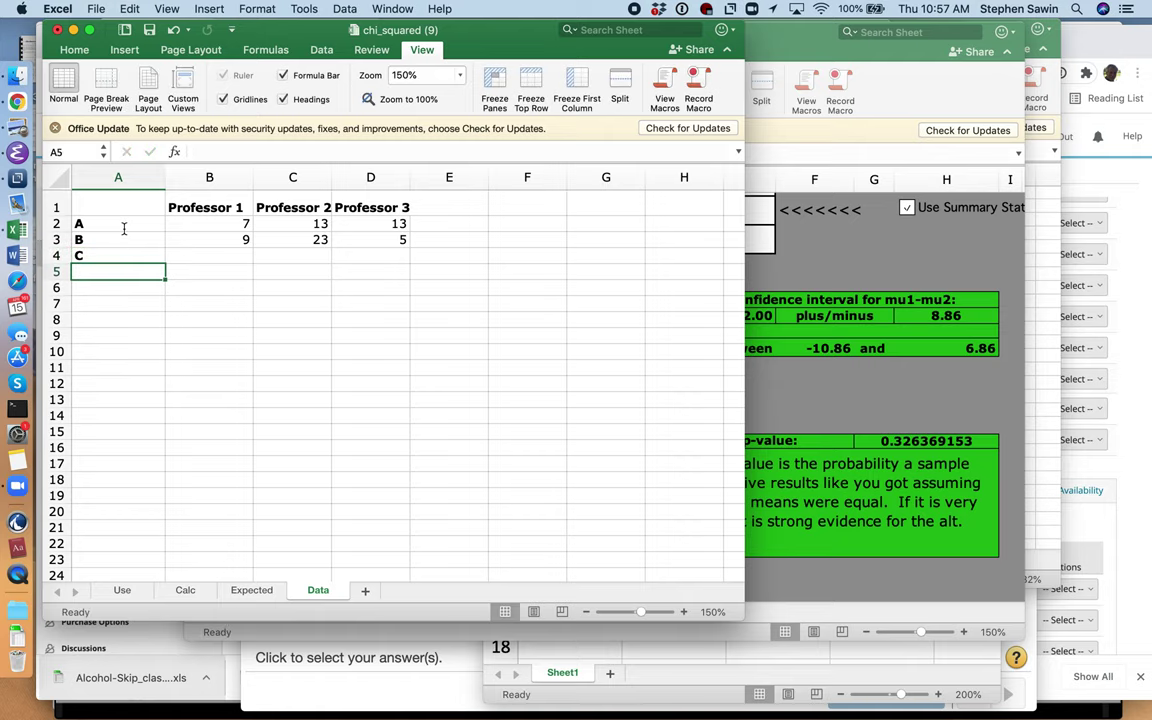
text(Lower)
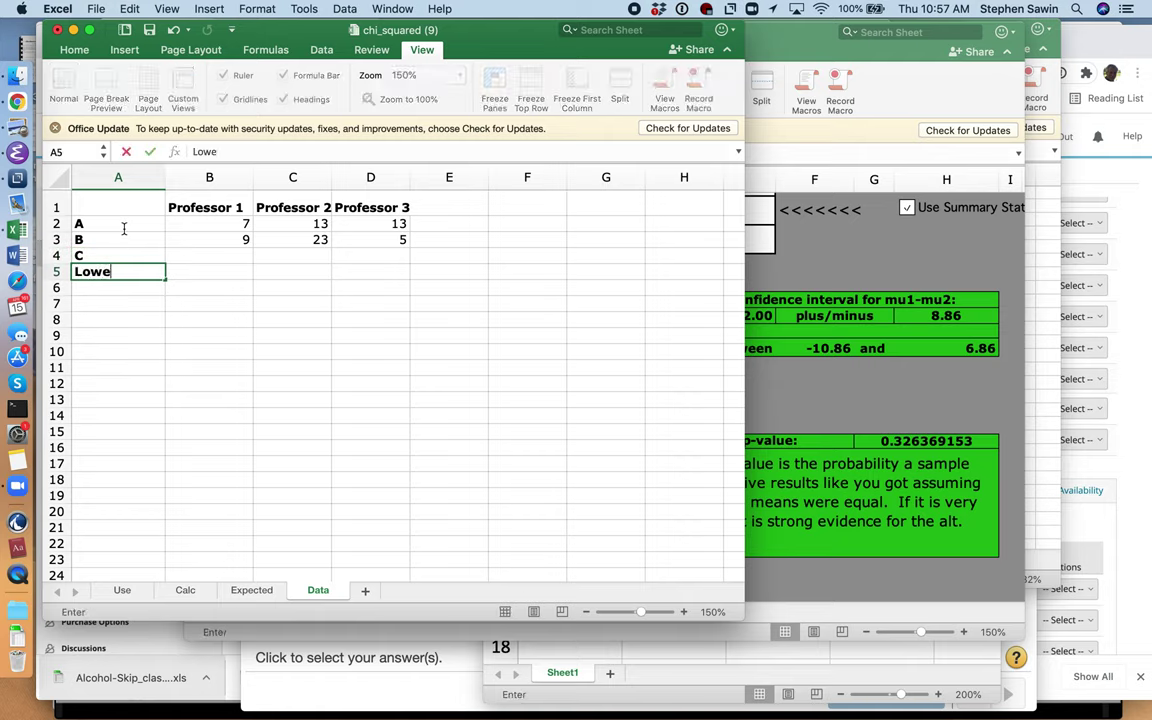
Consult the lect27 quiz table and enter 8, 16 and 15 as the B row's counts for the three professors.
click(240, 227)
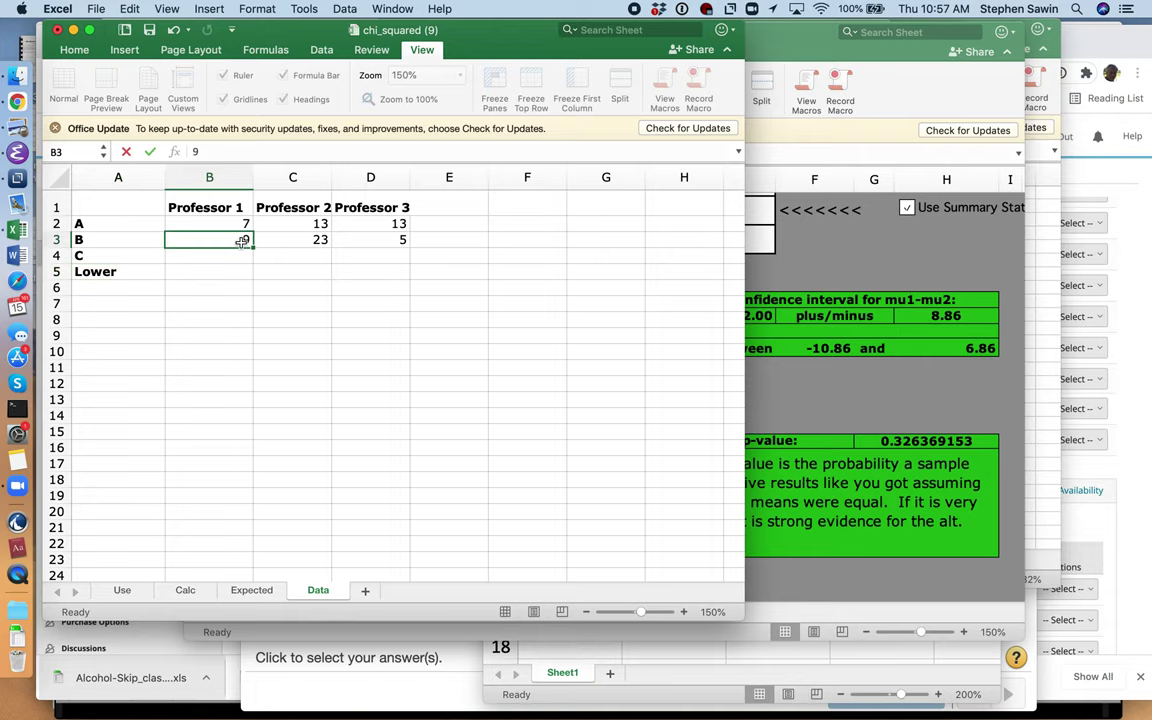
key(super+Tab)
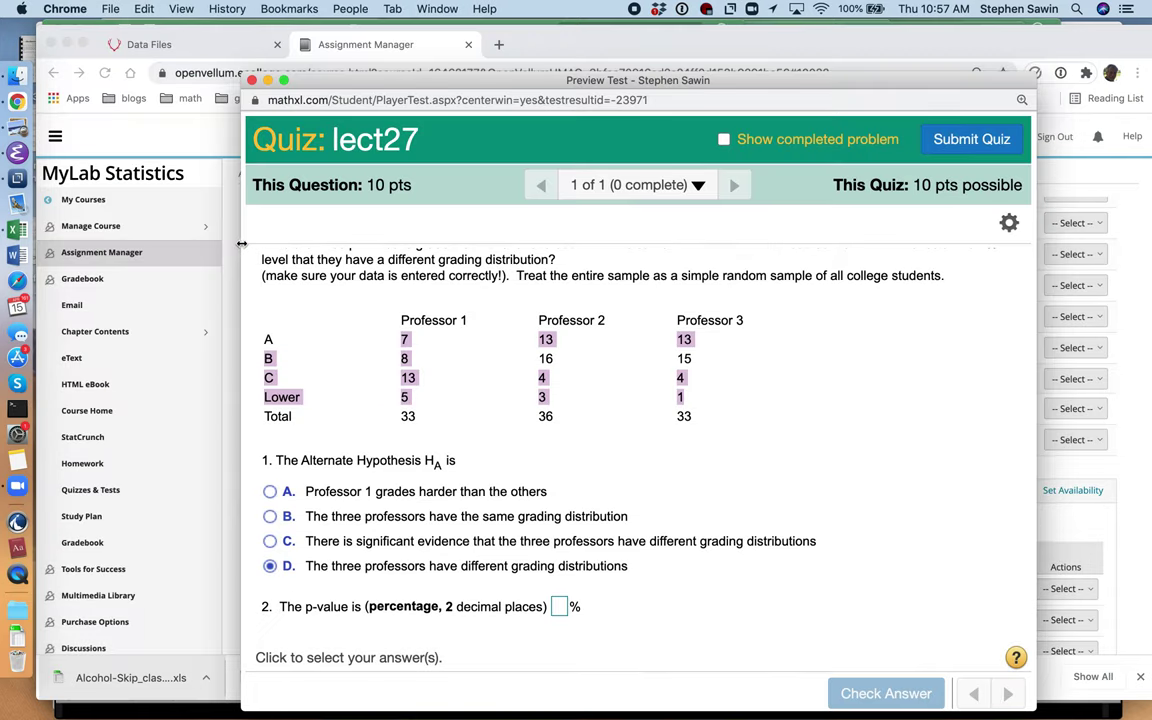
key(super+Tab)
key(super+Tab)
key(super+Tab)
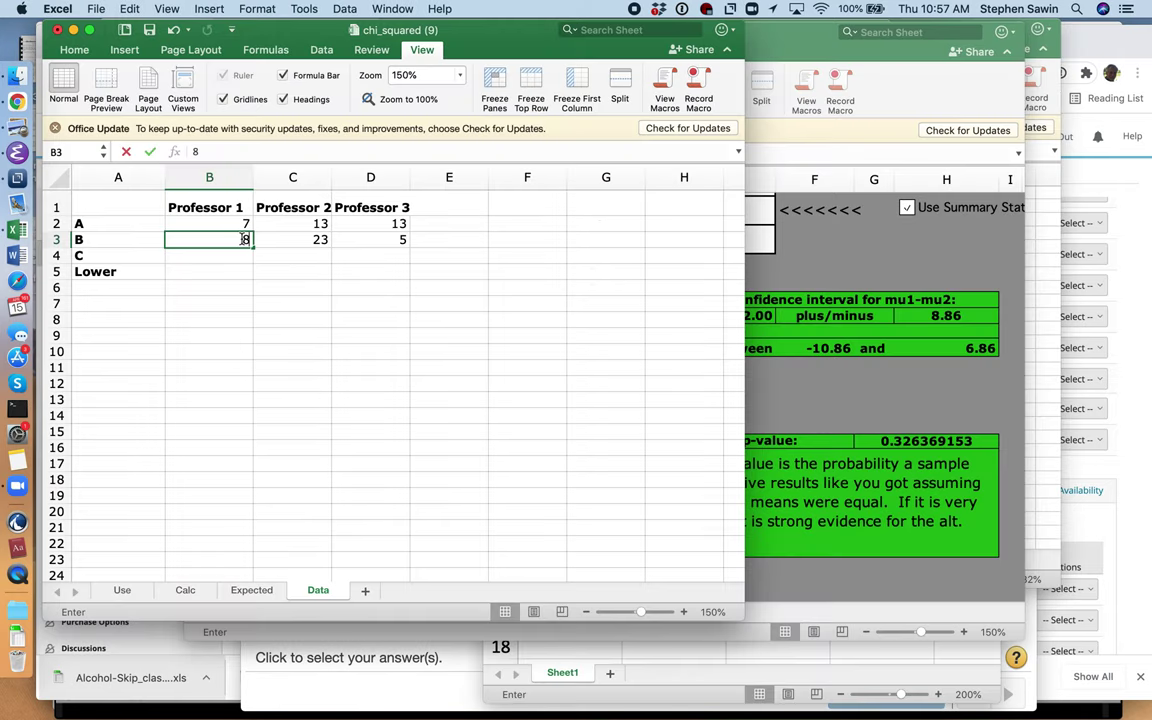
text(8)
key(Tab)
text(15)
key(Tab)
text(5)
key(ctrl+Return)
text(12)
key(BackSpace)
text(5)
click(234, 254)
Recheck the quiz table and enter 5, 3 and 1 in the C row for the three professors.
key(super+Tab)
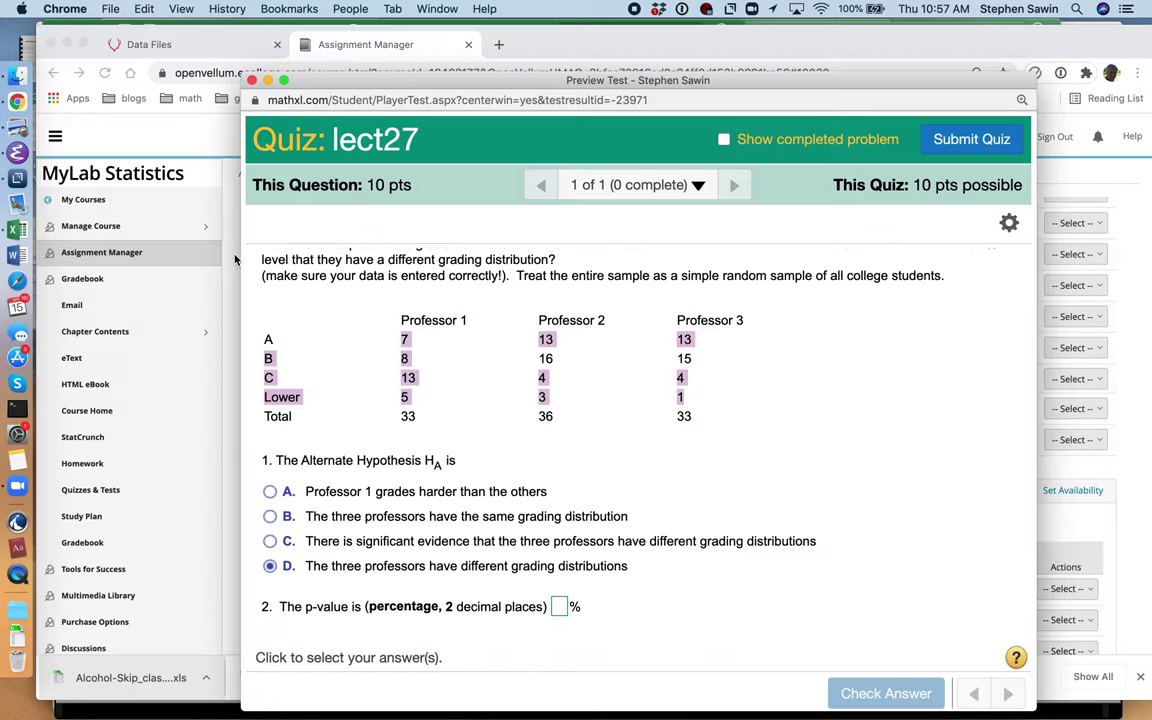
key(super+Tab)
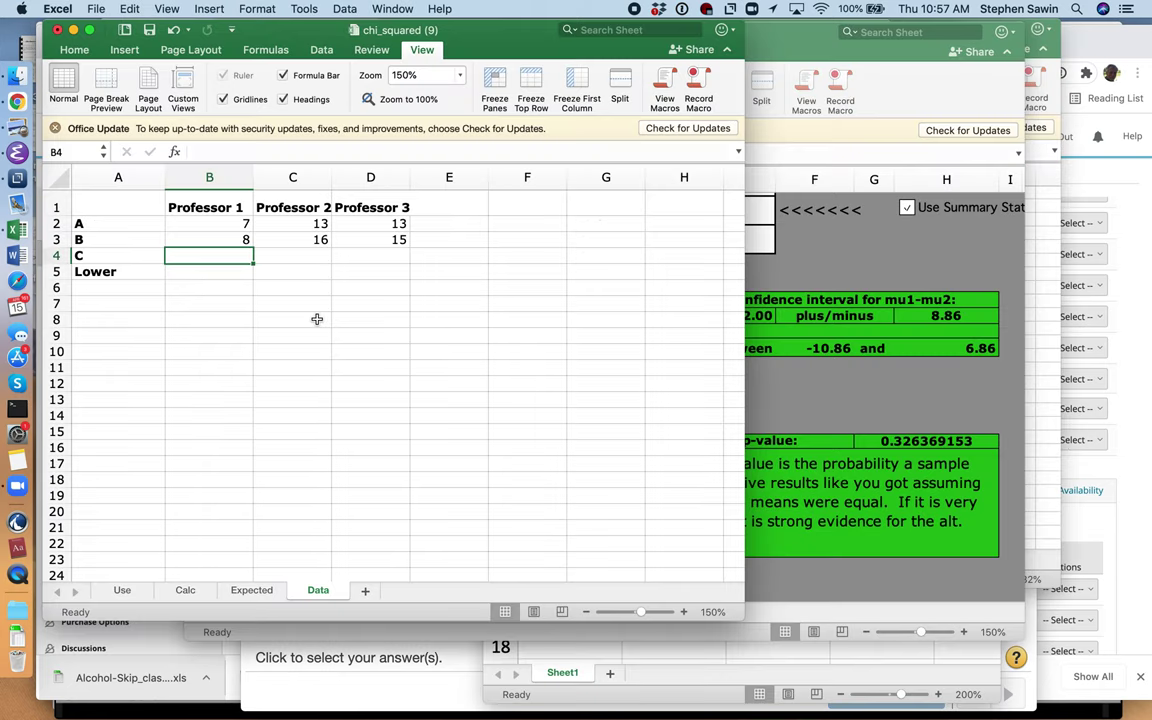
text(5)
key(Tab)
text(3)
key(Tab)
text(1)
key(Tab)
key(Return)
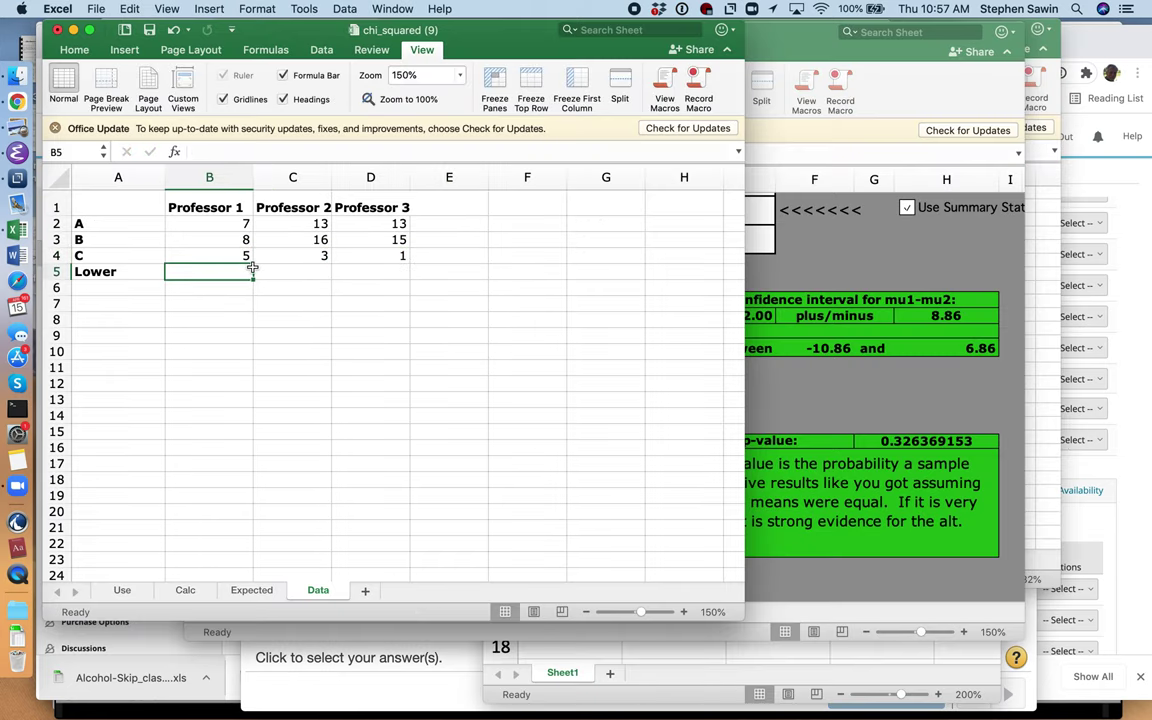
Compare with the quiz table and enter 5, 3 and 1 as the Lower row's counts for the three professors.
key(super+Tab)
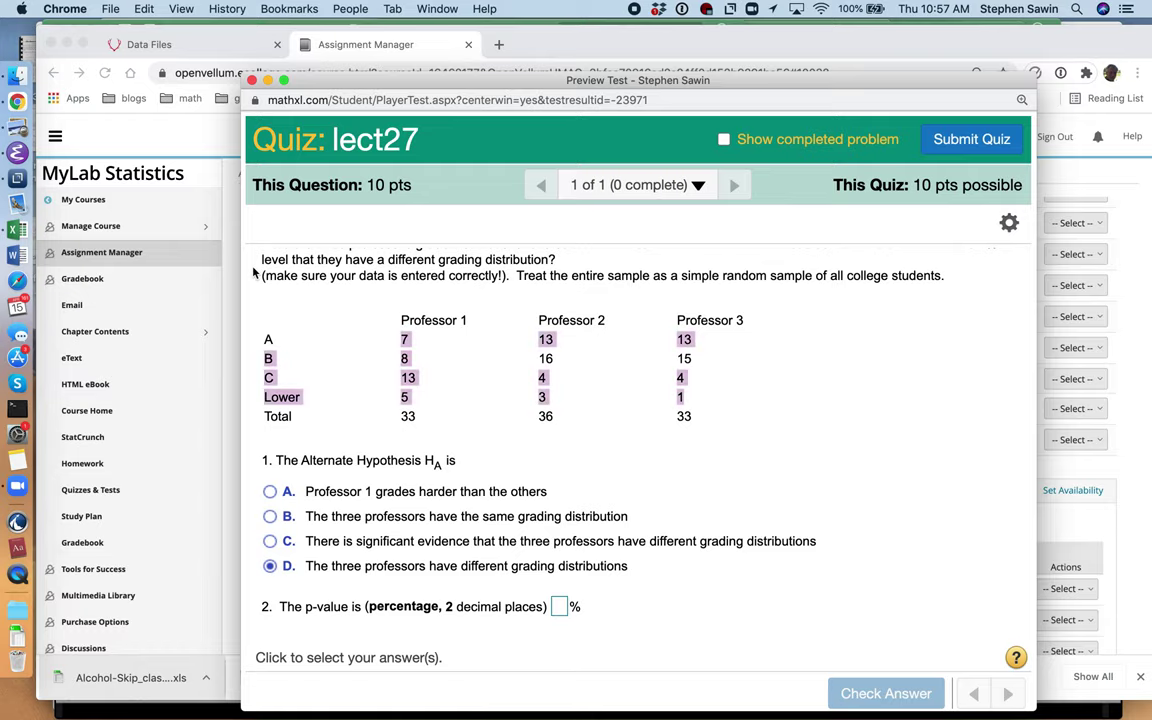
key(super+Tab)
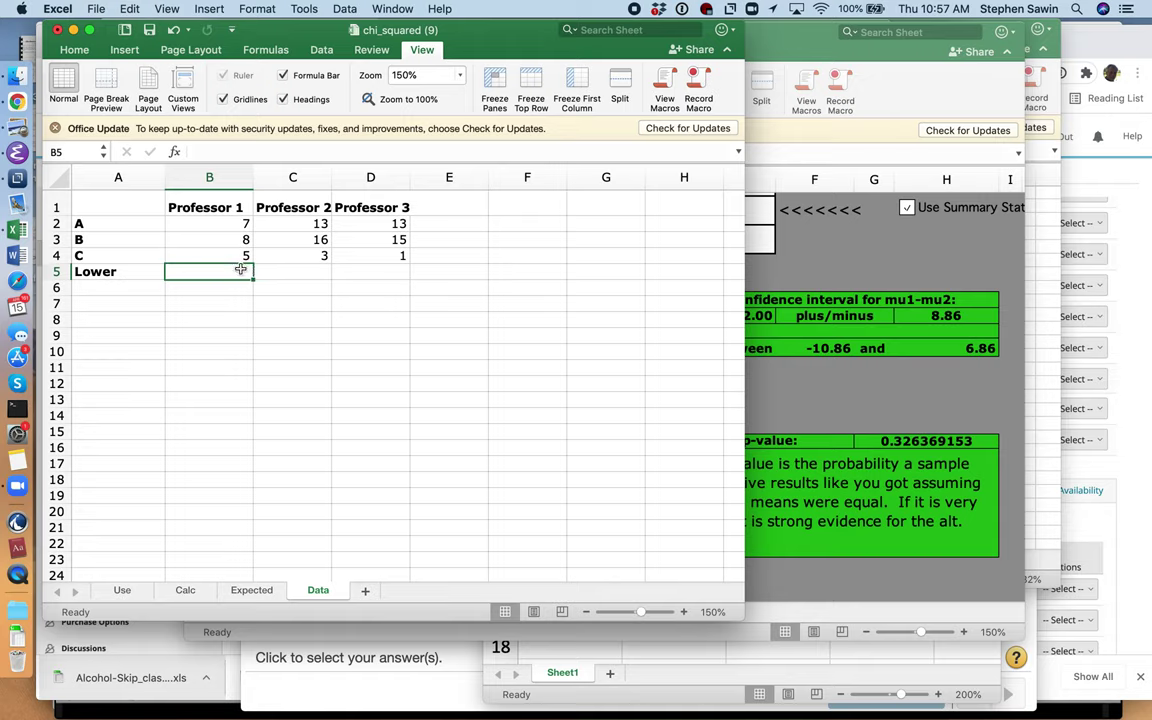
text(5)
click(321, 271)
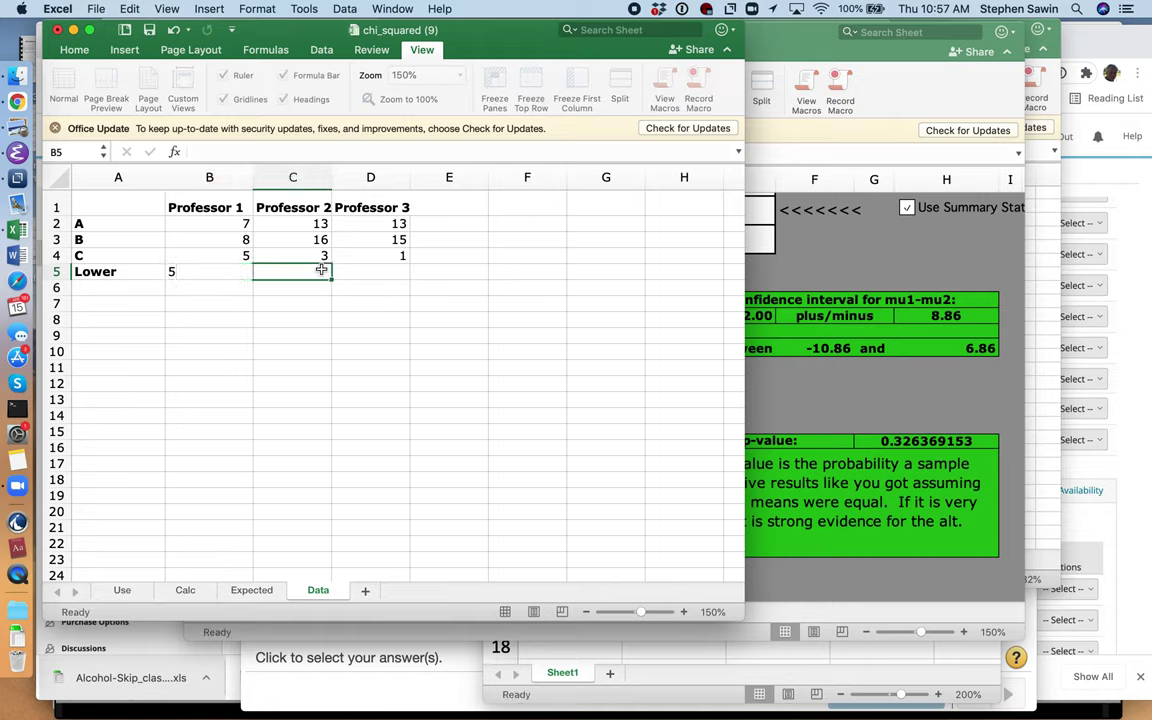
click(384, 272)
text(1)
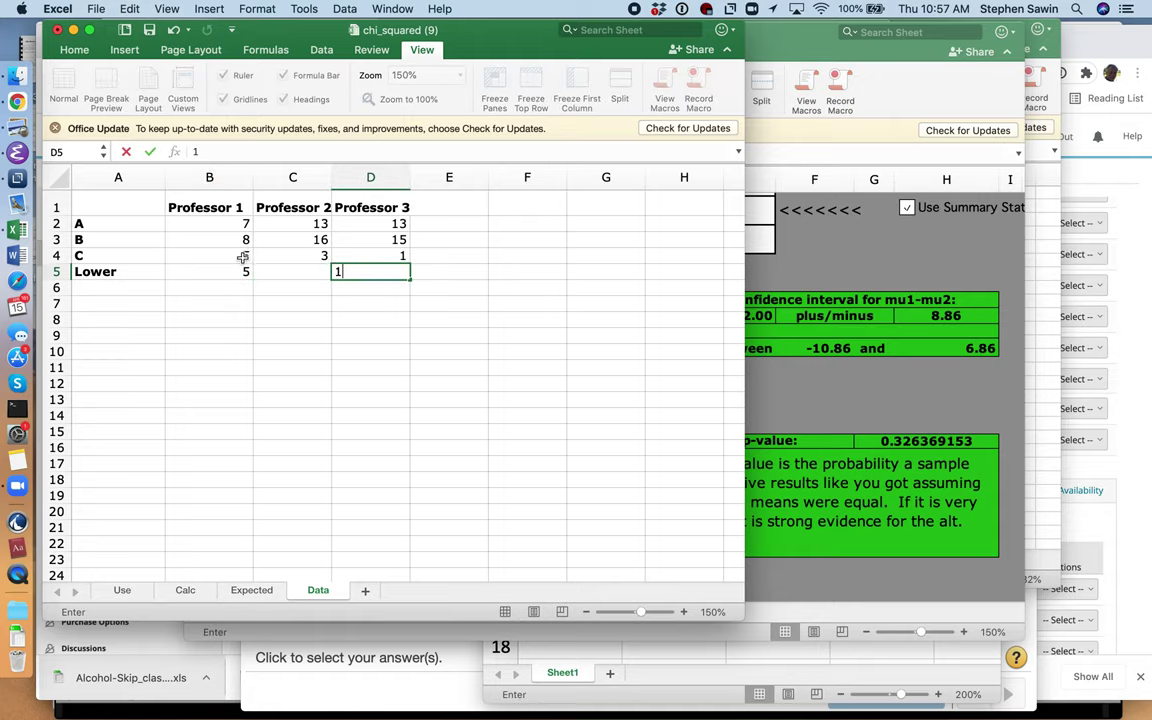
click(240, 257)
click(317, 273)
text(3)
Correct the C row's counts to 13, 4 and 4 for Professors 1, 2 and 3.
click(248, 257)
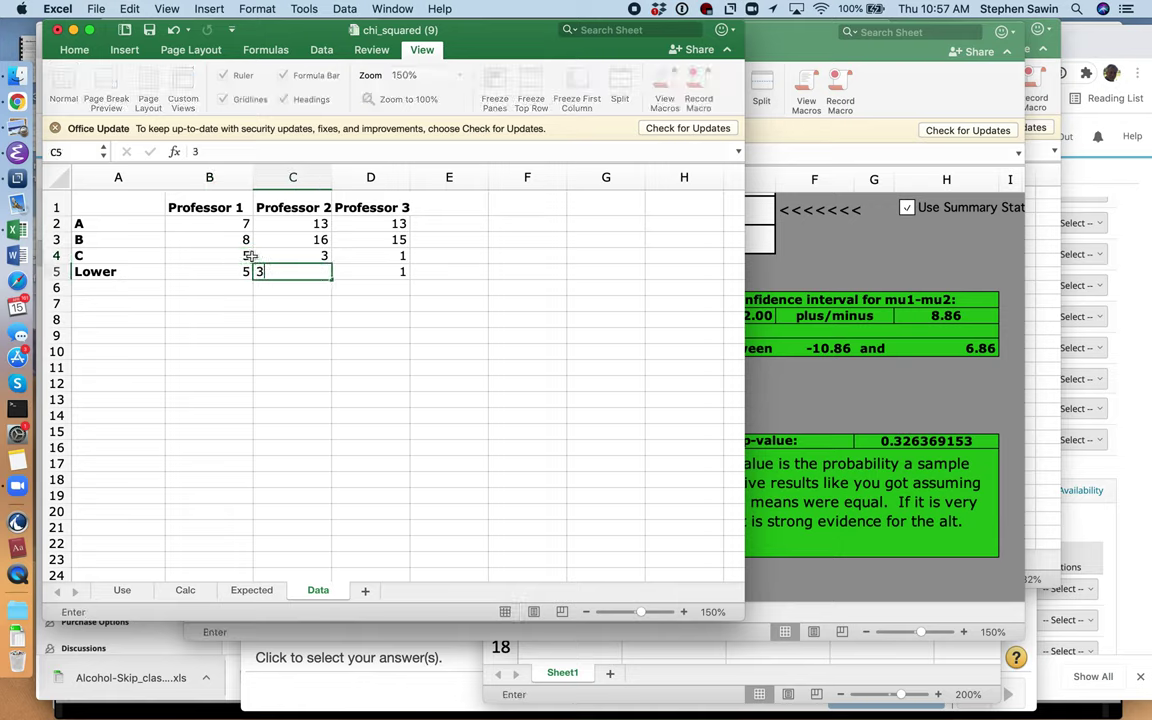
text(13)
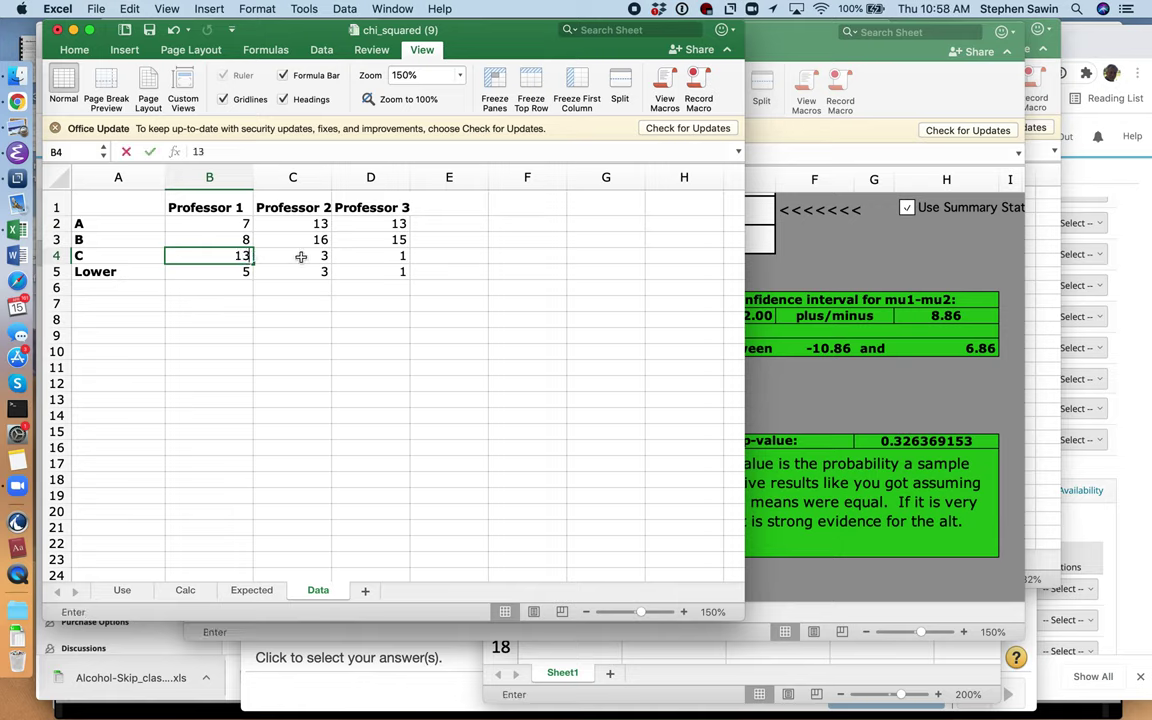
click(321, 256)
key(BackSpace)
text(4)
click(398, 256)
click(458, 258)
click(398, 256)
text(4)
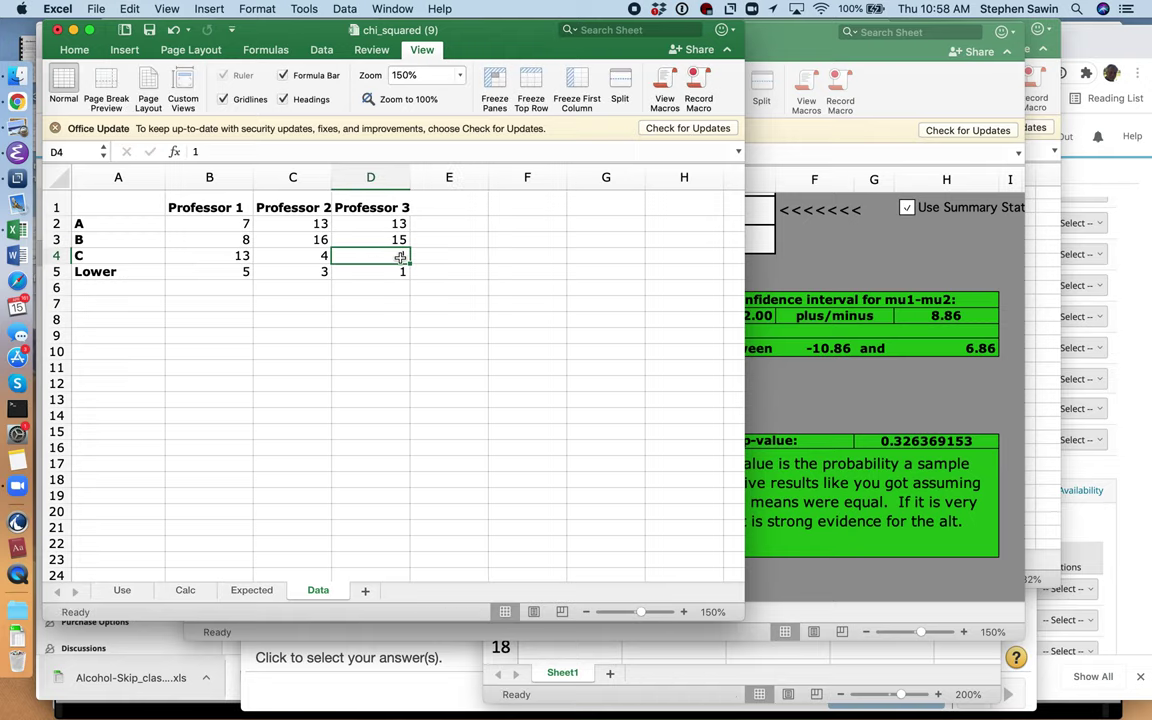
click(448, 274)
Check the entered data and the Expected sheet's totals and row and column counts against the quiz table.
key(super+Tab)
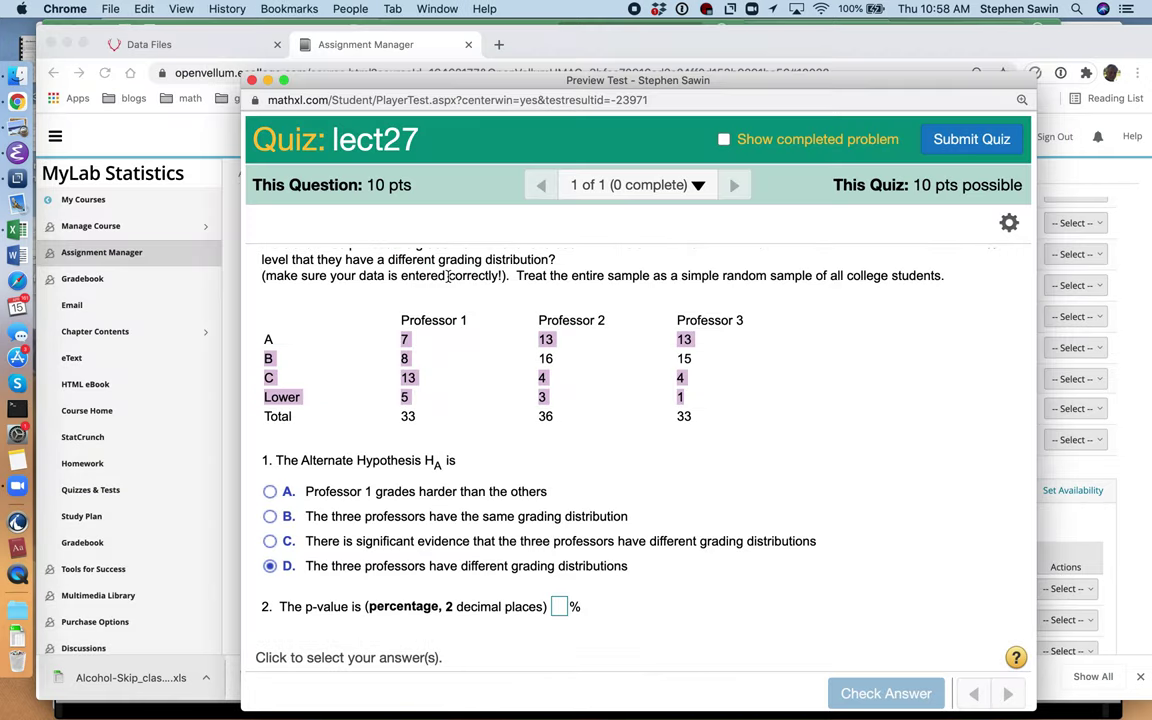
key(super+Tab)
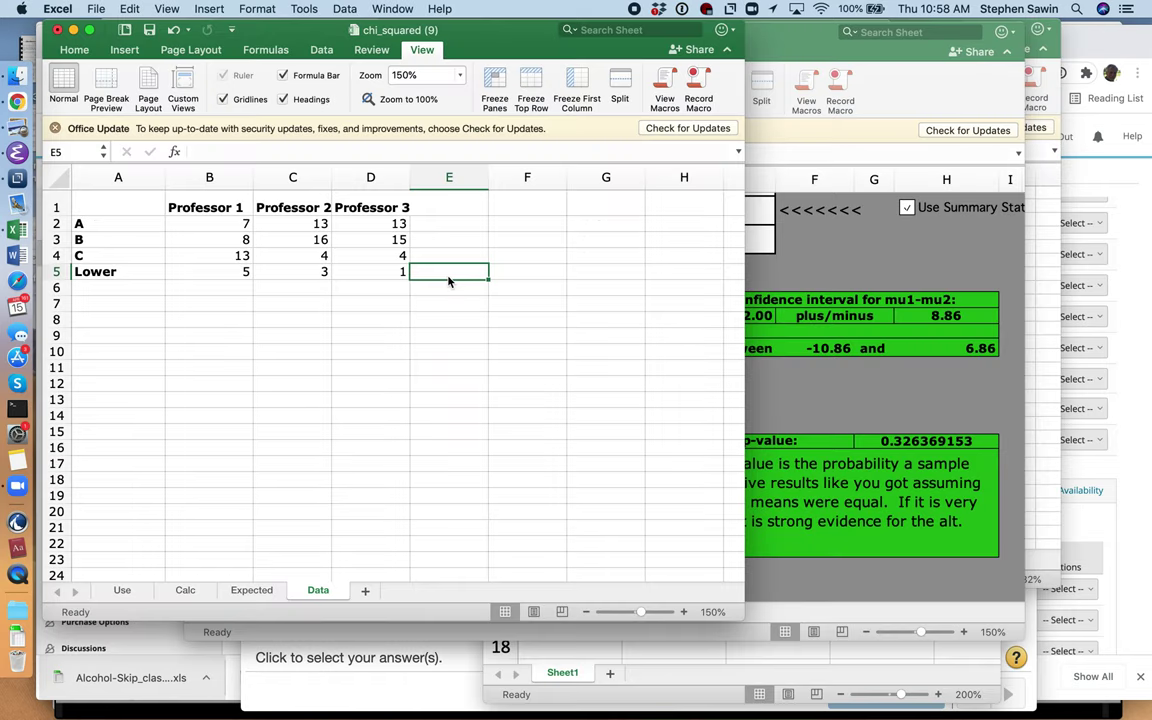
click(252, 591)
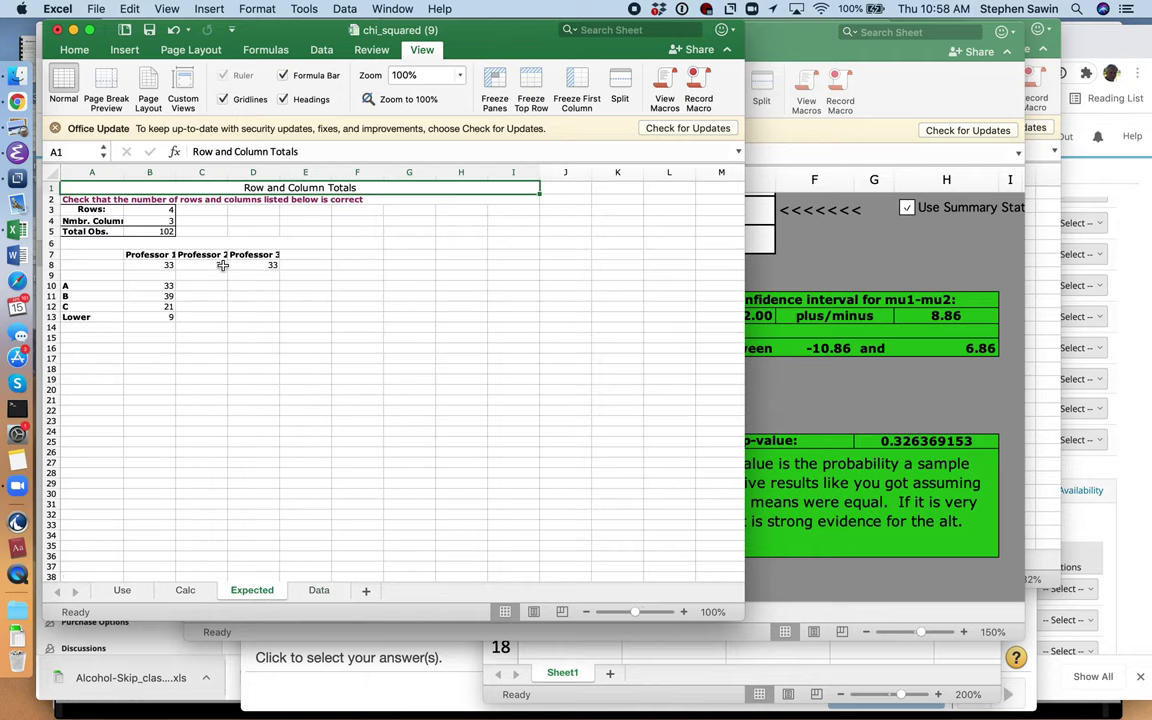
key(super+Tab)
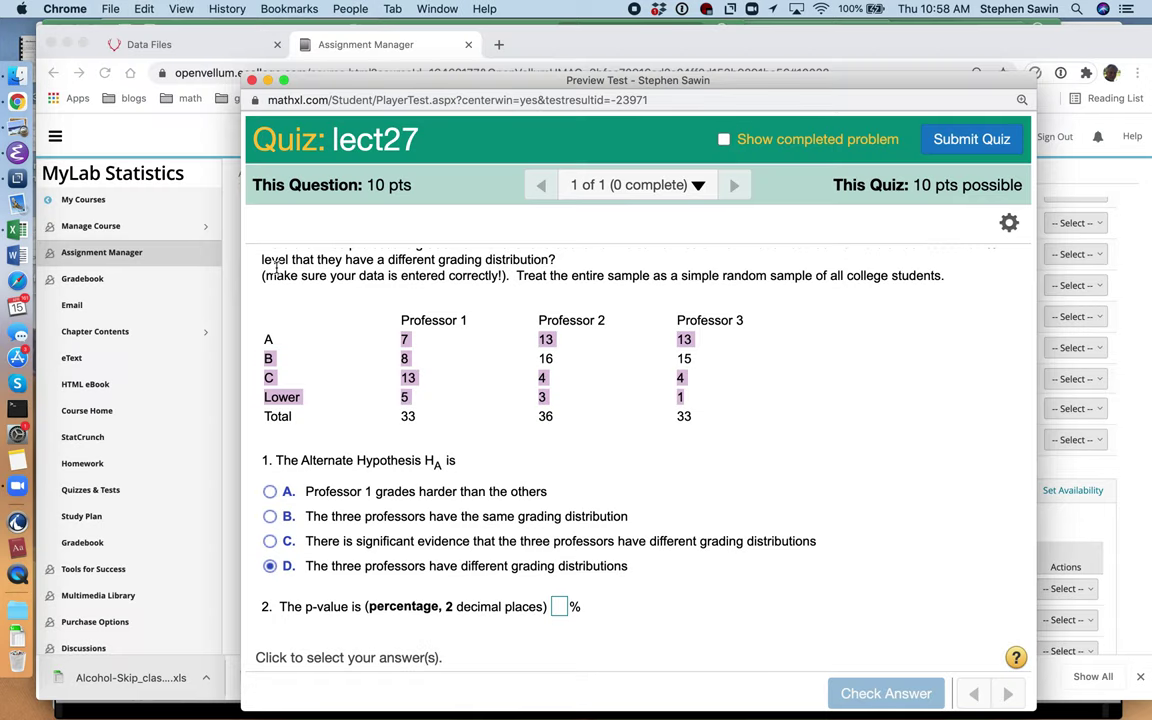
double_click(408, 416)
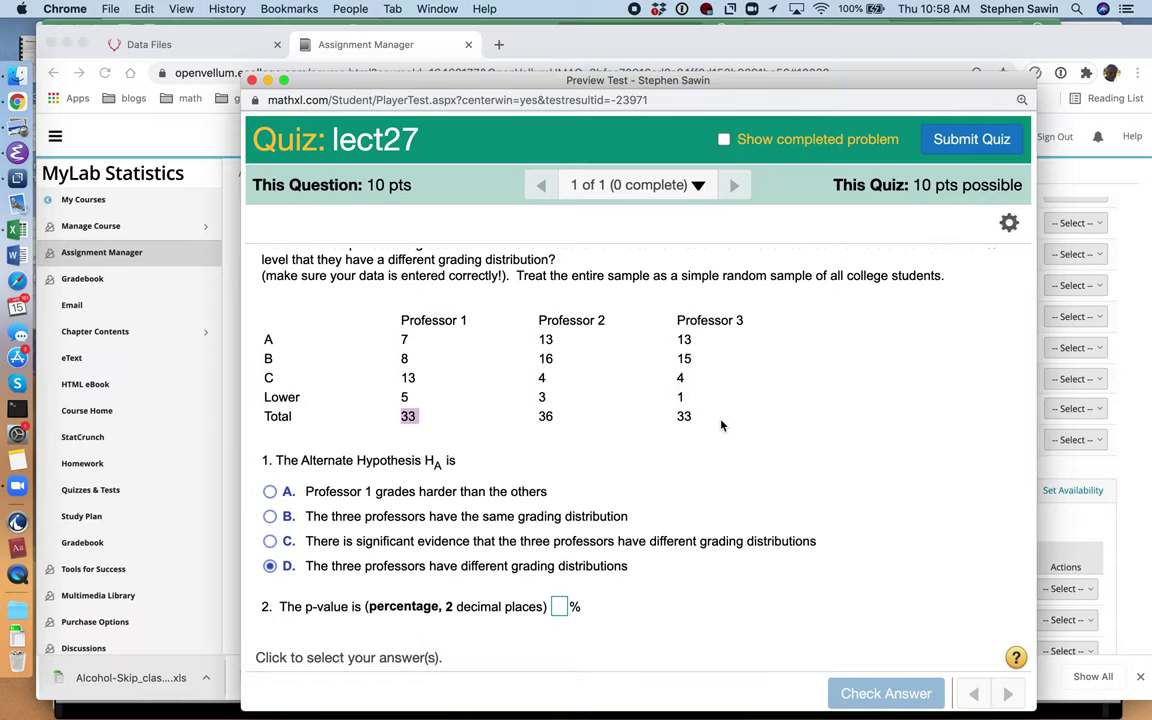
key(super+Tab)
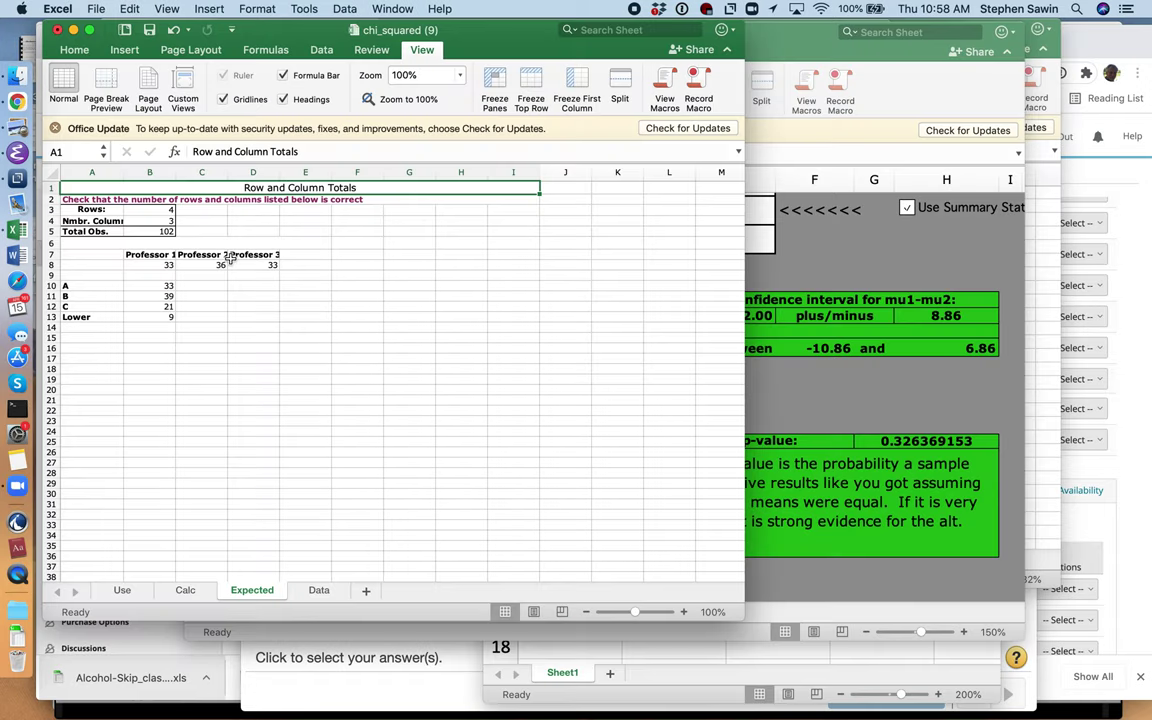
click(168, 210)
click(173, 220)
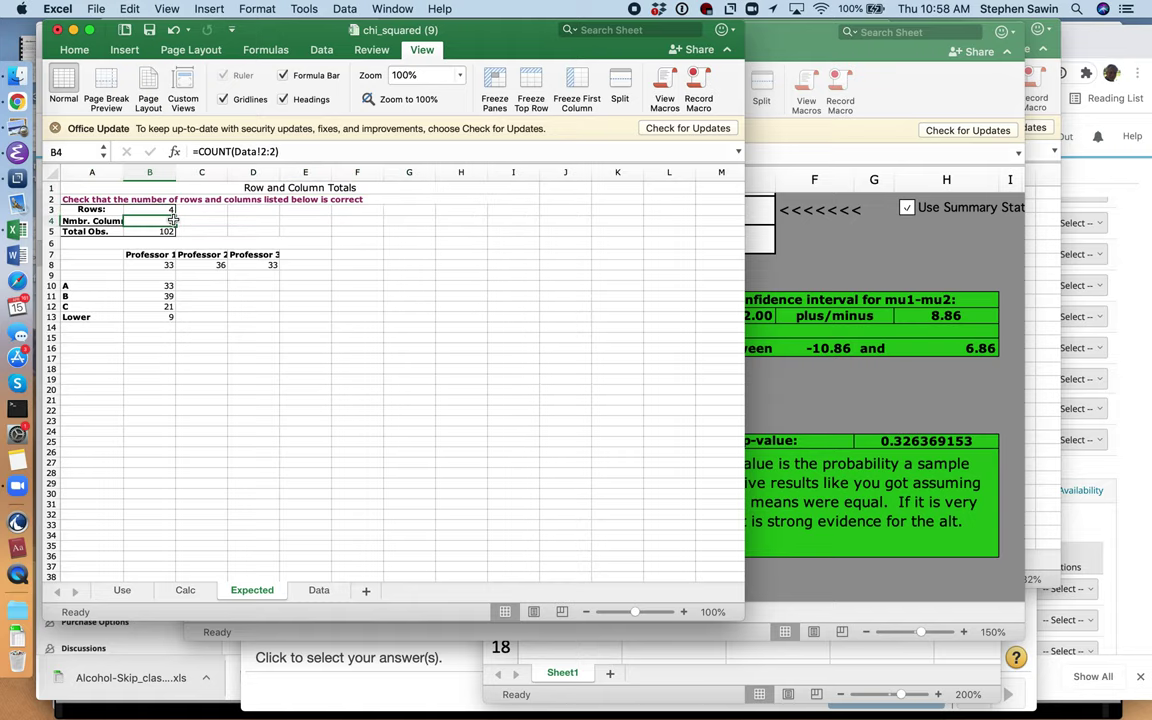
Read the chi-squared test's p-value on the Calc sheet and return to the lect27 quiz in Chrome.
click(185, 591)
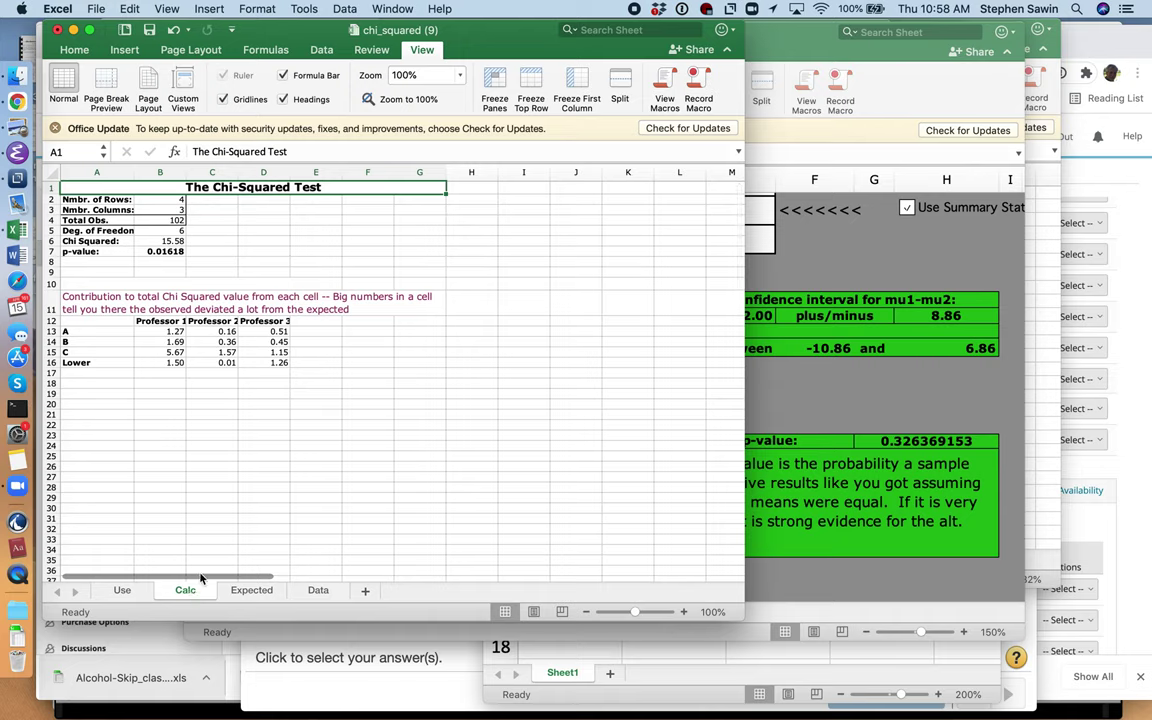
click(179, 252)
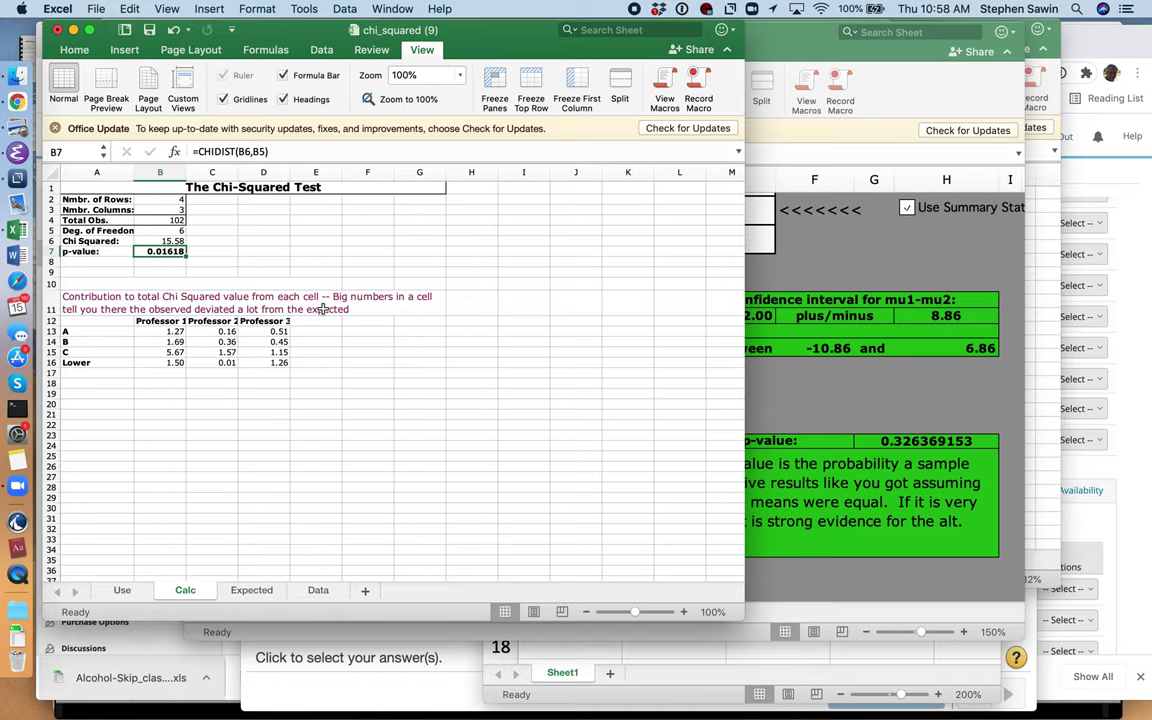
key(super+Tab)
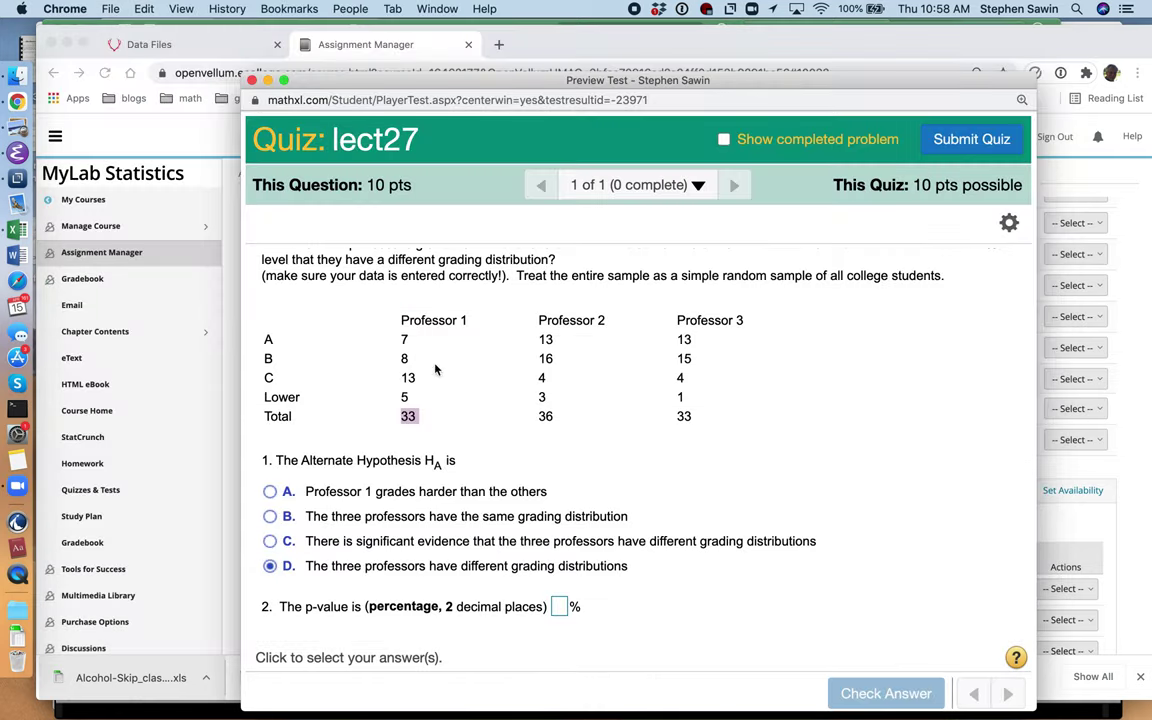
Enter 1.62% as the p-value and choose conclusion B, significant evidence at the 4% level that the three professors have different grade distributions.
scroll(562, 600, down, 5)
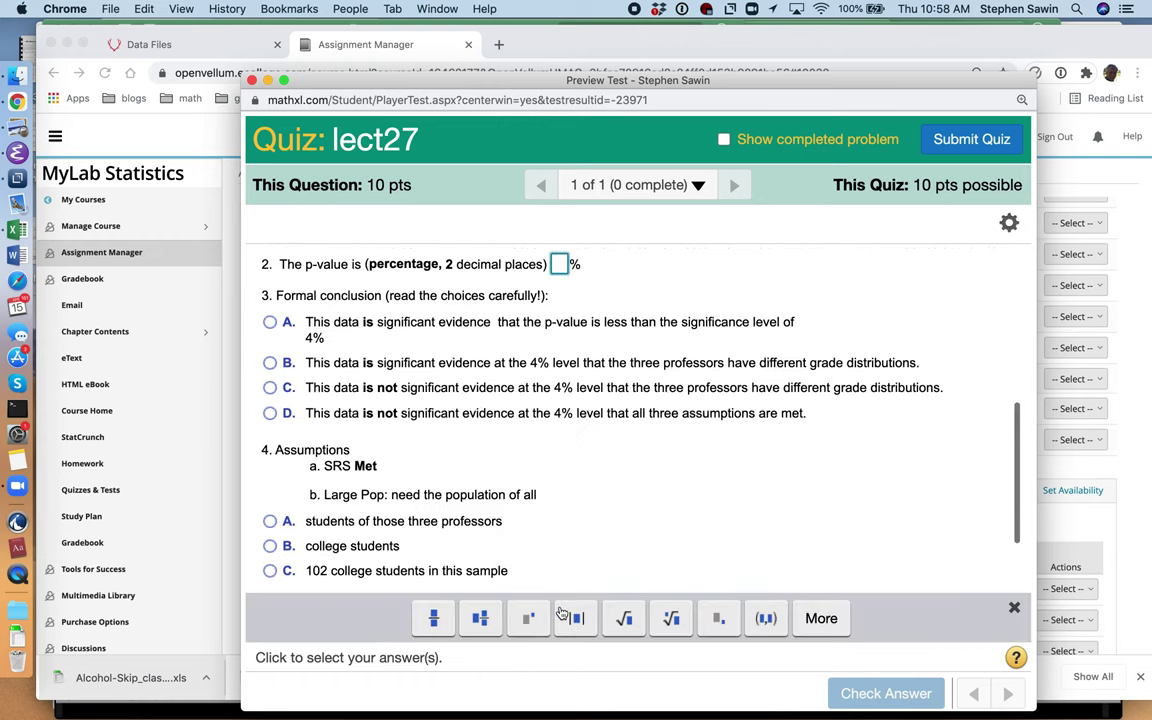
text(1.62)
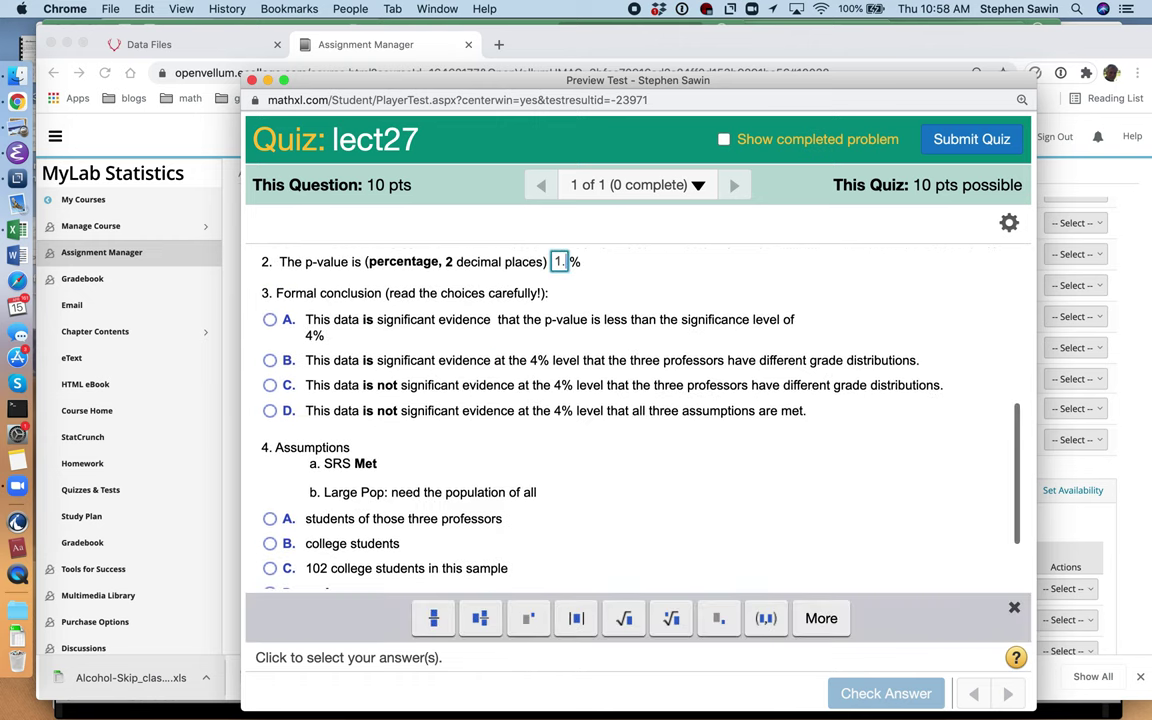
click(610, 319)
scroll(611, 320, up, 3)
scroll(611, 324, up, 5)
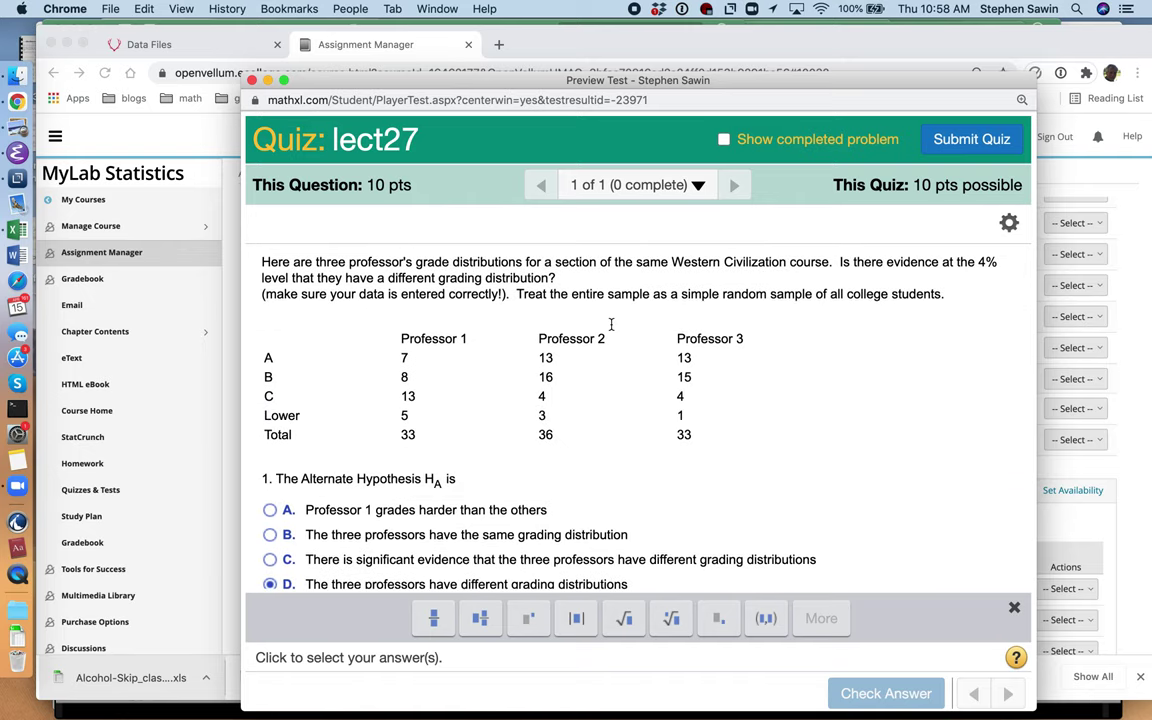
scroll(611, 324, down, 8)
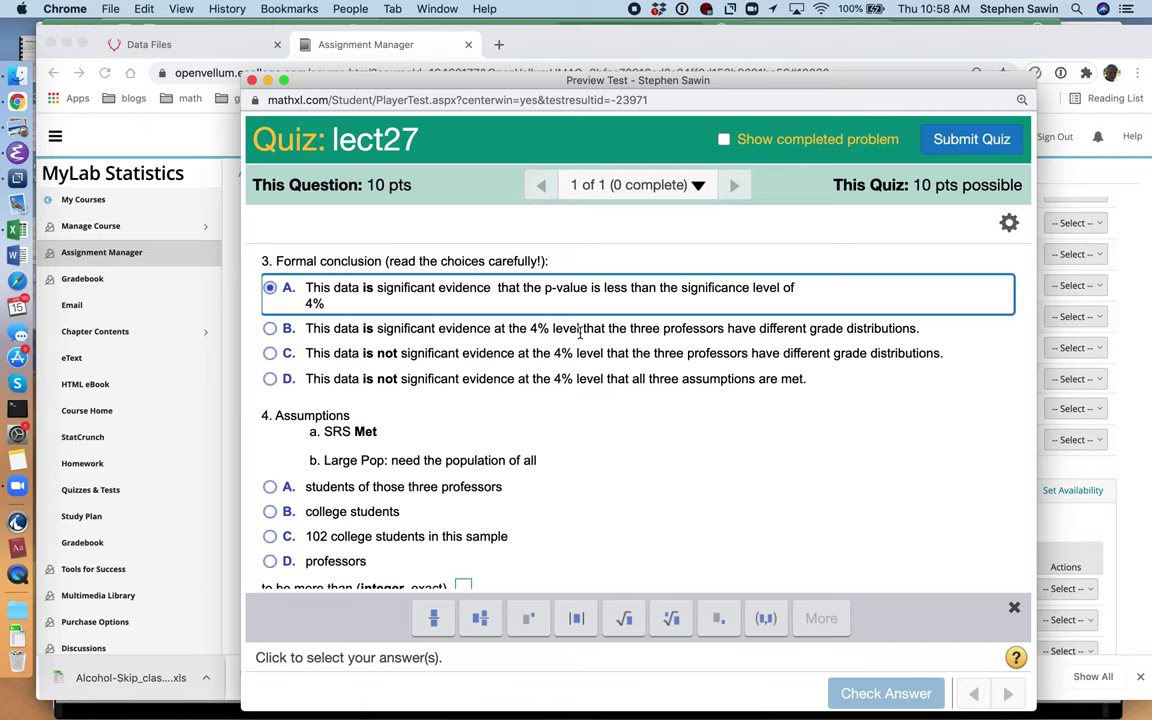
click(269, 330)
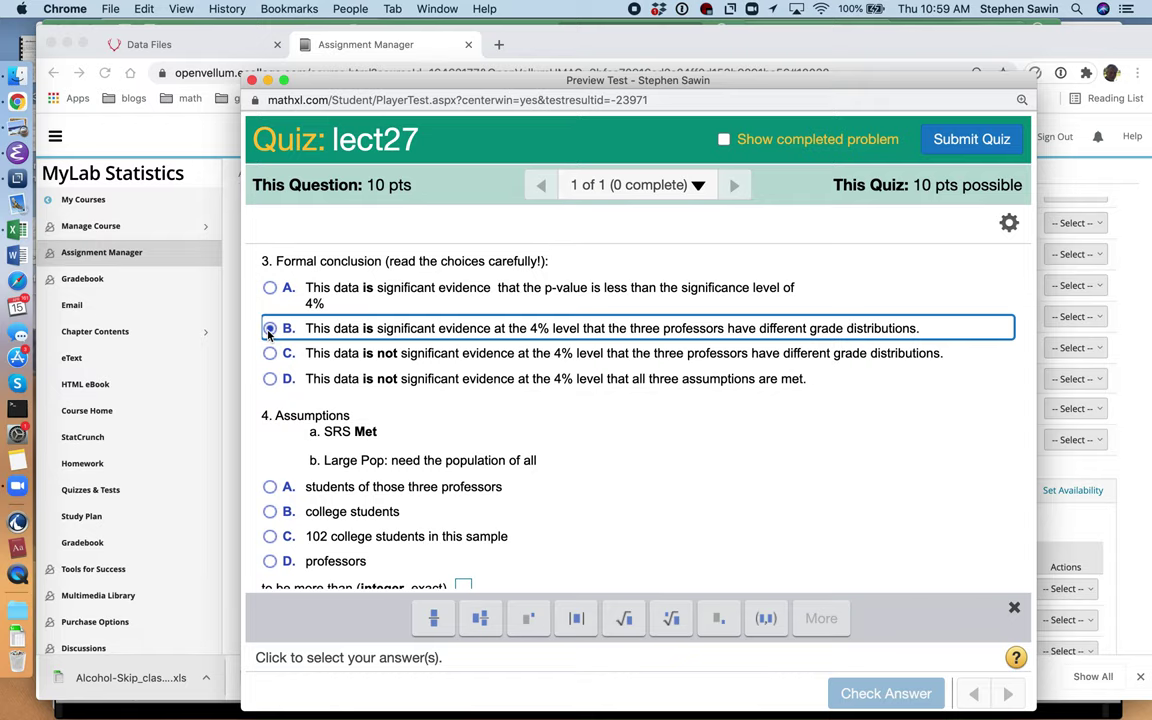
Check the question's sample description and choose college students as the population for the Large Pop assumption.
click(288, 453)
scroll(288, 453, down, 2)
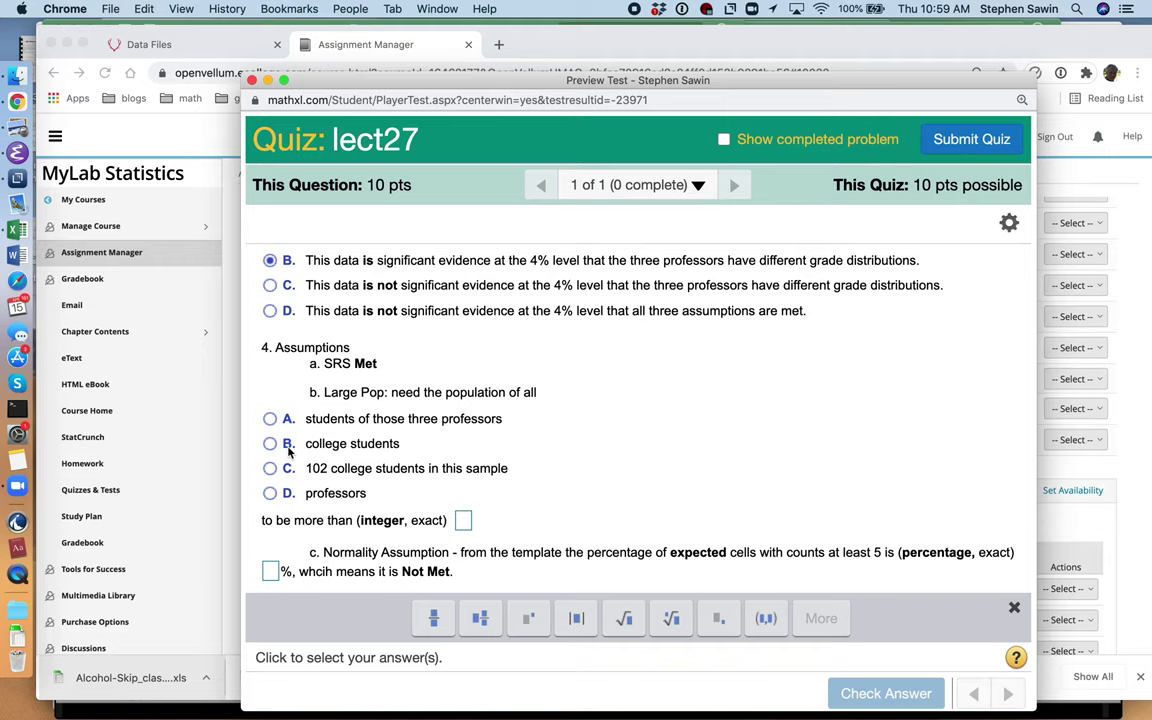
scroll(288, 453, up, 13)
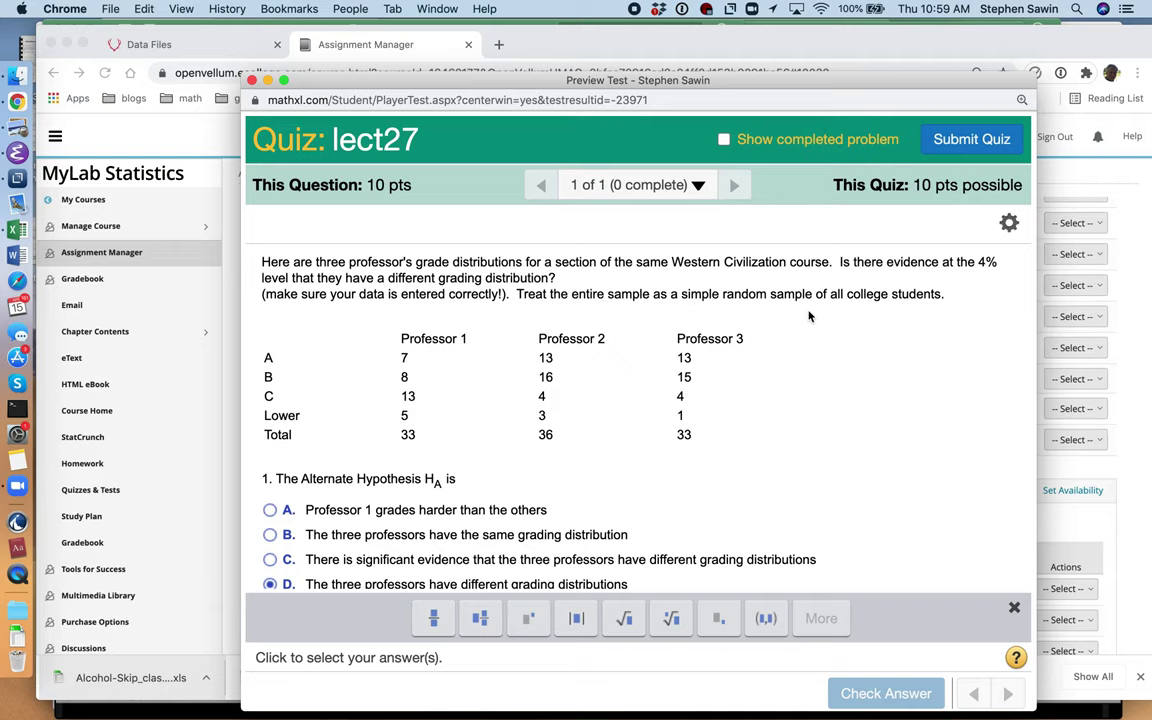
scroll(828, 330, down, 15)
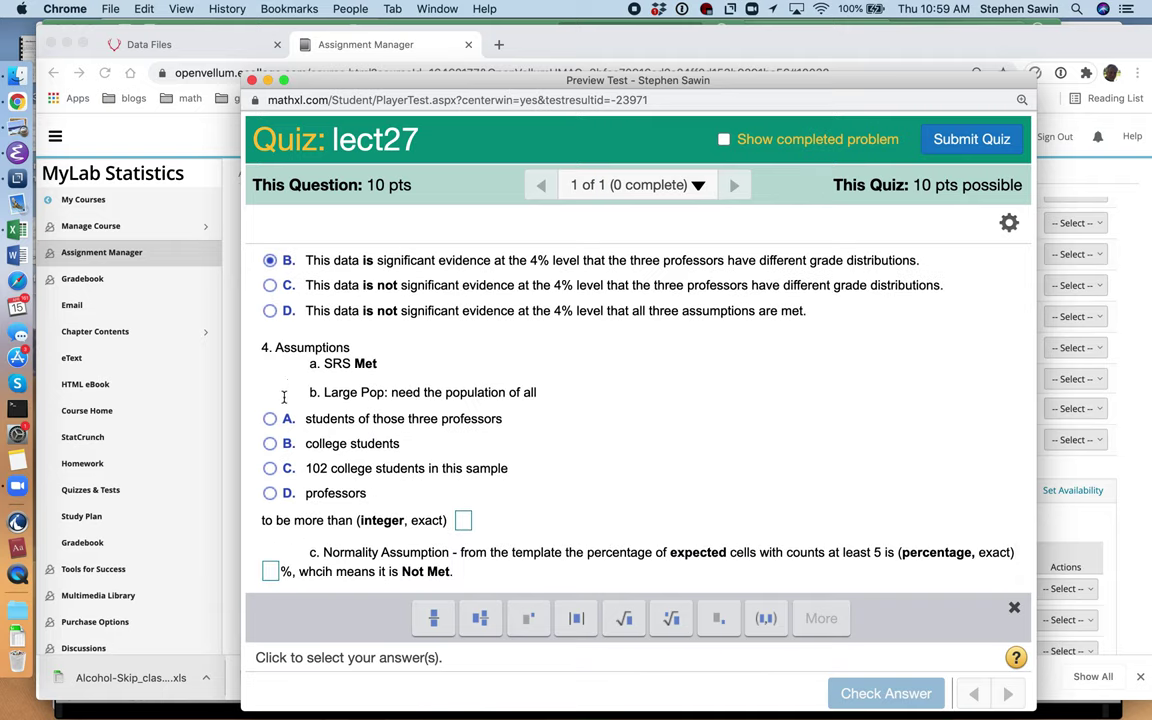
click(269, 444)
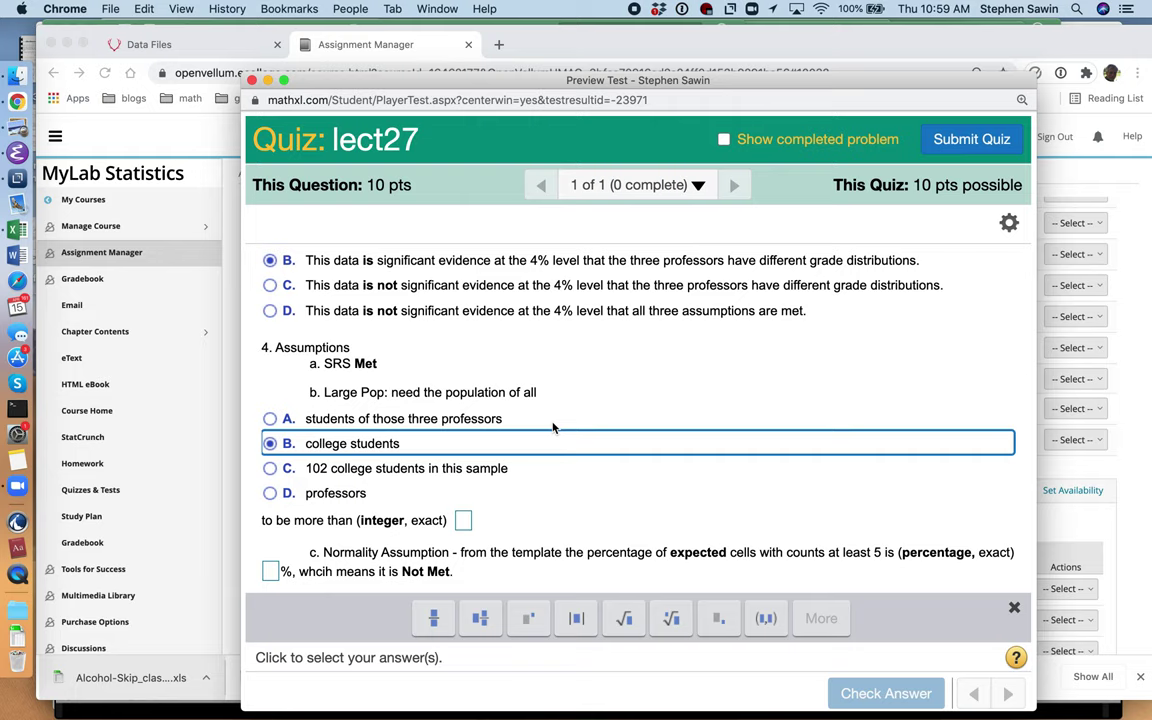
Review the professors' totals in the table and enter 2040 as the minimum population size for the Large Pop assumption.
scroll(553, 428, up, 12)
scroll(553, 428, up, 2)
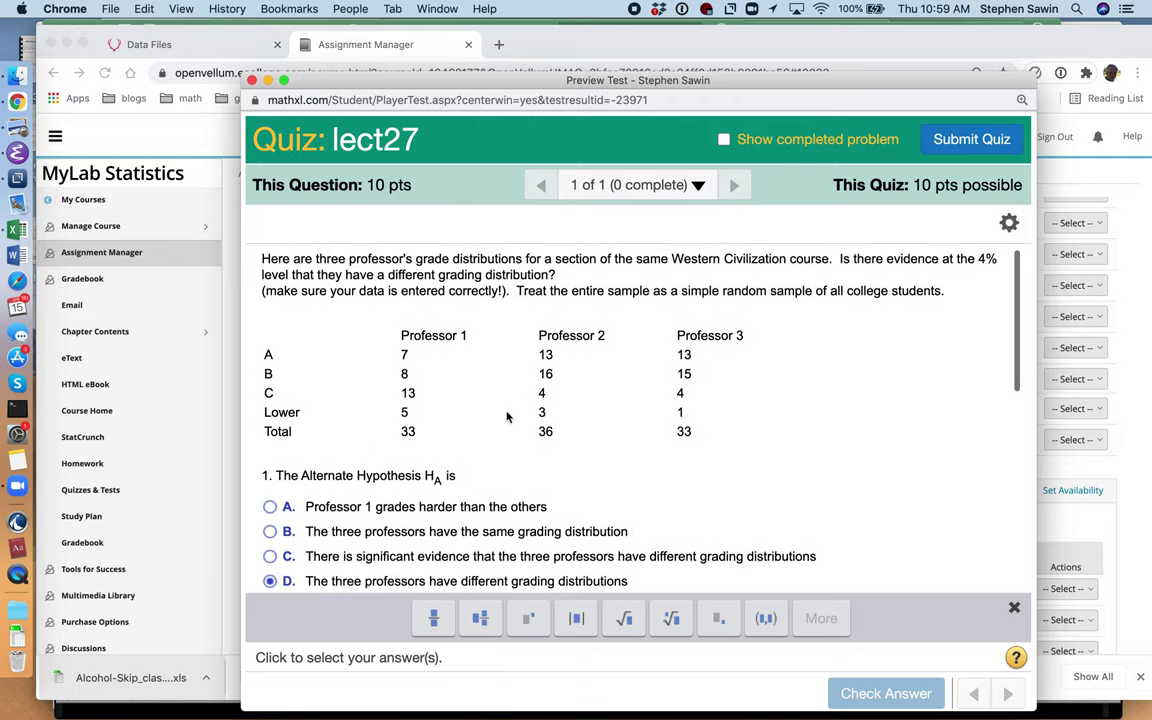
scroll(680, 458, down, 10)
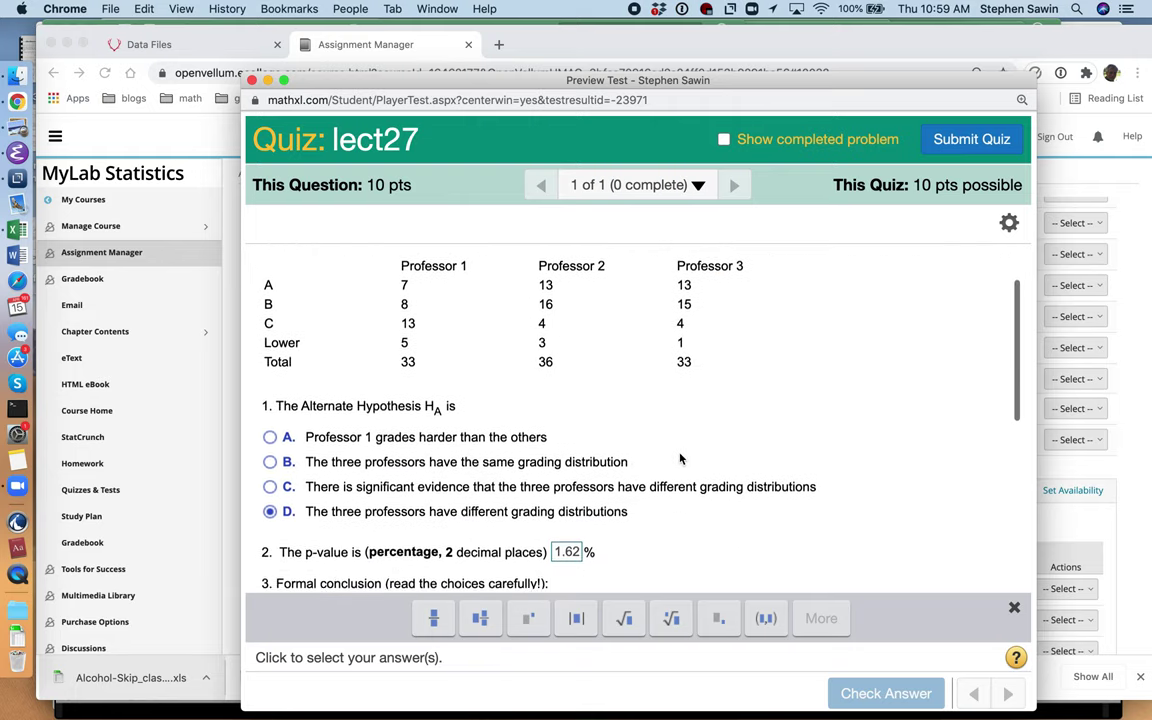
click(464, 521)
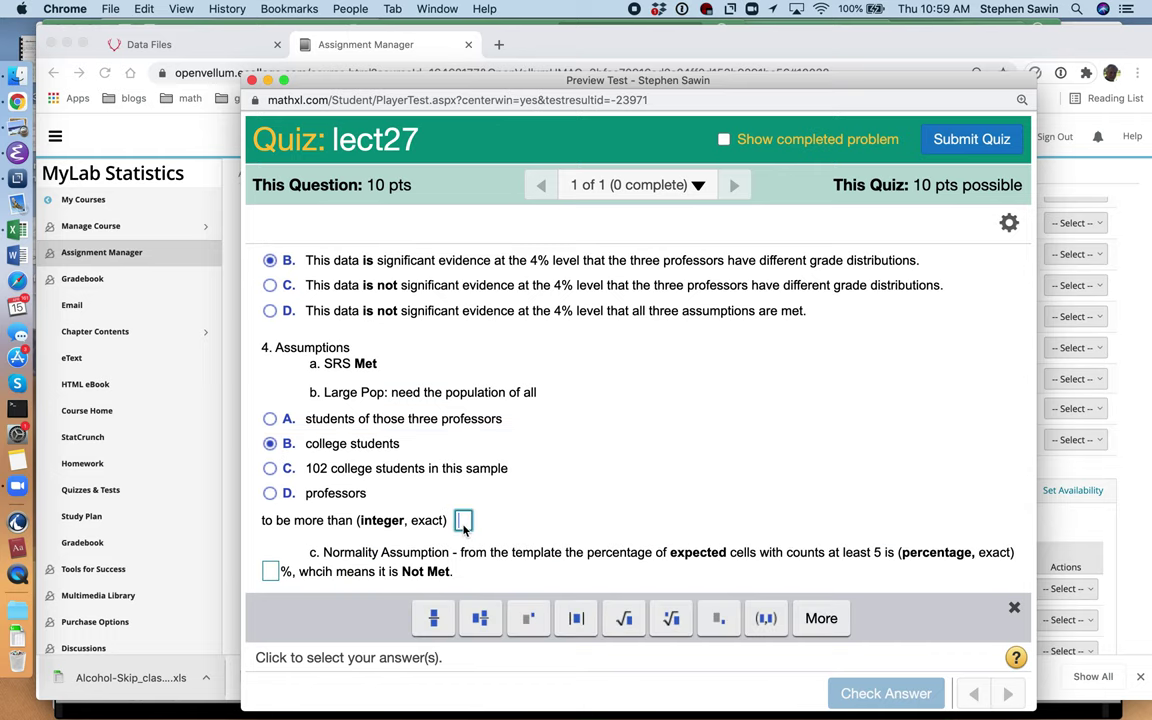
text(2040)
click(487, 545)
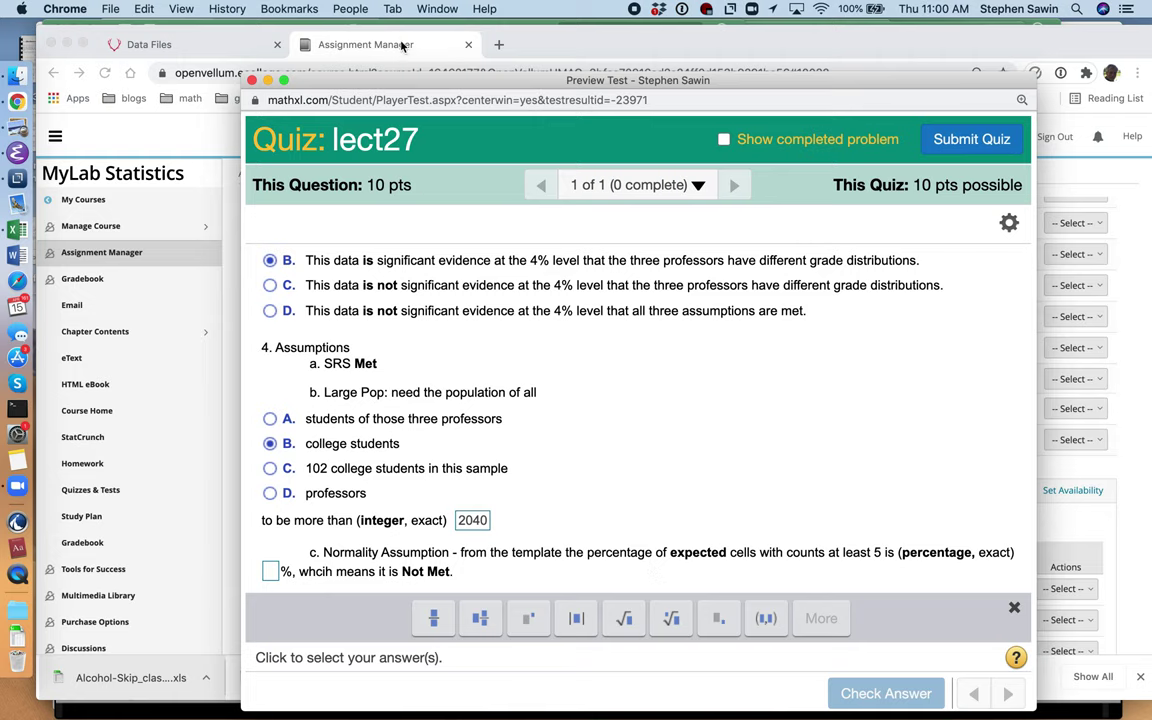
Read the percentage of expected cells with counts of at least 5 on the Use sheet of Excel's chi_squared workbook, and return to the quiz in Chrome.
key(super+Tab)
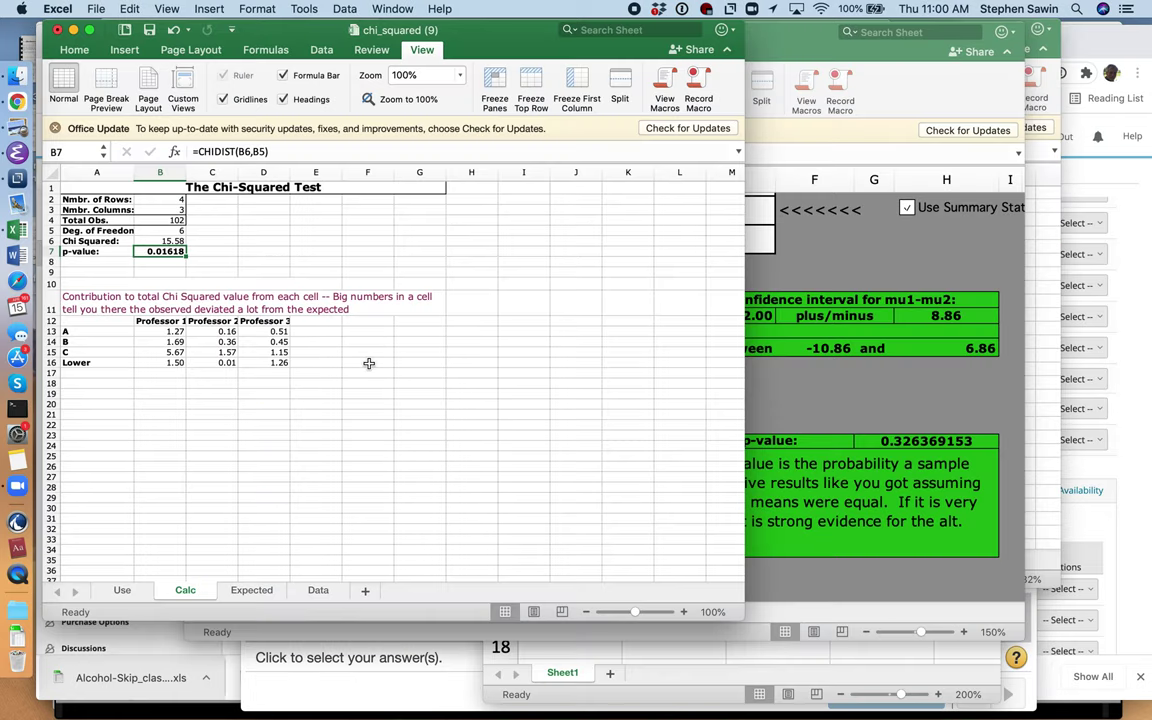
click(120, 590)
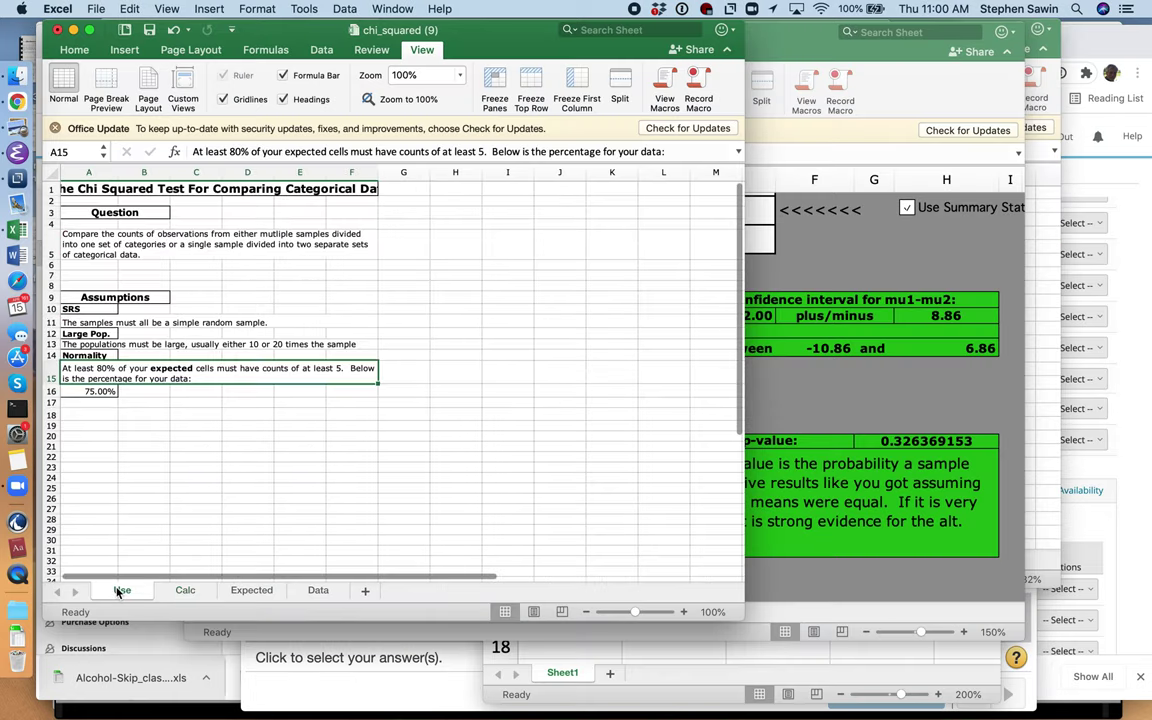
click(80, 390)
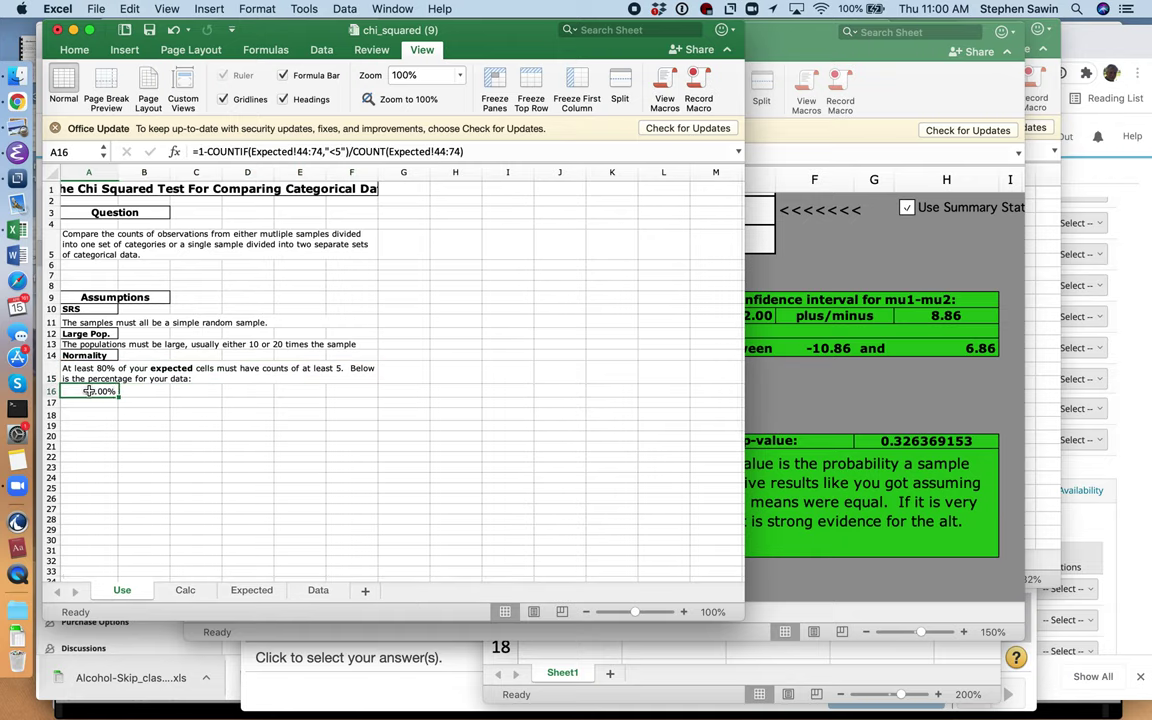
key(super+Tab)
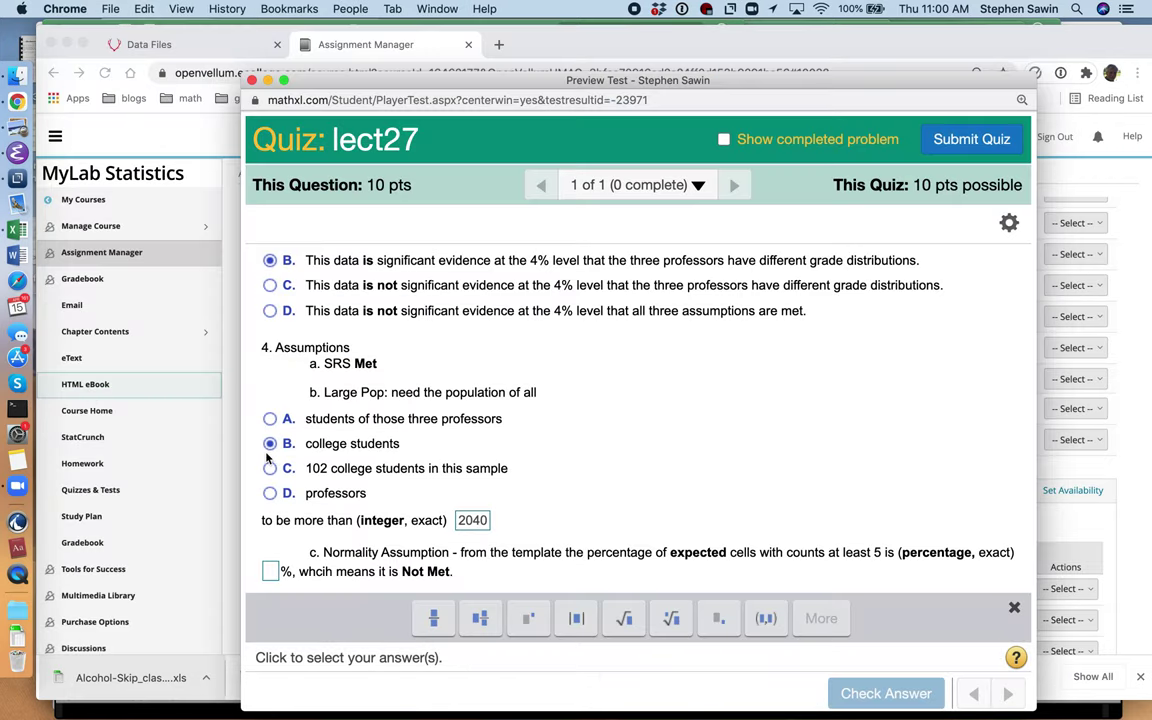